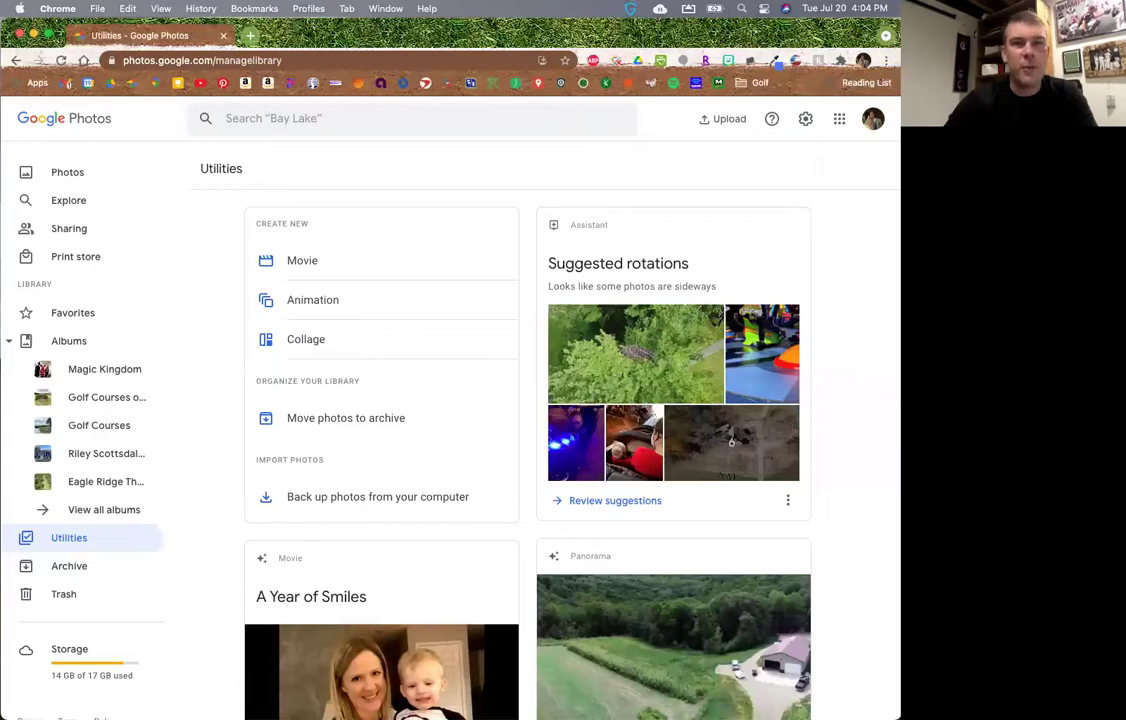
Return to the Photos timeline and open a new Chrome tab showing the Google start page.
click(67, 172)
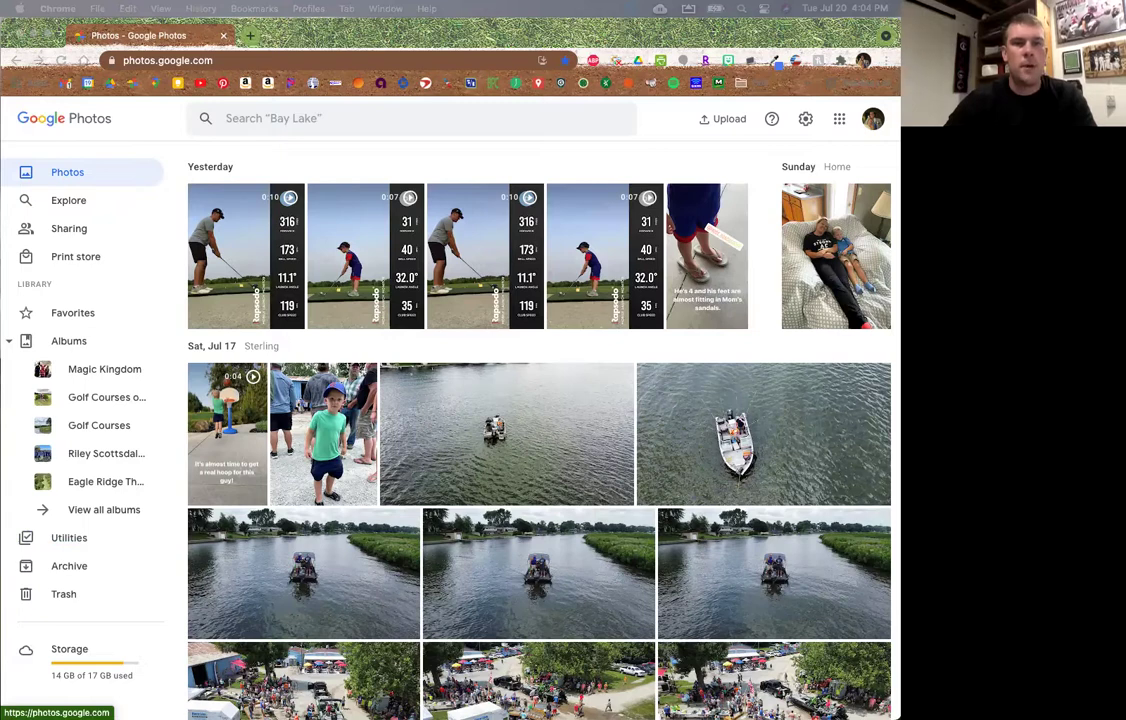
click(659, 37)
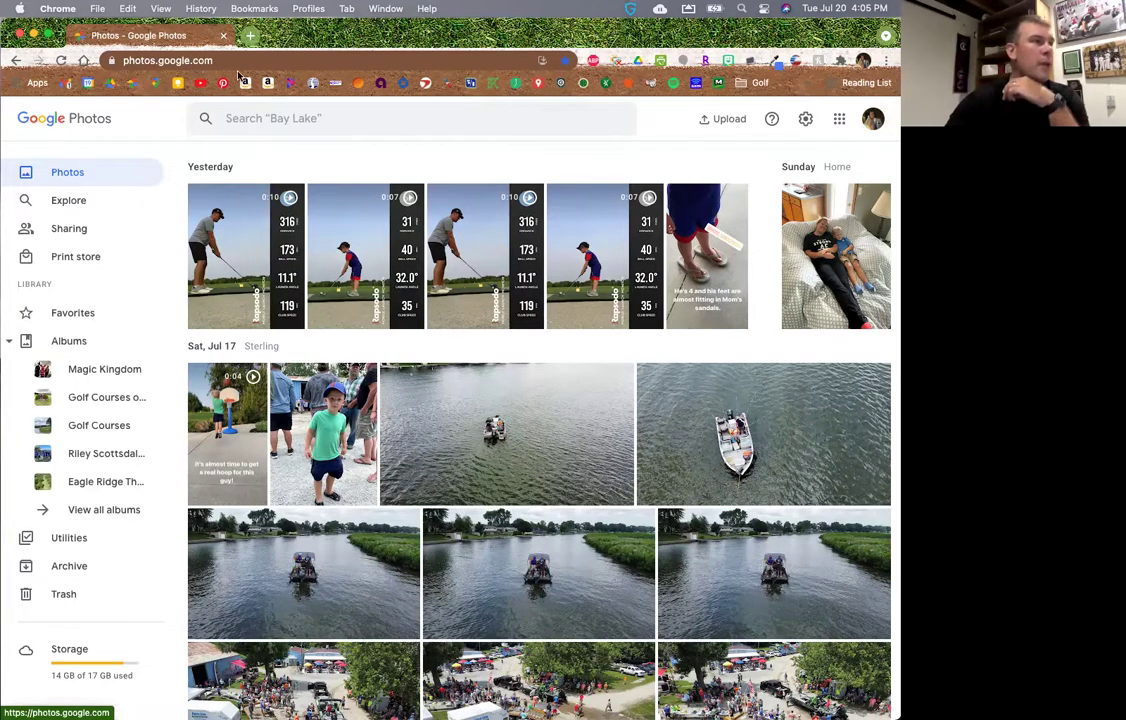
key(super+t)
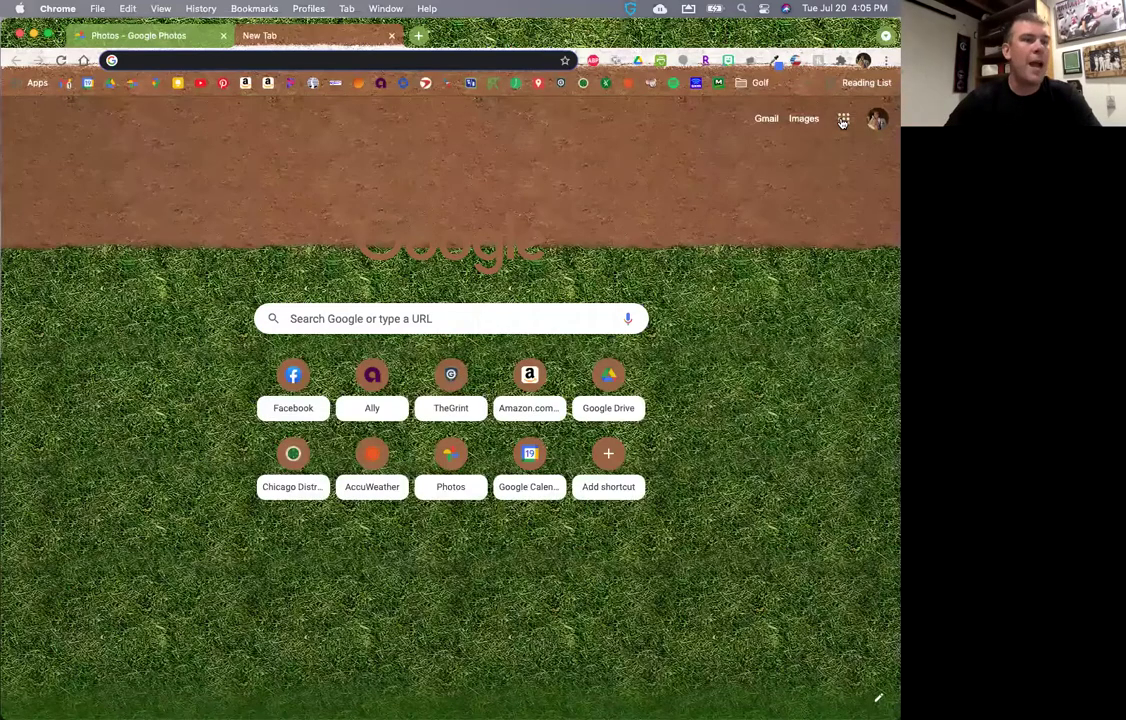
Browse the Google apps grid down to Photos, then switch back to the Google Photos tab.
click(843, 119)
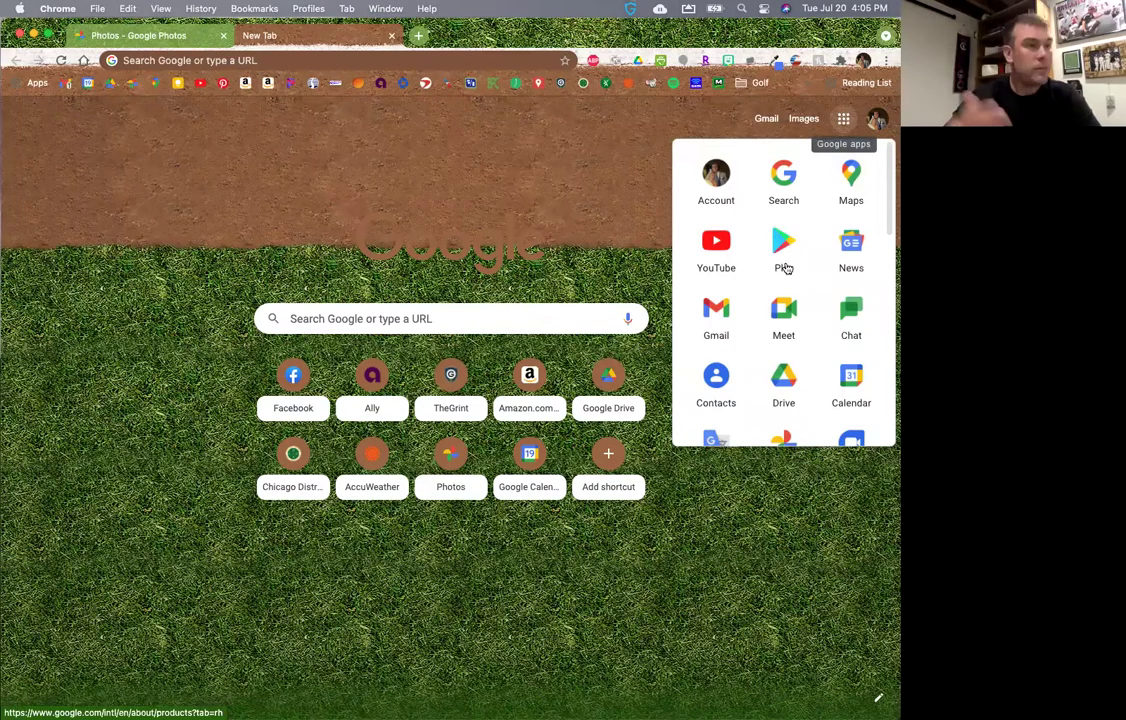
scroll(787, 268, down, 3)
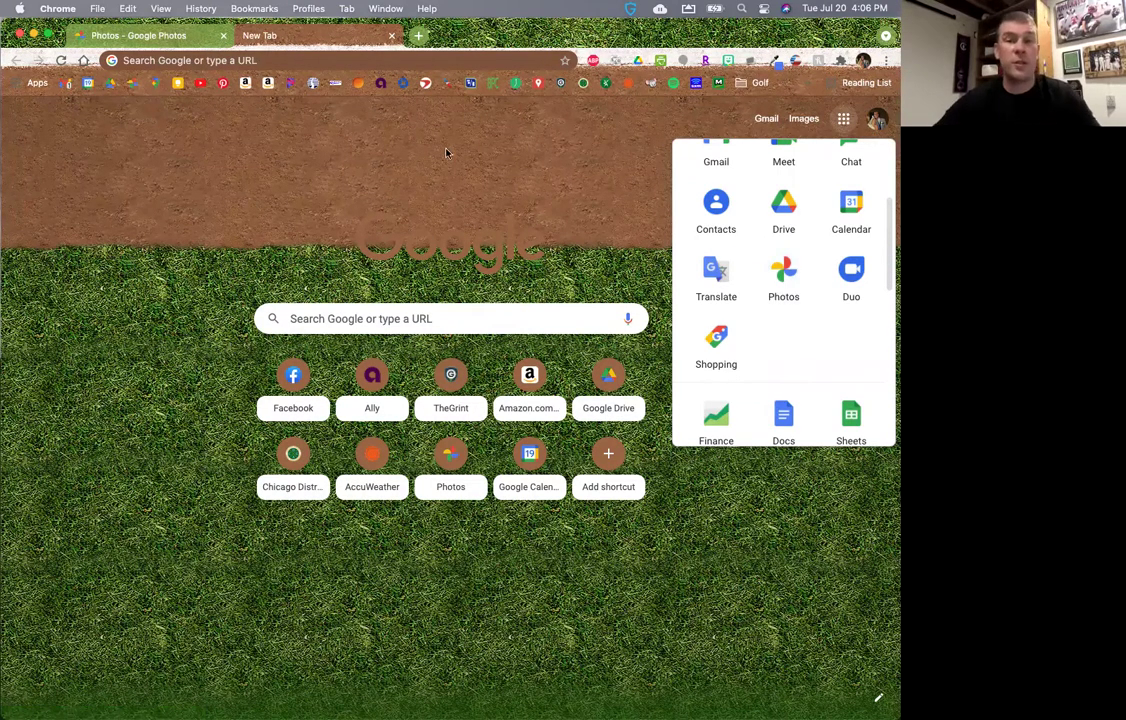
key(super+1)
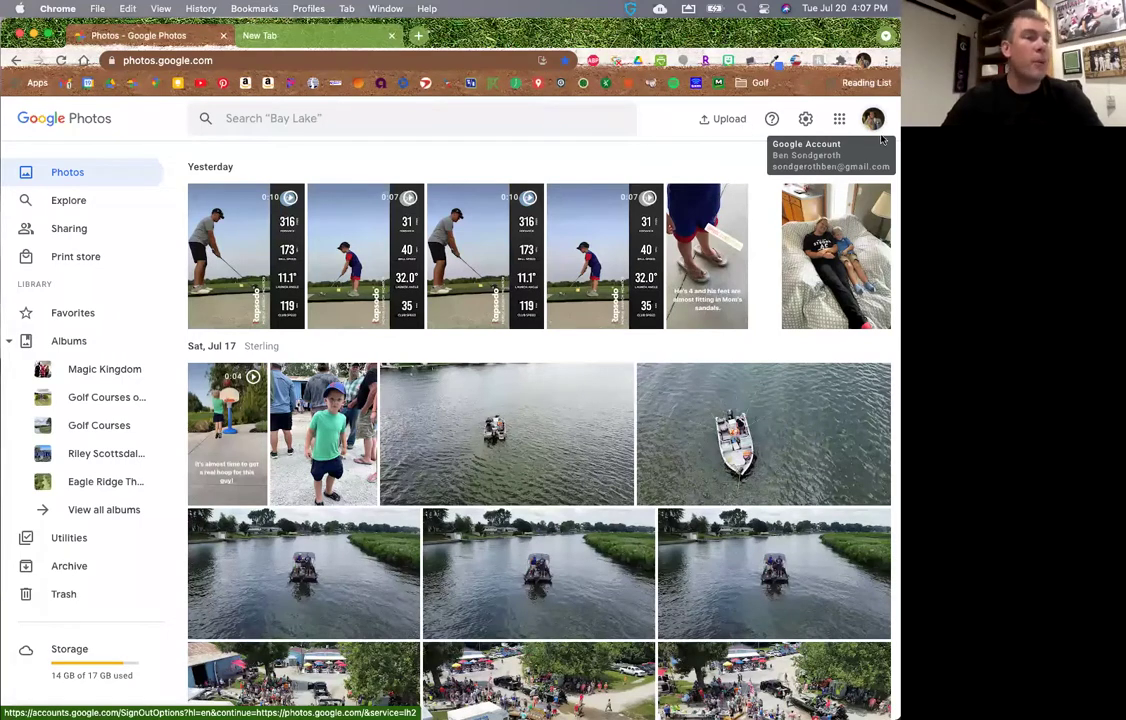
Show the signed-in Google account and Chrome profiles, then bring up Mission Control with Desktop 2.
click(873, 119)
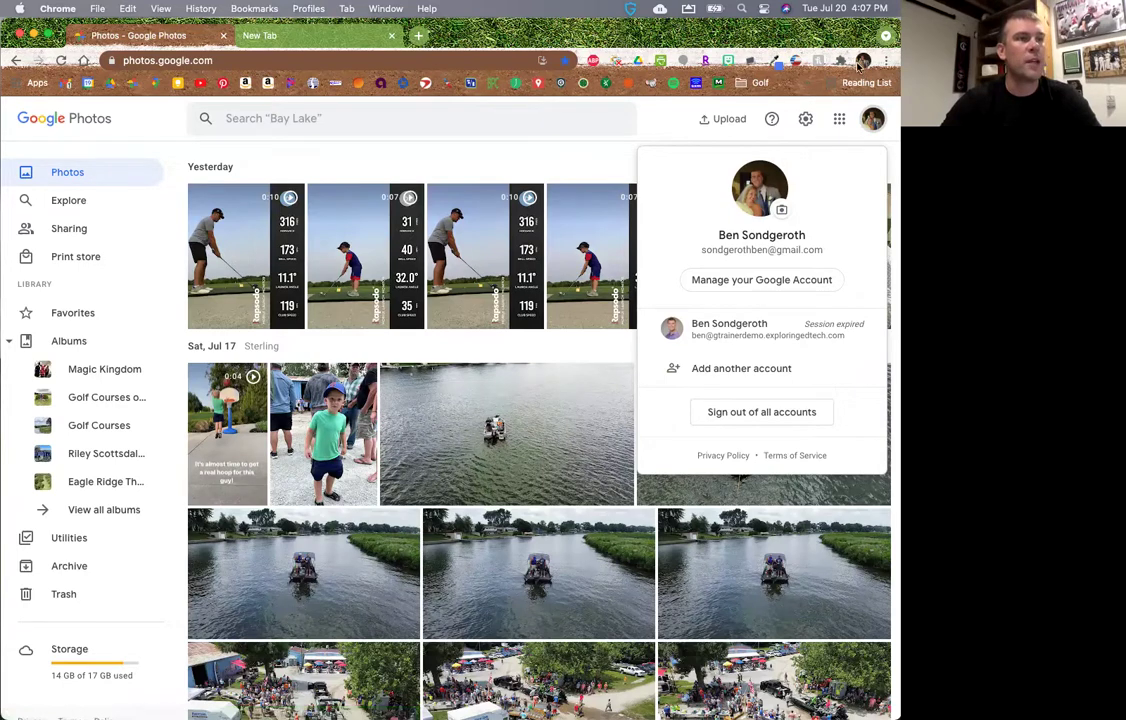
key(super+shift+m)
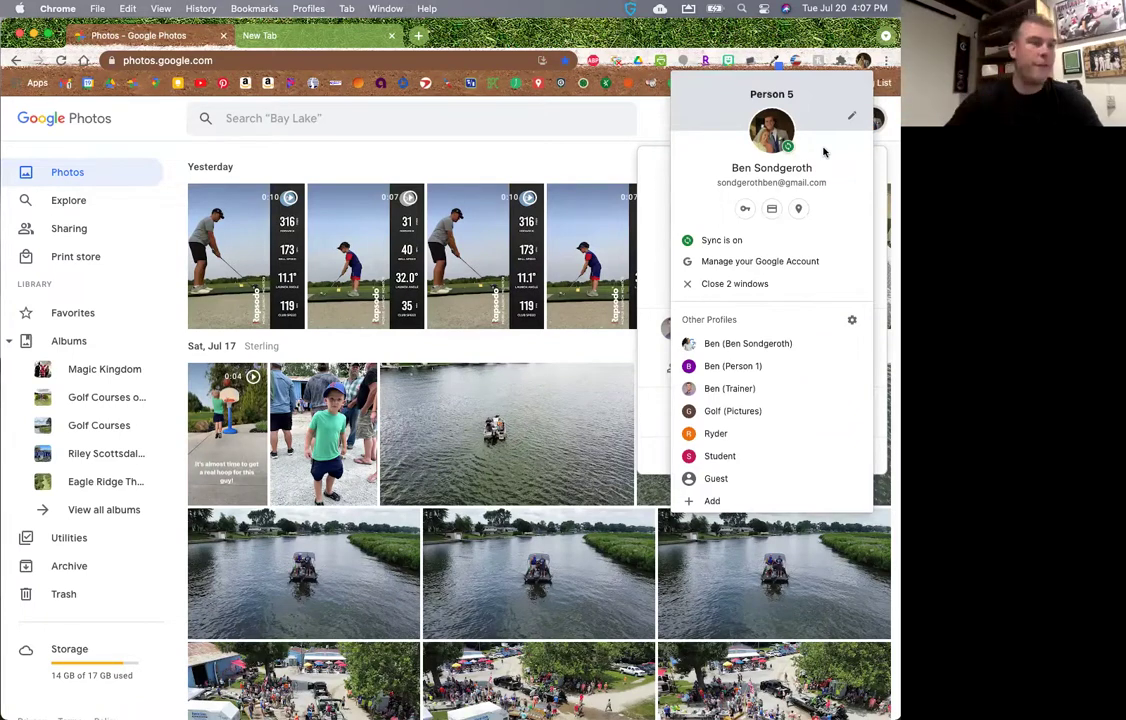
mouse_move(639, 698)
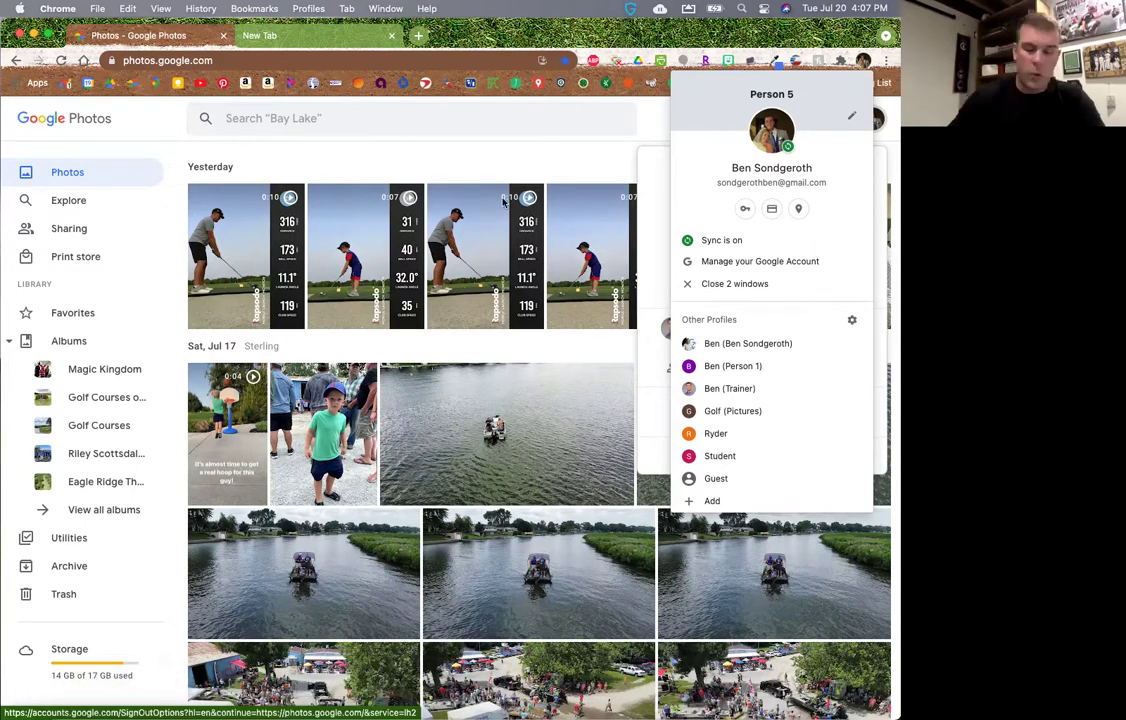
key(ctrl+Up)
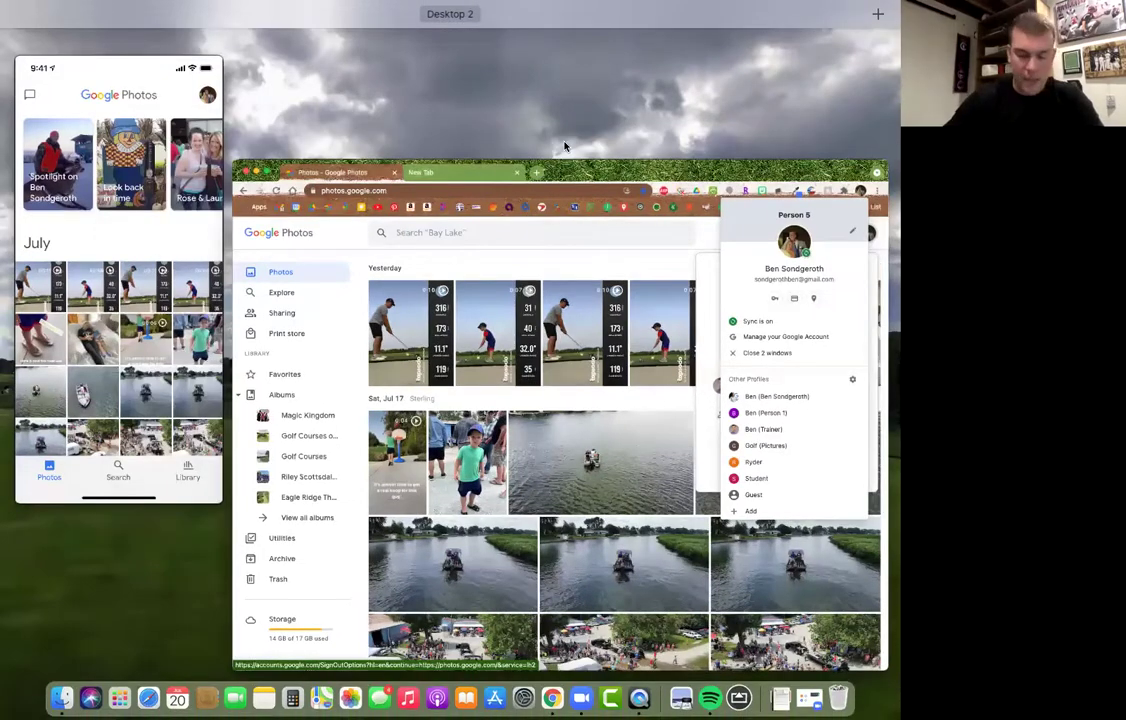
Leave Mission Control so the mirrored iPhone's Google Photos July grid comes forward.
key(ctrl+Up)
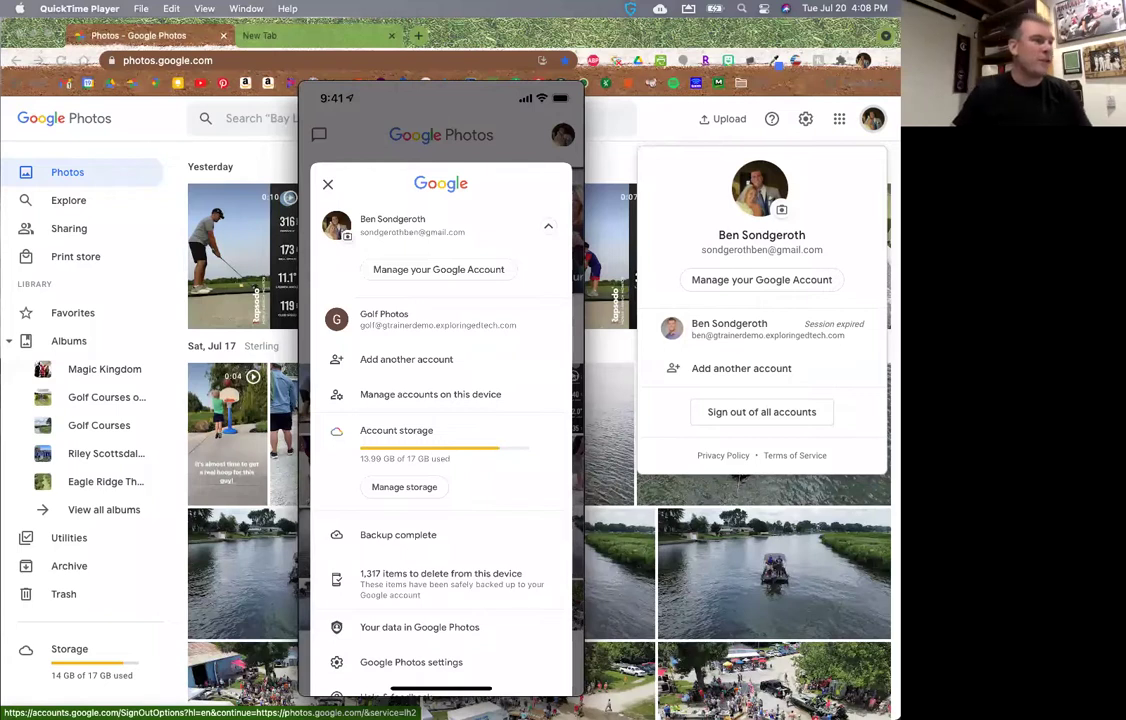
mouse_move(430, 234)
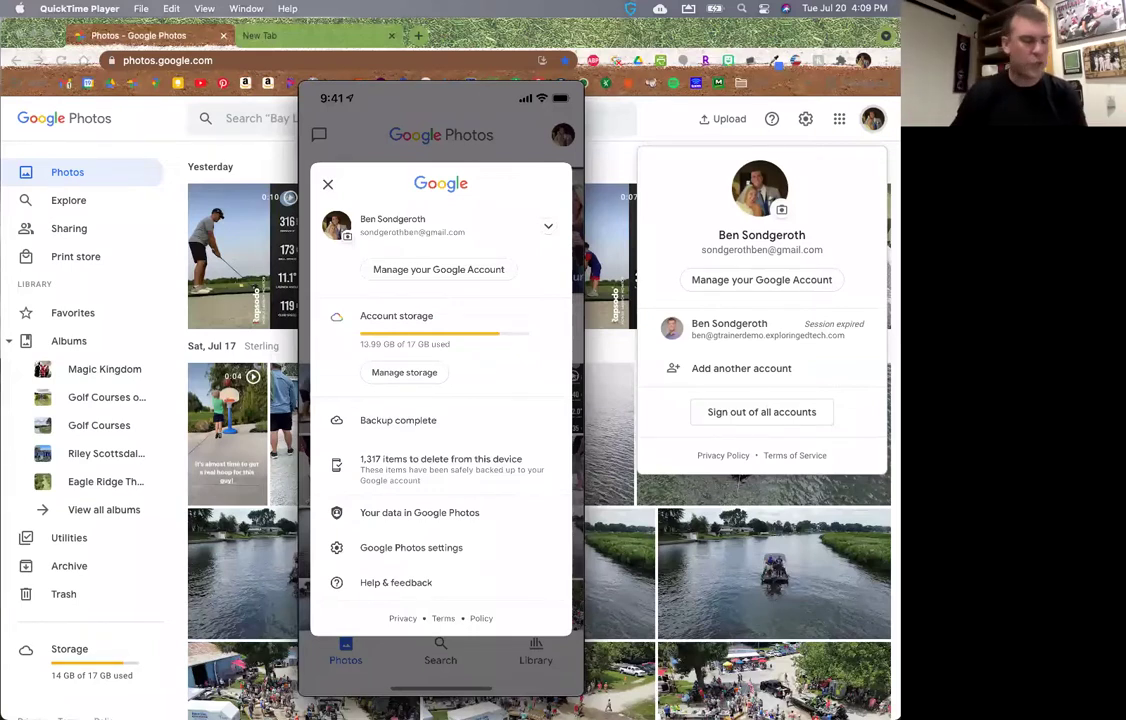
Dismiss the account panel, open the boy's golf swing video from search suggestions, then return.
click(634, 121)
click(634, 116)
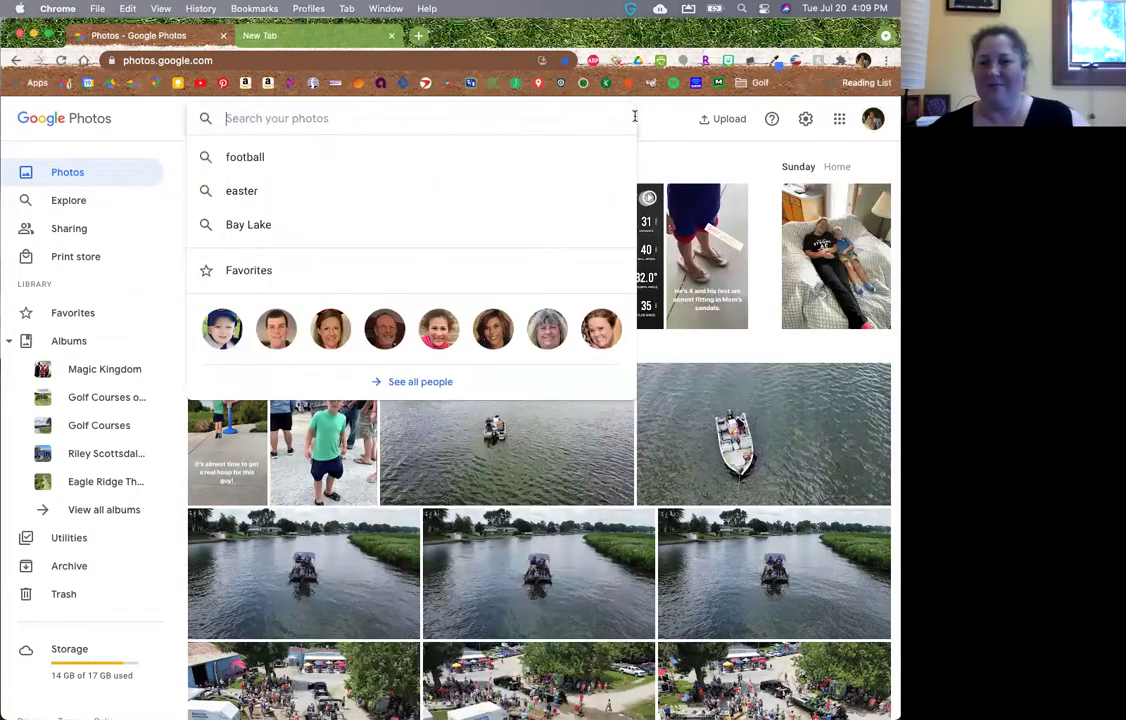
click(681, 137)
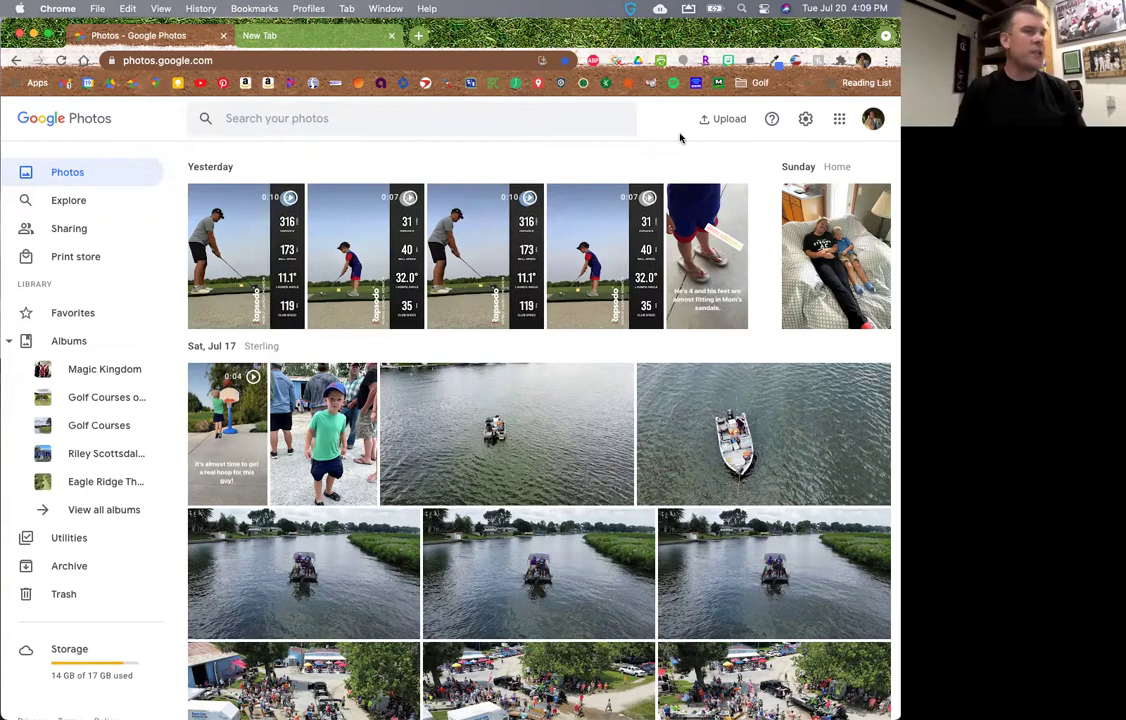
mouse_move(656, 379)
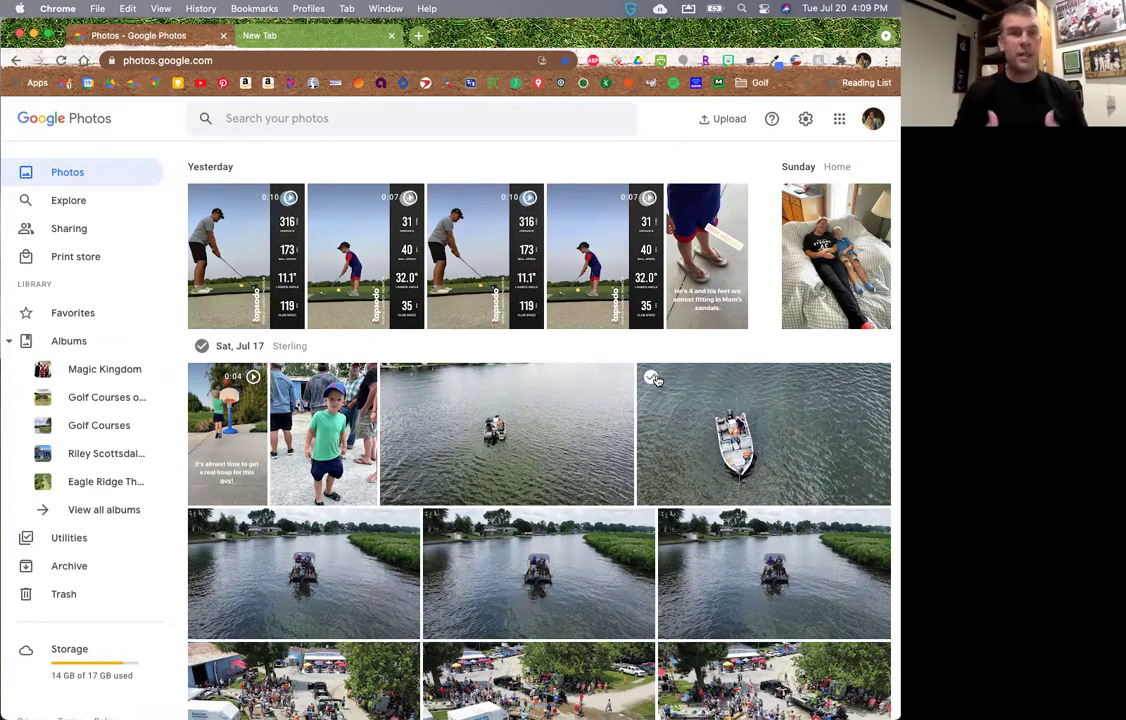
click(587, 273)
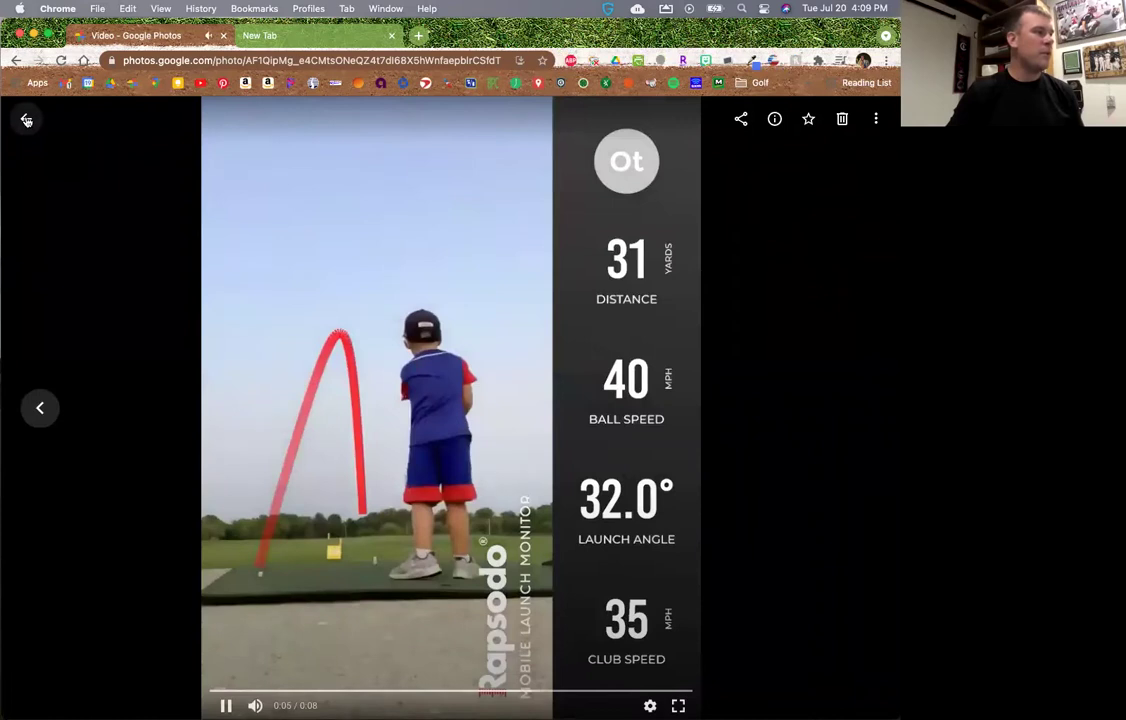
click(26, 119)
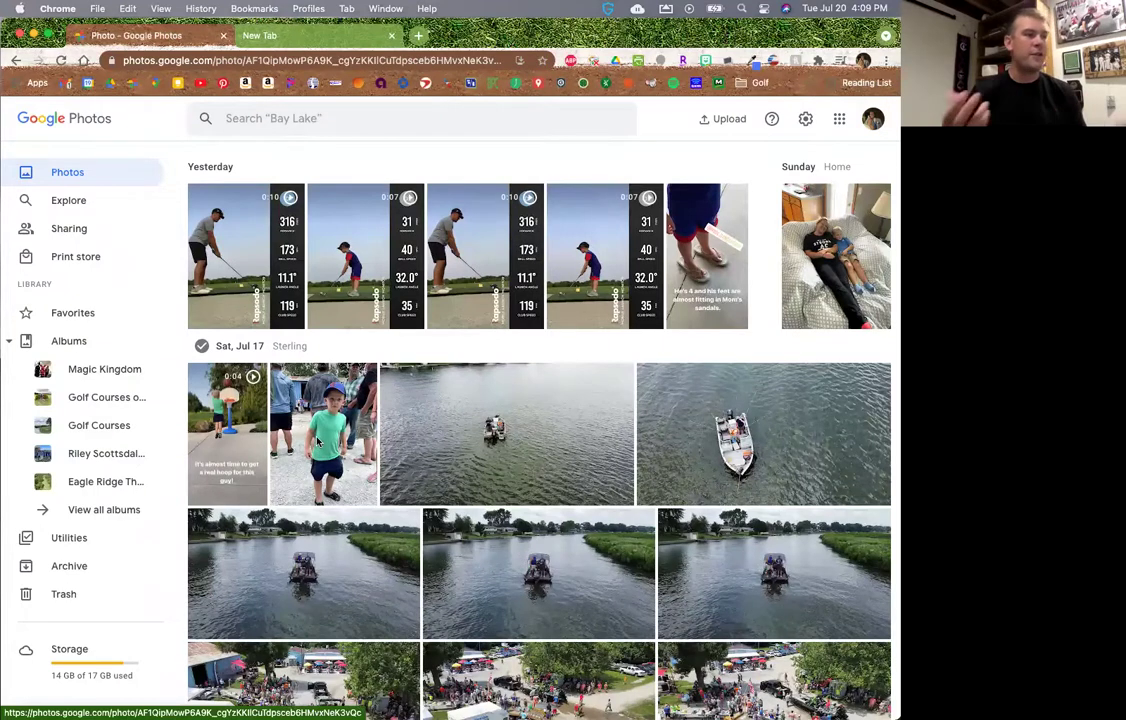
View the photo of the boy in green, return to the library, and go to Explore.
click(318, 441)
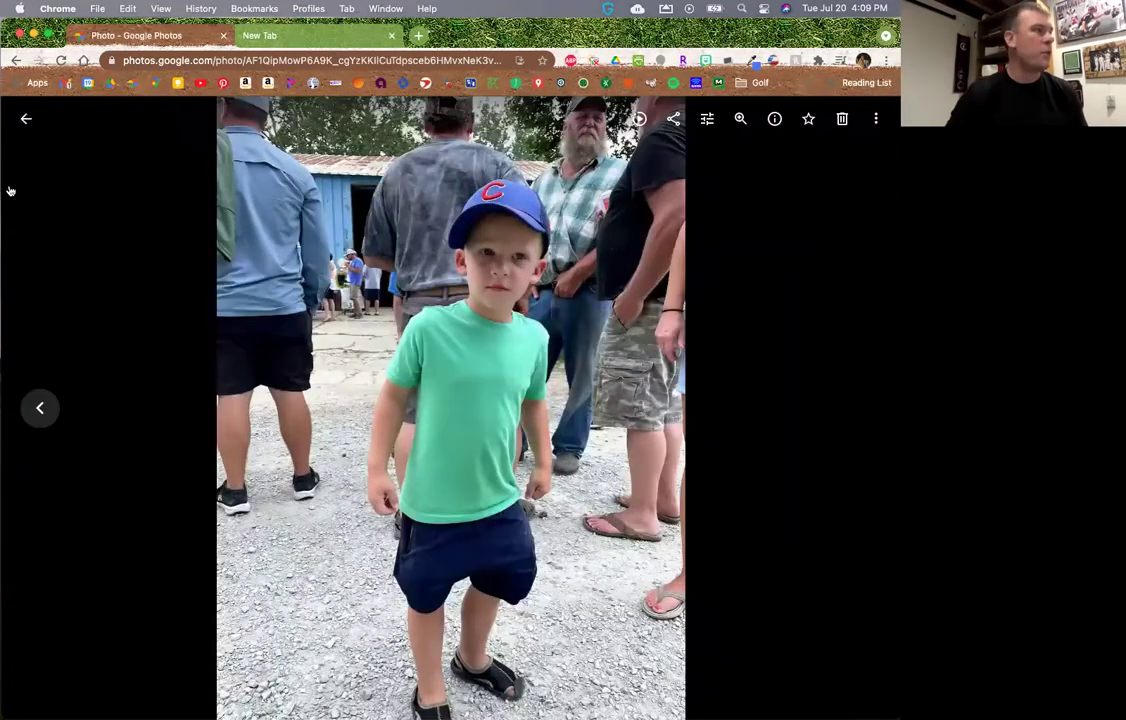
click(26, 119)
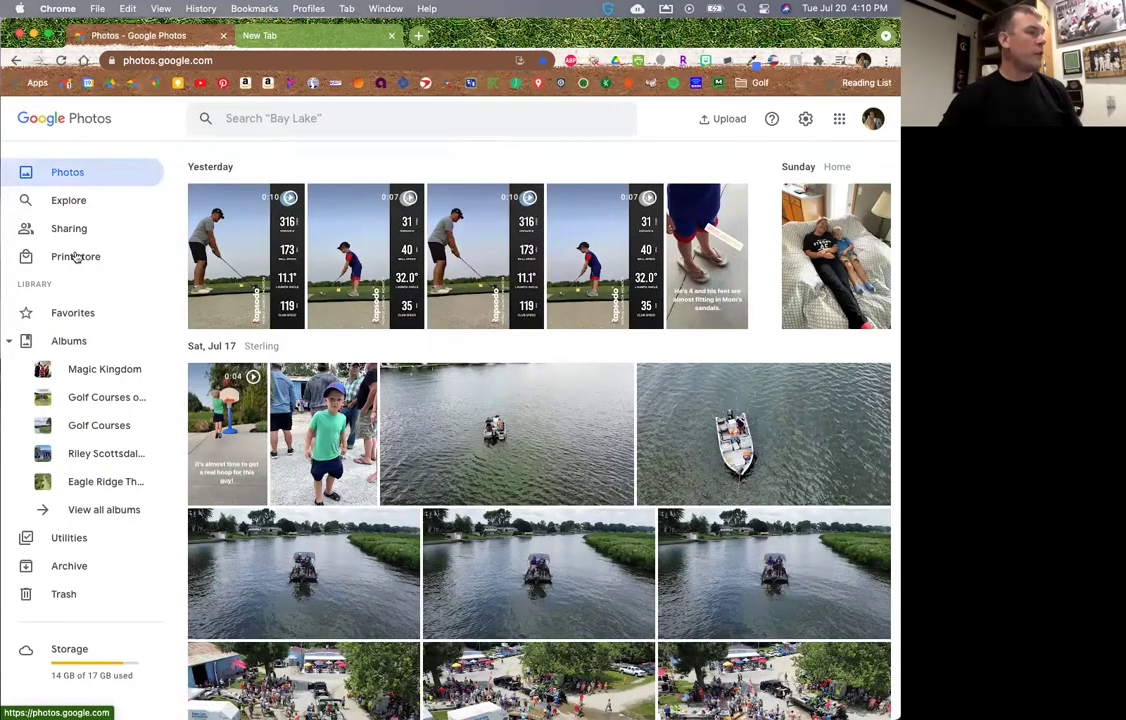
click(69, 201)
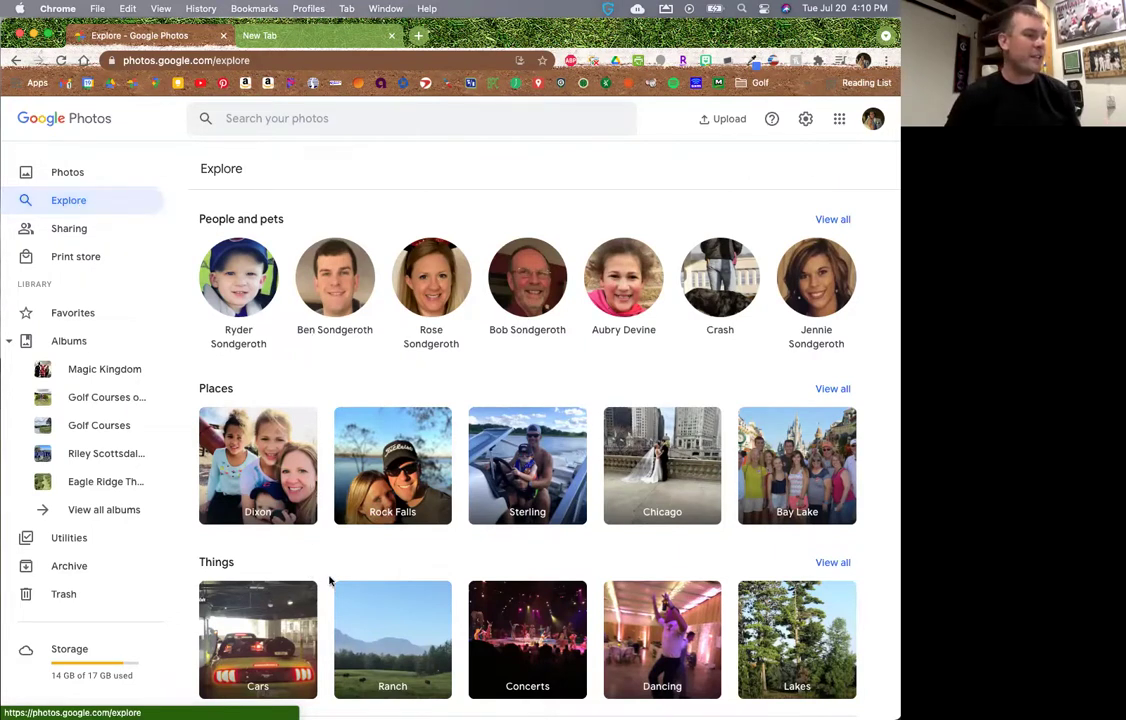
Scroll through Explore's People and pets, Places and Things sections, then open Sharing.
scroll(330, 580, down, 4)
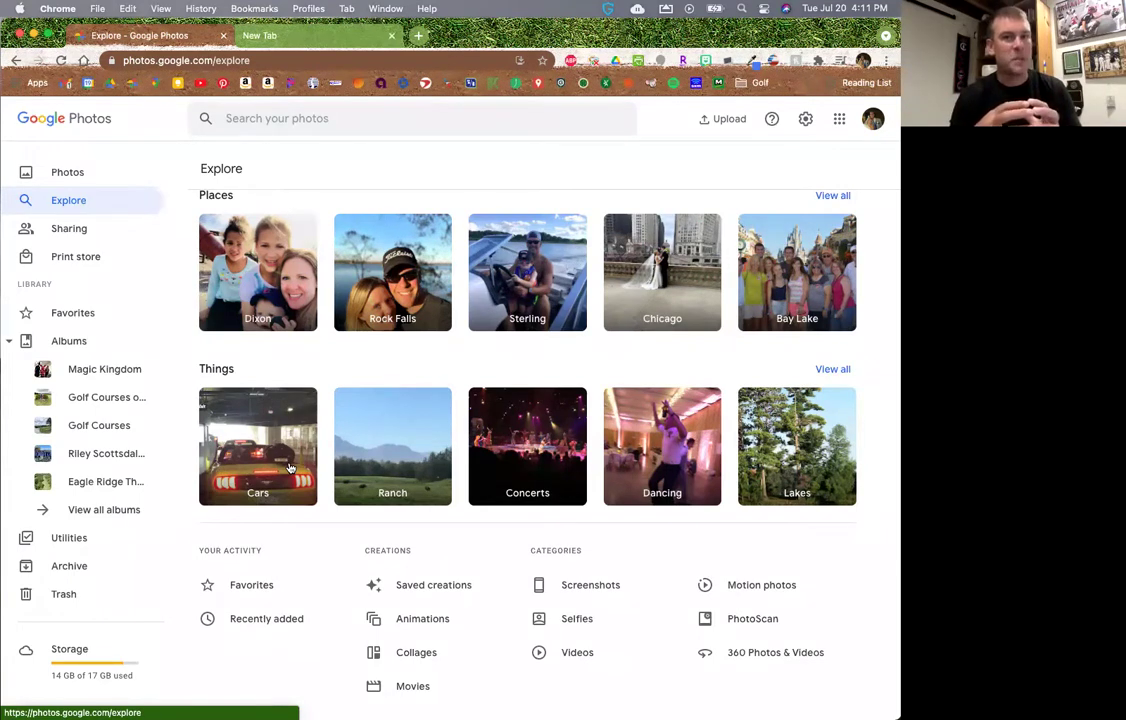
scroll(289, 467, up, 1)
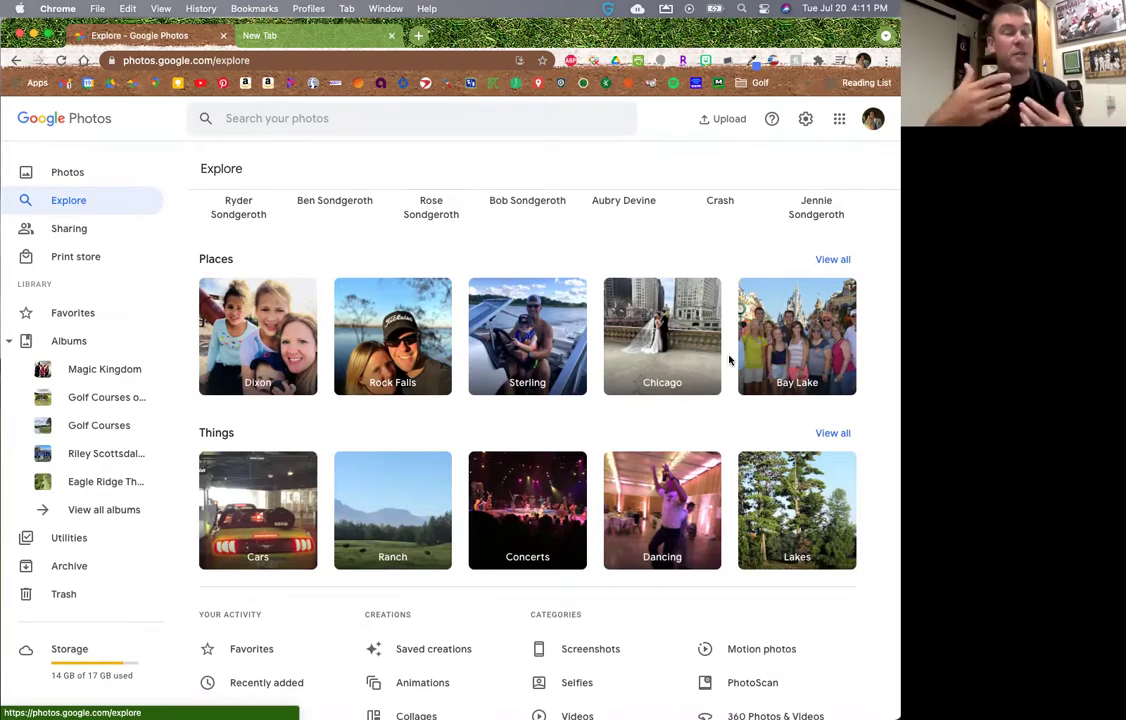
scroll(730, 360, up, 3)
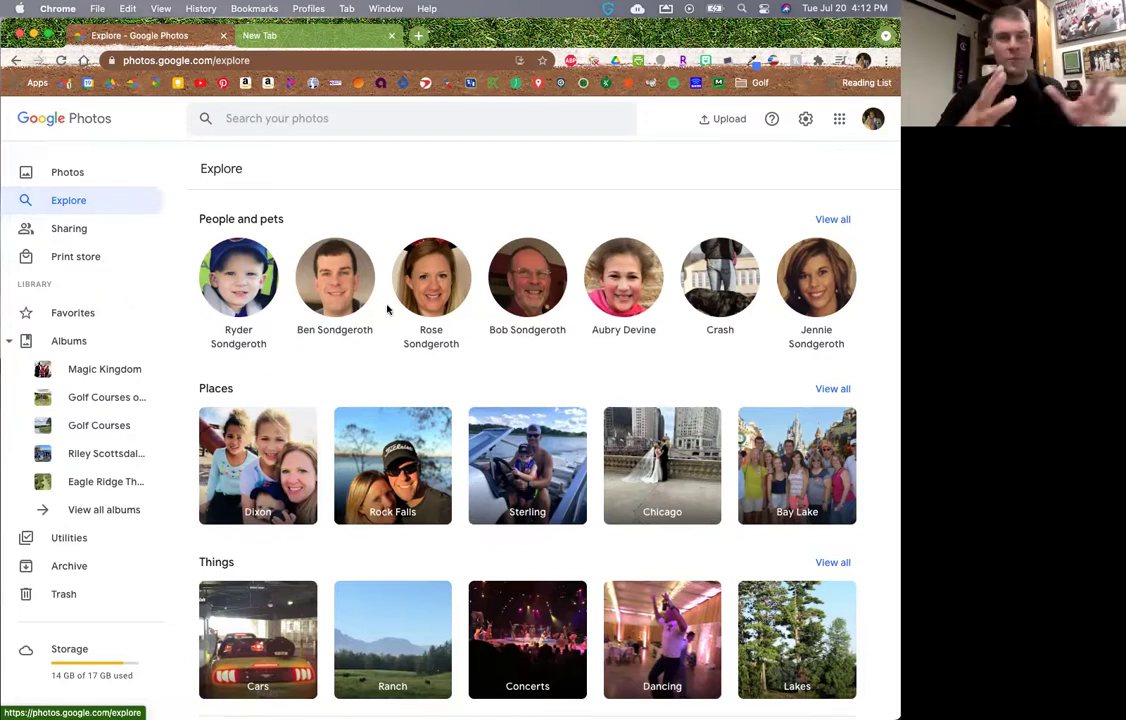
click(86, 231)
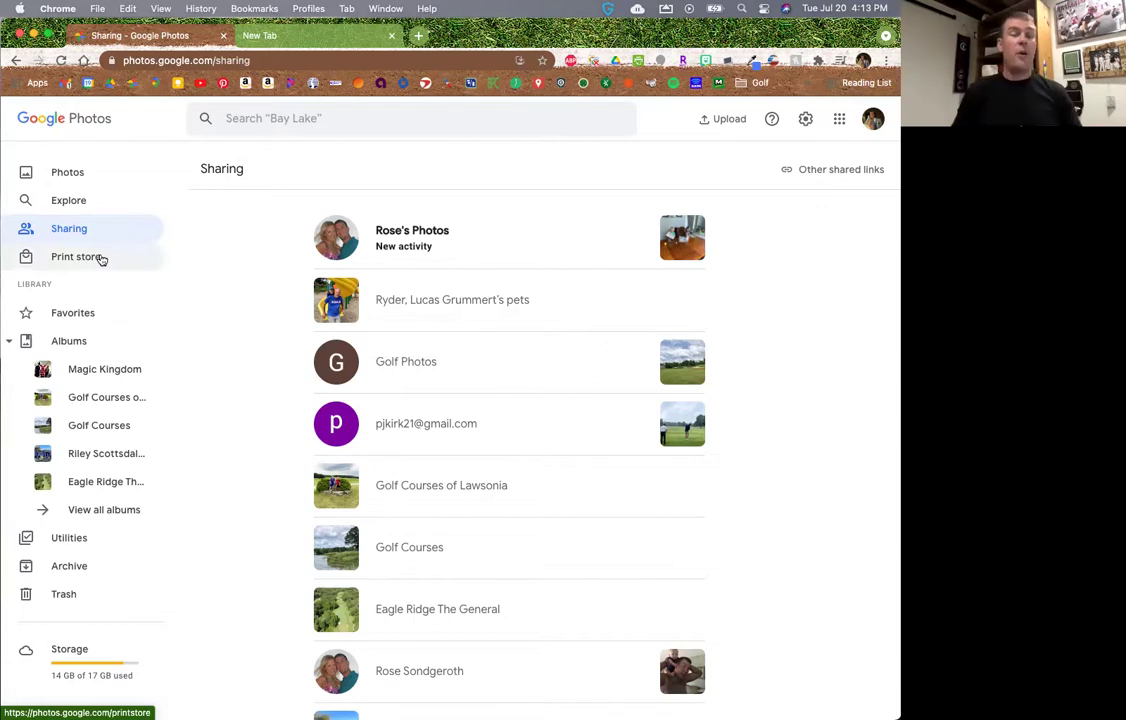
Open the Print store, scroll through its offerings, and select the Photo books card.
click(101, 259)
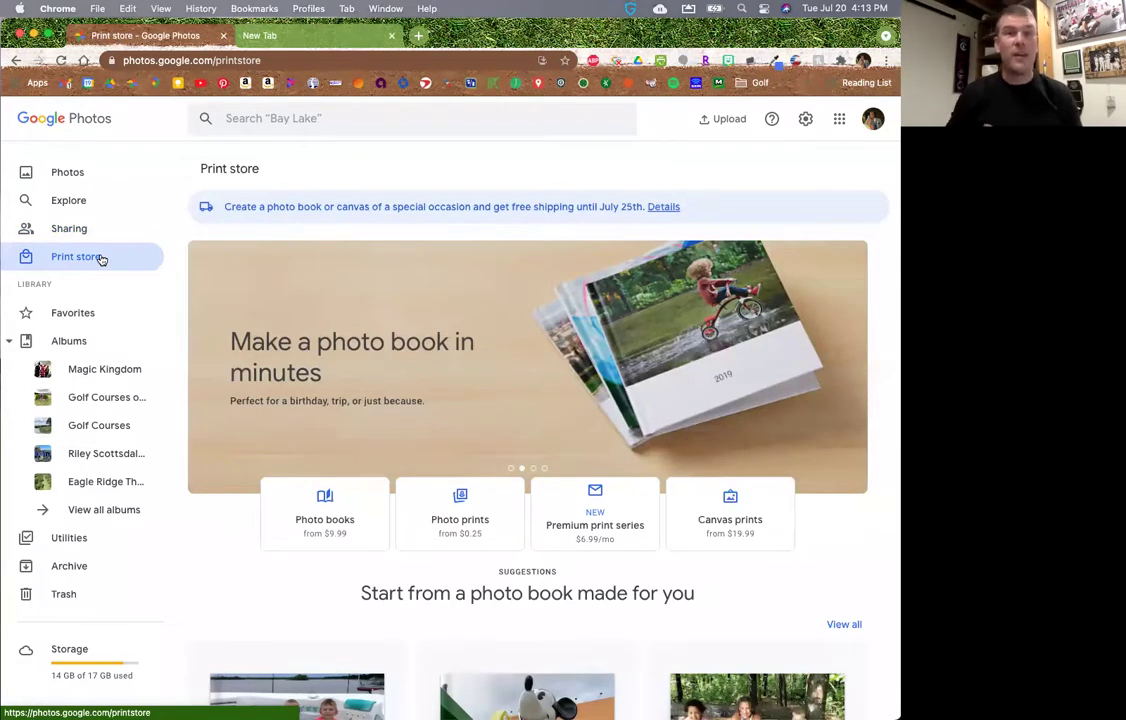
scroll(695, 430, down, 1)
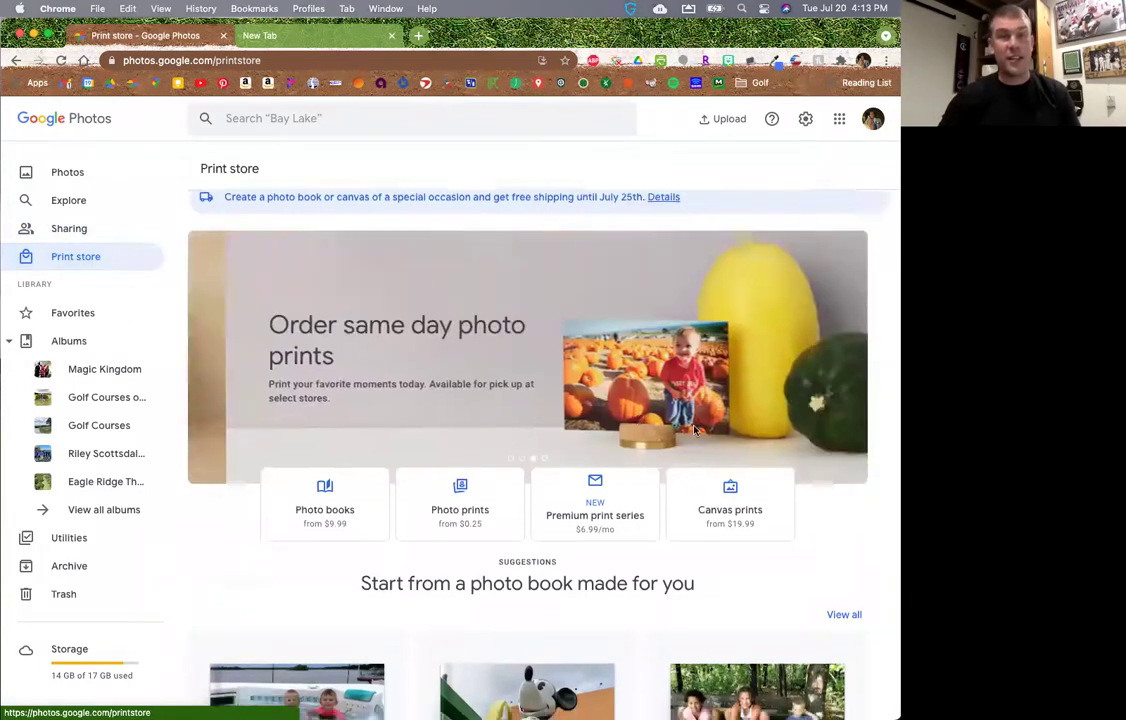
scroll(695, 430, down, 3)
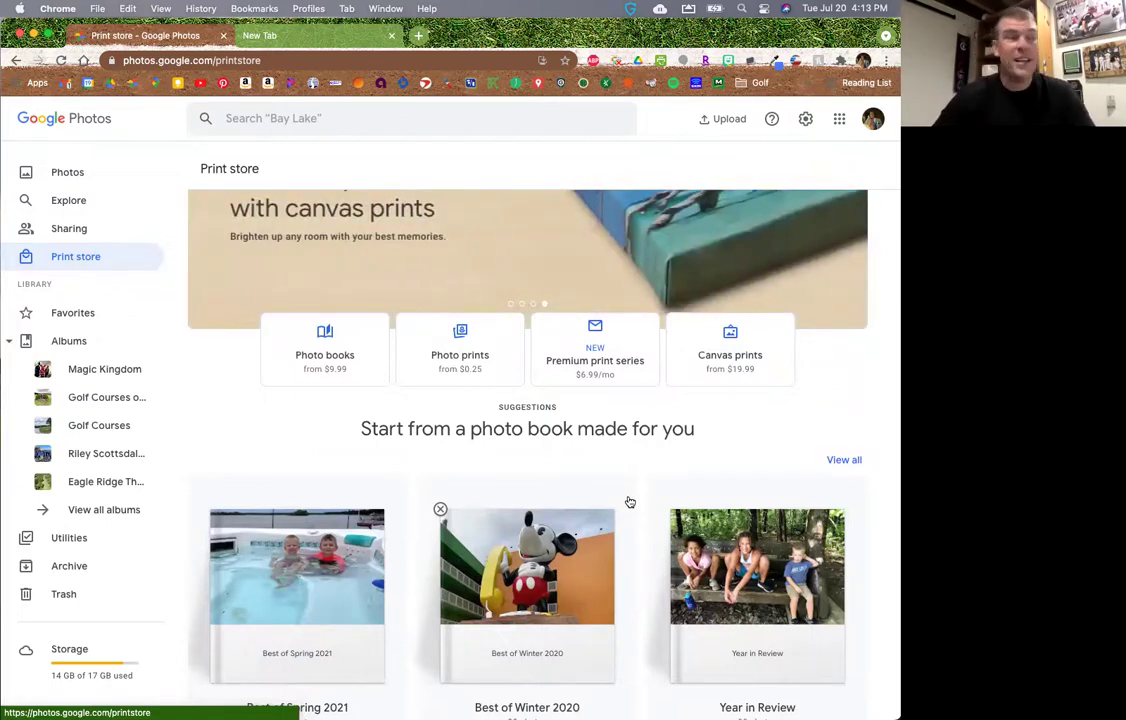
scroll(329, 518, up, 4)
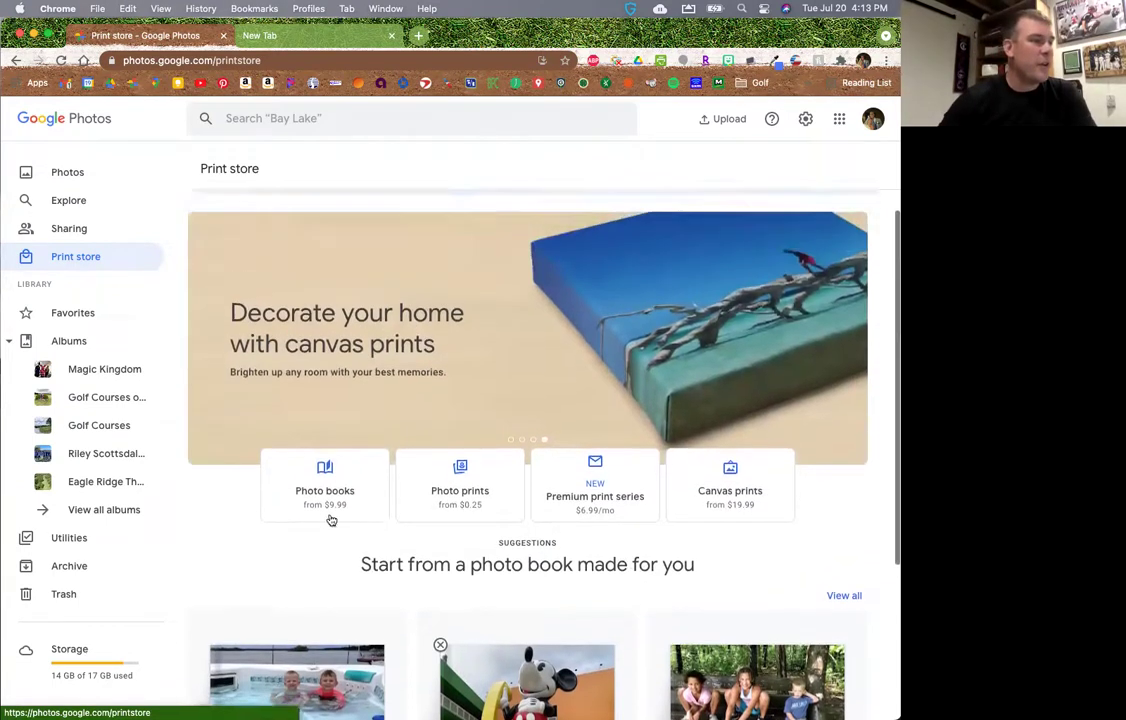
click(316, 516)
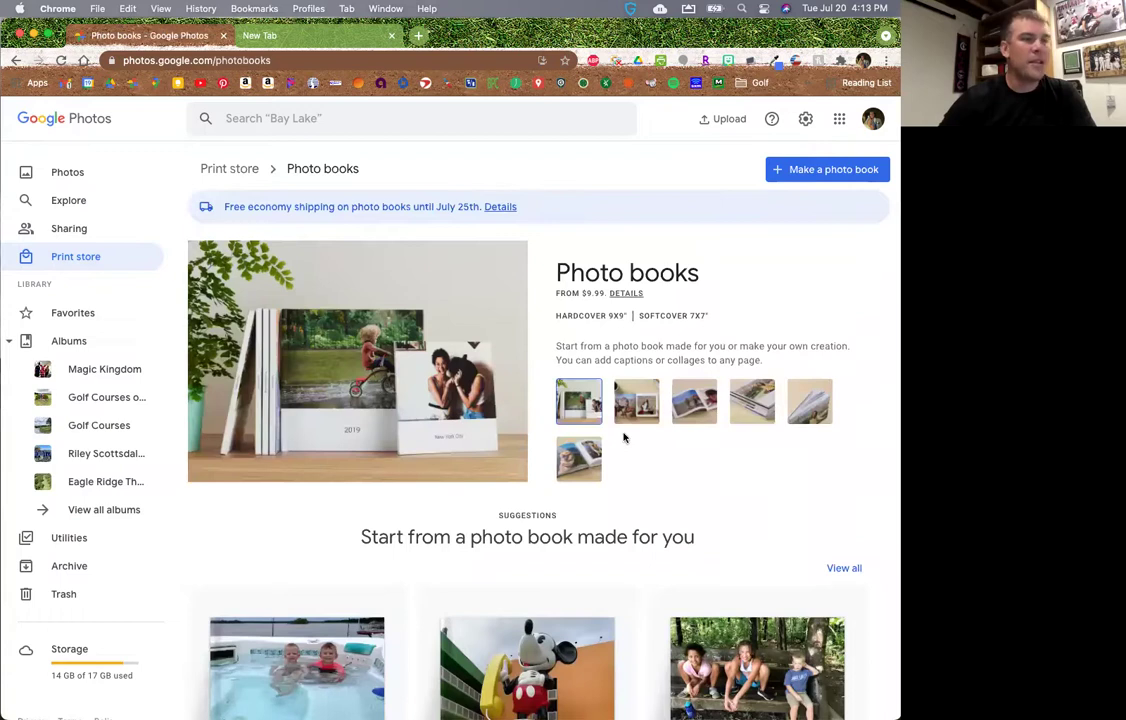
click(802, 171)
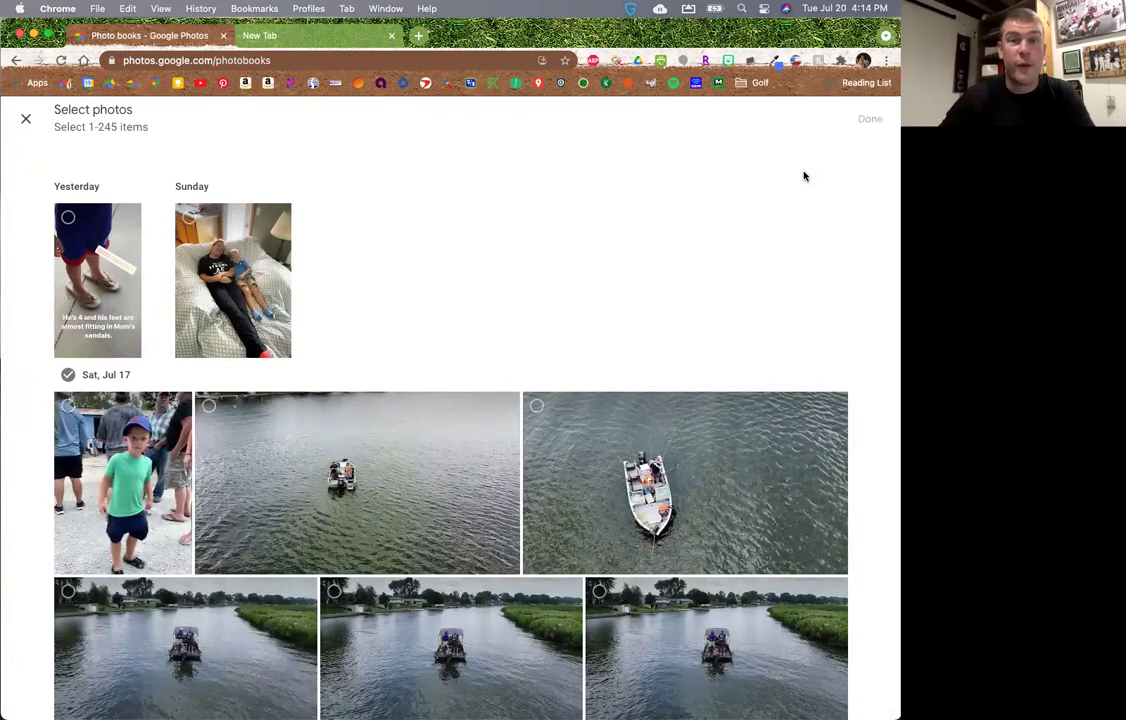
click(25, 119)
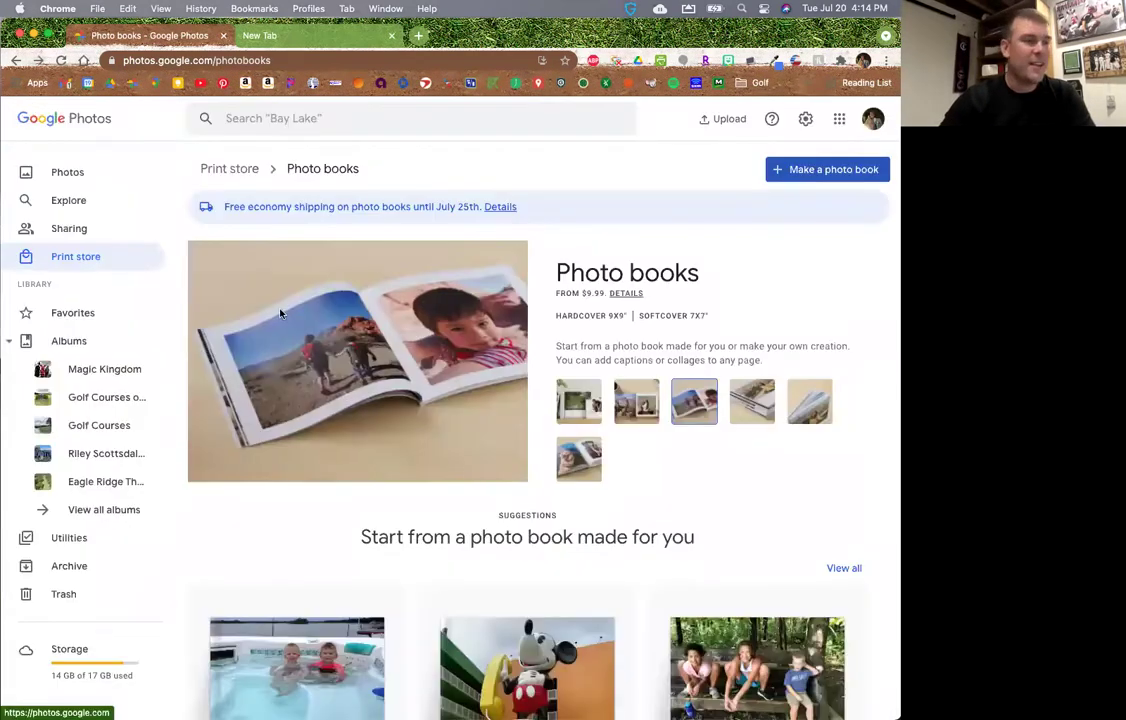
scroll(404, 498, down, 5)
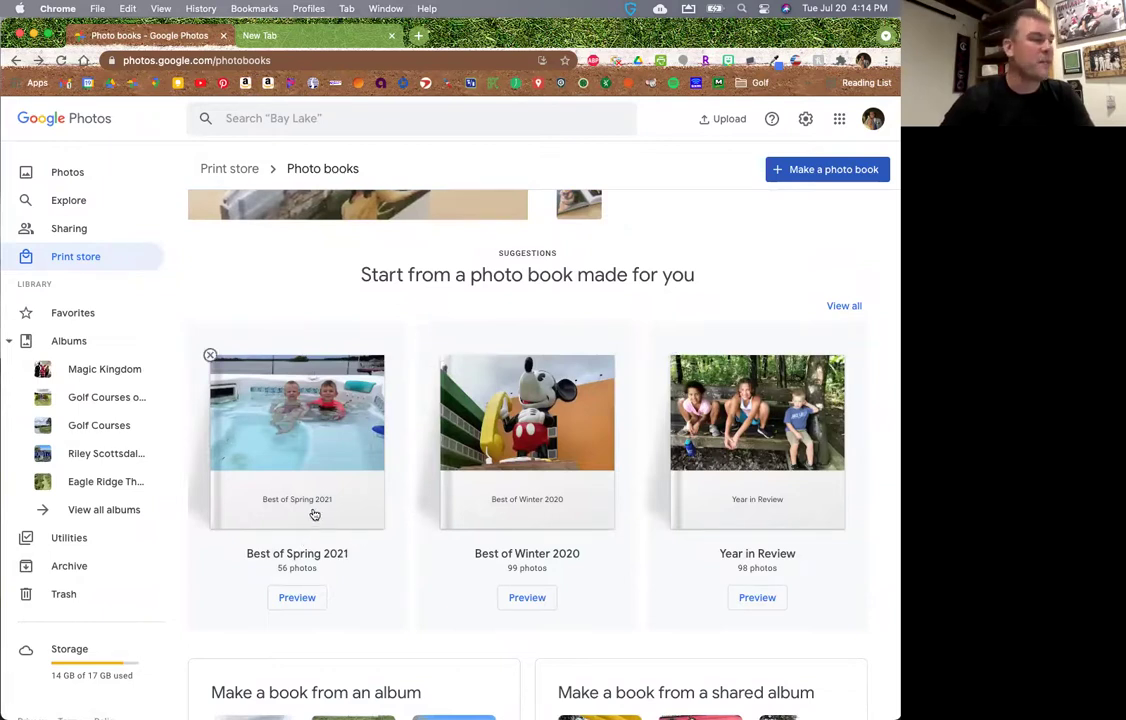
Open the Best of Winter 2020 suggested photo book and scroll through its pages.
click(539, 470)
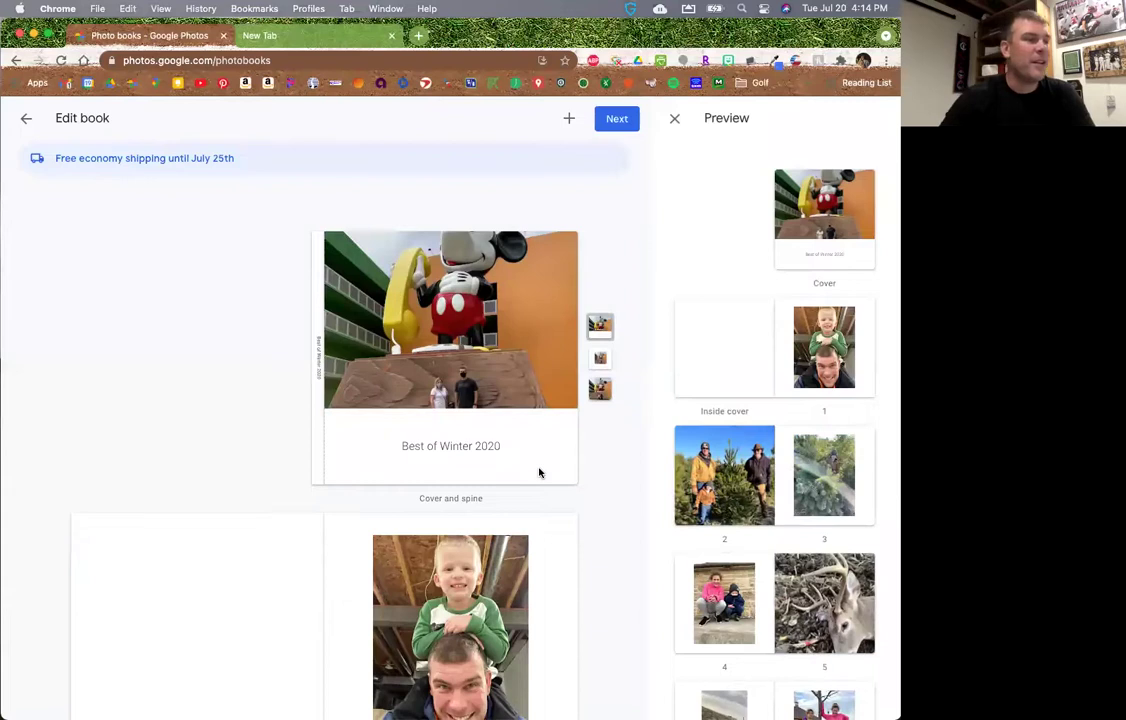
scroll(465, 481, down, 3)
scroll(465, 481, down, 5)
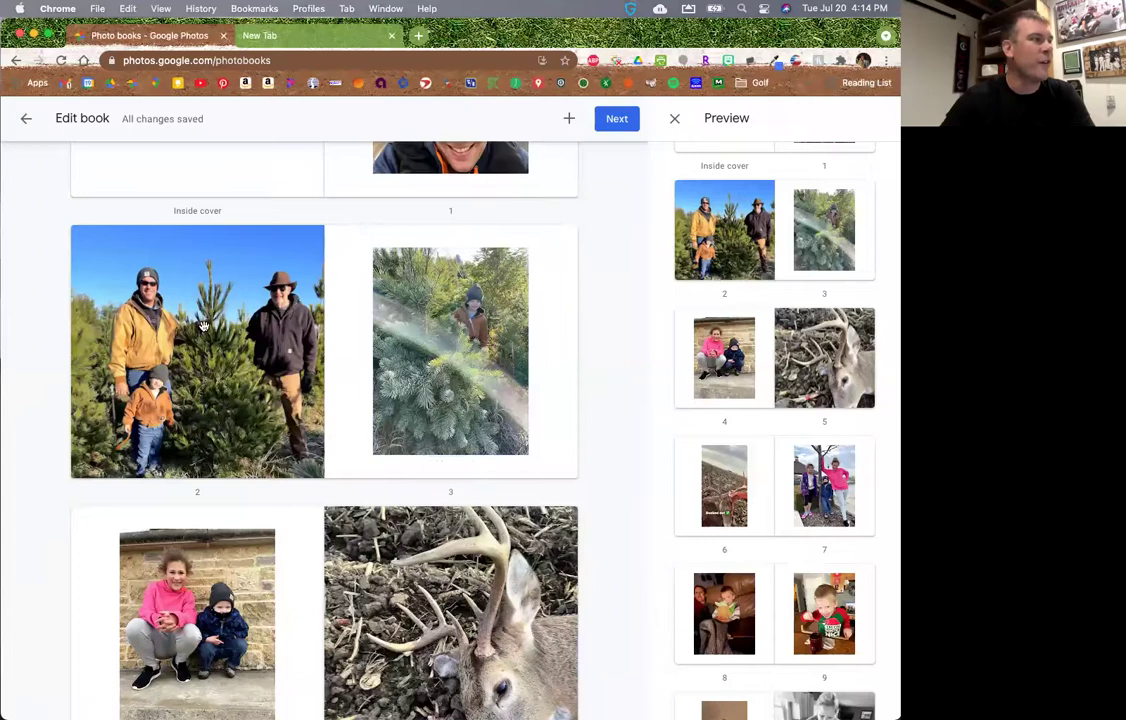
scroll(203, 326, down, 5)
scroll(203, 326, down, 8)
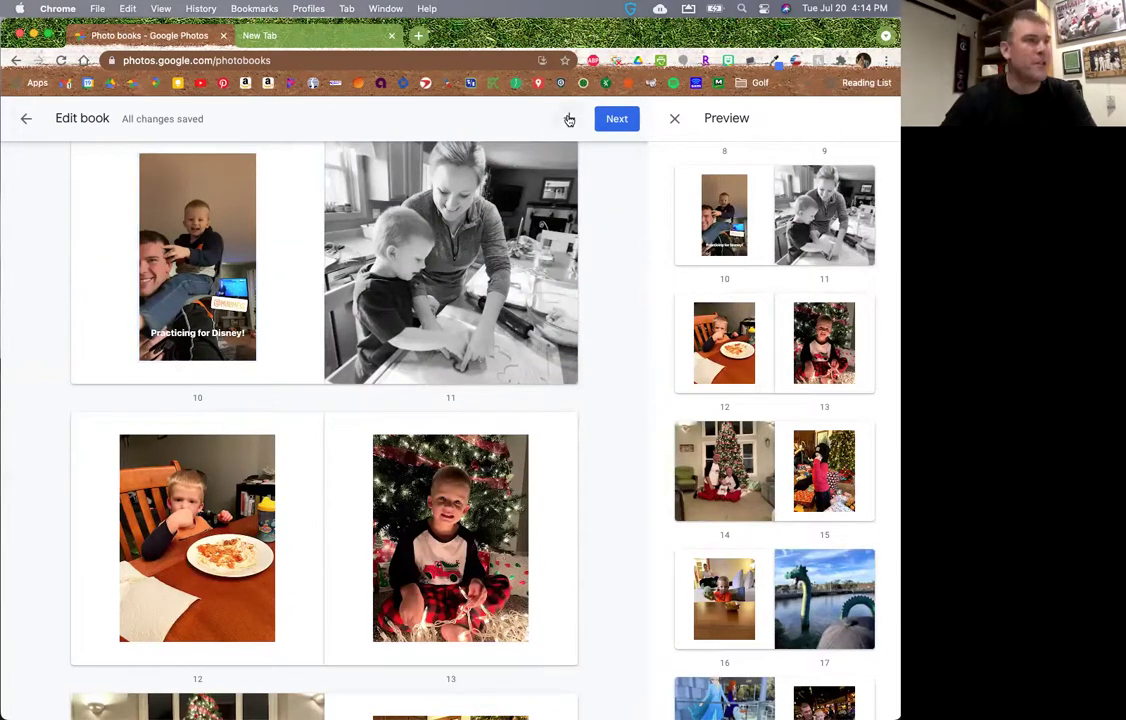
Exit the book editor with Don't Save and return to the Print store overview.
click(26, 118)
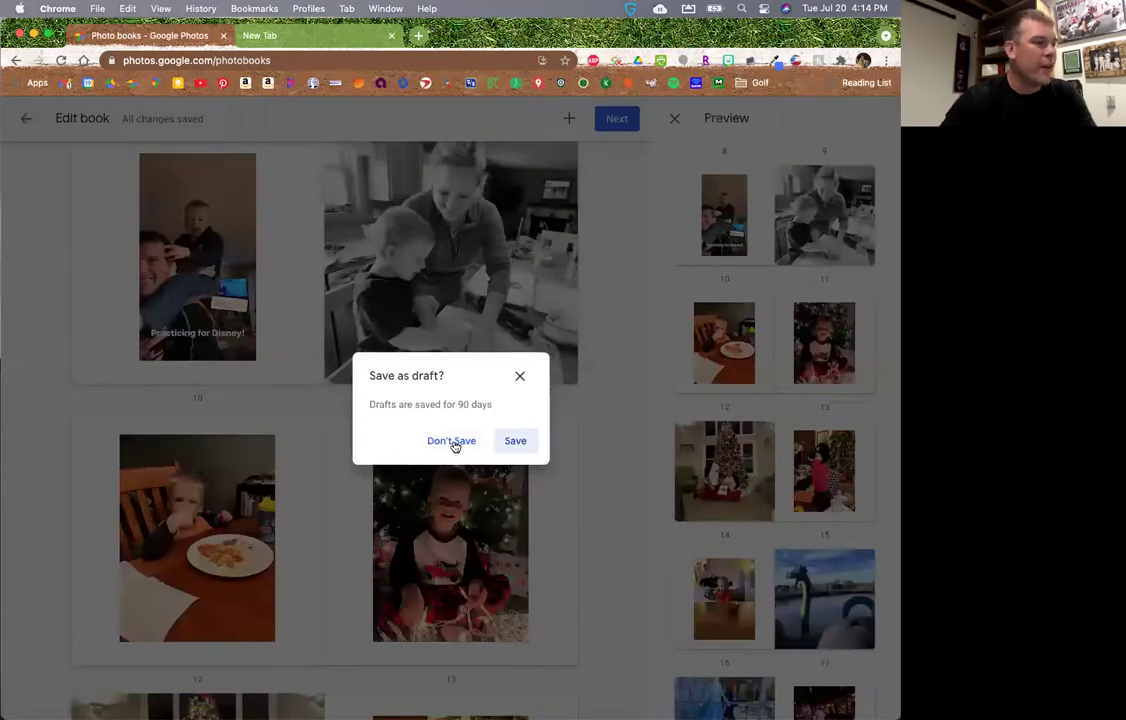
click(452, 441)
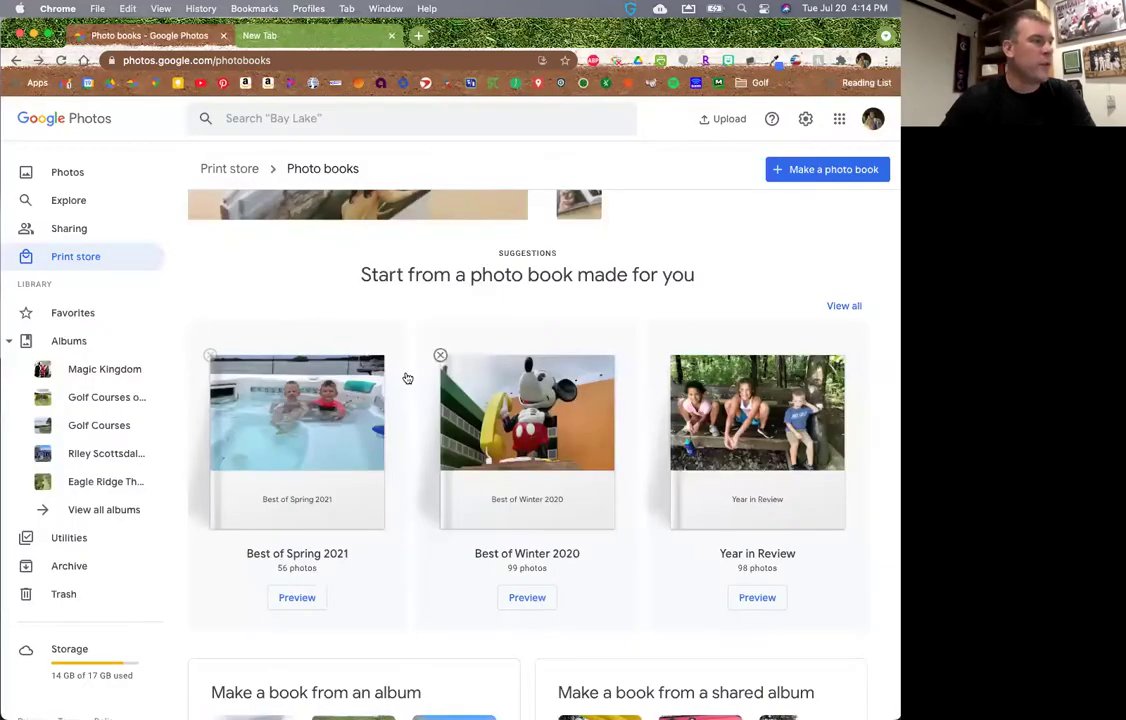
scroll(405, 378, down, 3)
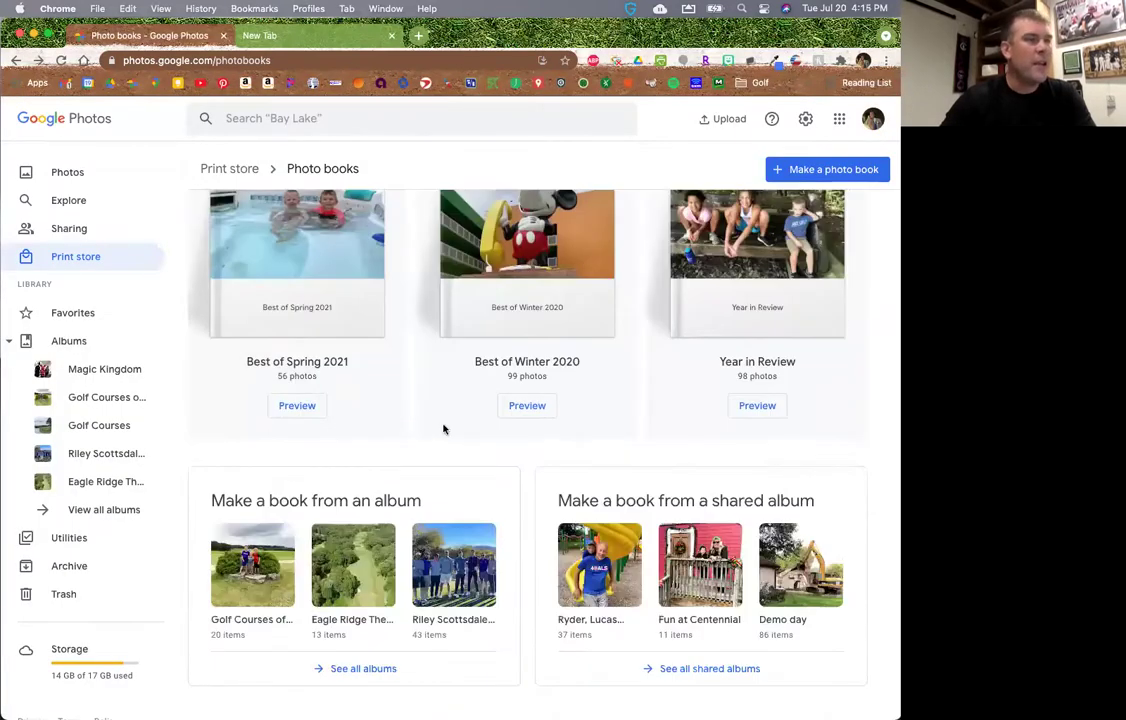
scroll(442, 427, up, 5)
click(244, 172)
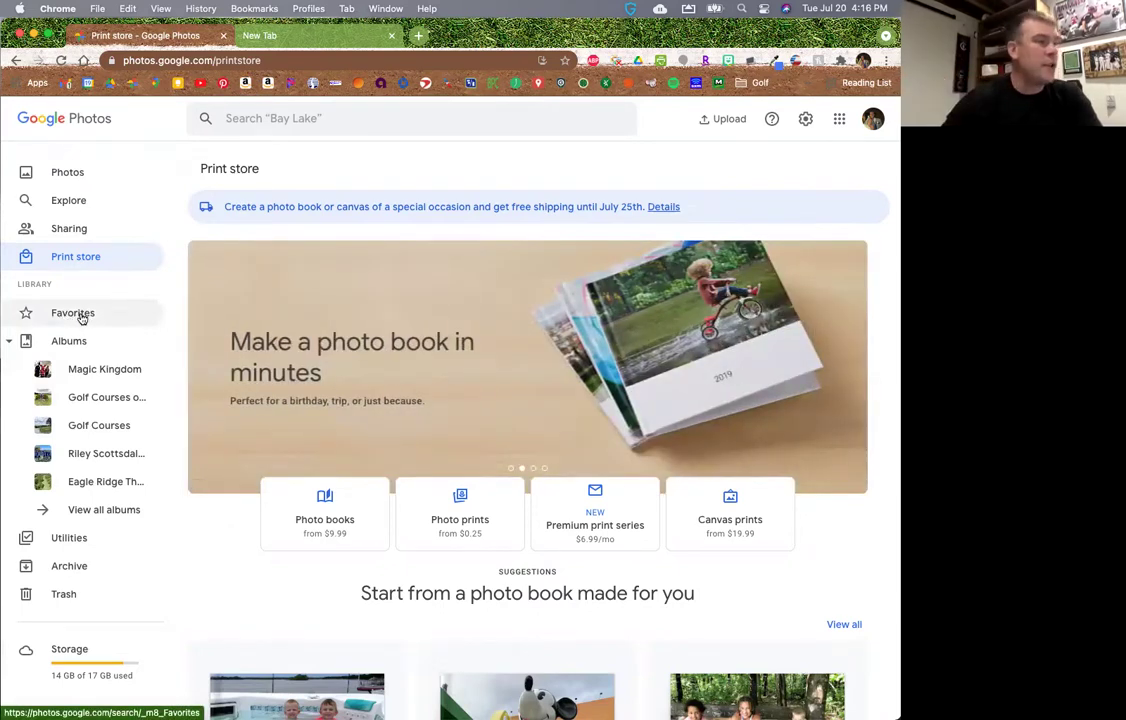
Star the photo of the boy in the green shirt as a favorite, then open Favorites.
click(75, 177)
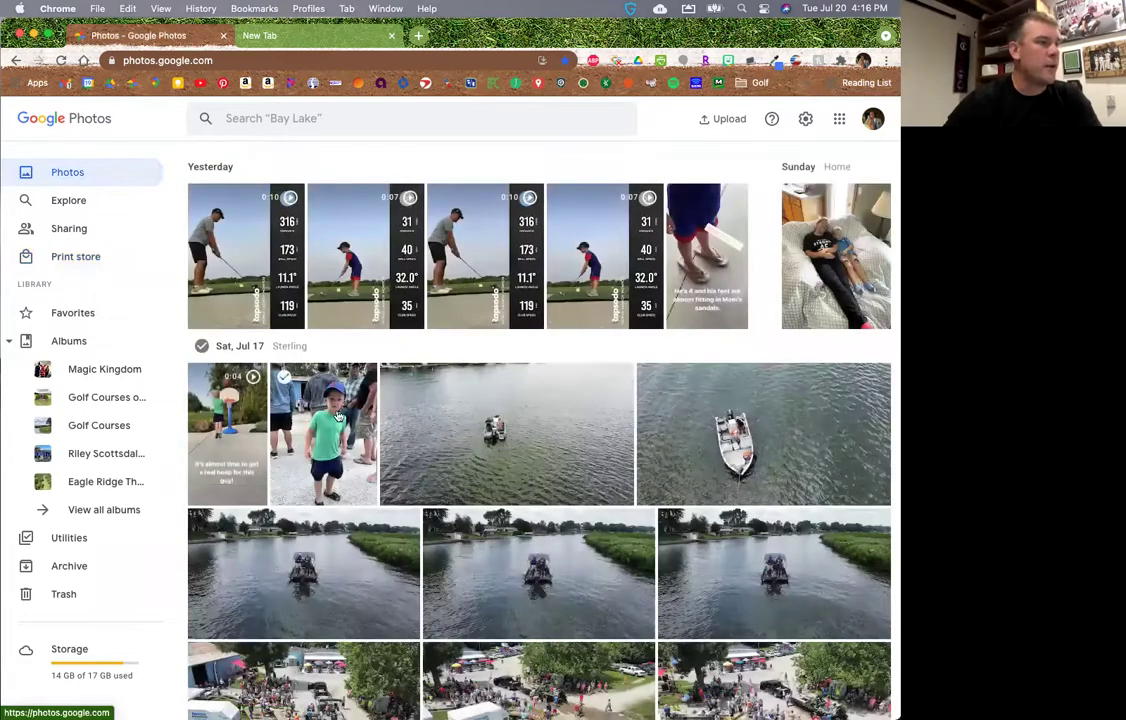
click(337, 415)
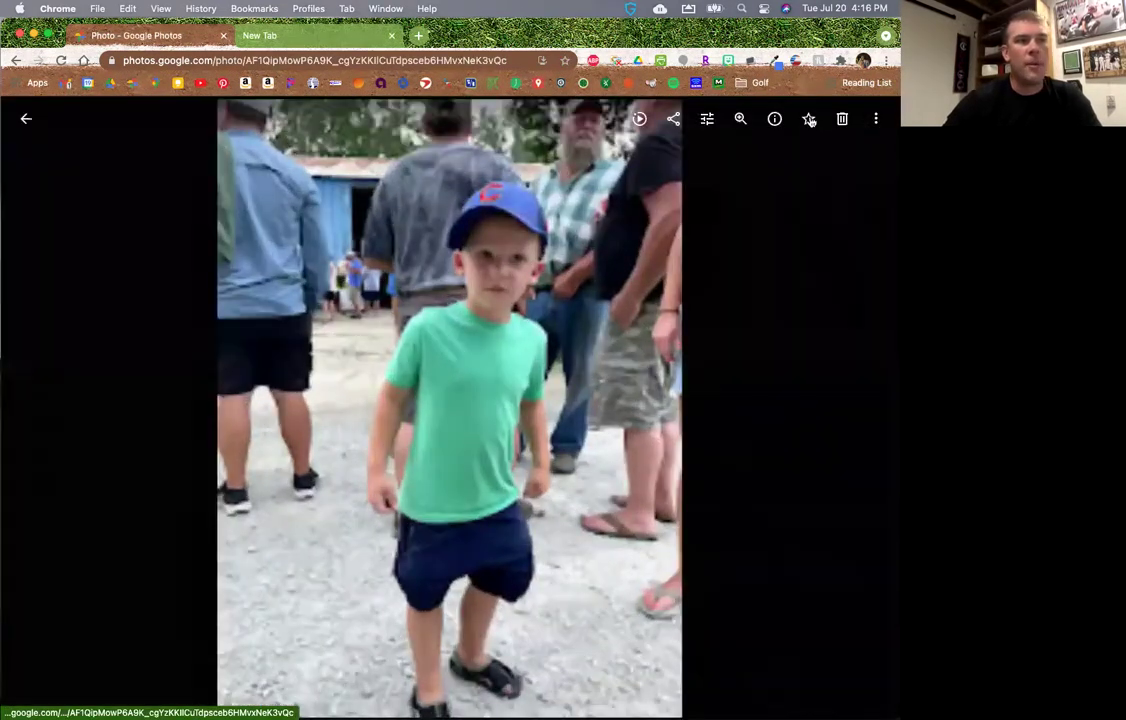
click(809, 119)
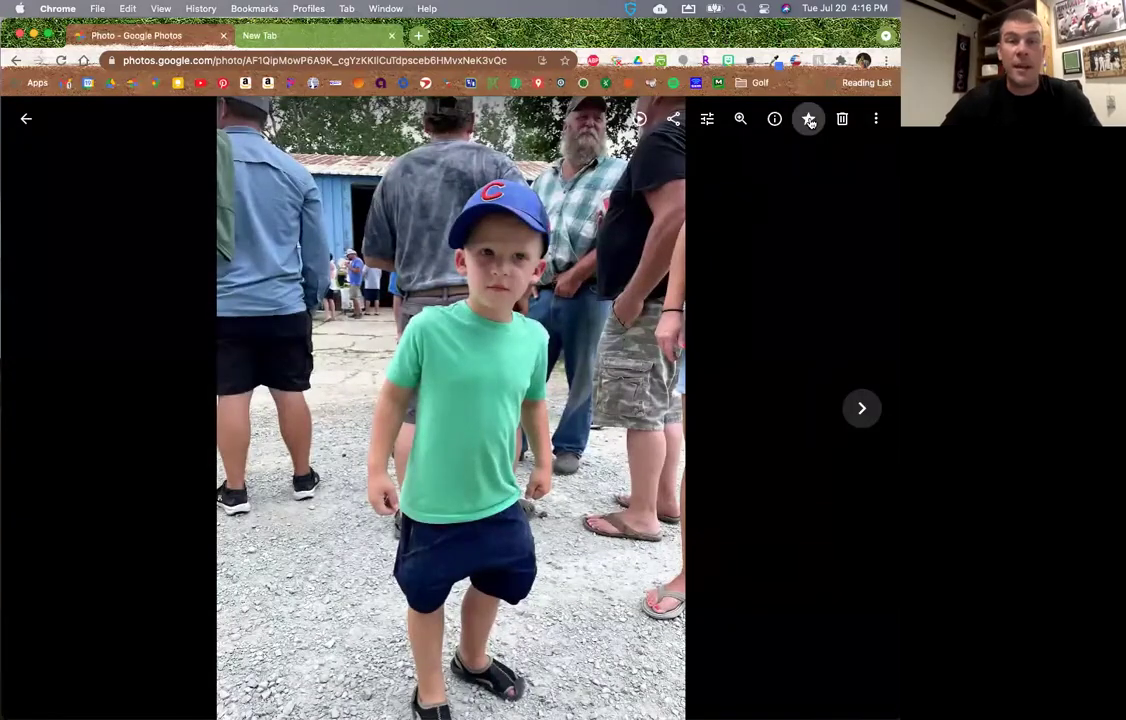
click(26, 118)
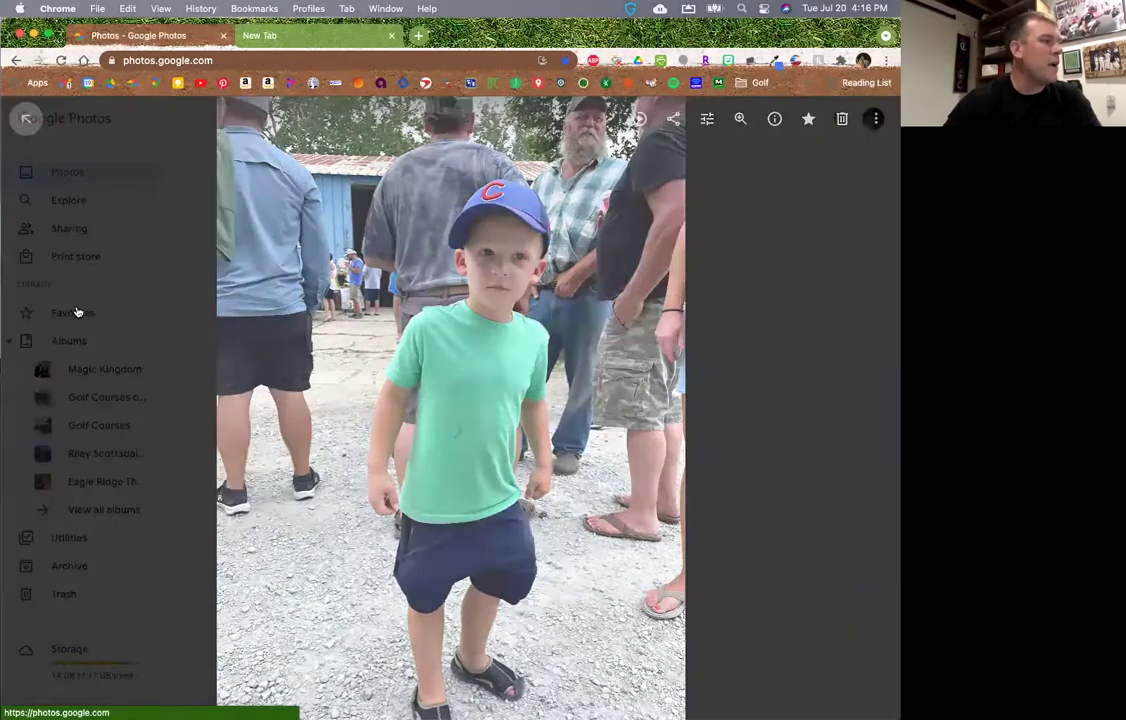
click(78, 310)
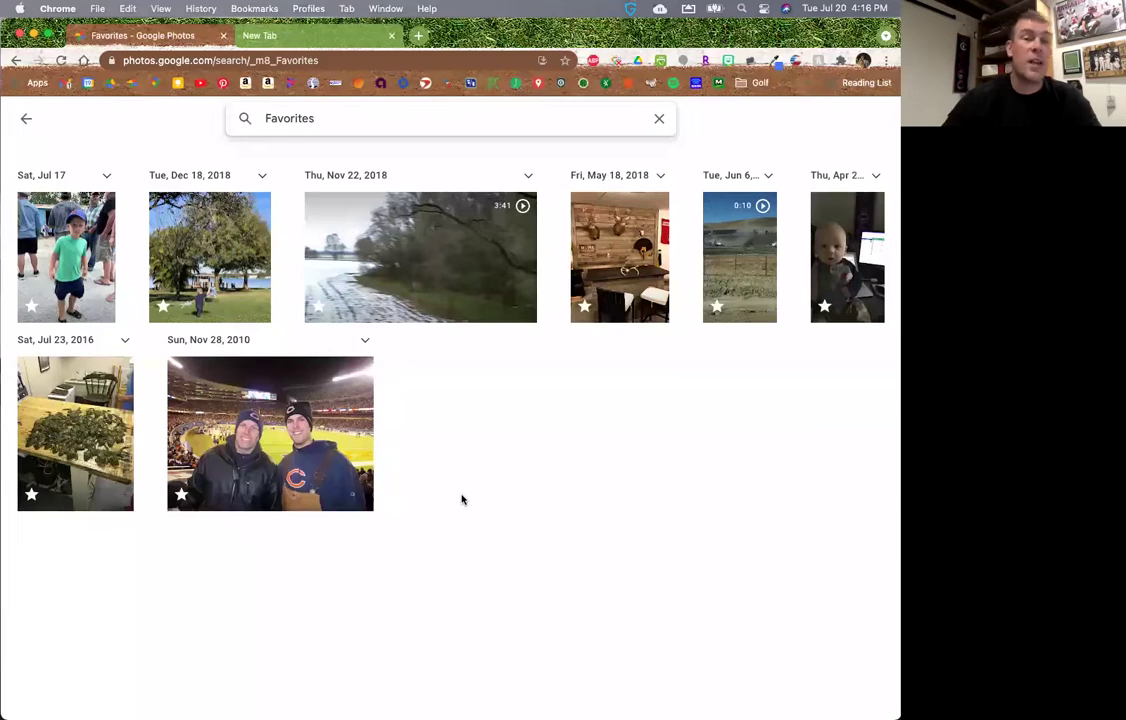
Reopen Favorites from the library and play the 0:10 bulldozer video.
click(27, 120)
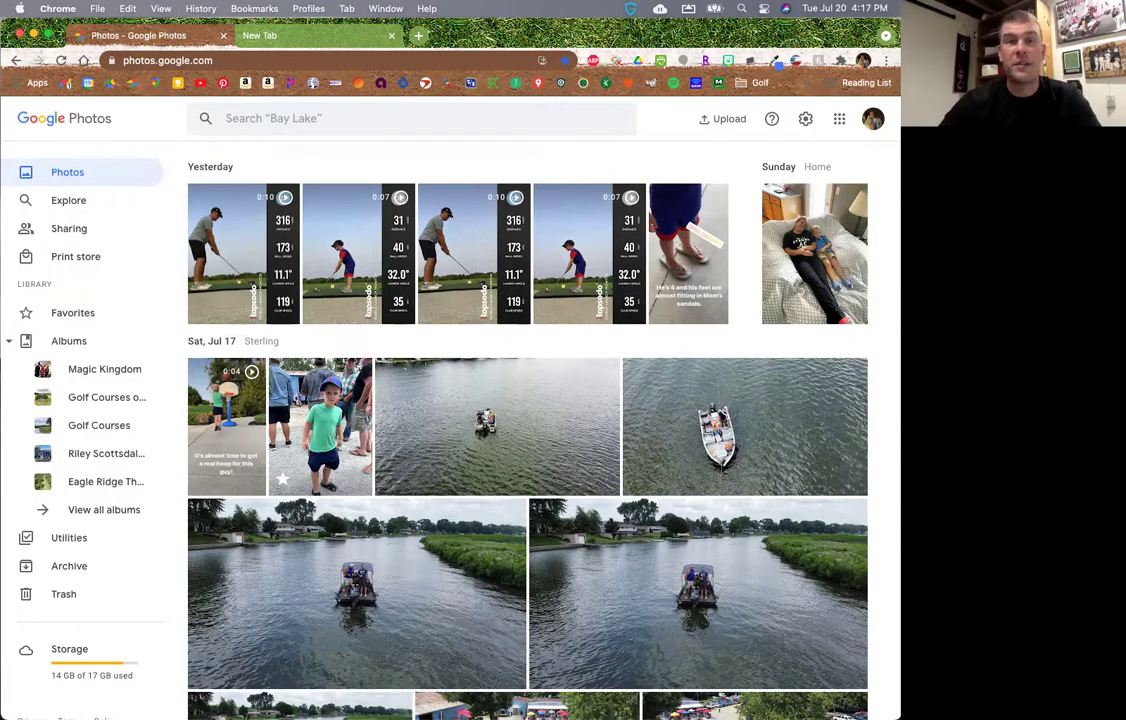
click(72, 313)
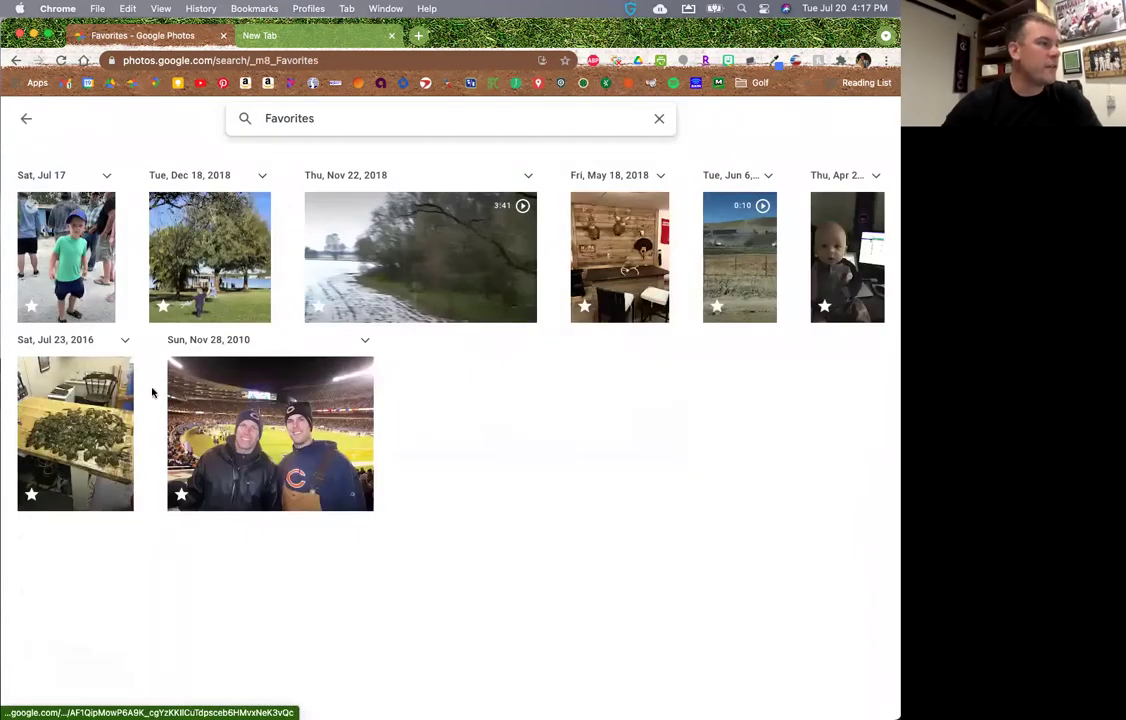
click(732, 248)
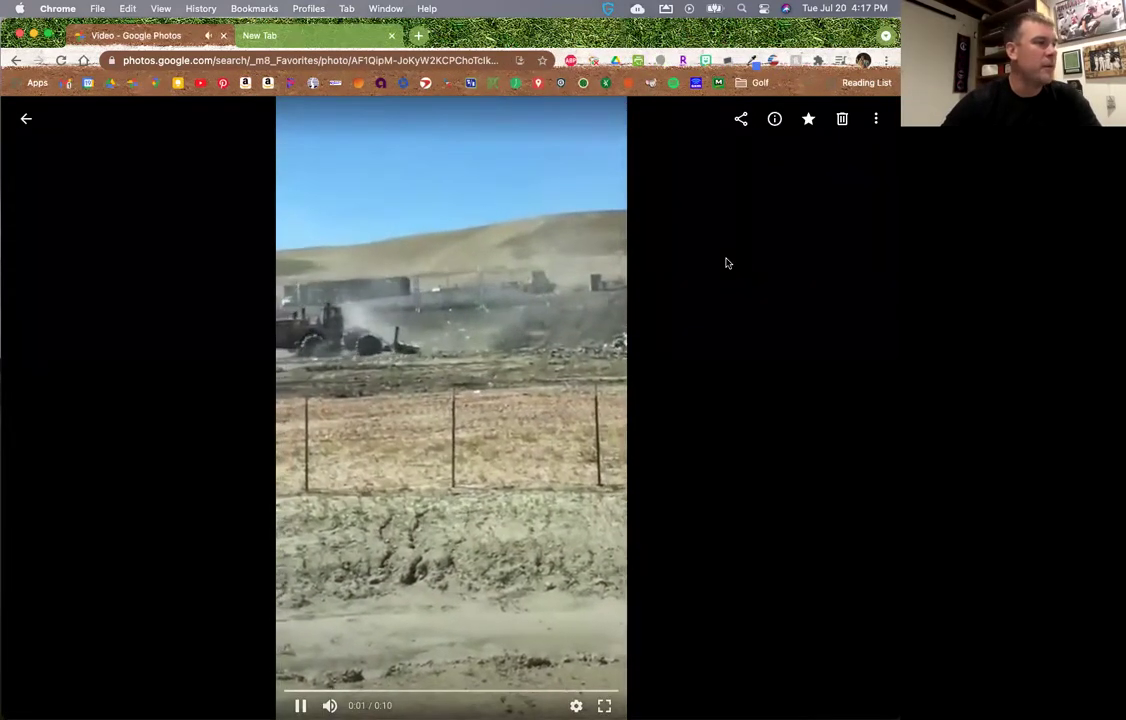
Mute and pause the bulldozer video, then back out of Favorites to the main Photos library.
click(330, 706)
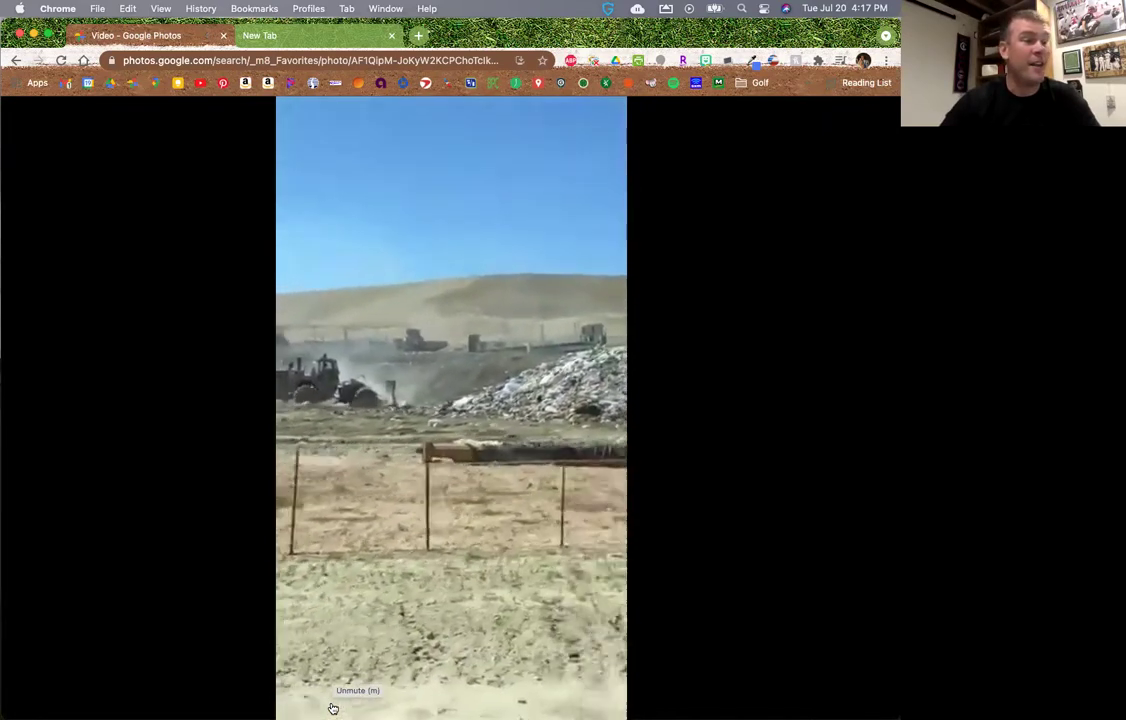
click(298, 706)
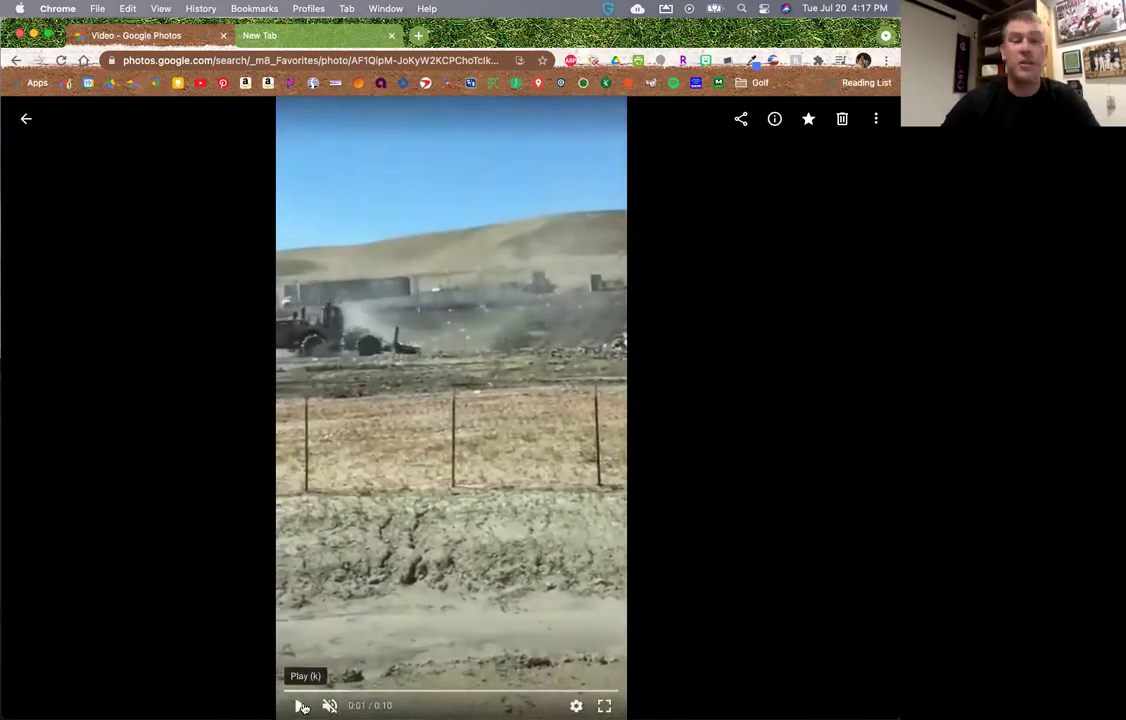
click(28, 118)
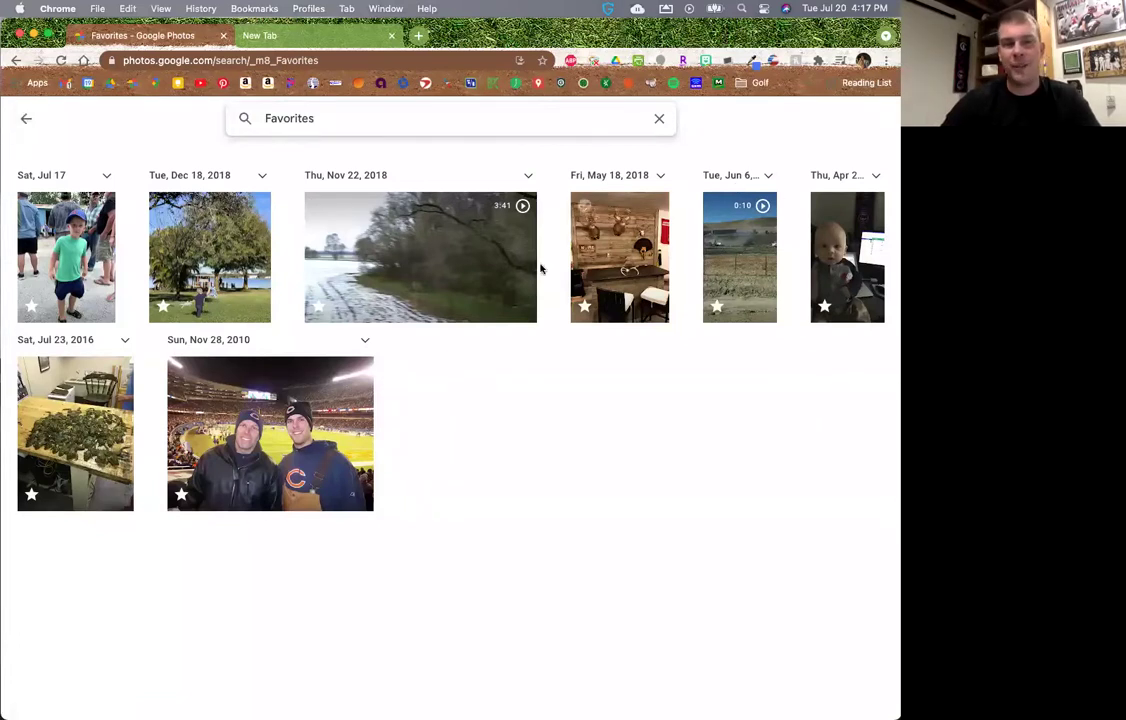
click(22, 118)
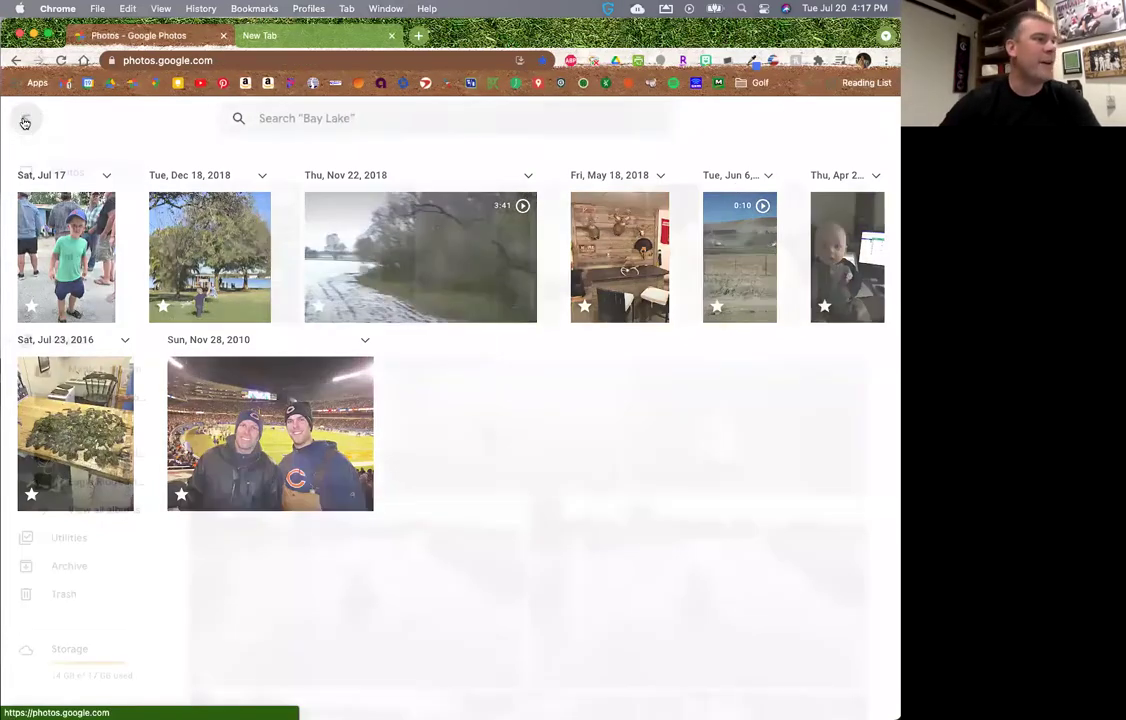
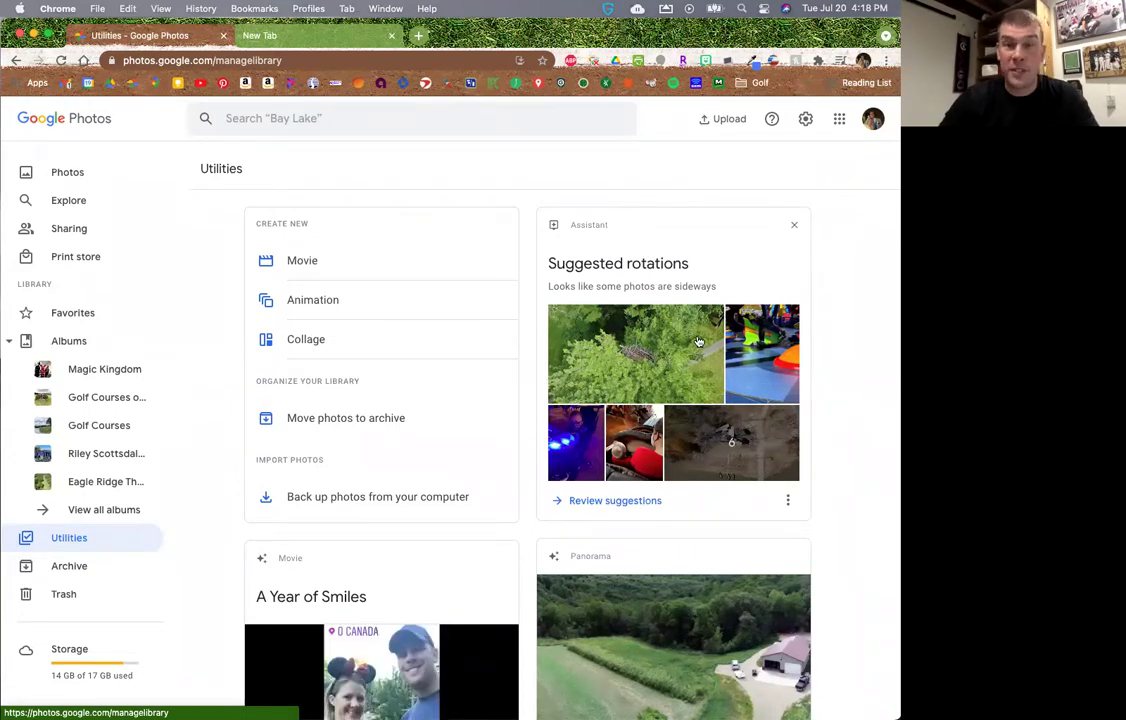
click(625, 500)
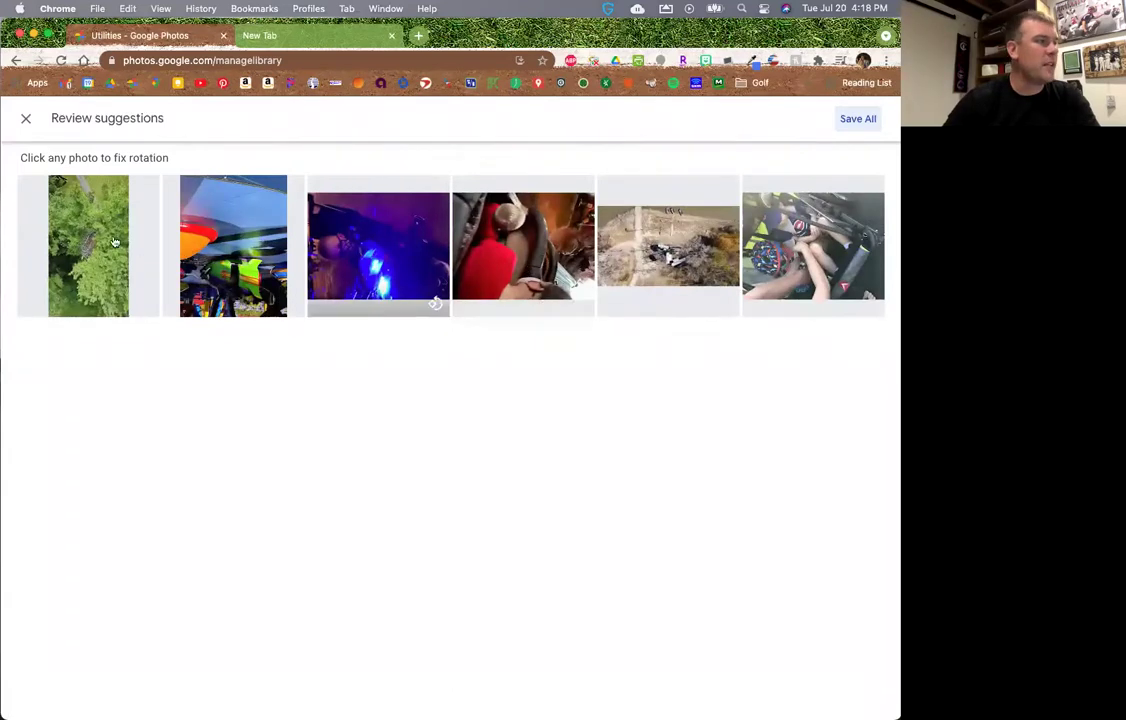
click(240, 243)
click(240, 243)
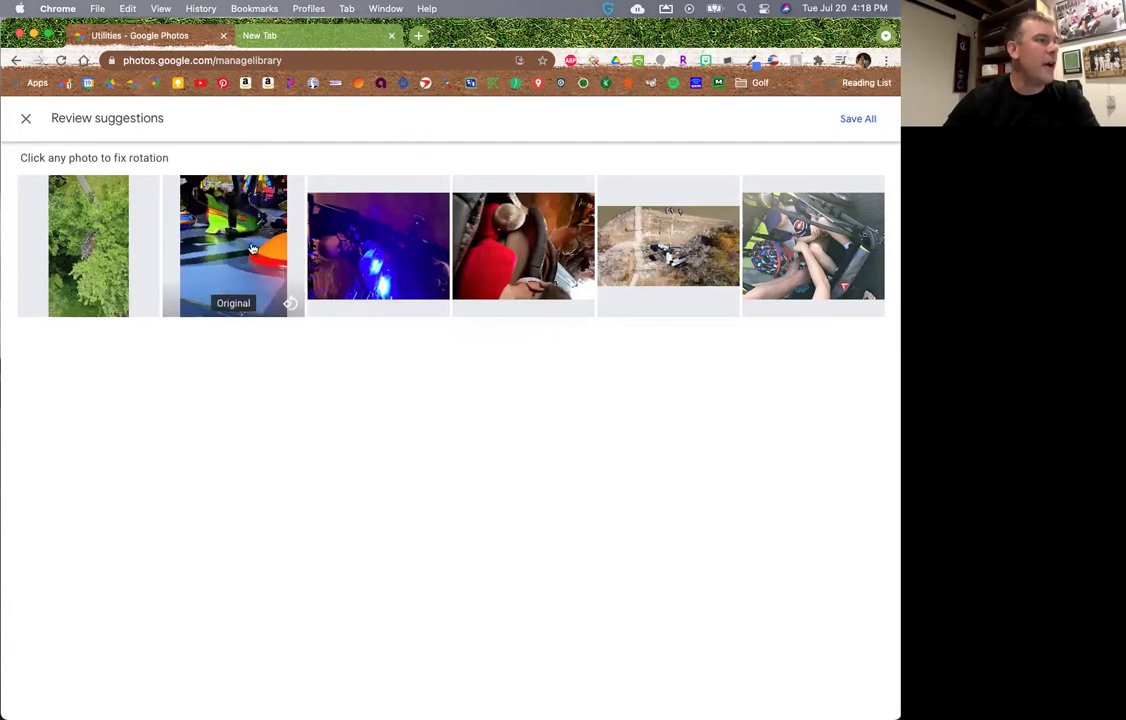
click(366, 261)
click(400, 280)
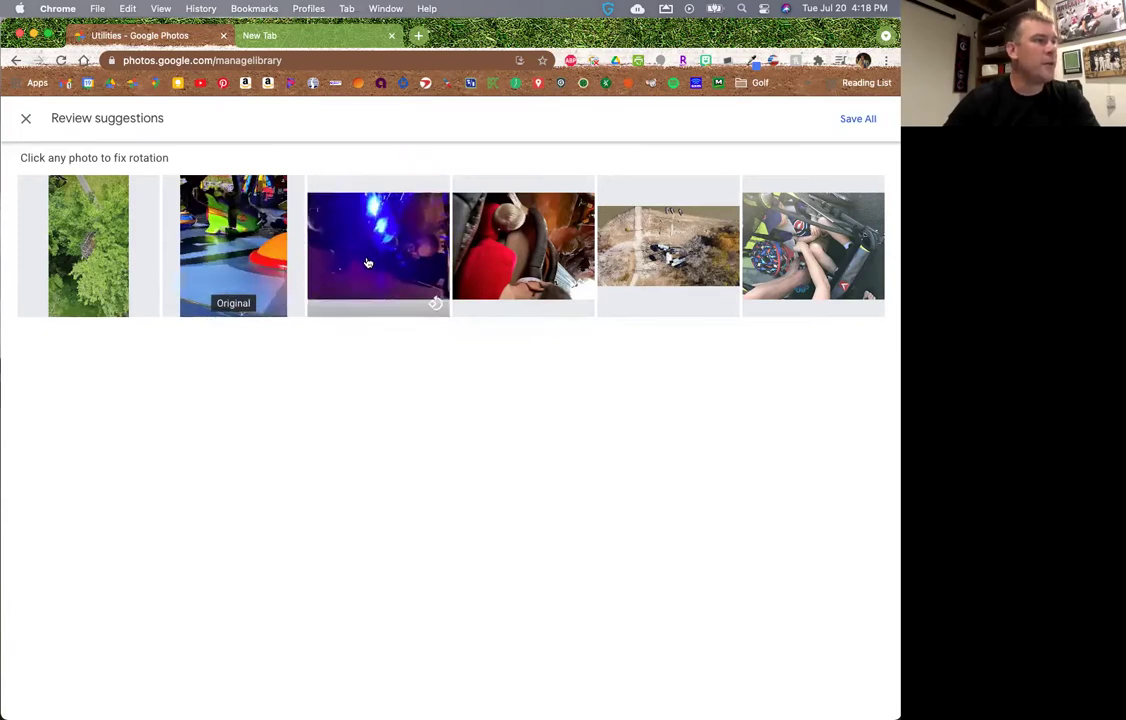
click(441, 297)
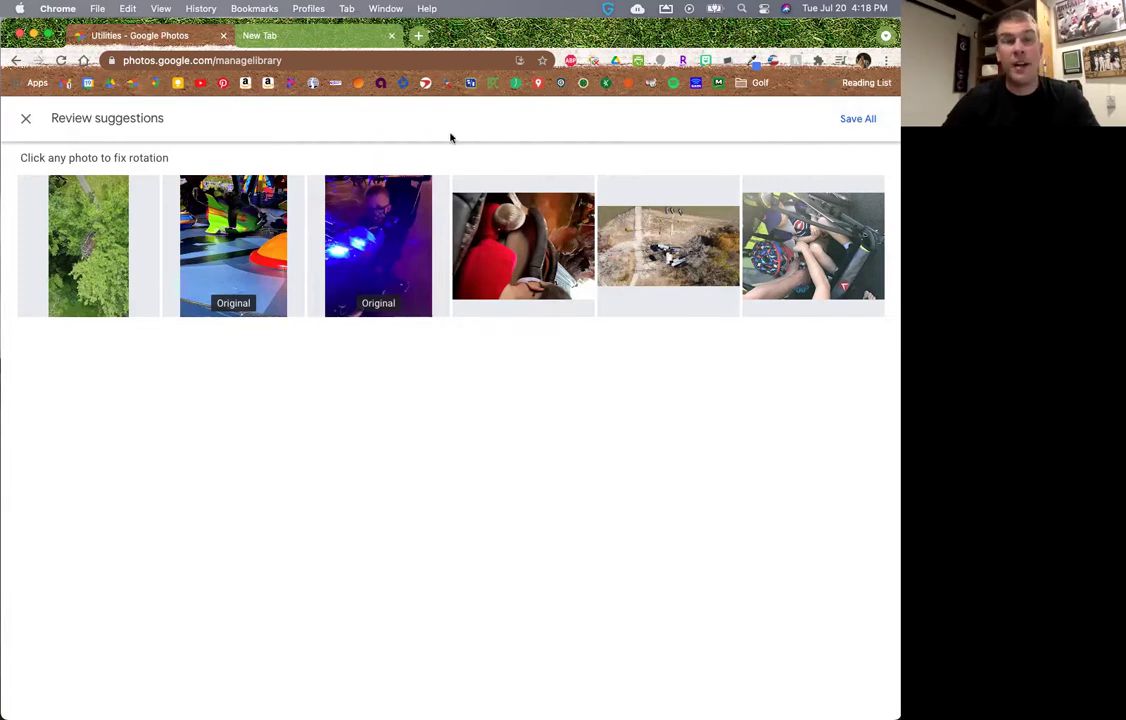
click(27, 119)
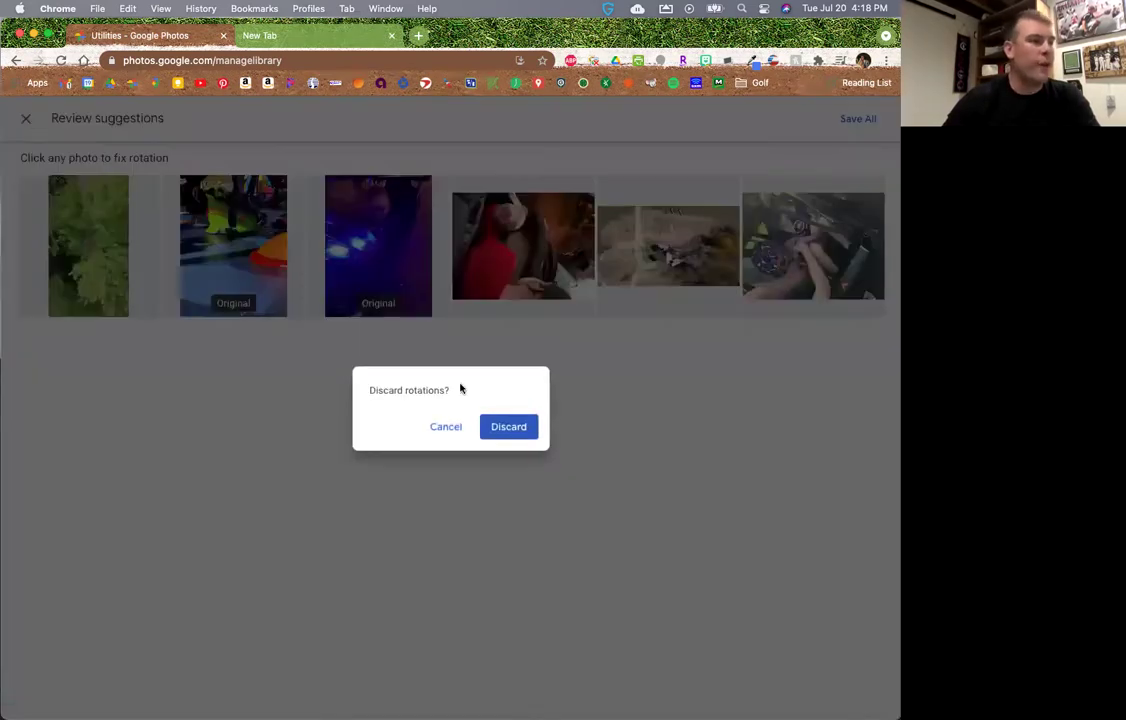
click(504, 427)
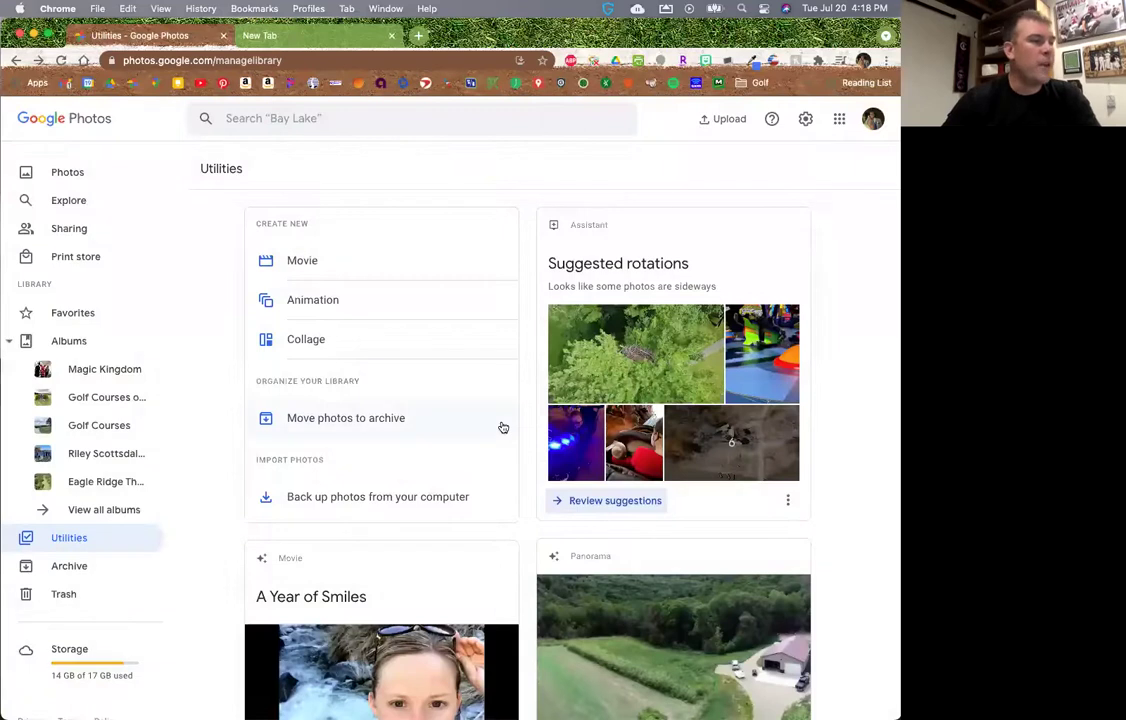
scroll(500, 425, down, 4)
scroll(540, 530, down, 2)
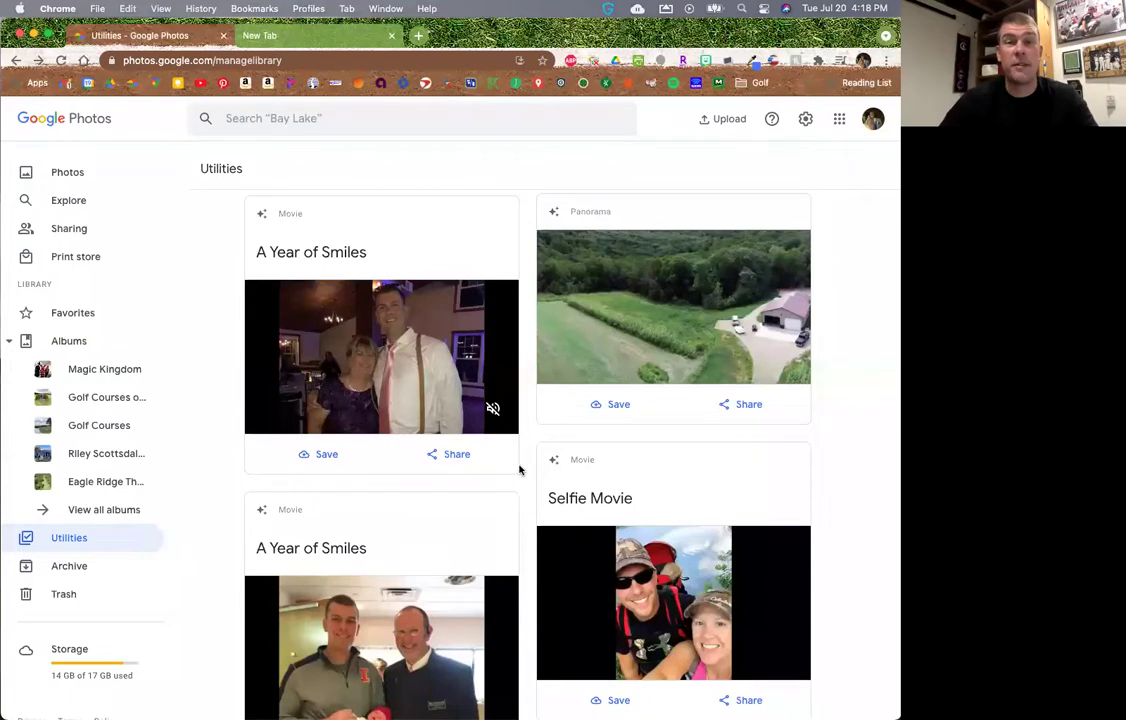
click(406, 366)
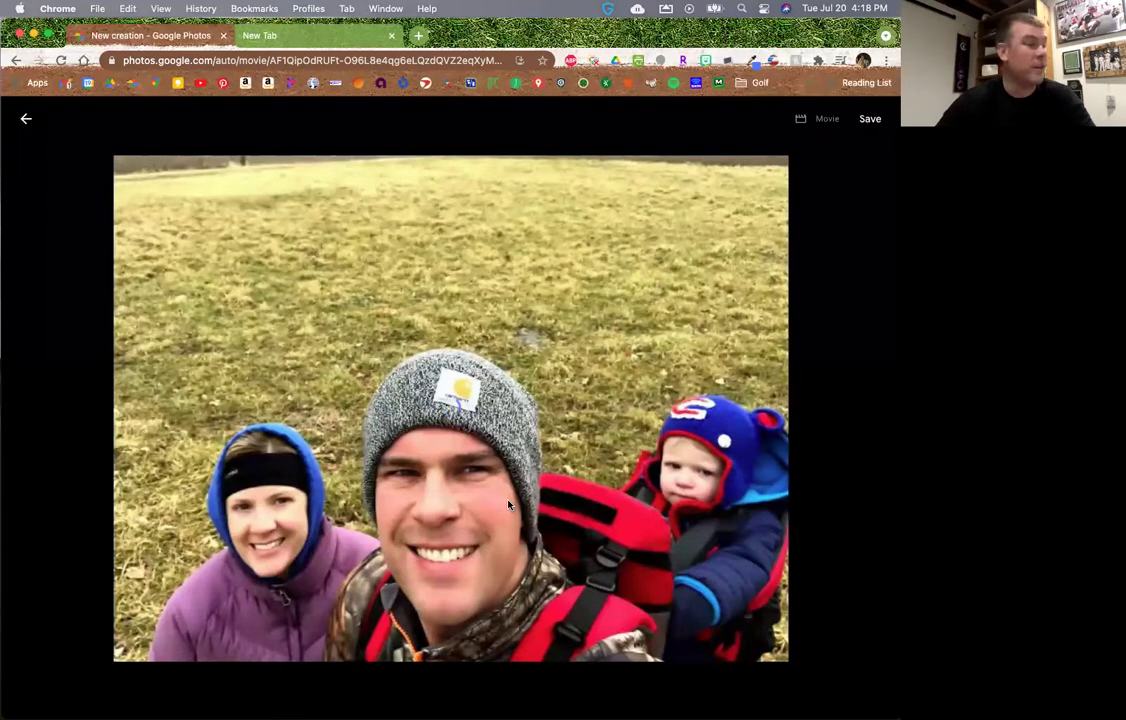
mouse_move(185, 593)
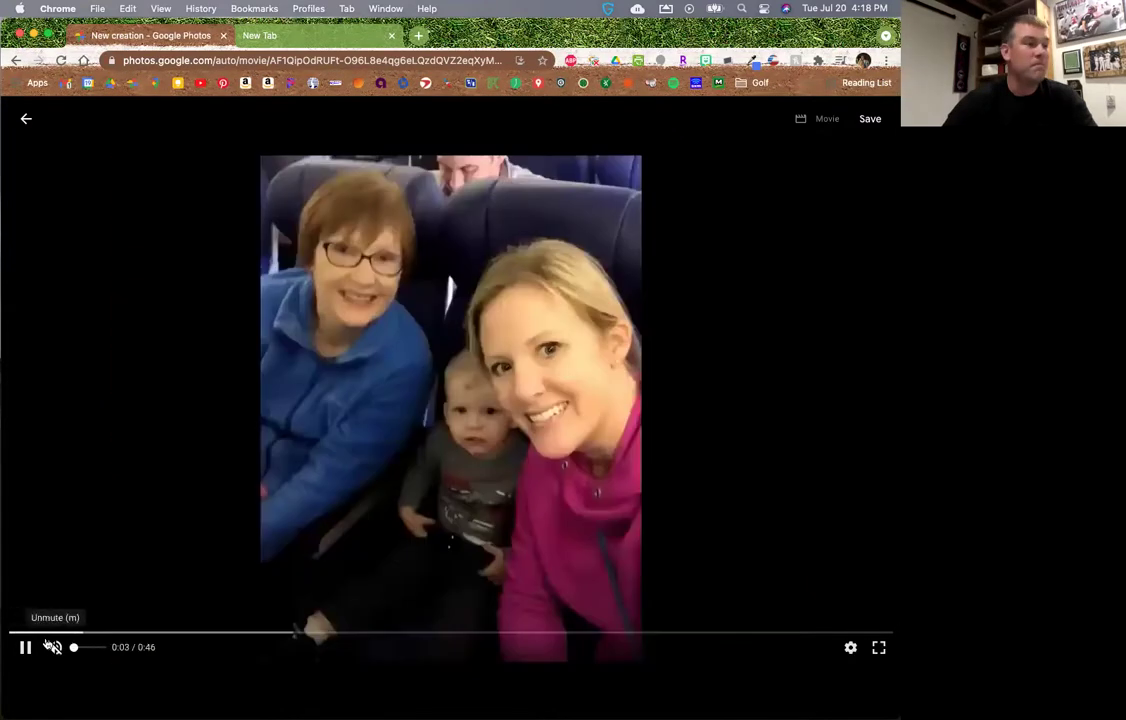
click(51, 647)
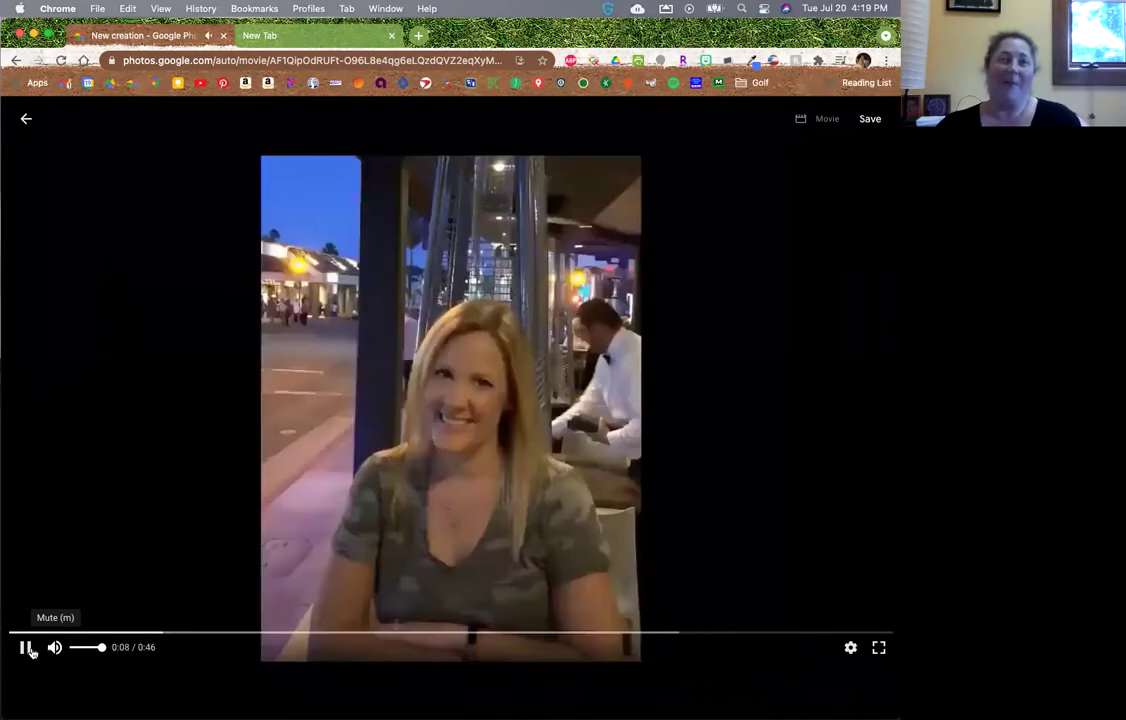
click(55, 648)
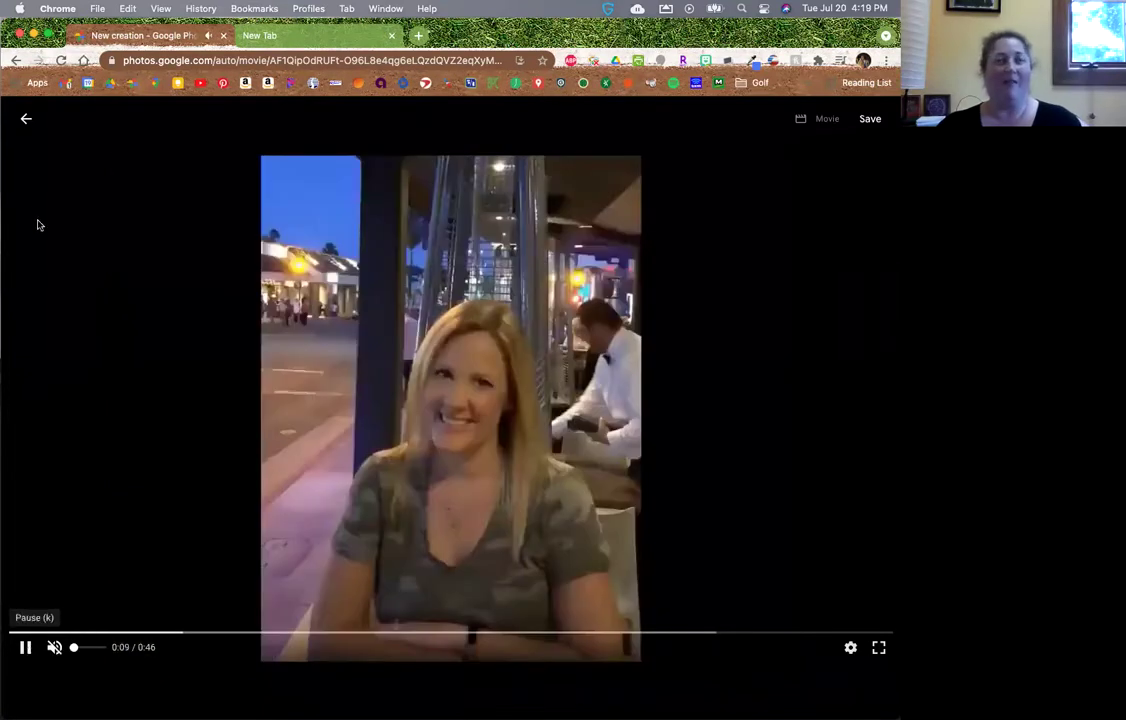
click(27, 118)
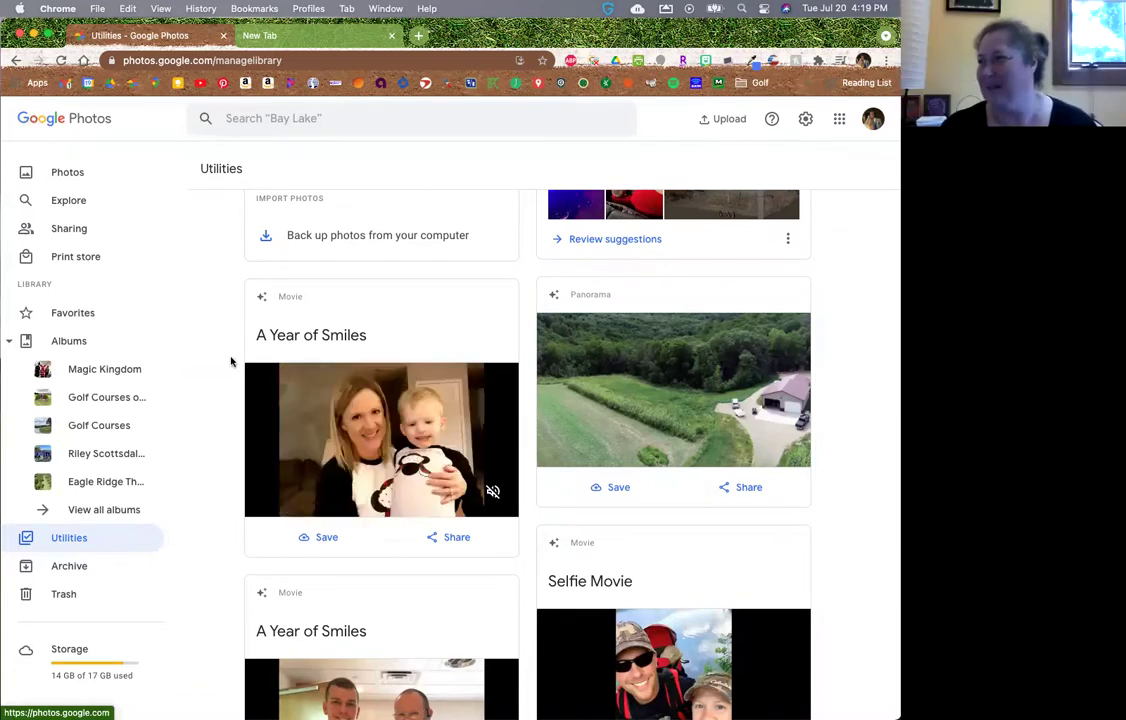
scroll(617, 527, down, 3)
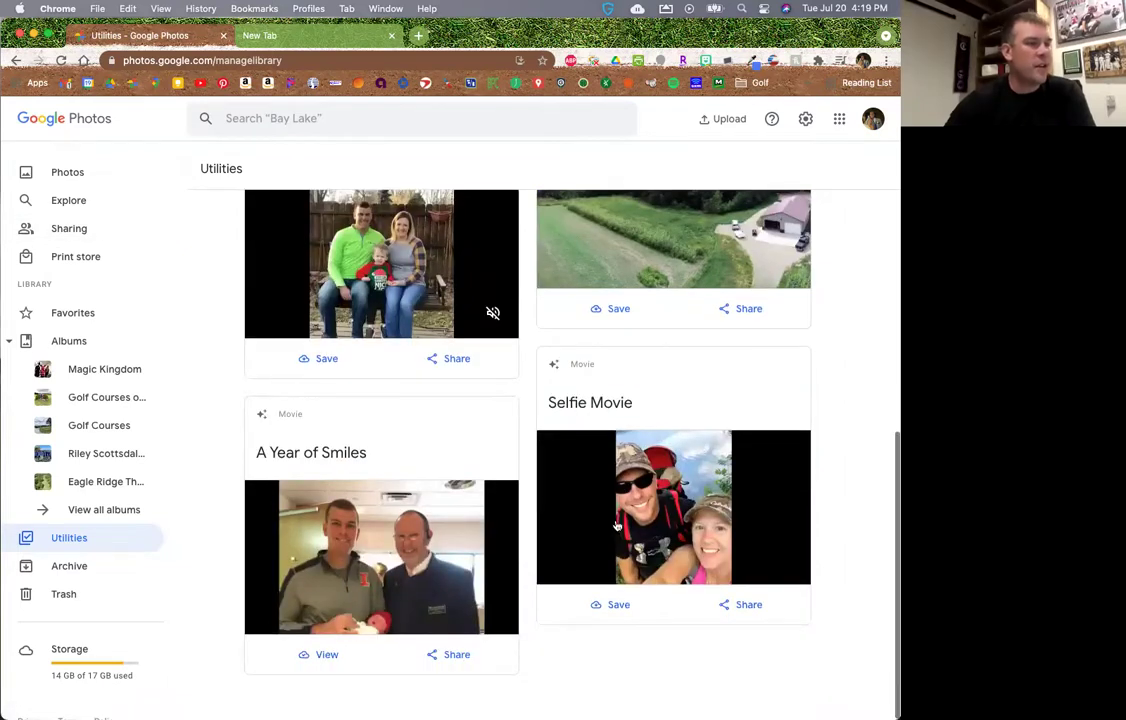
mouse_move(620, 522)
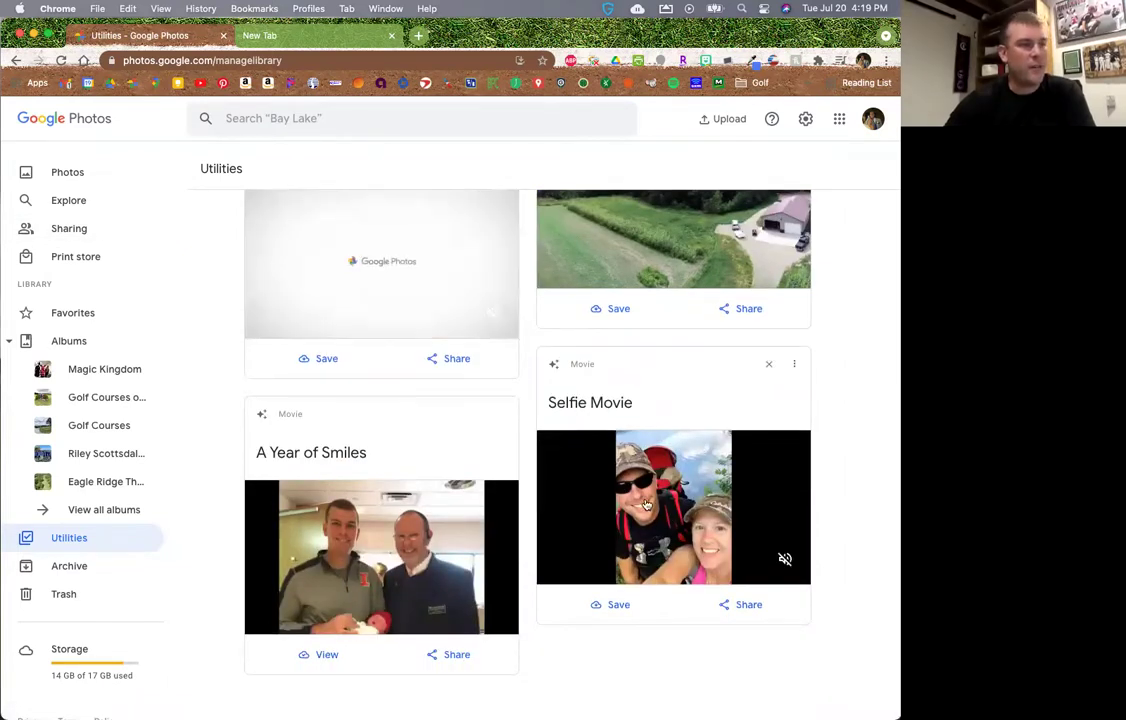
scroll(512, 423, up, 3)
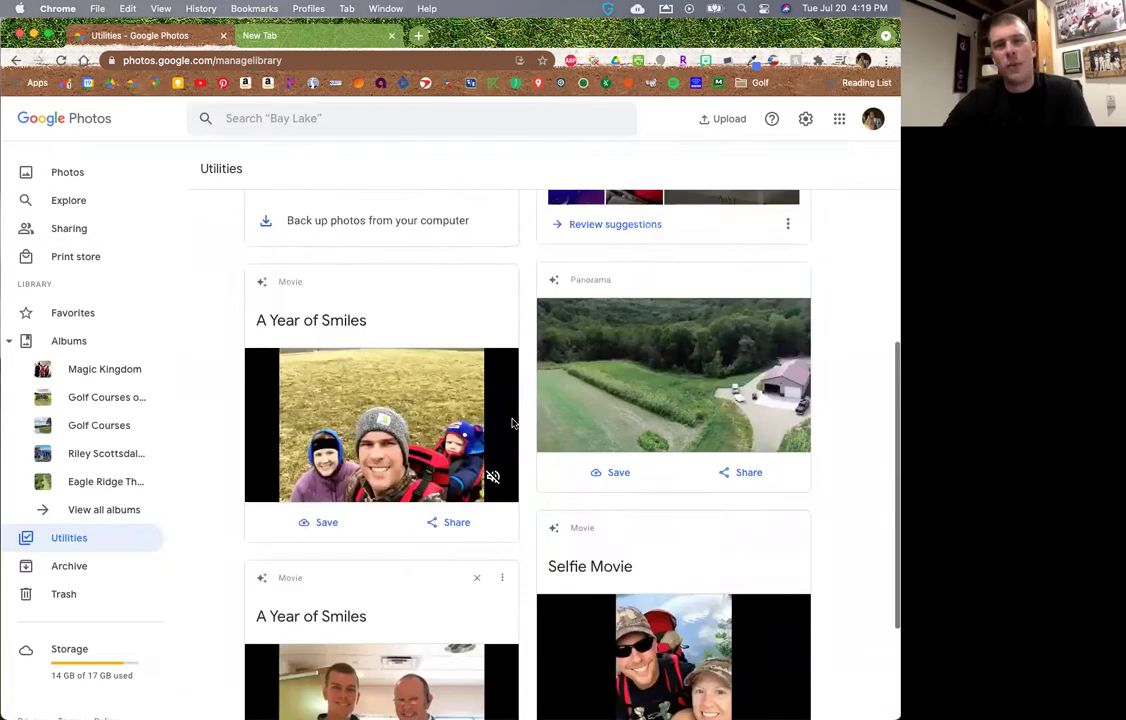
scroll(512, 423, up, 5)
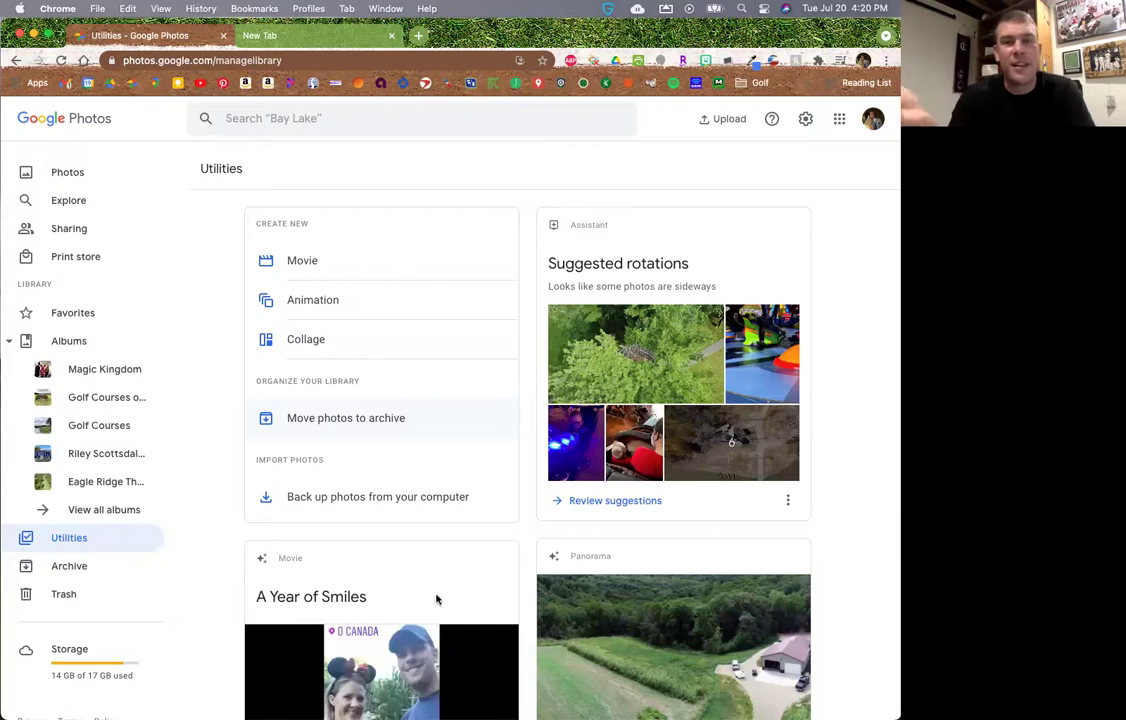
scroll(408, 414, down, 3)
scroll(408, 414, down, 1)
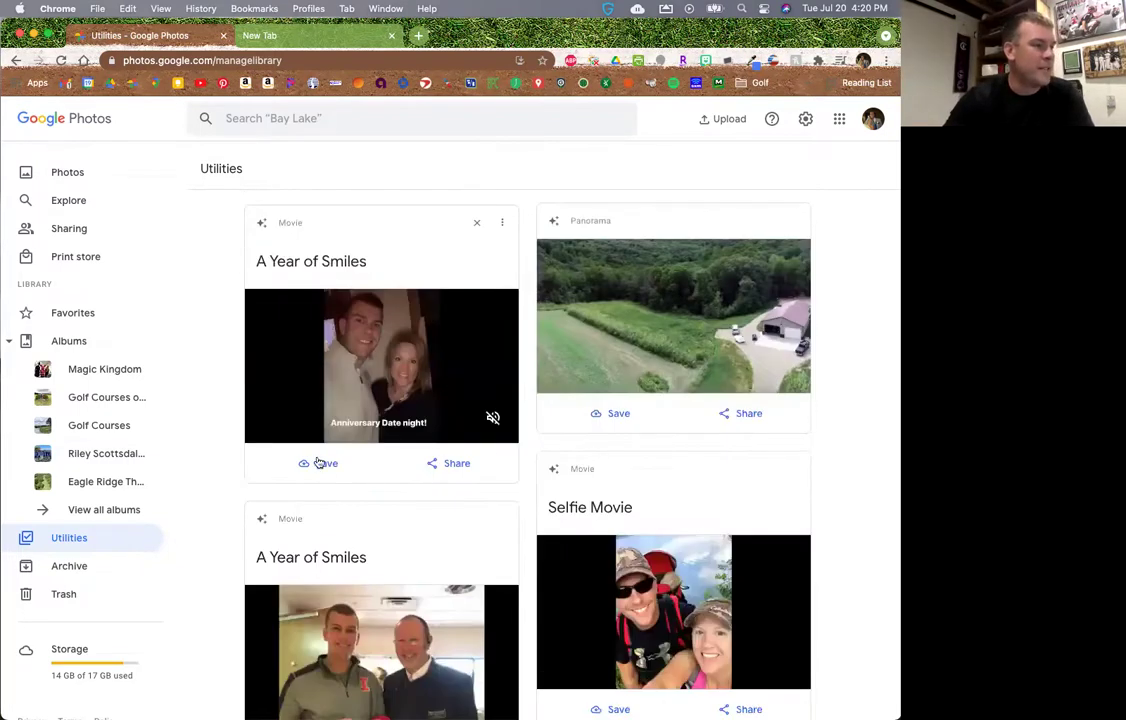
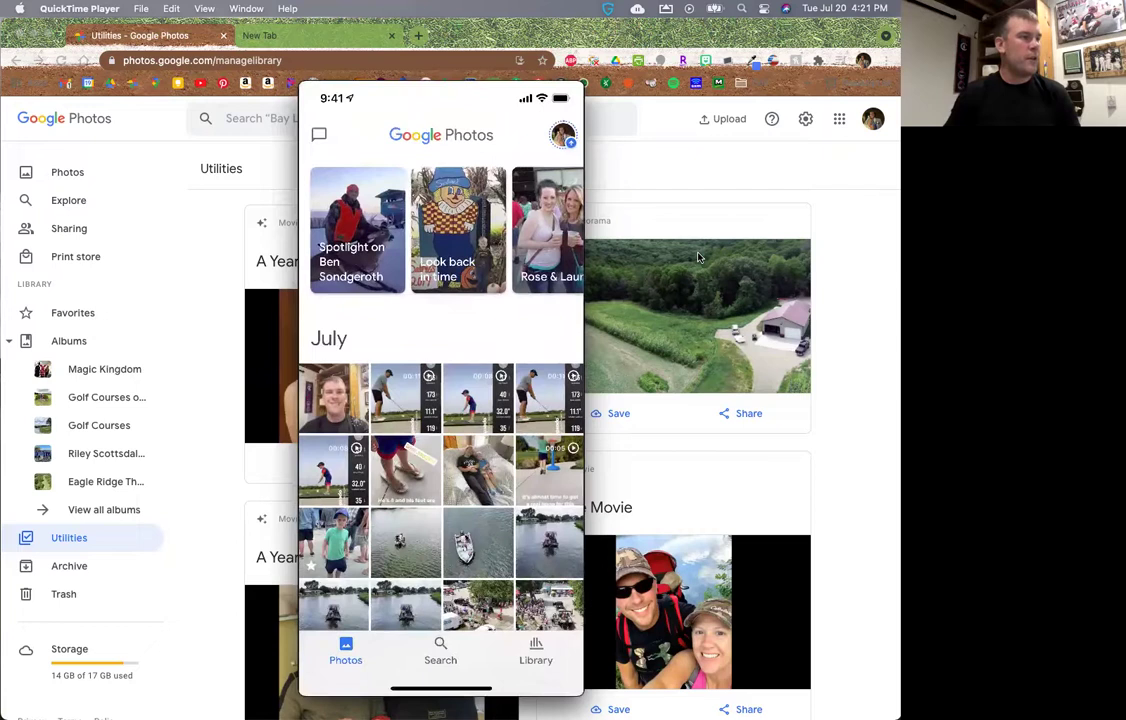
Reload the web photo timeline to show today's selfie, then bring the mirrored iPhone forward.
mouse_move(359, 423)
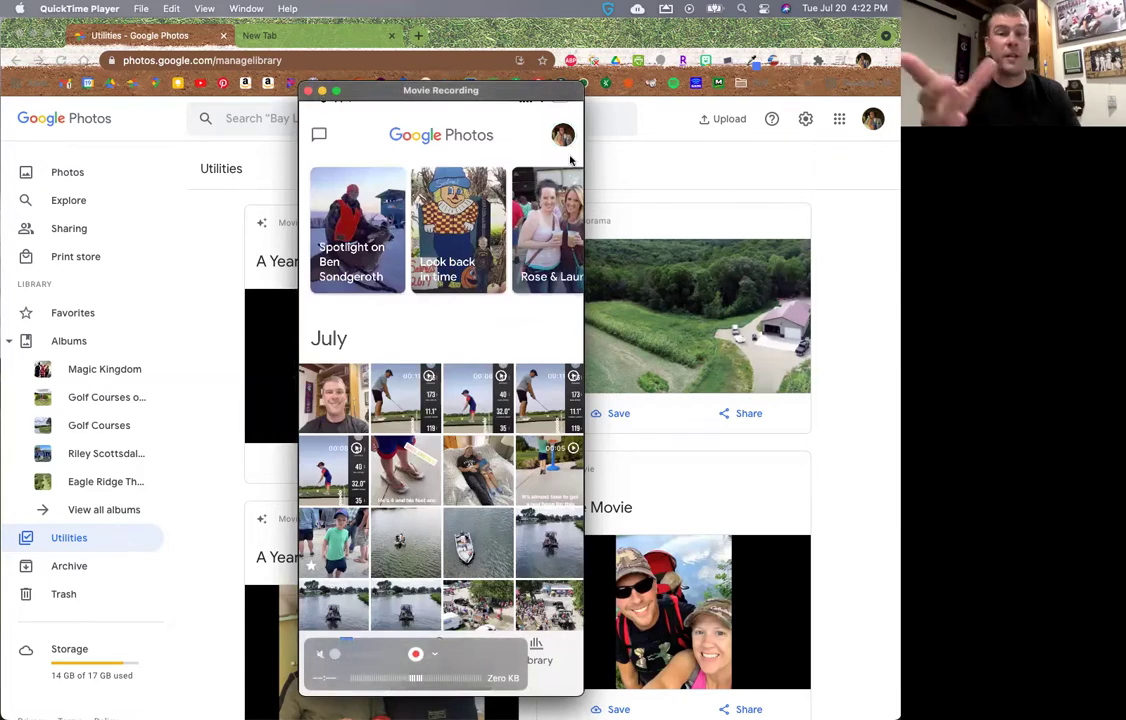
click(677, 40)
click(72, 172)
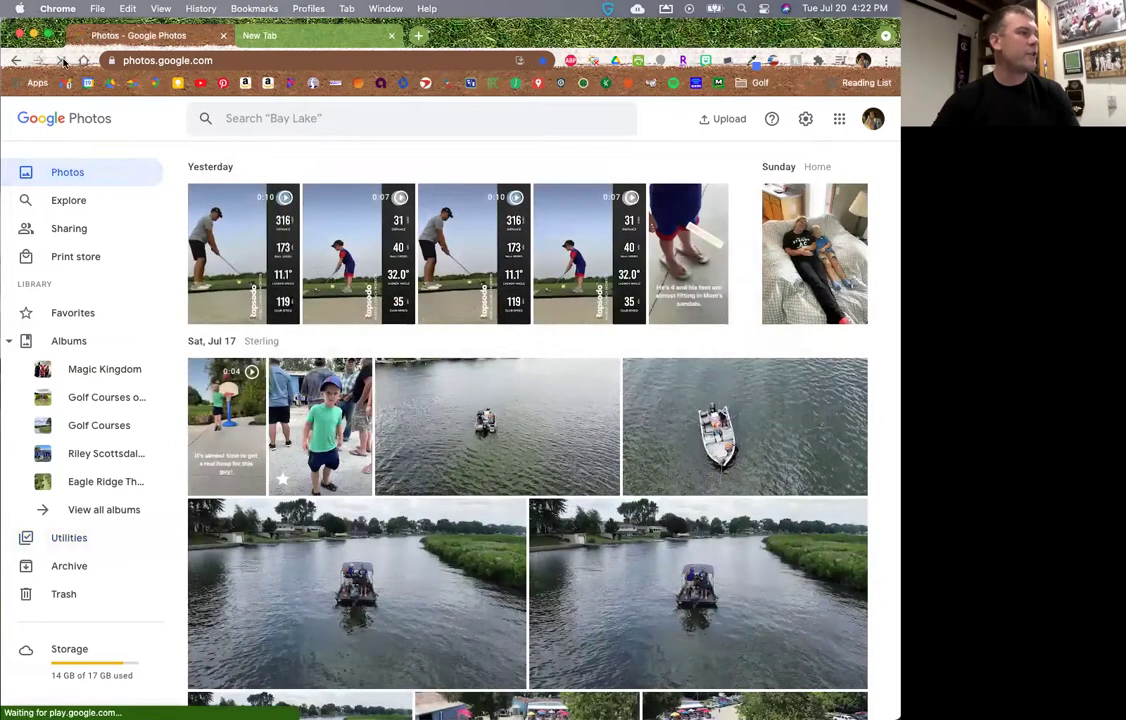
click(62, 61)
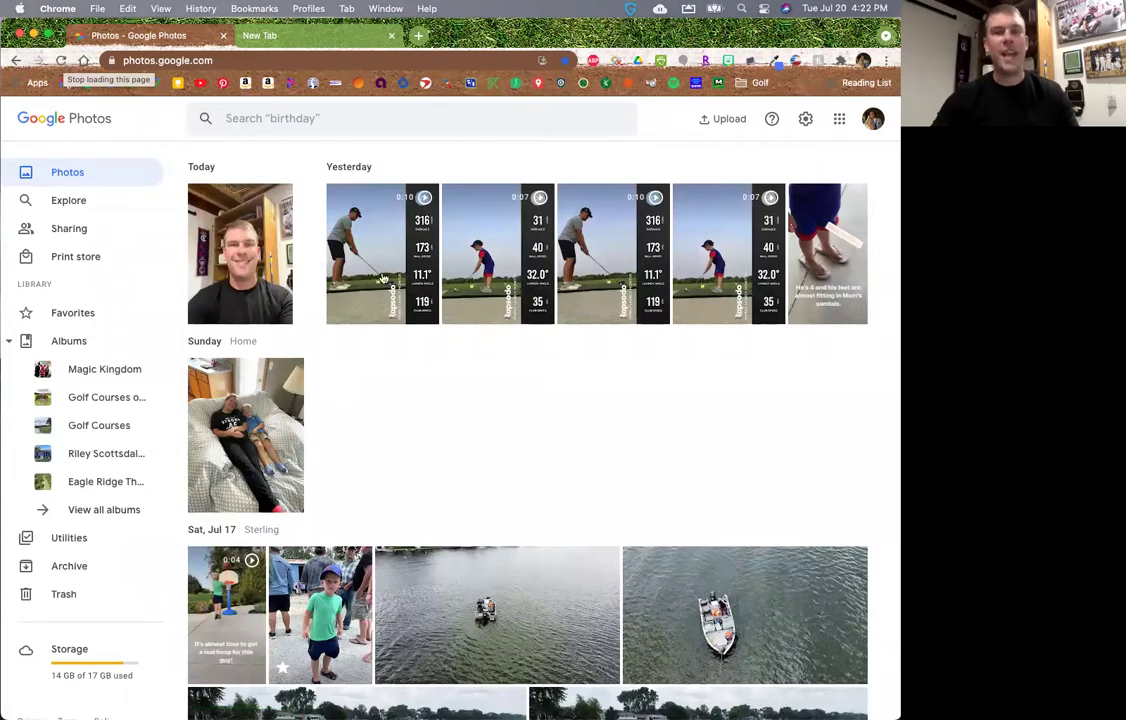
key(ctrl+Up)
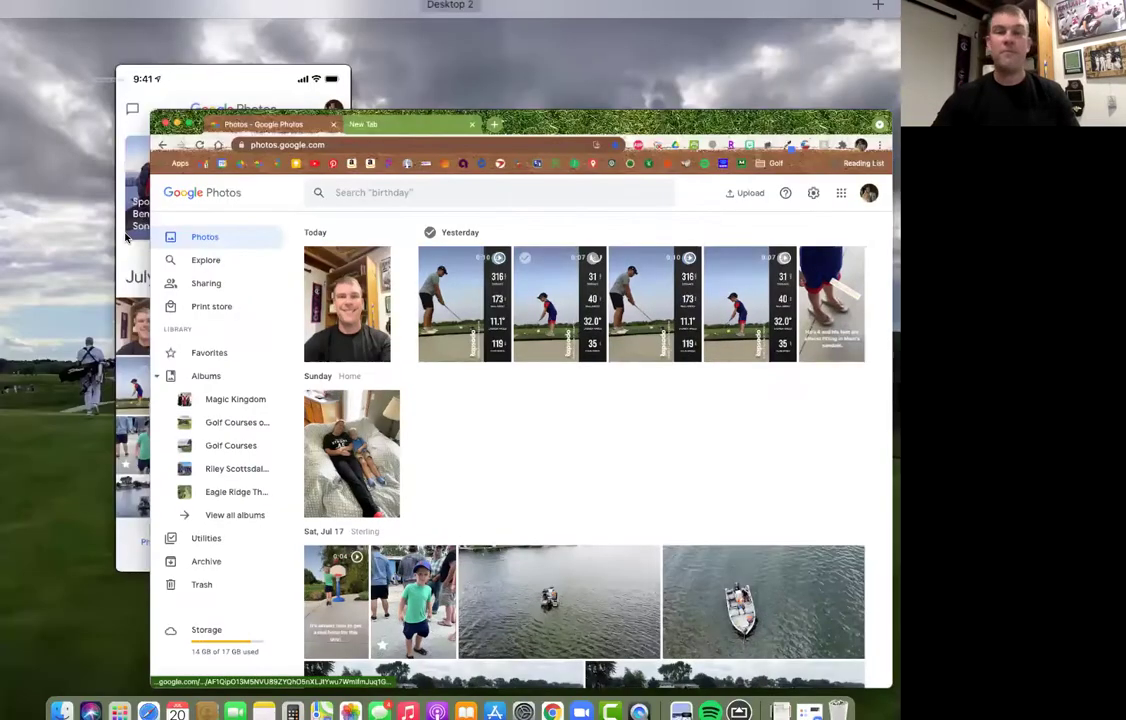
click(125, 236)
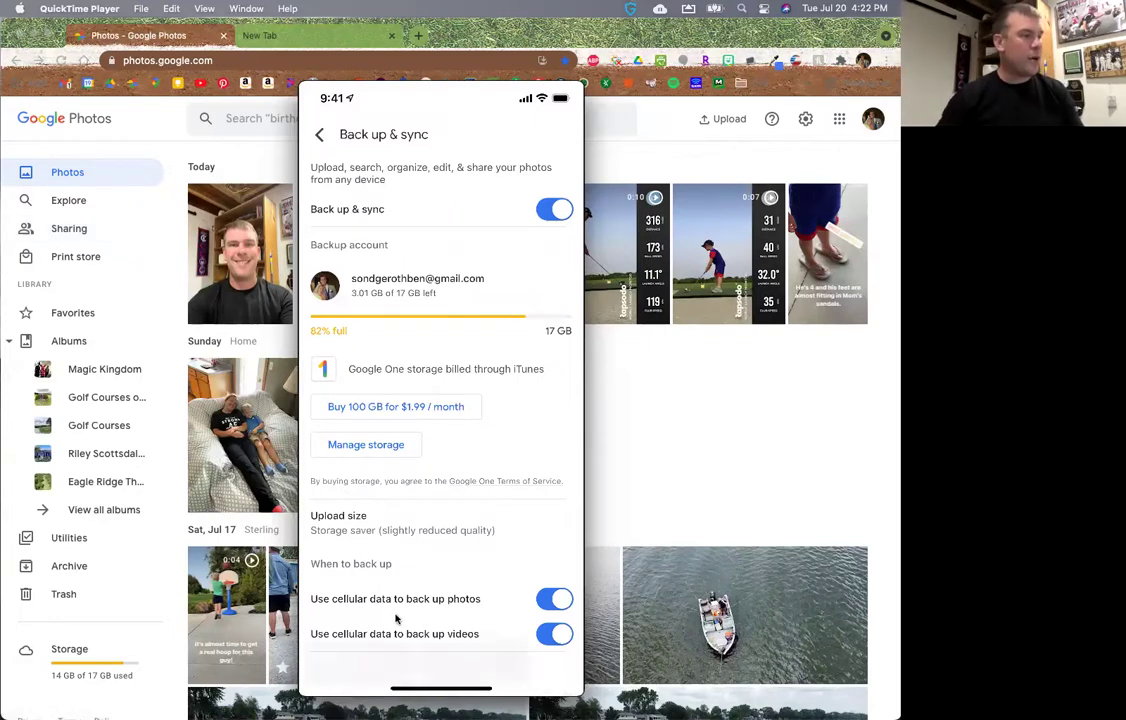
Check the phone's Back up & sync settings: backup on, Storage saver, cellular backup enabled.
mouse_move(380, 628)
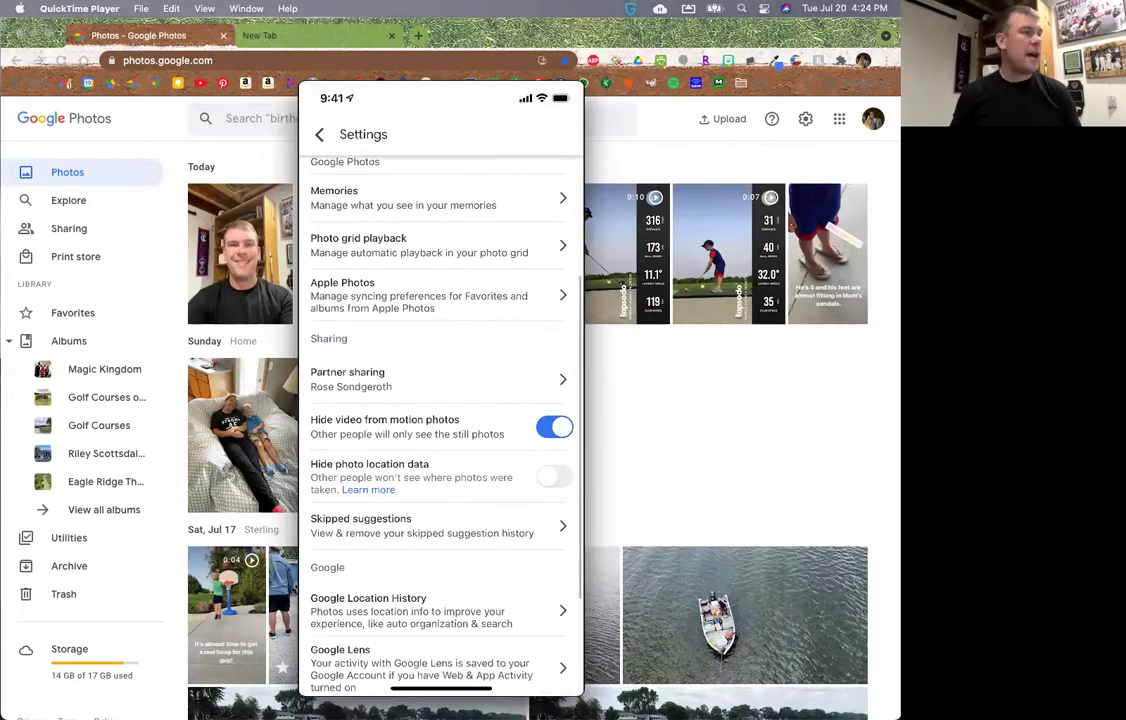
Open Partner sharing from the Sharing section of the phone app's Settings.
mouse_move(380, 285)
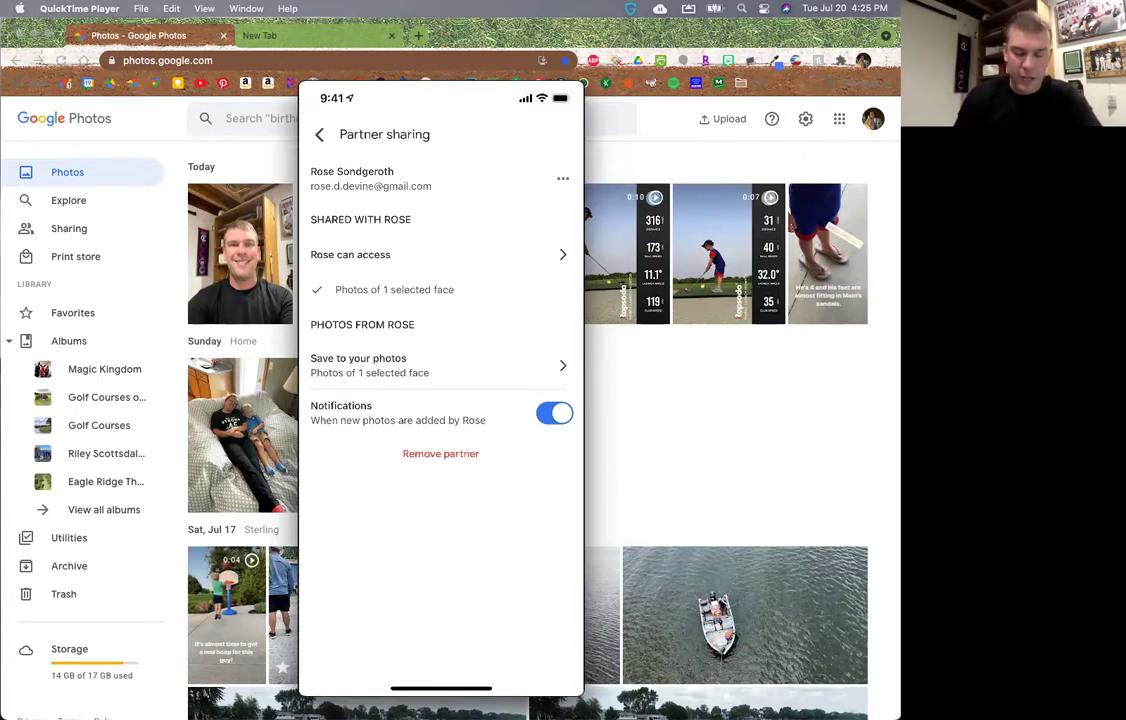
Open the face picker under Photos of specific people, with one face chosen.
mouse_move(467, 316)
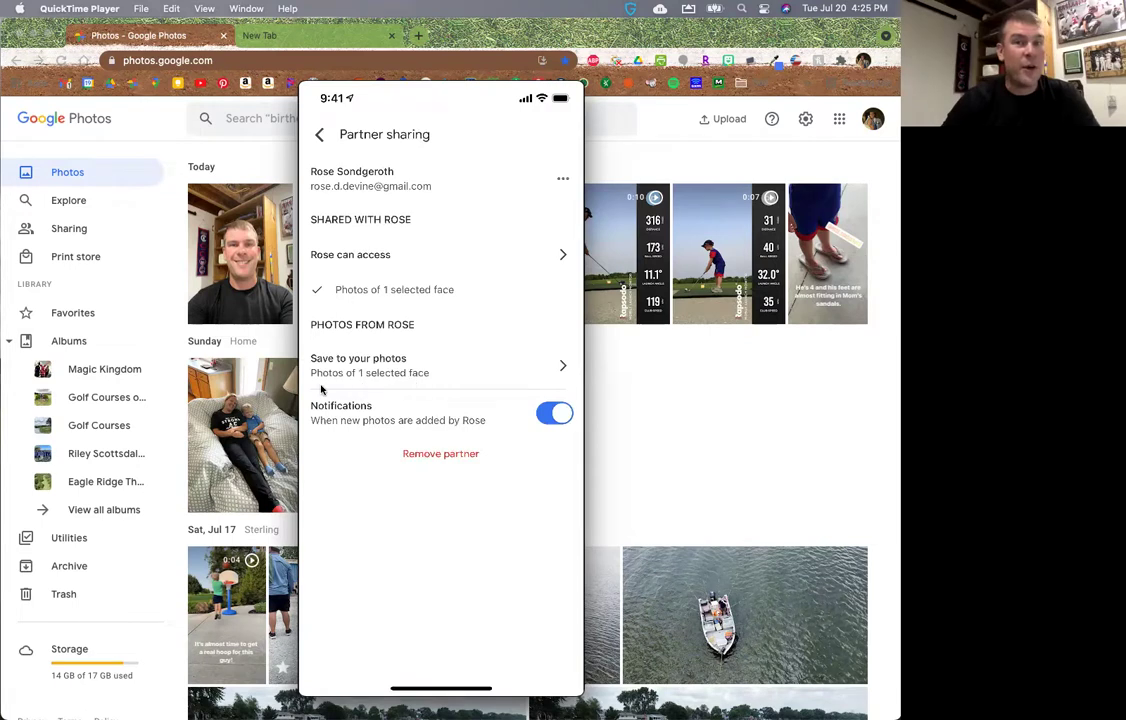
mouse_move(328, 233)
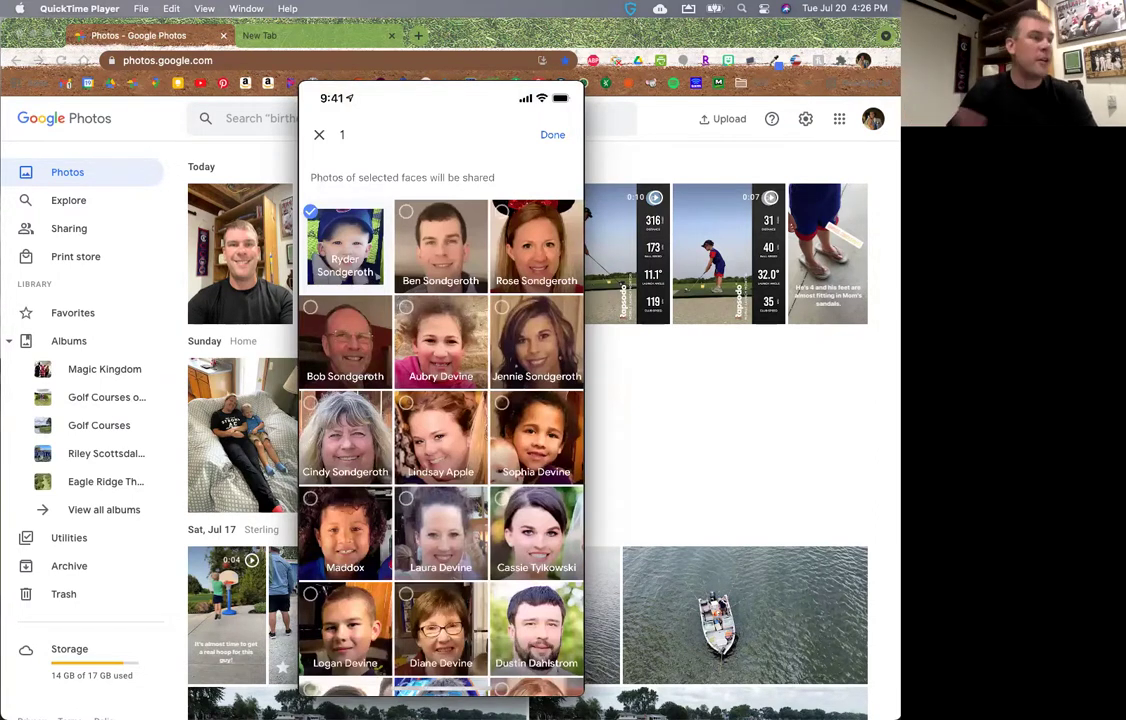
Select a second face to share, deselect it again, and head back to Partner sharing.
click(380, 362)
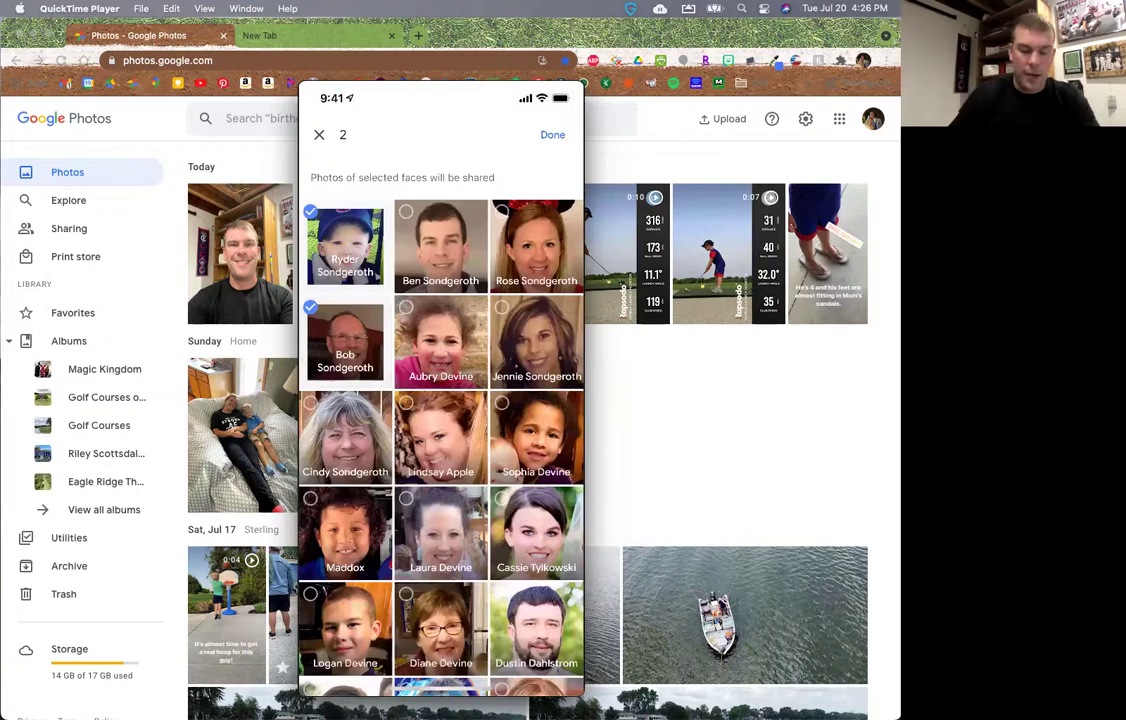
click(345, 340)
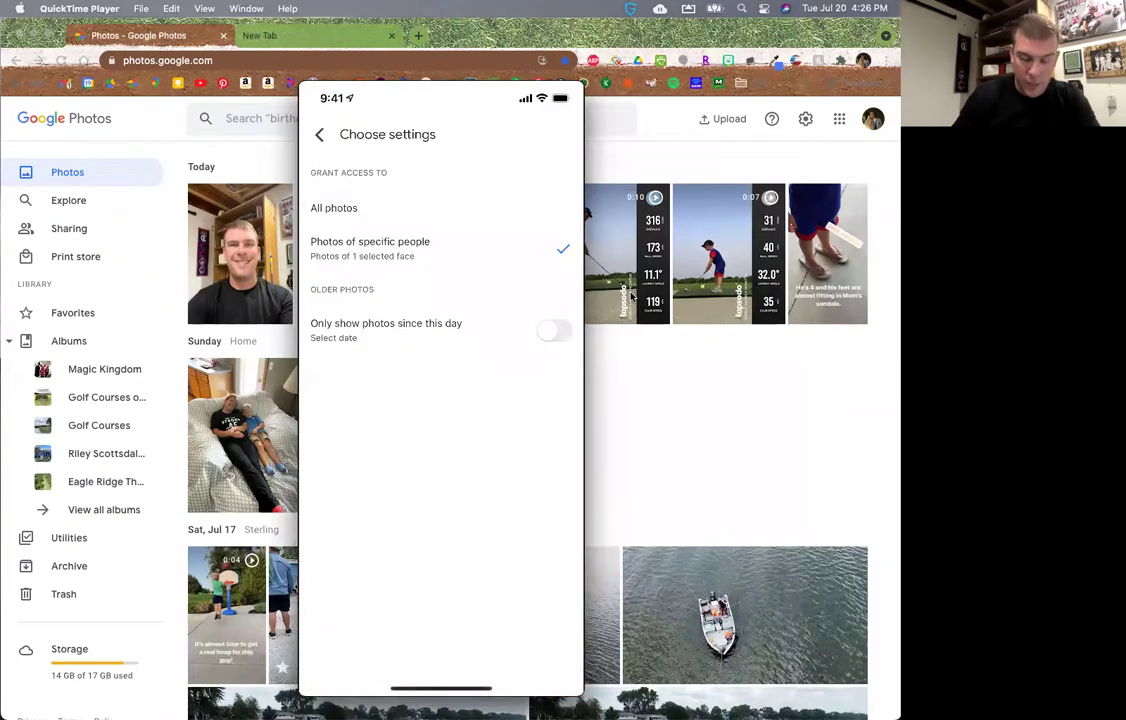
mouse_move(427, 377)
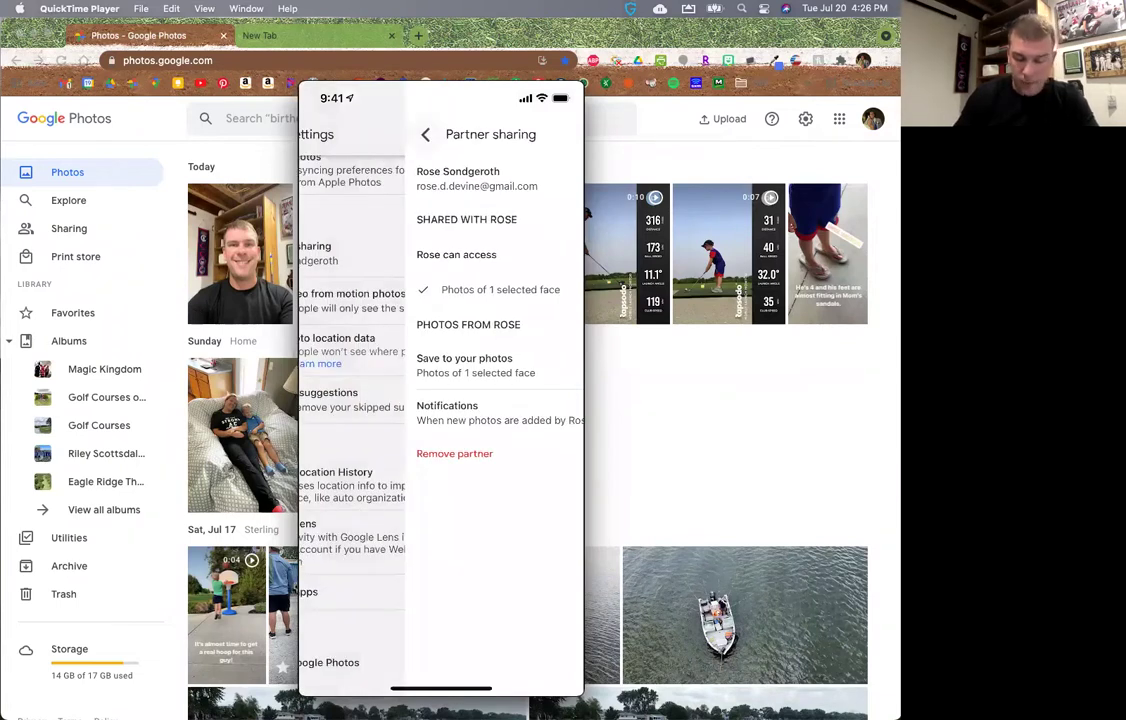
Leave Settings and return to the phone's main feed with memories and July photos.
mouse_move(313, 143)
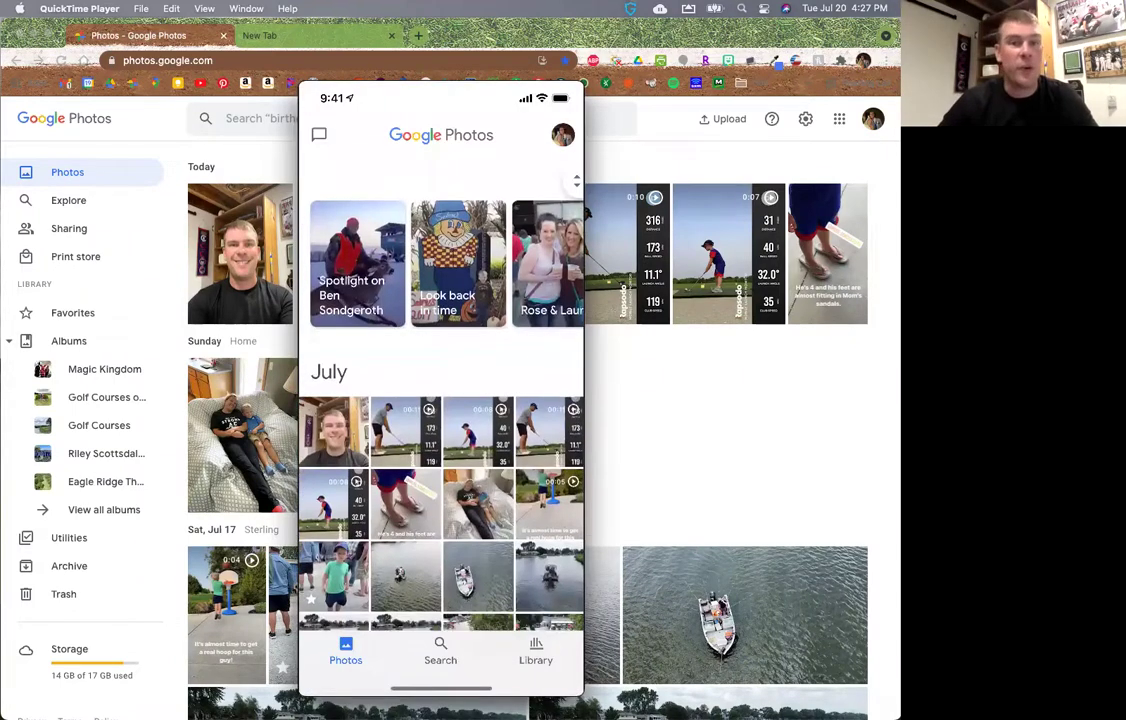
mouse_move(562, 133)
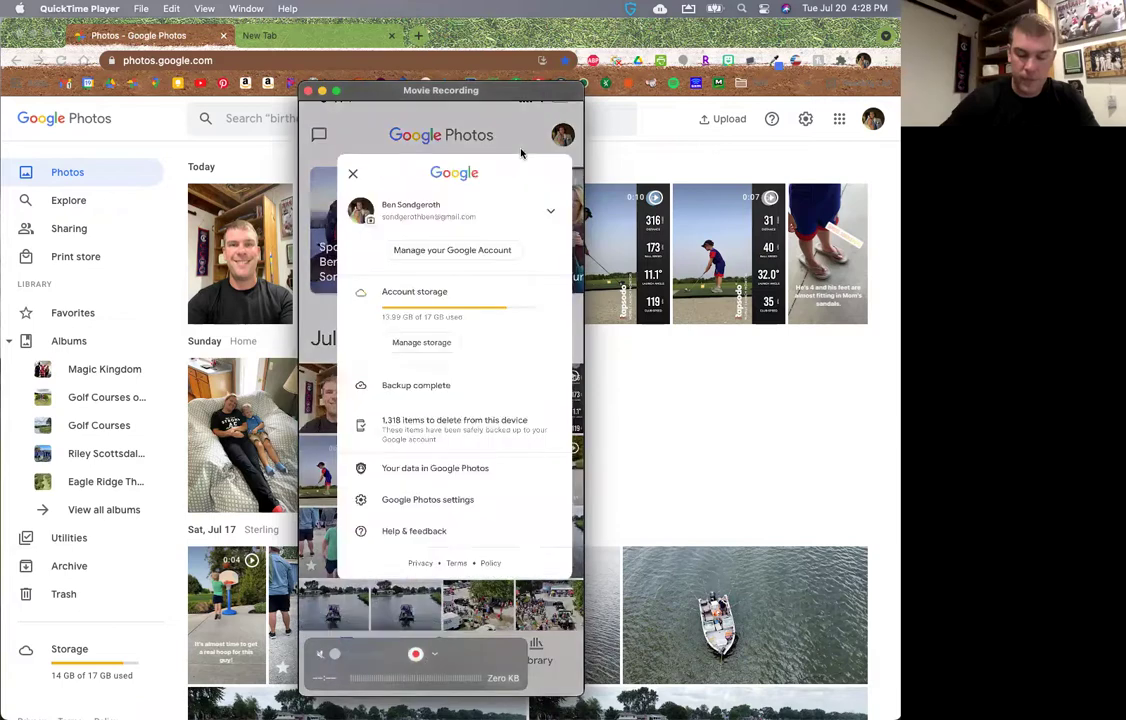
Open Google Photos settings from the profile picture and scroll to the Sharing section.
mouse_move(437, 492)
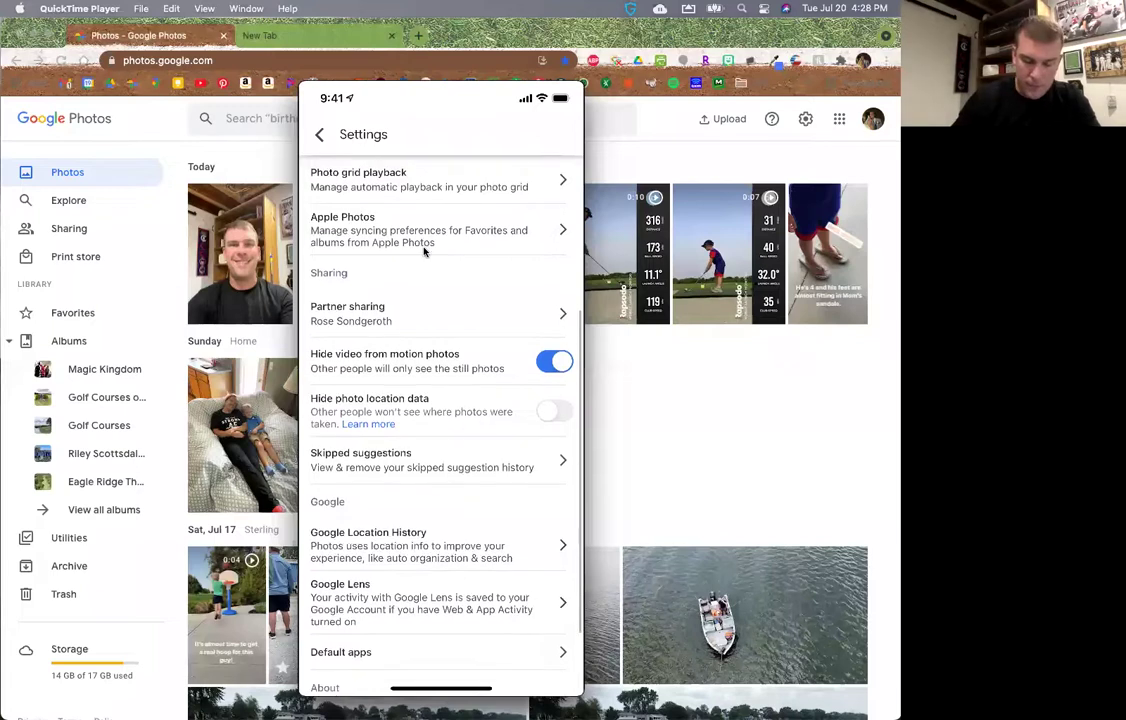
mouse_move(401, 82)
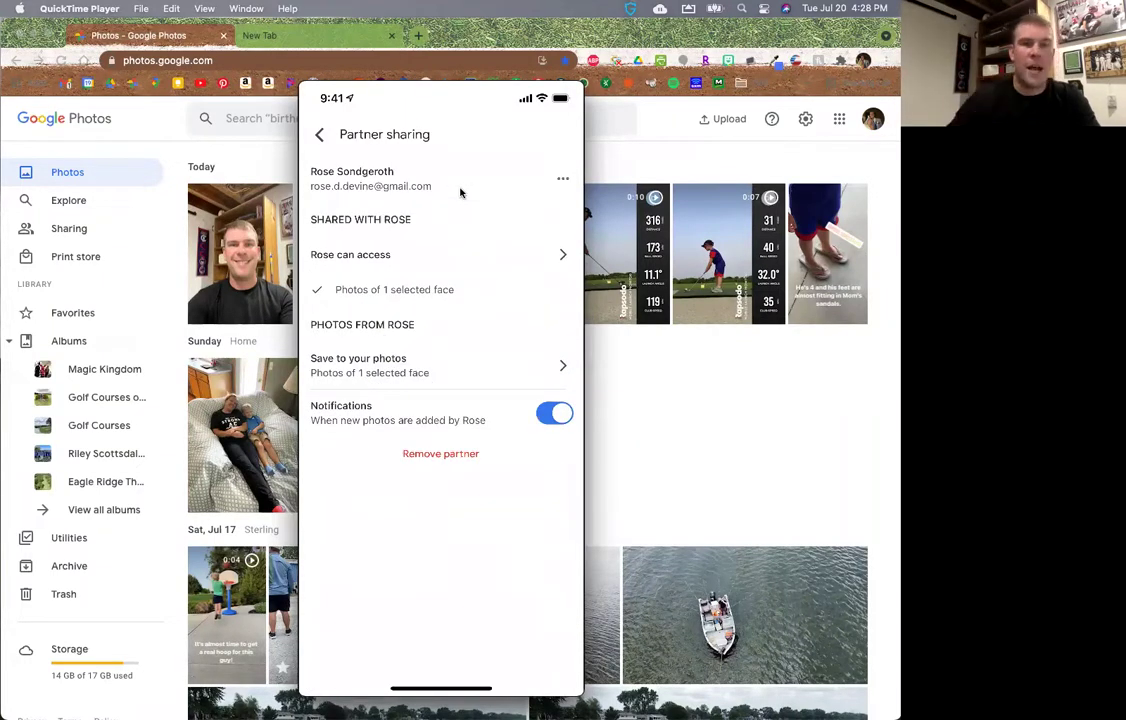
Review the Partner sharing options, then return to the phone's Photos tab.
mouse_move(461, 193)
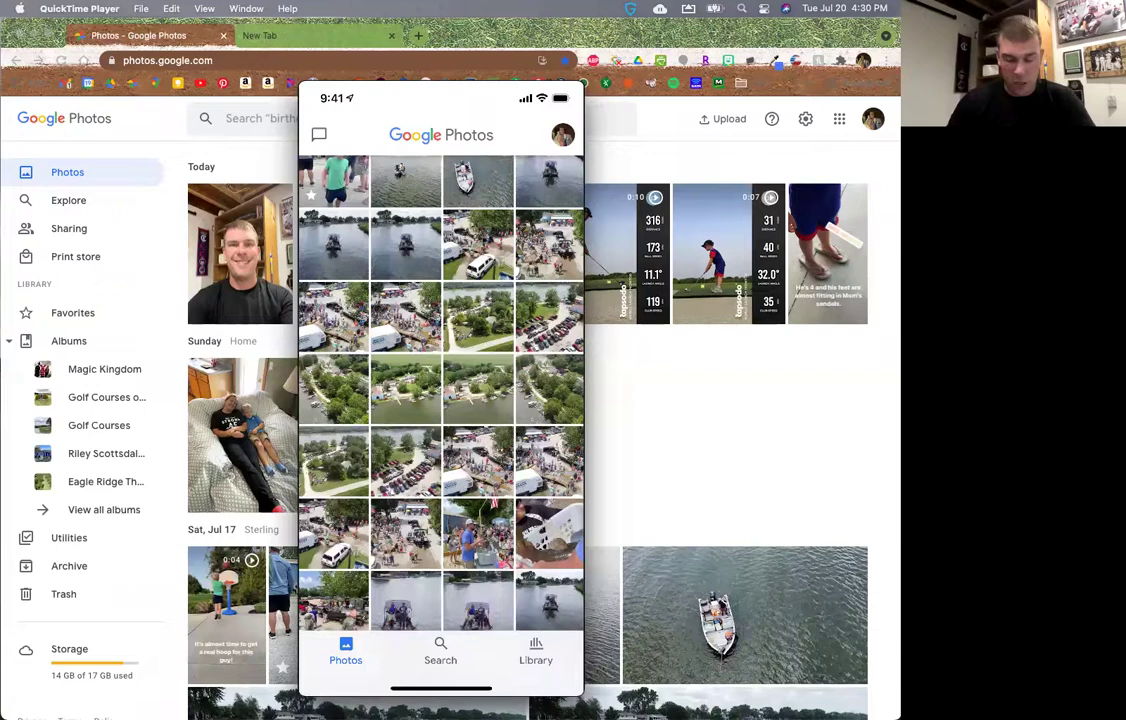
Scroll the phone timeline to the boat and aerial lake photos and select 15 of them.
scroll(441, 393, down, 1)
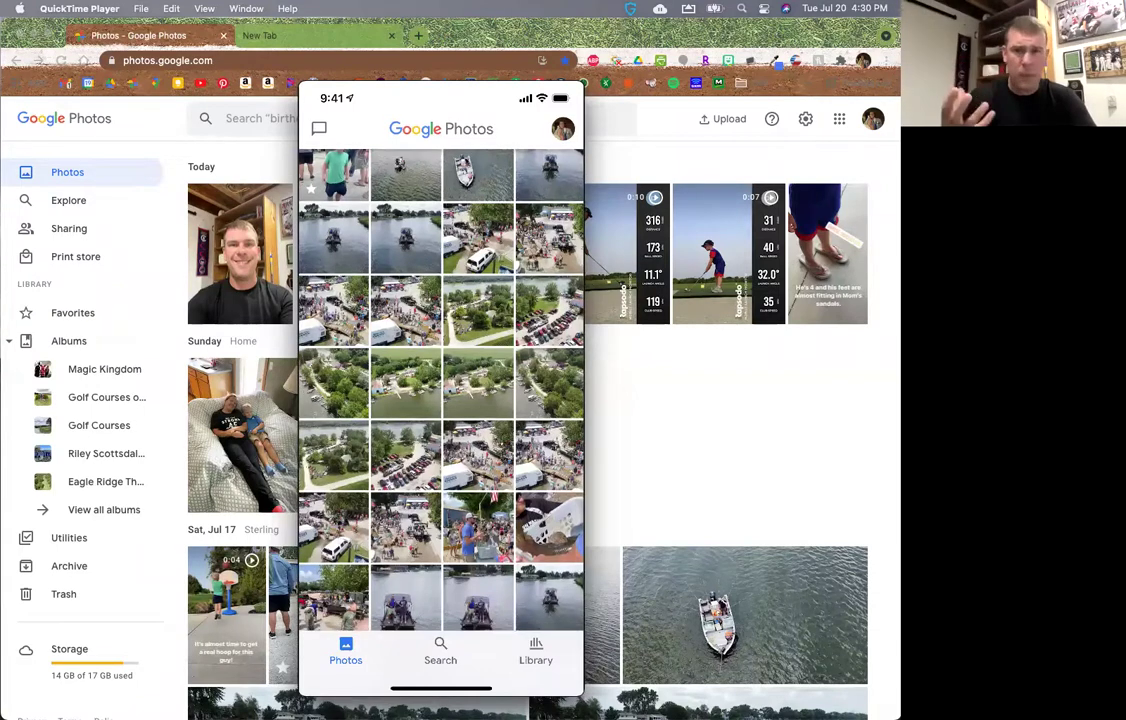
scroll(441, 393, down, 2)
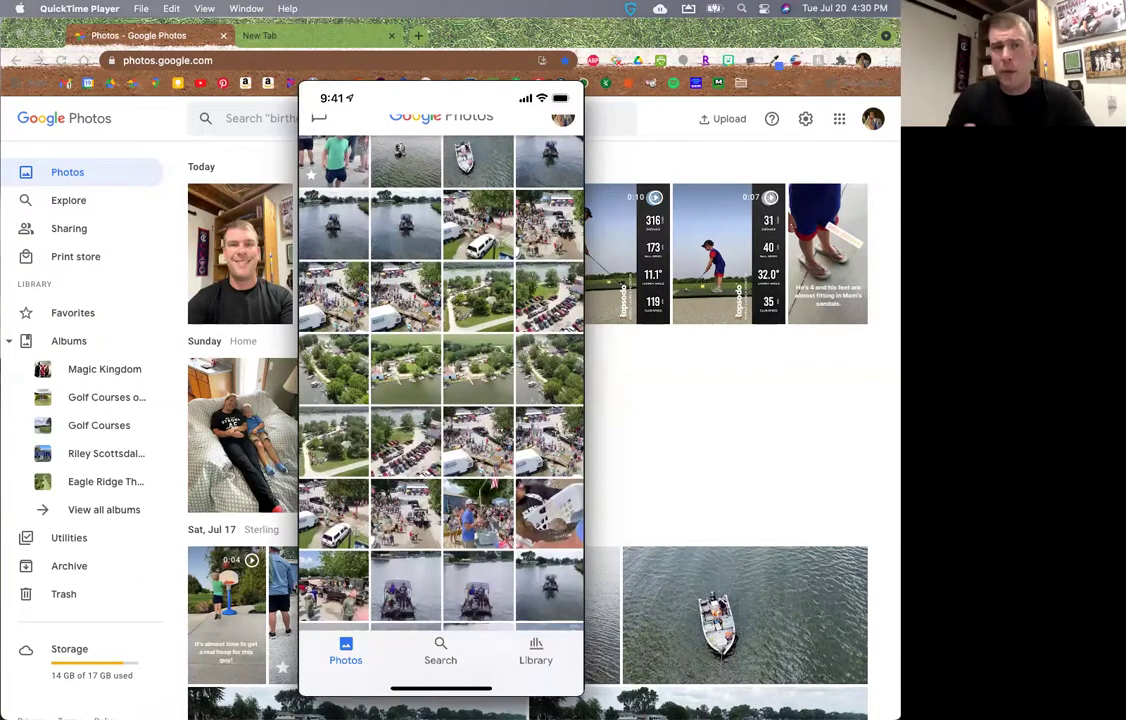
scroll(441, 393, up, 3)
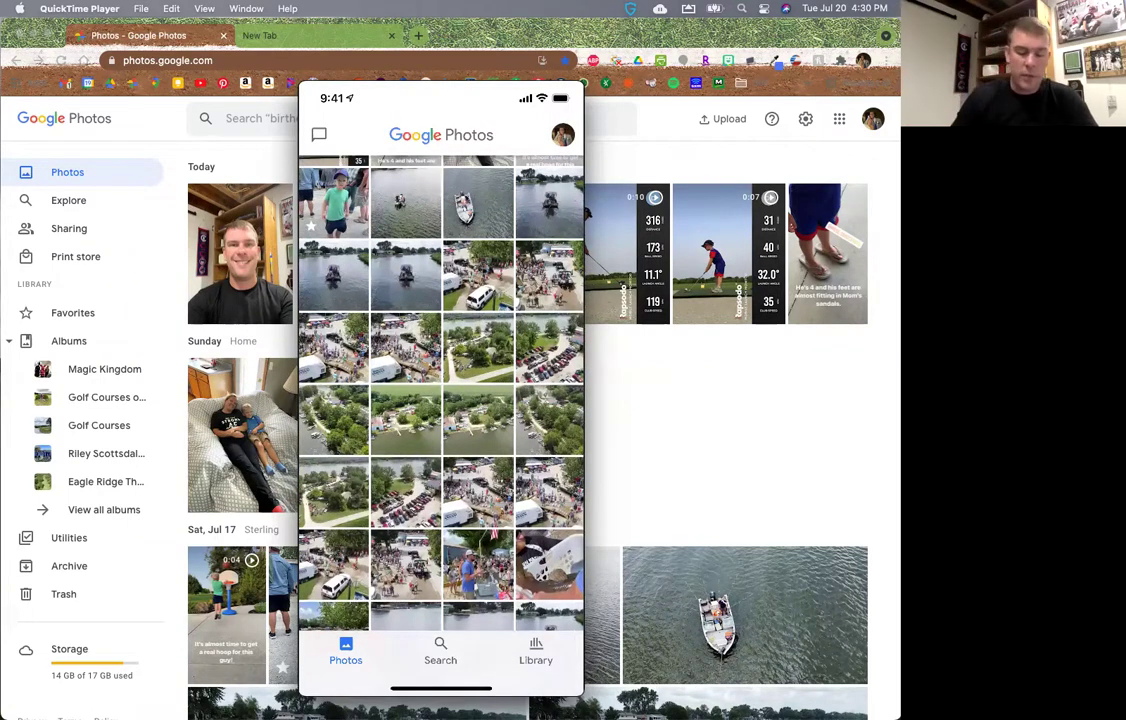
scroll(441, 393, up, 3)
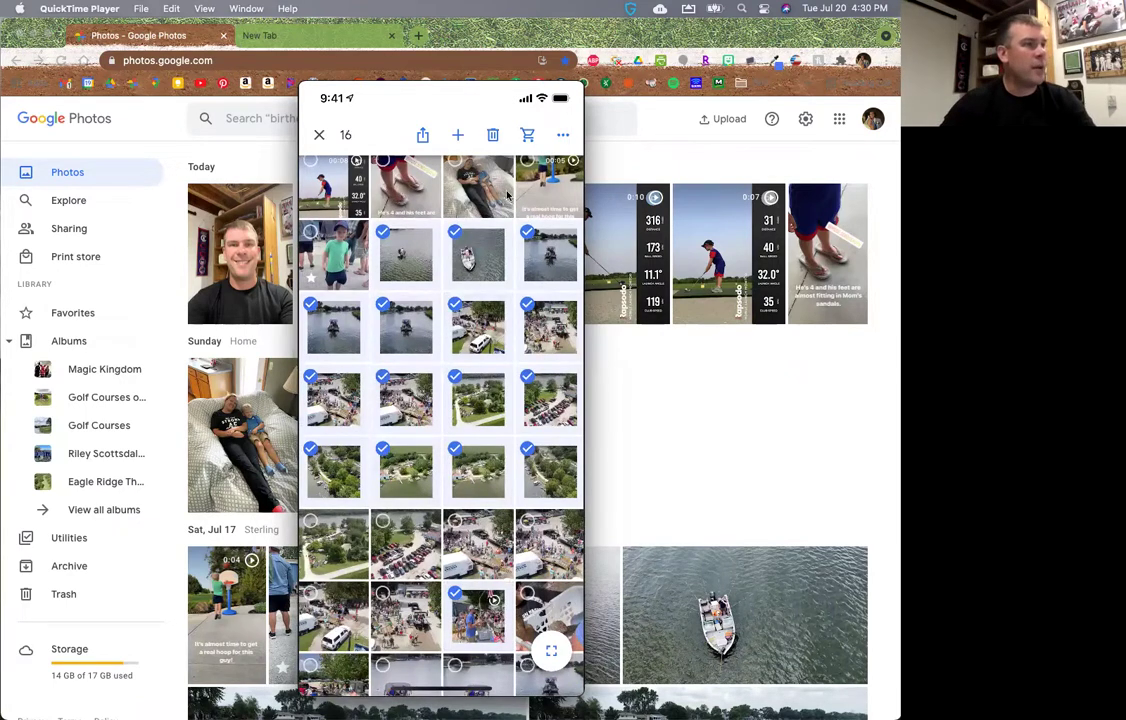
Create the 16-photo album 'Legends of the Rock', then view it on the web Albums page.
mouse_move(392, 124)
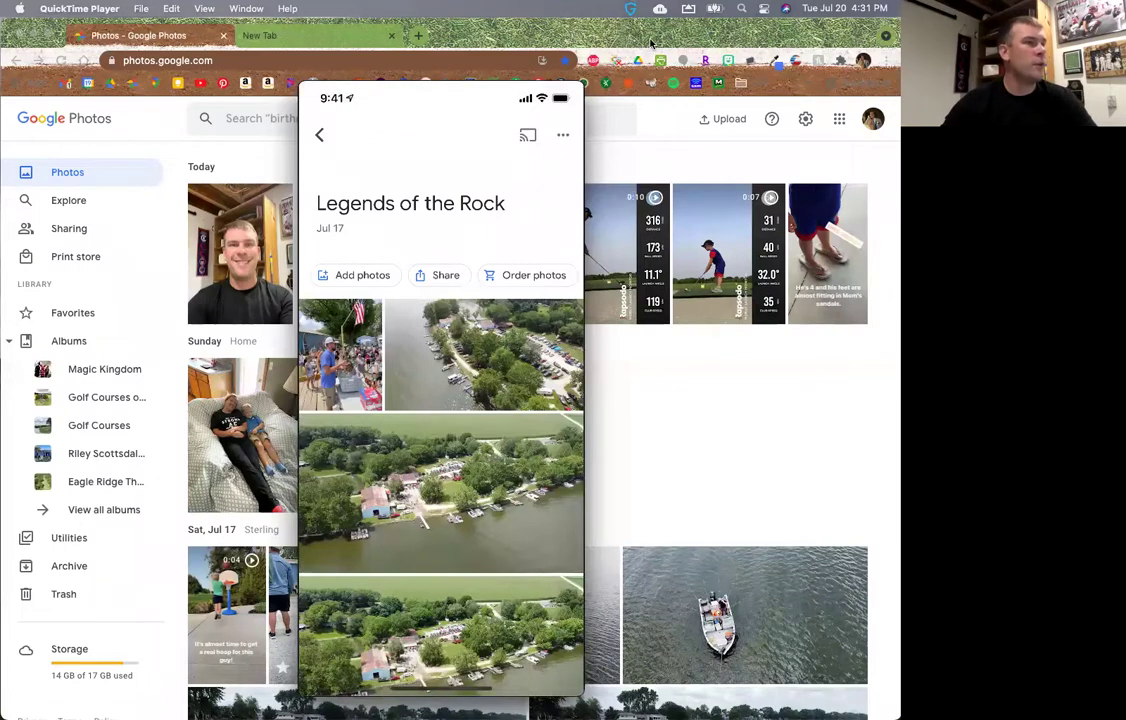
click(642, 78)
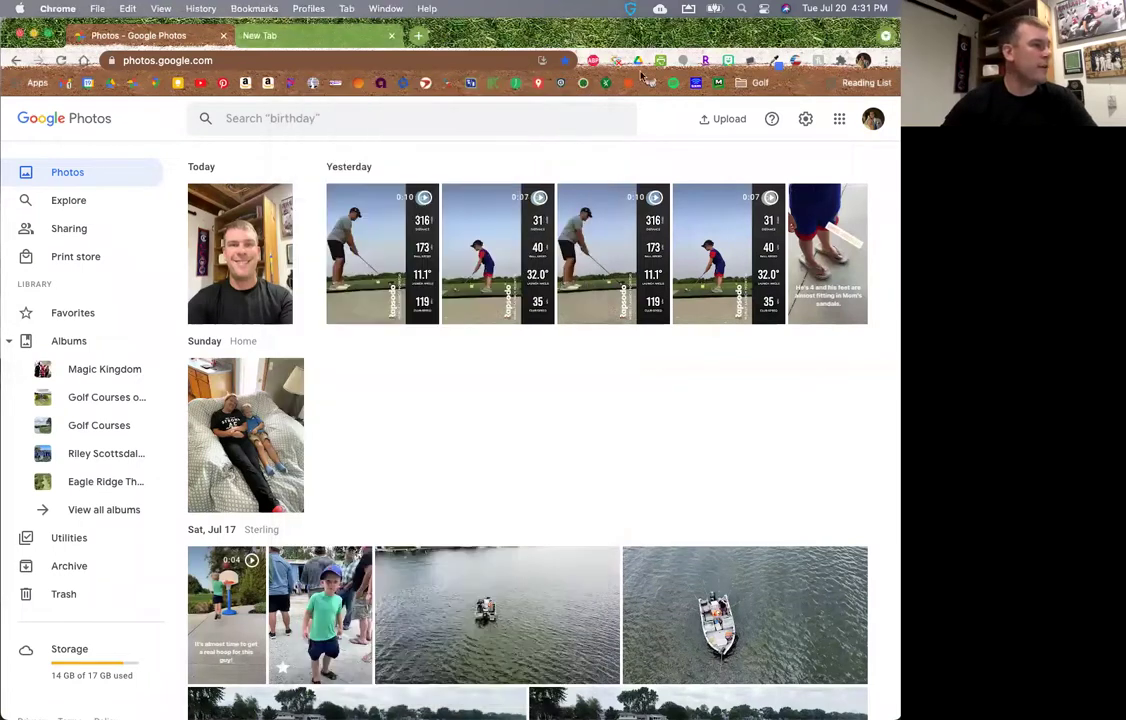
click(70, 343)
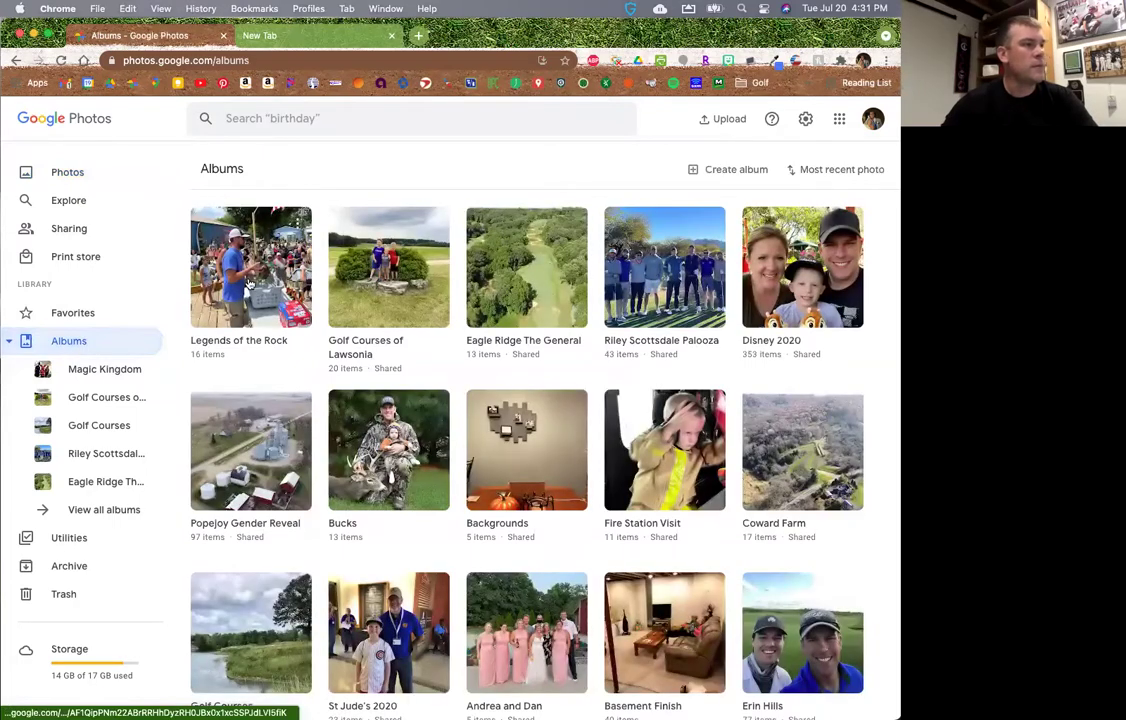
Open the Legends of the Rock album and show its Invite to album sharing options.
click(250, 284)
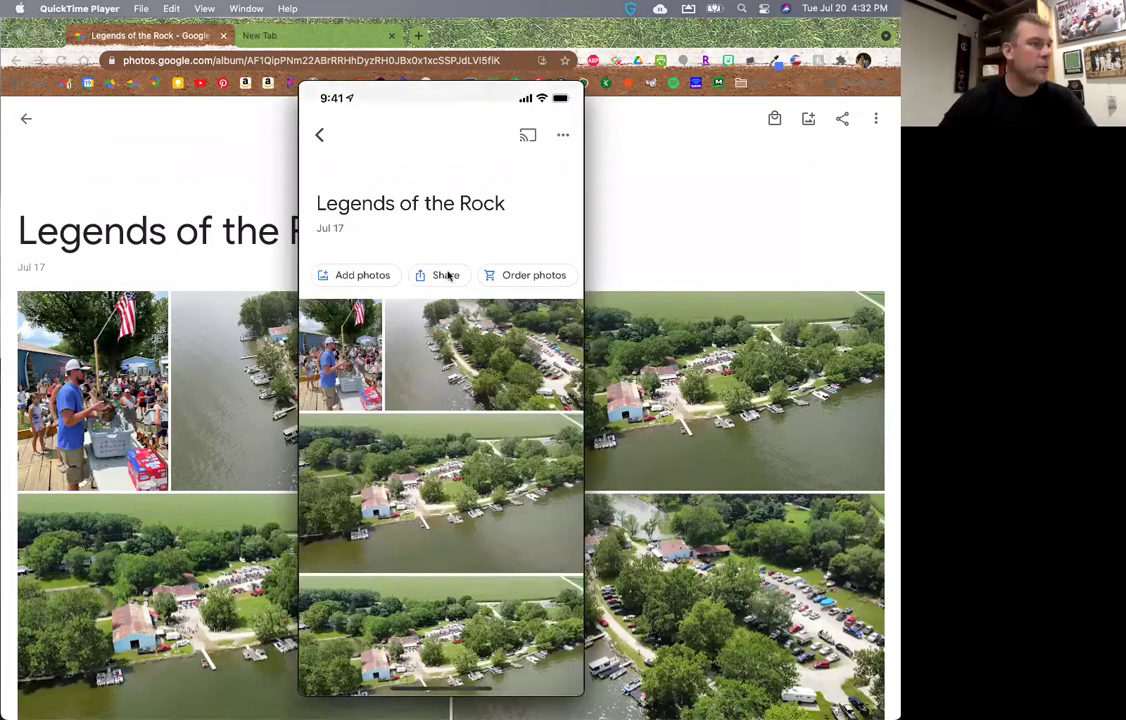
mouse_move(476, 246)
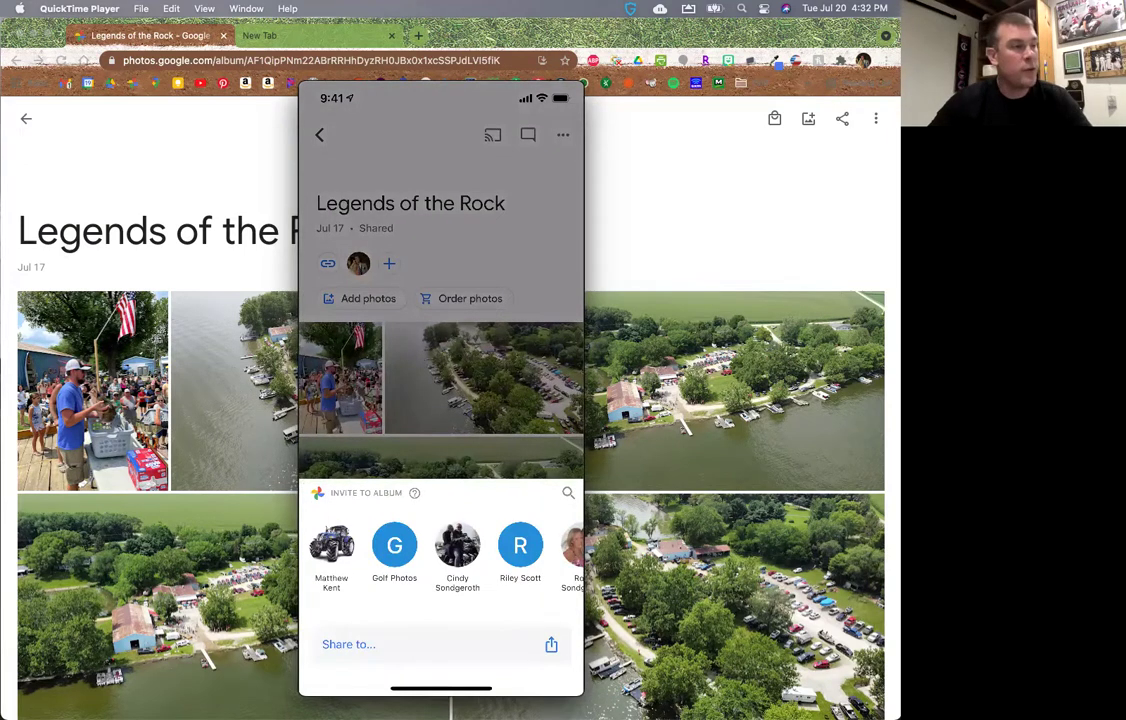
Open the name, phone or email search with contact suggestions in the Invite to album sheet.
mouse_move(551, 411)
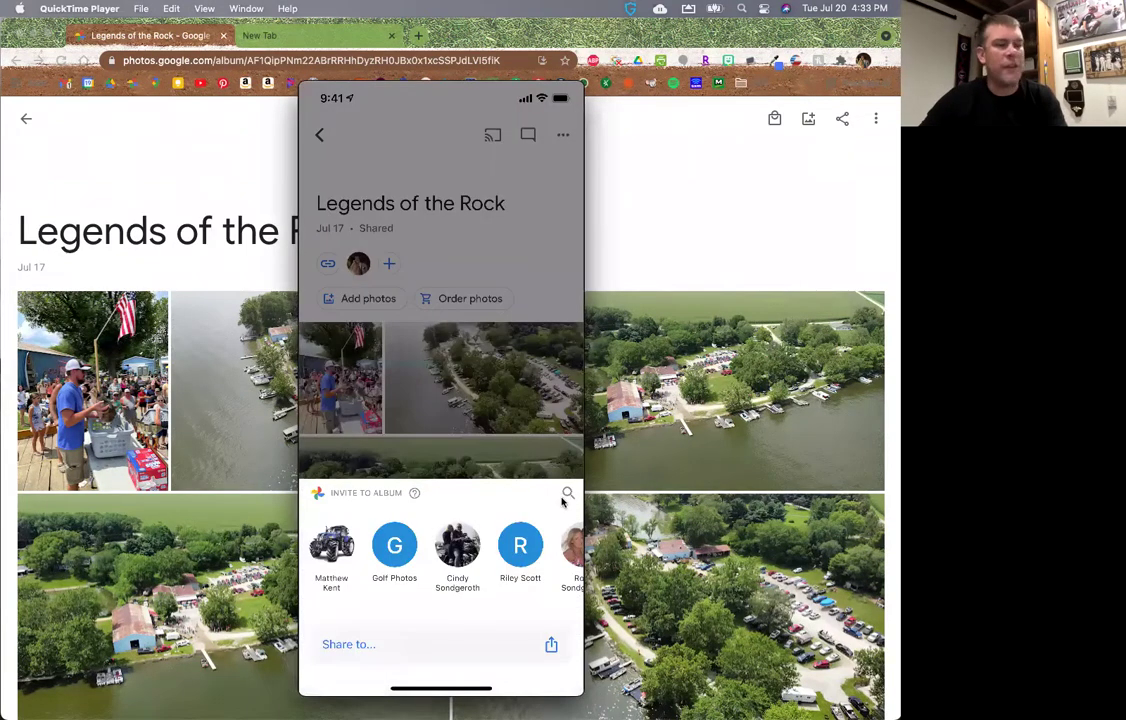
mouse_move(562, 498)
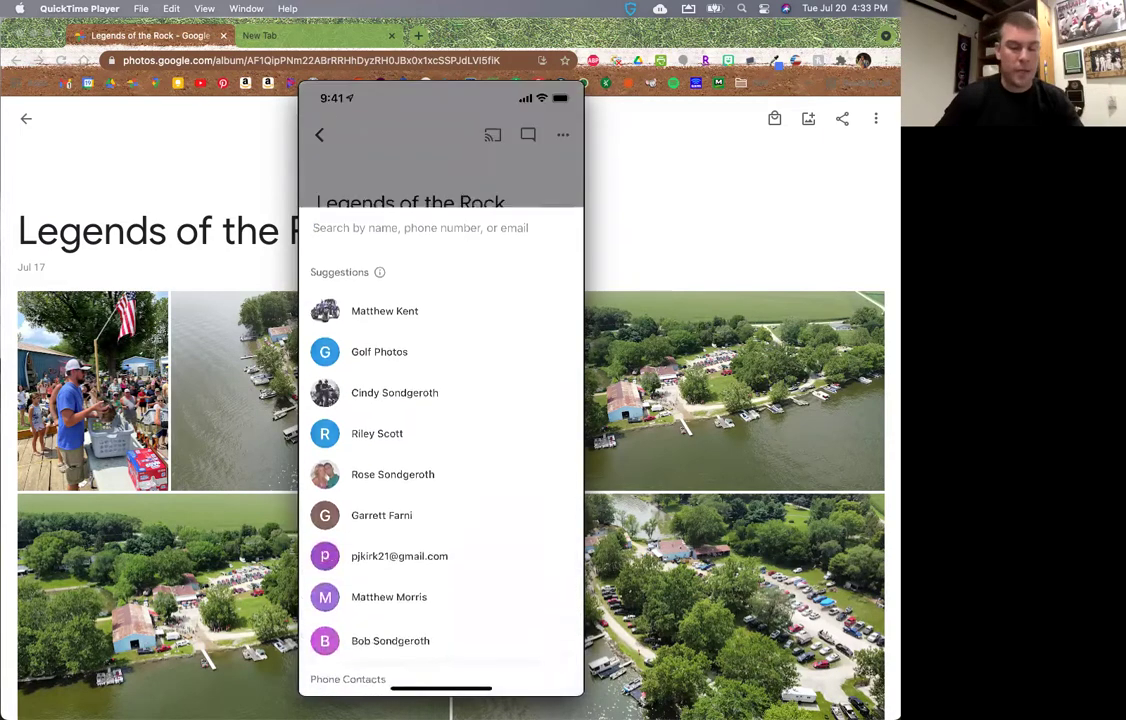
In Chrome, go back from Legends of the Rock to Albums and open Disney 2020.
click(33, 108)
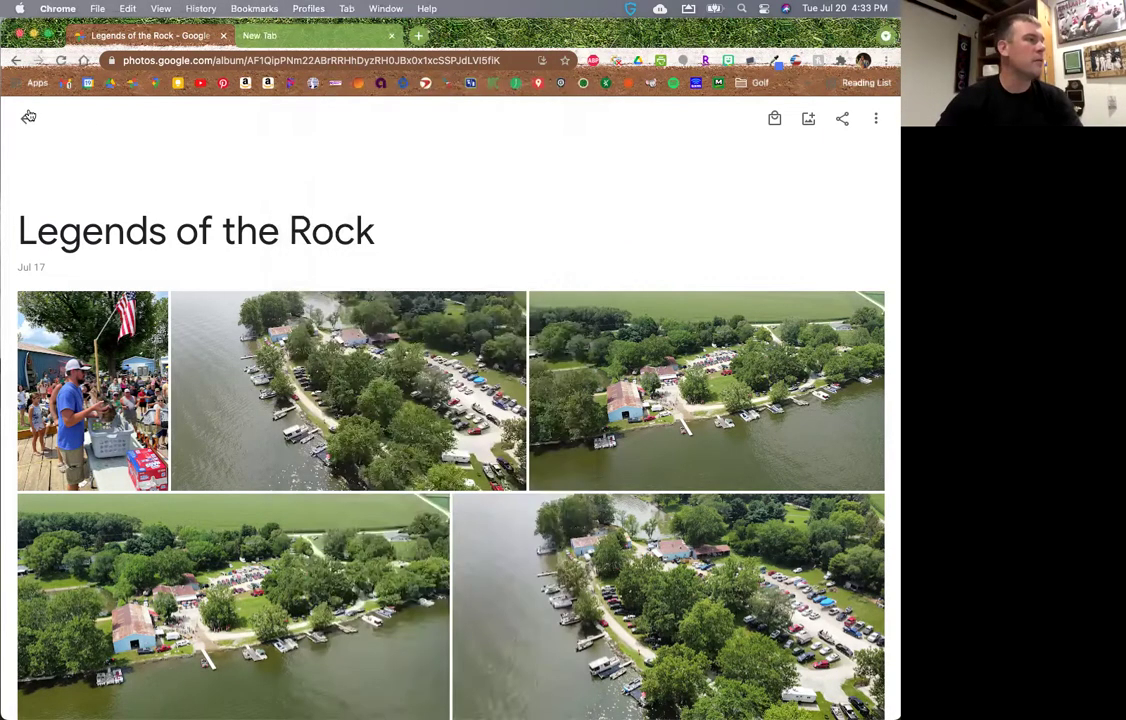
click(28, 117)
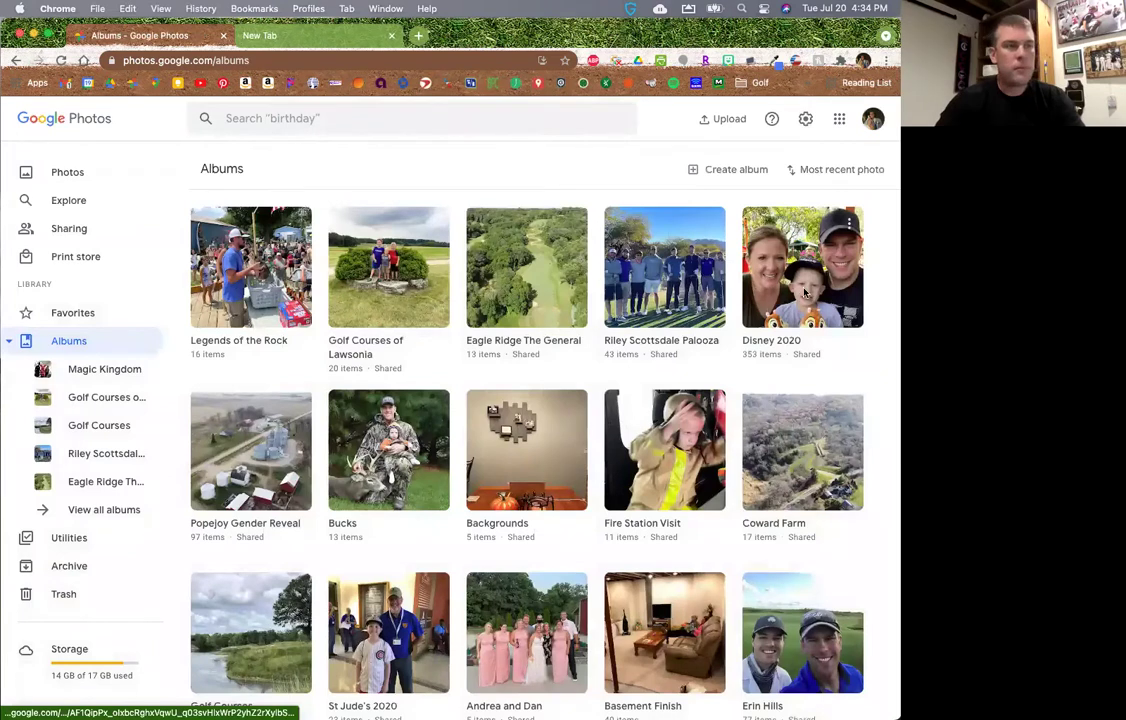
click(805, 292)
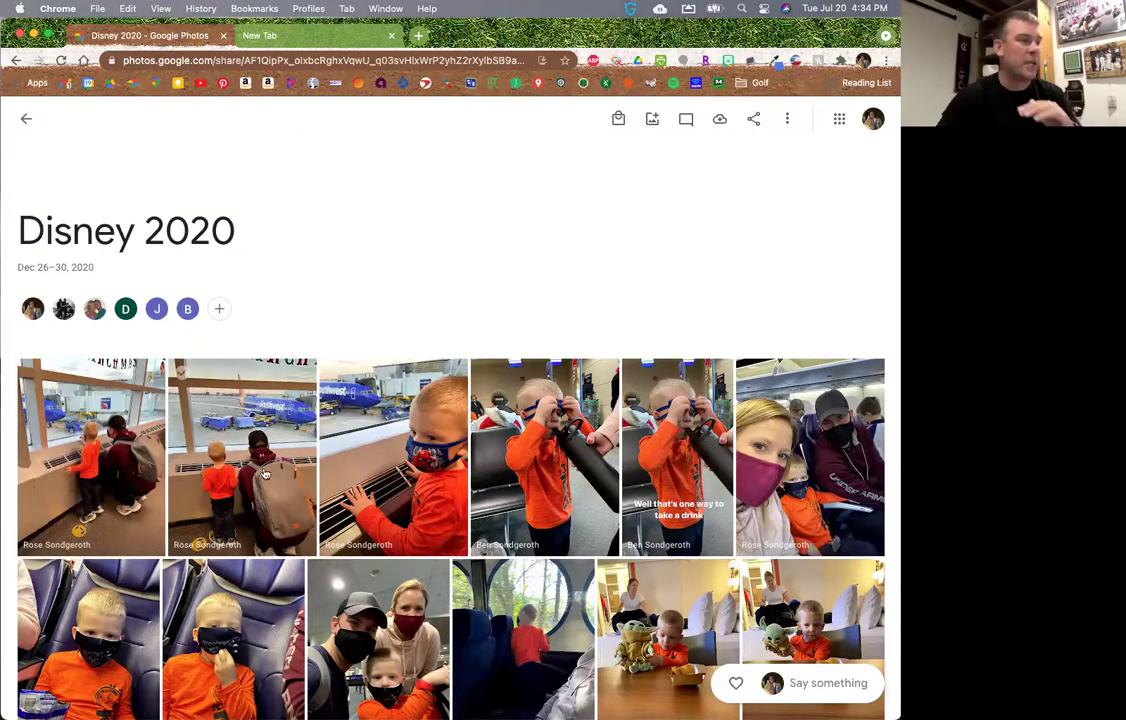
scroll(270, 465, down, 3)
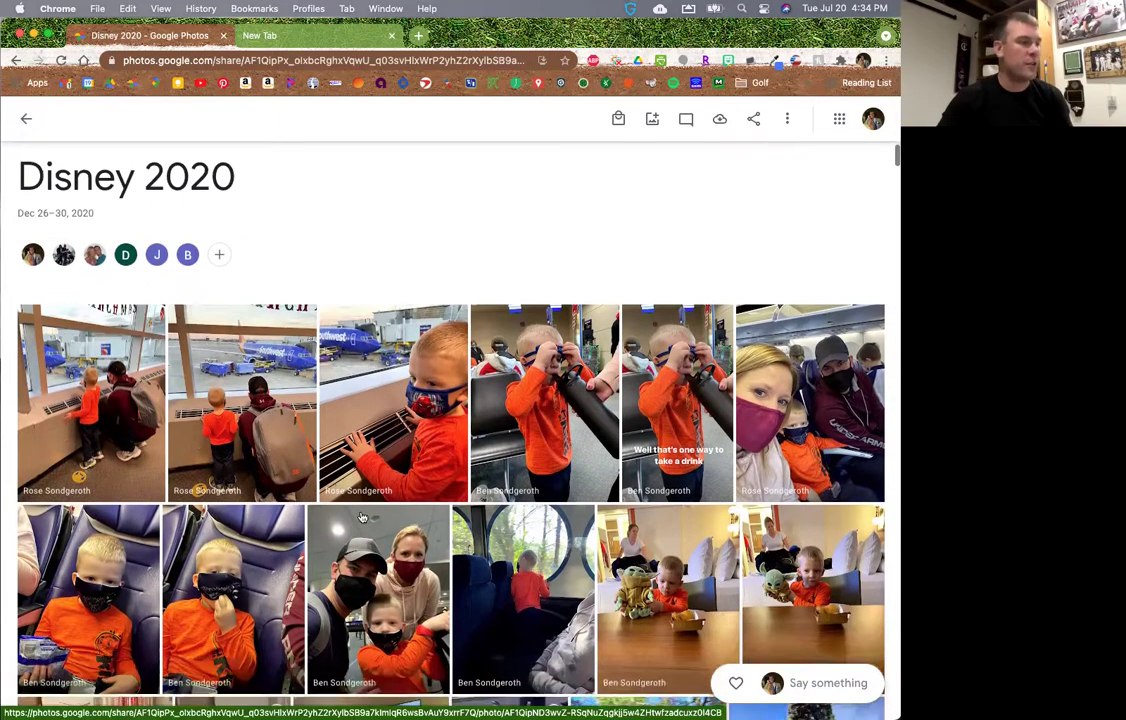
scroll(165, 462, down, 2)
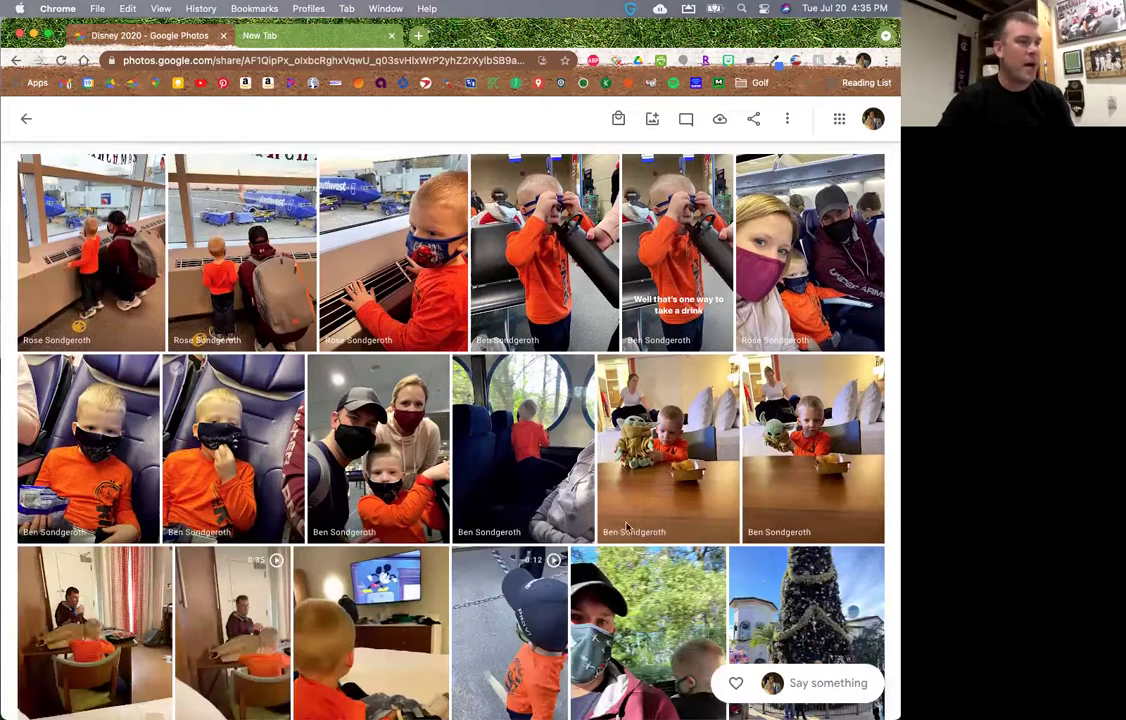
scroll(500, 492, down, 2)
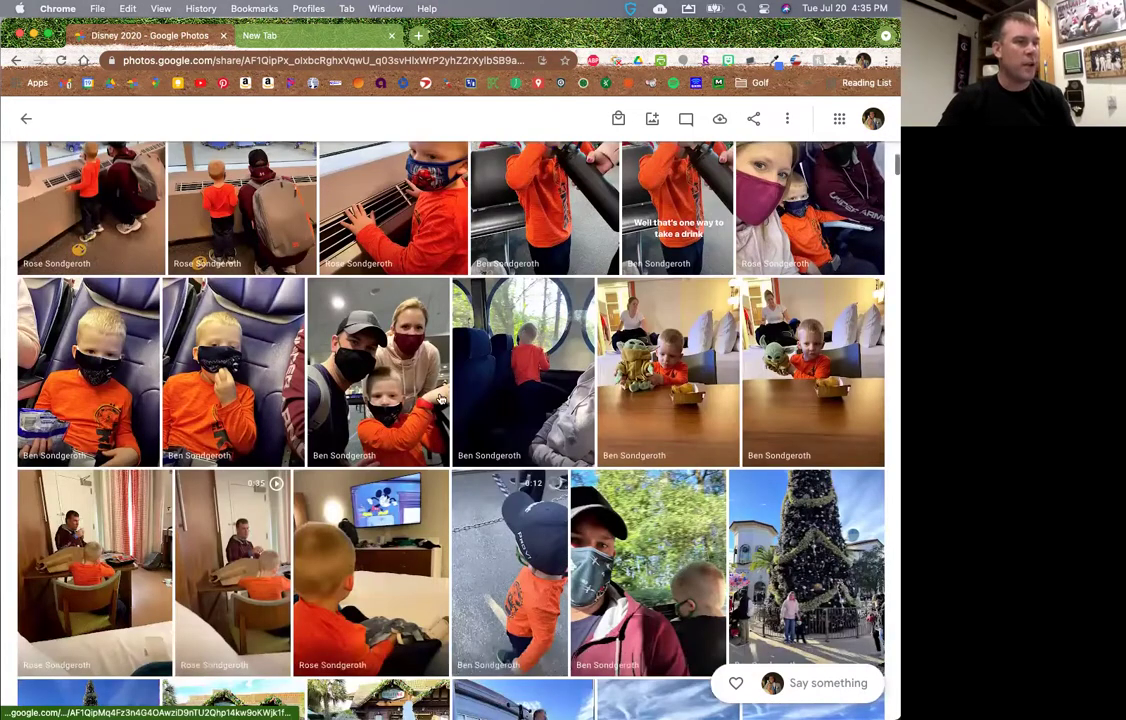
scroll(505, 418, down, 7)
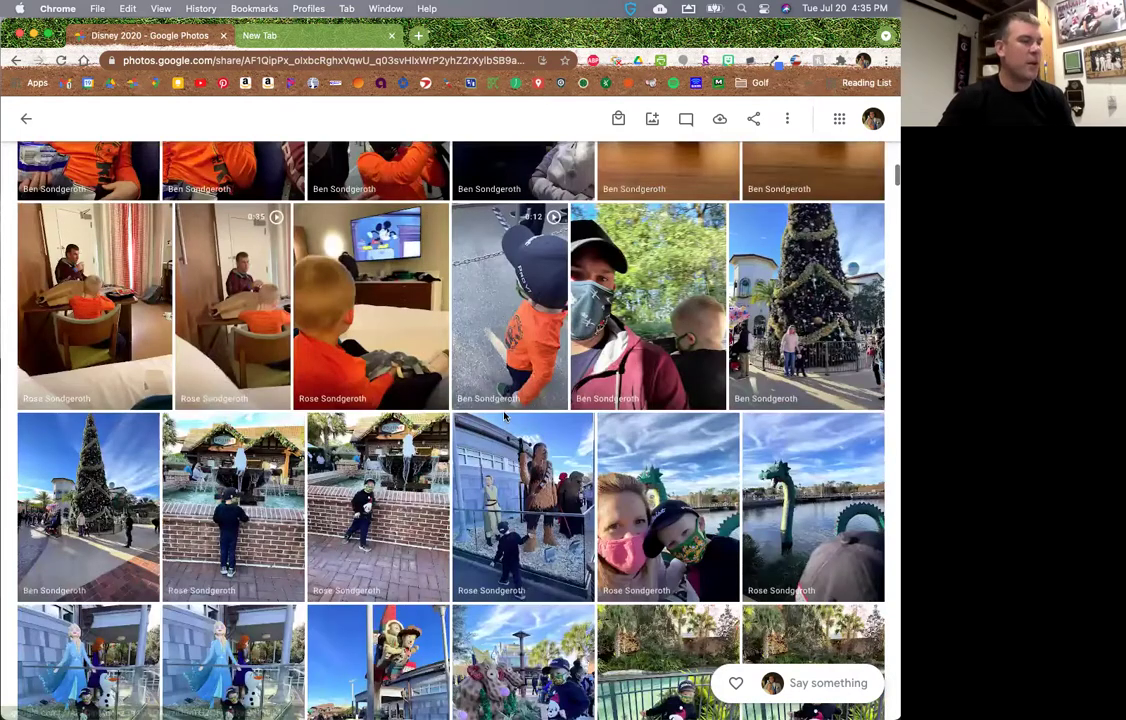
scroll(500, 400, down, 3)
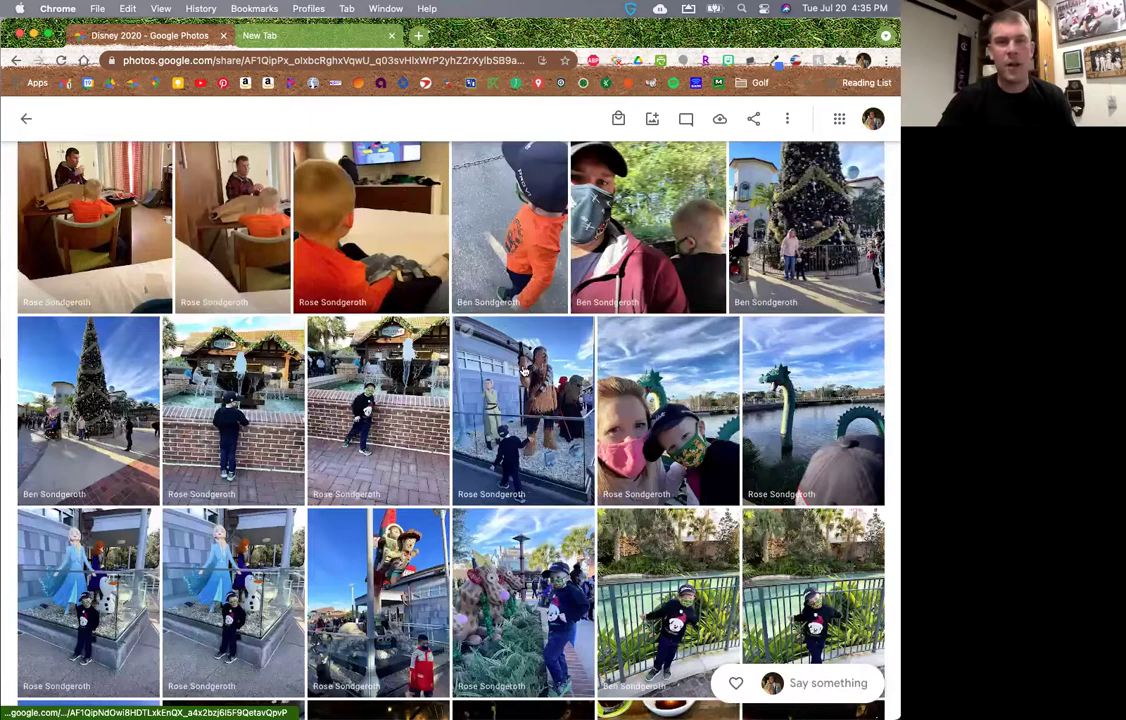
scroll(524, 370, down, 12)
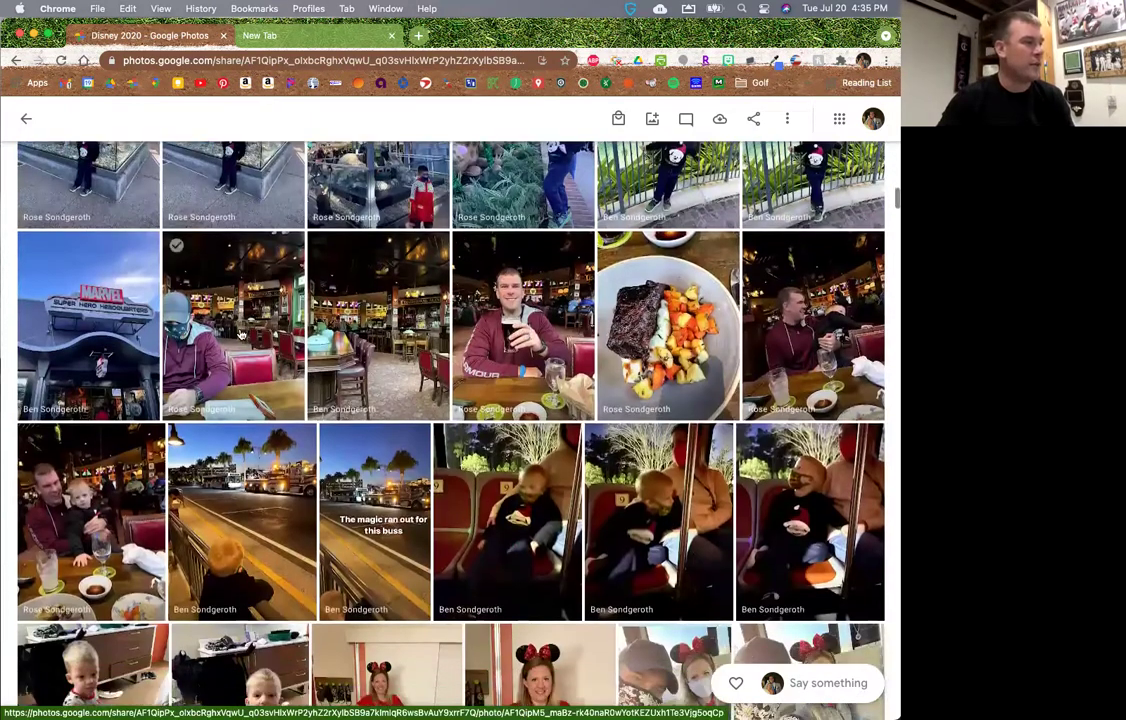
click(240, 335)
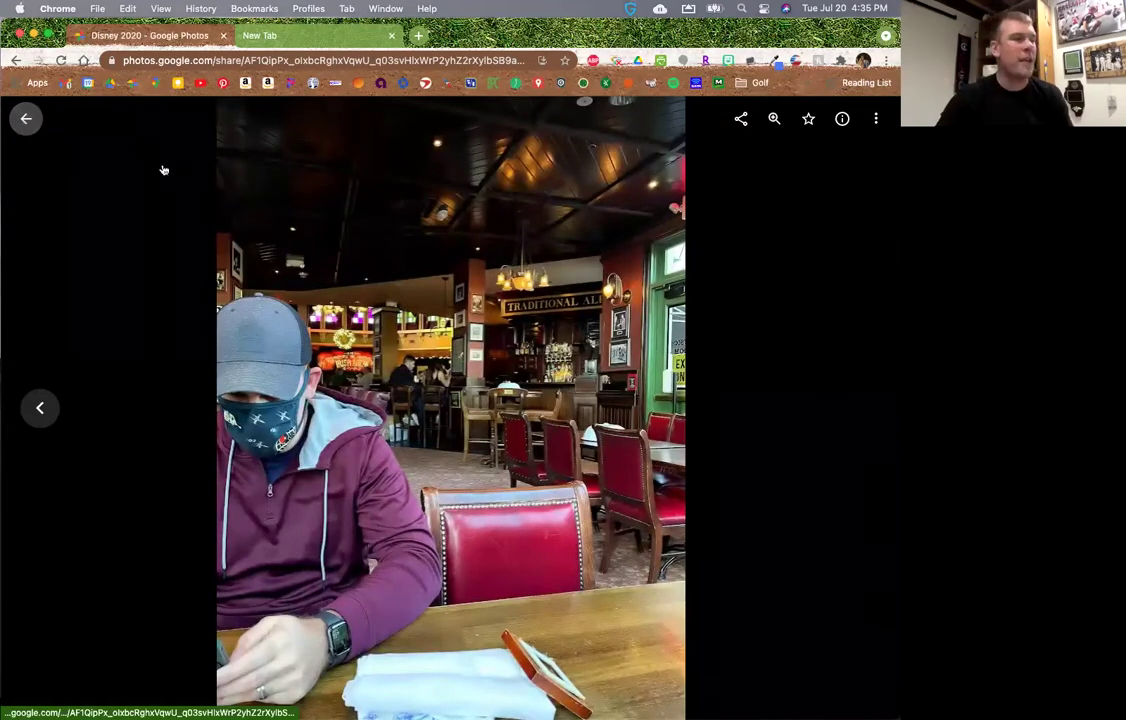
key(Escape)
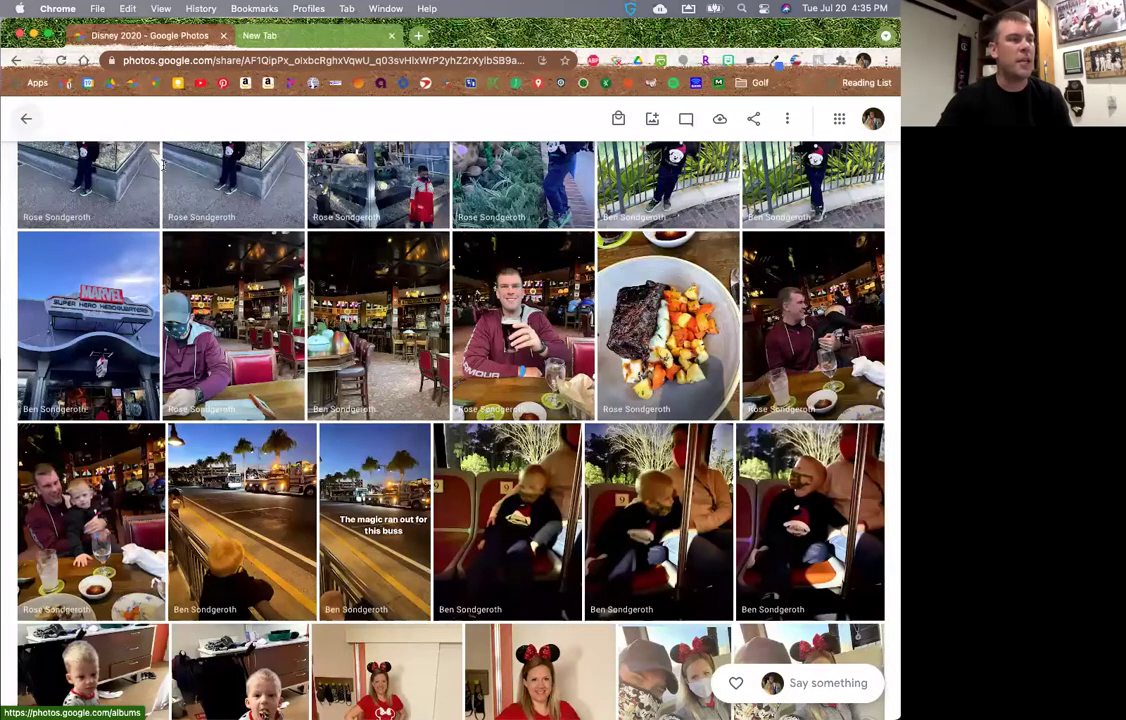
scroll(162, 166, down, 5)
scroll(164, 168, up, 10)
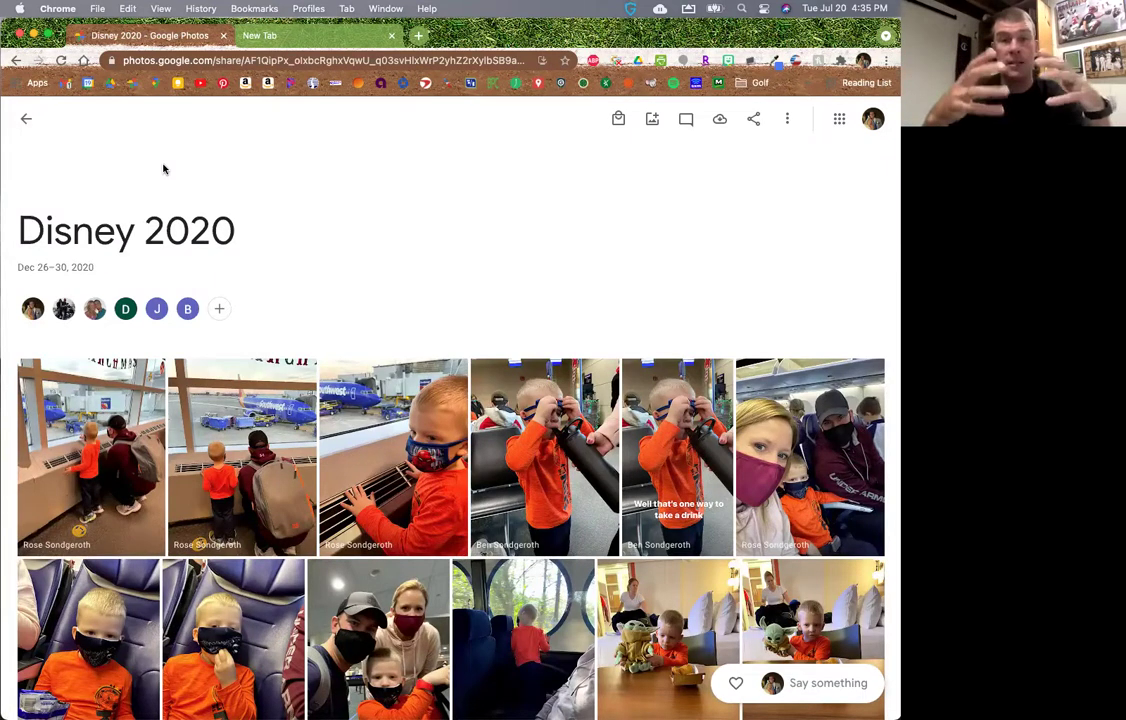
Leave Disney 2020 for the Albums list and open Magic Kingdom further down the grid.
click(21, 118)
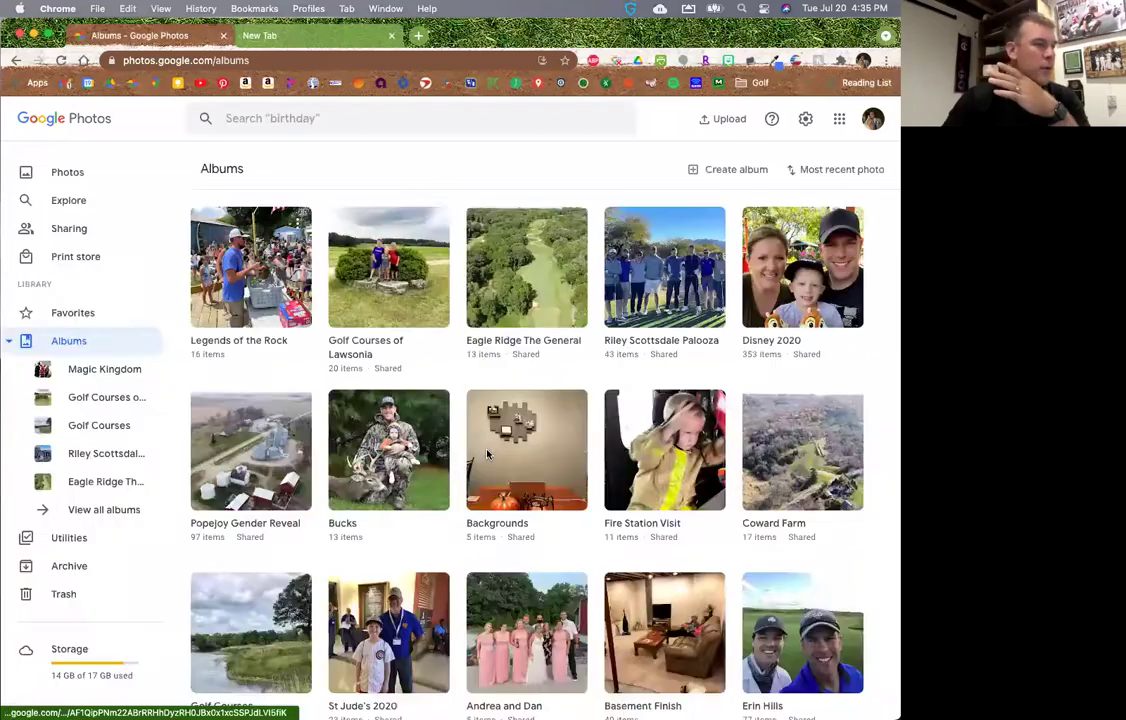
scroll(395, 512, down, 5)
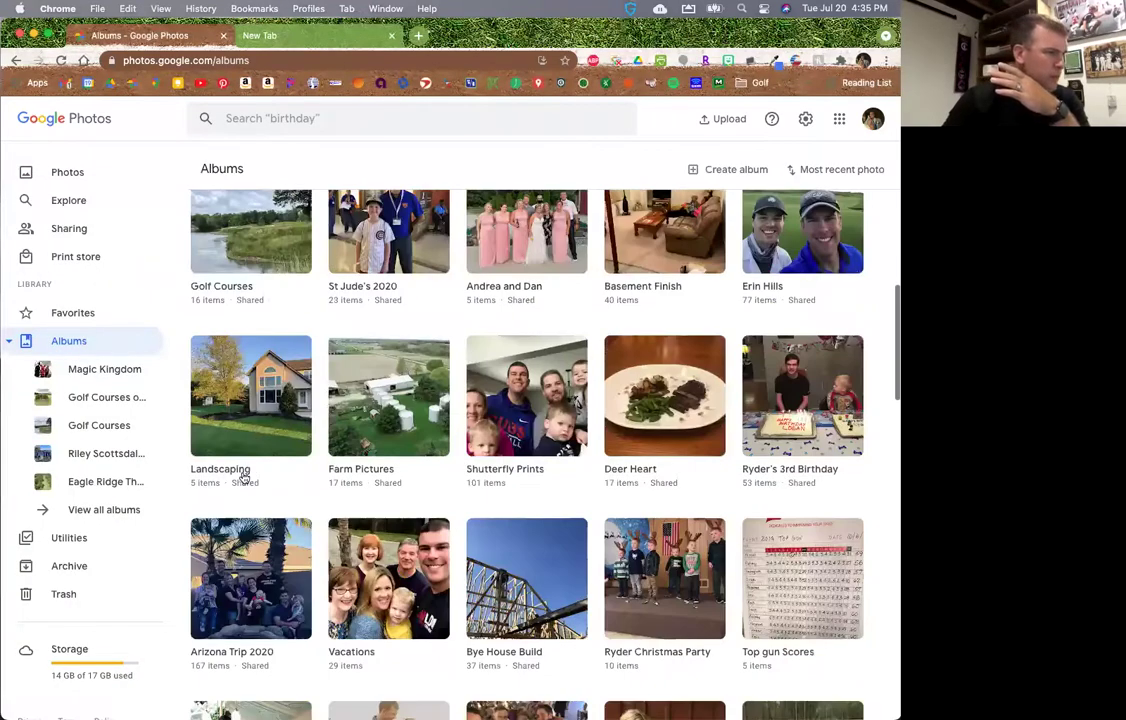
scroll(256, 444, down, 1)
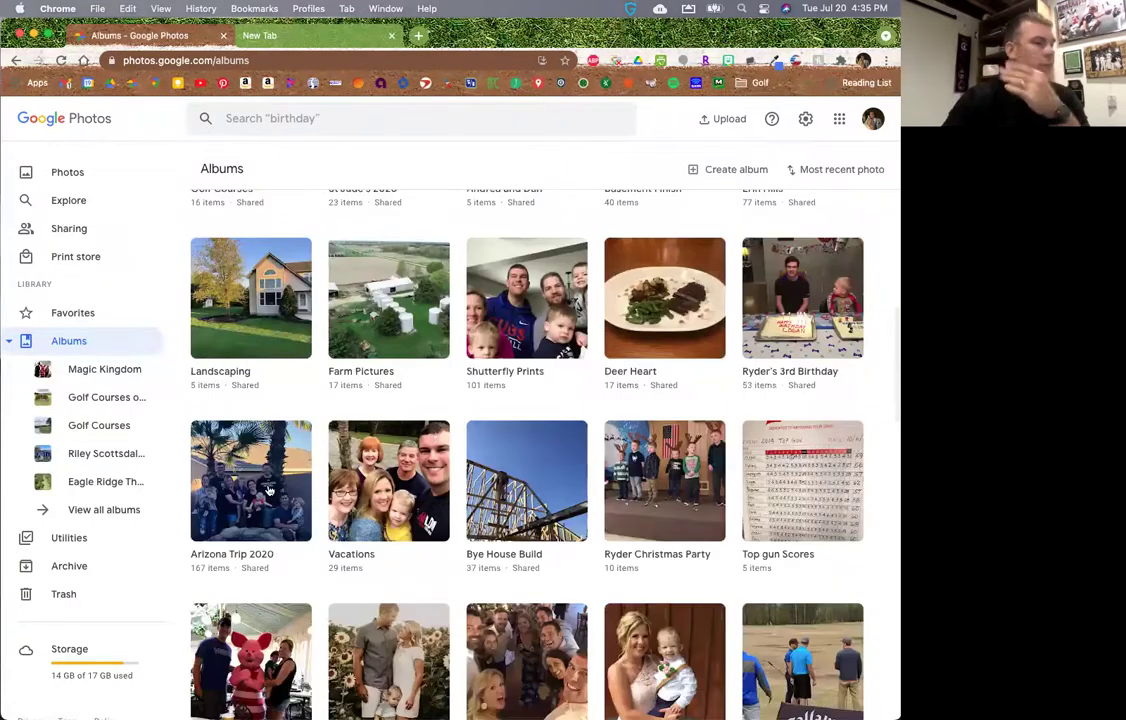
scroll(268, 490, down, 2)
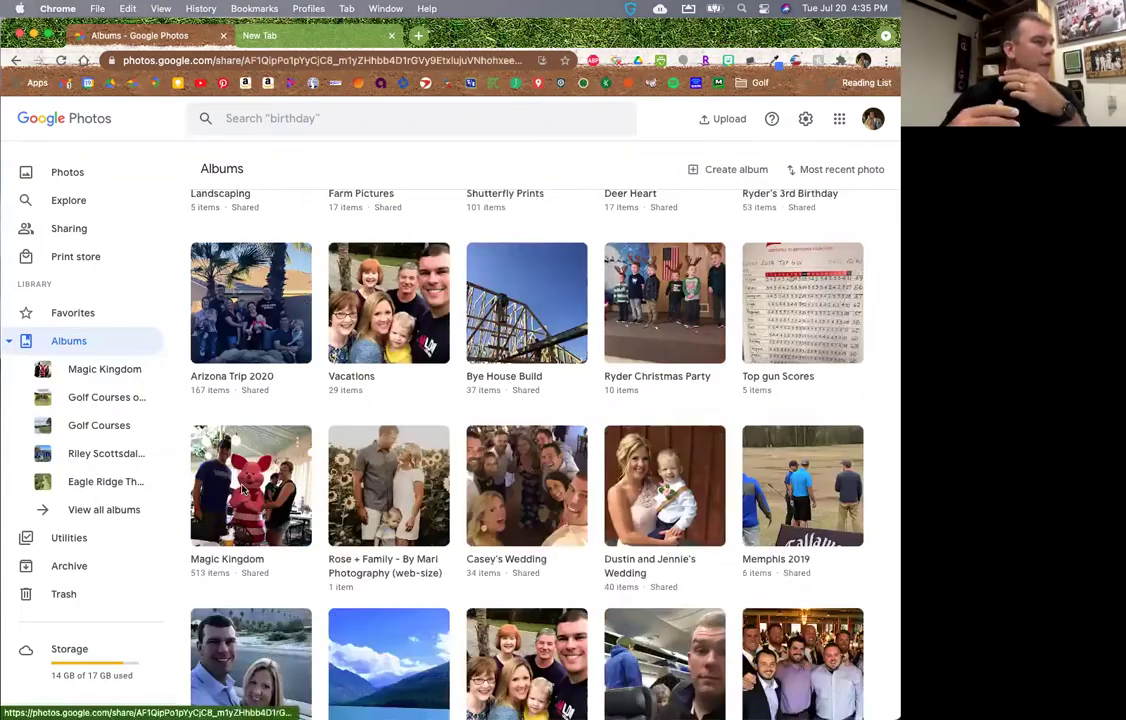
click(242, 490)
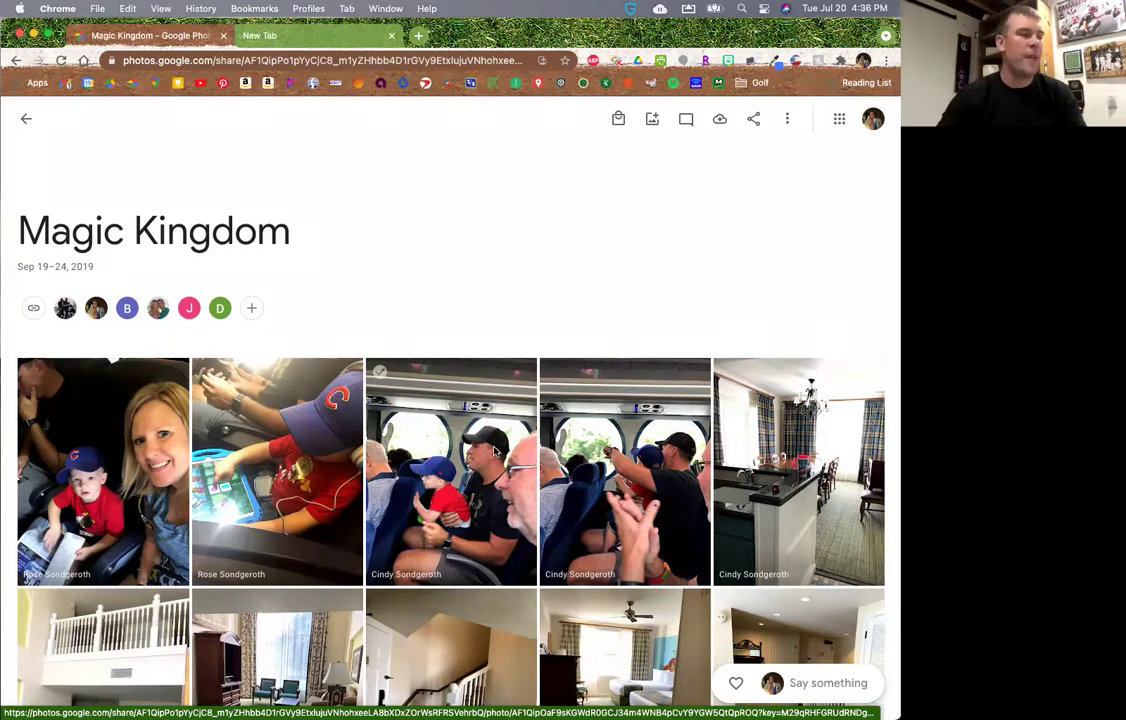
Browse the Magic Kingdom photos from Sep 19–24, 2019, then return to the Albums list.
scroll(470, 530, down, 3)
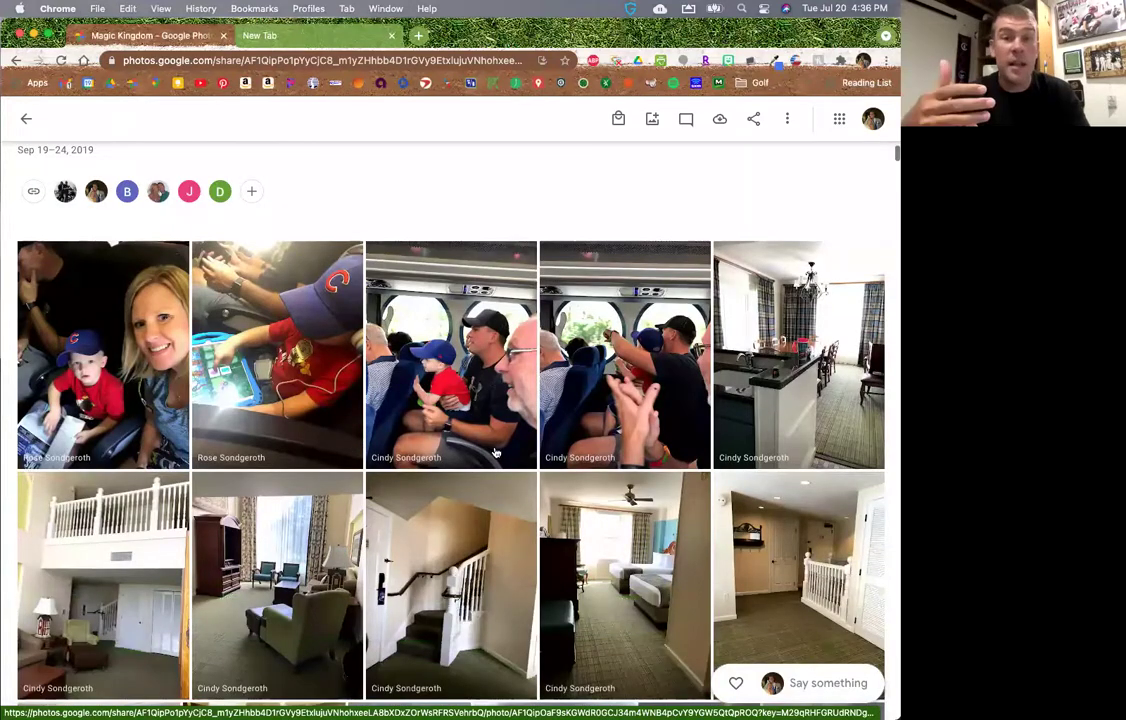
scroll(495, 453, down, 7)
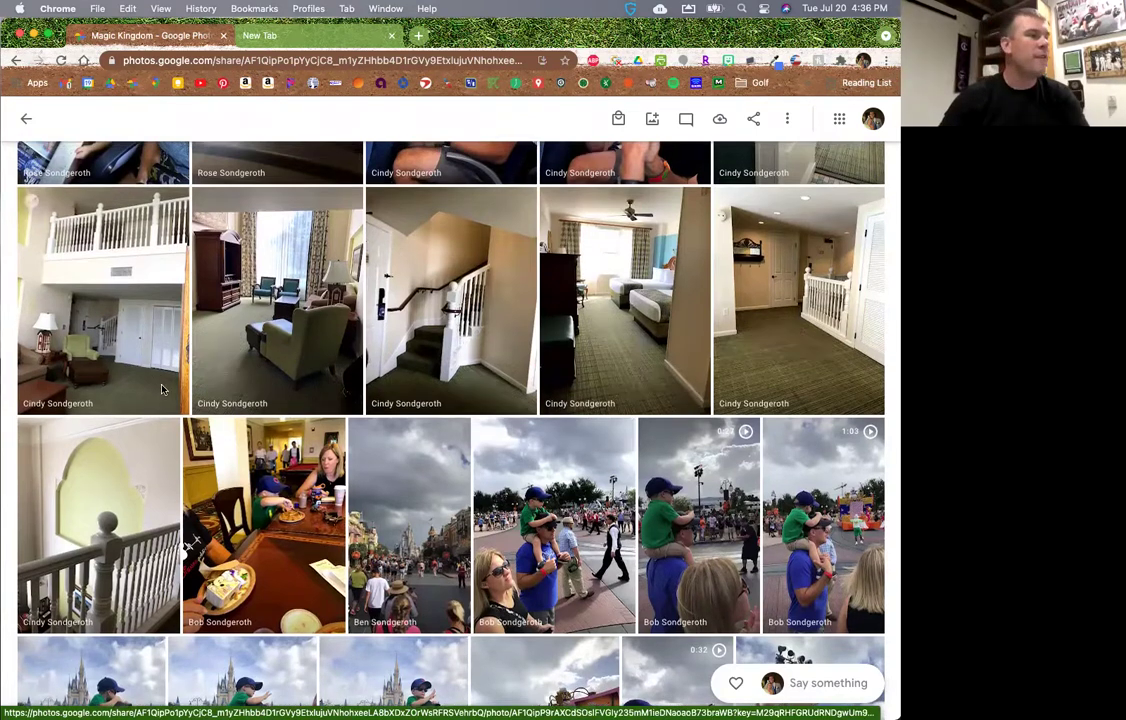
scroll(142, 338, up, 5)
click(30, 119)
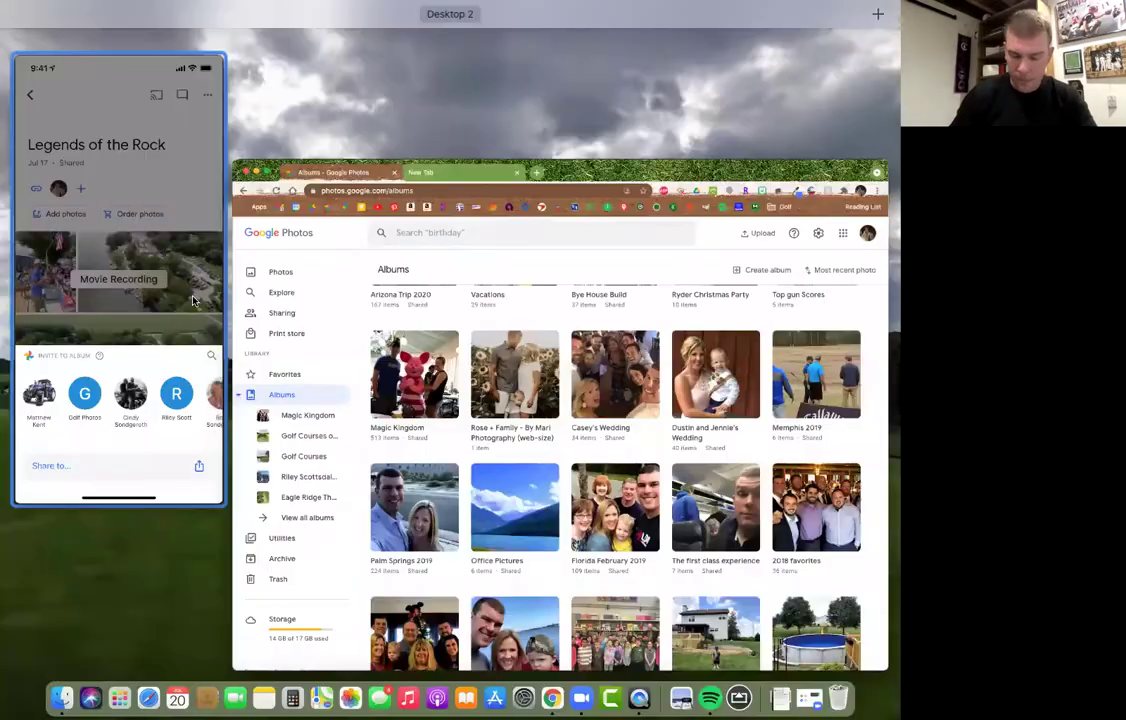
Exit Mission Control and bring the QuickTime iPhone mirror window to the front.
key(Escape)
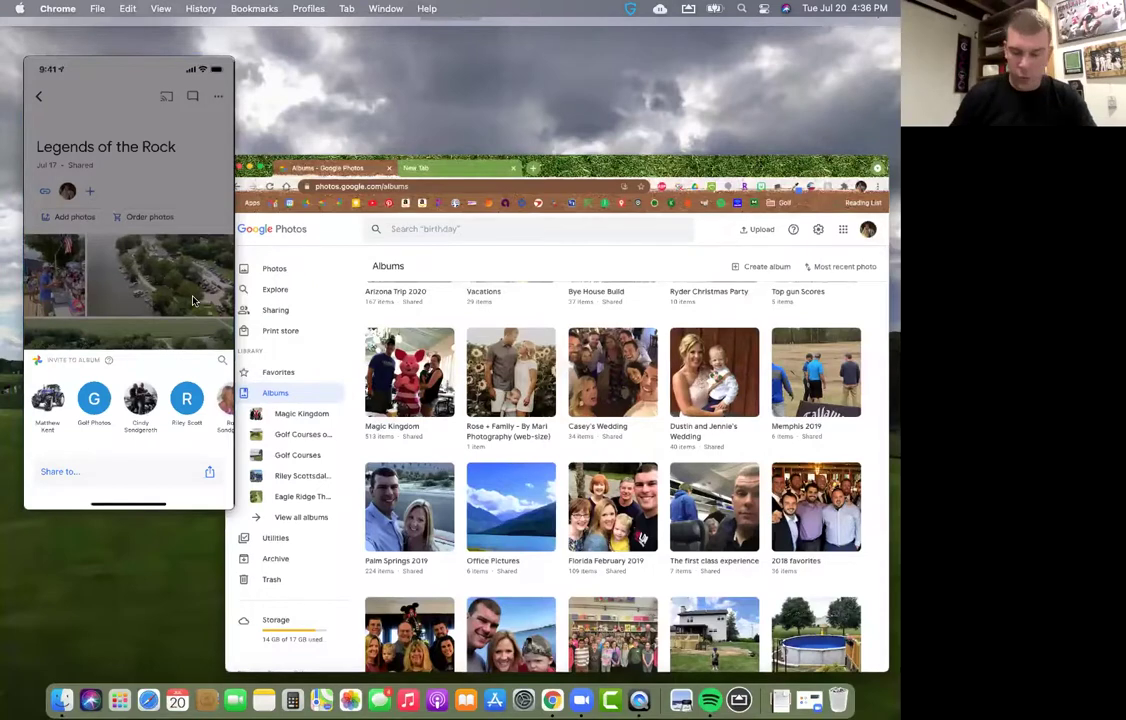
click(193, 300)
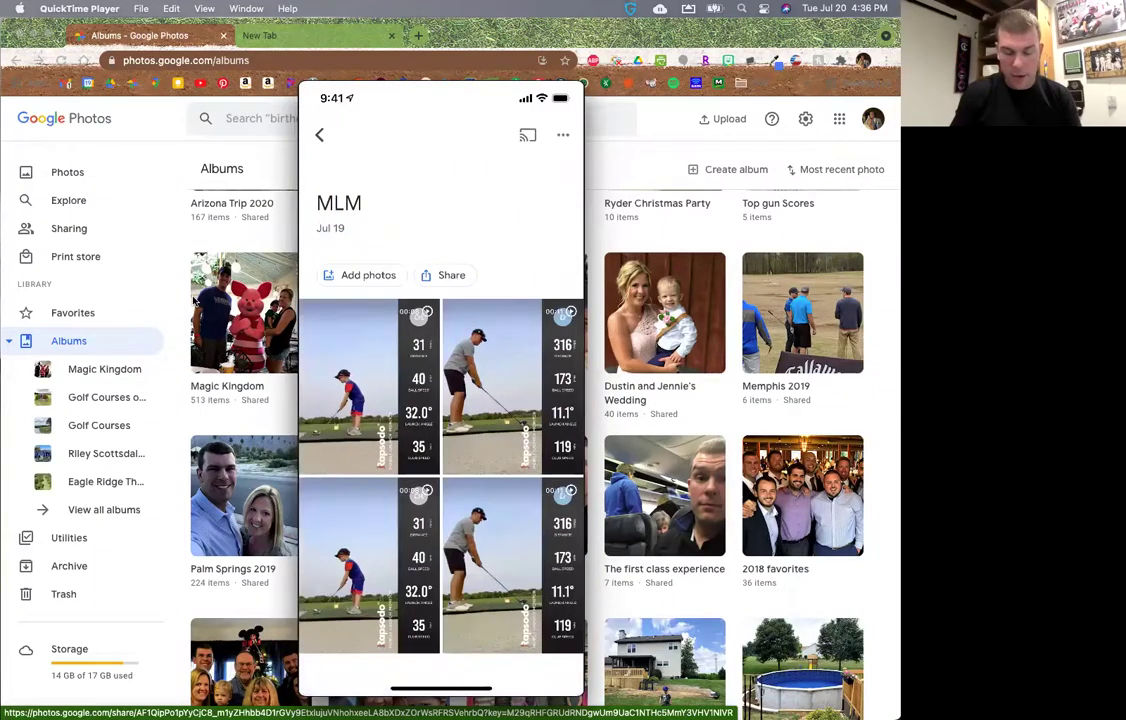
Play the first golf swing video in MLM, showing 31 distance and 32.0° launch angle.
mouse_move(573, 494)
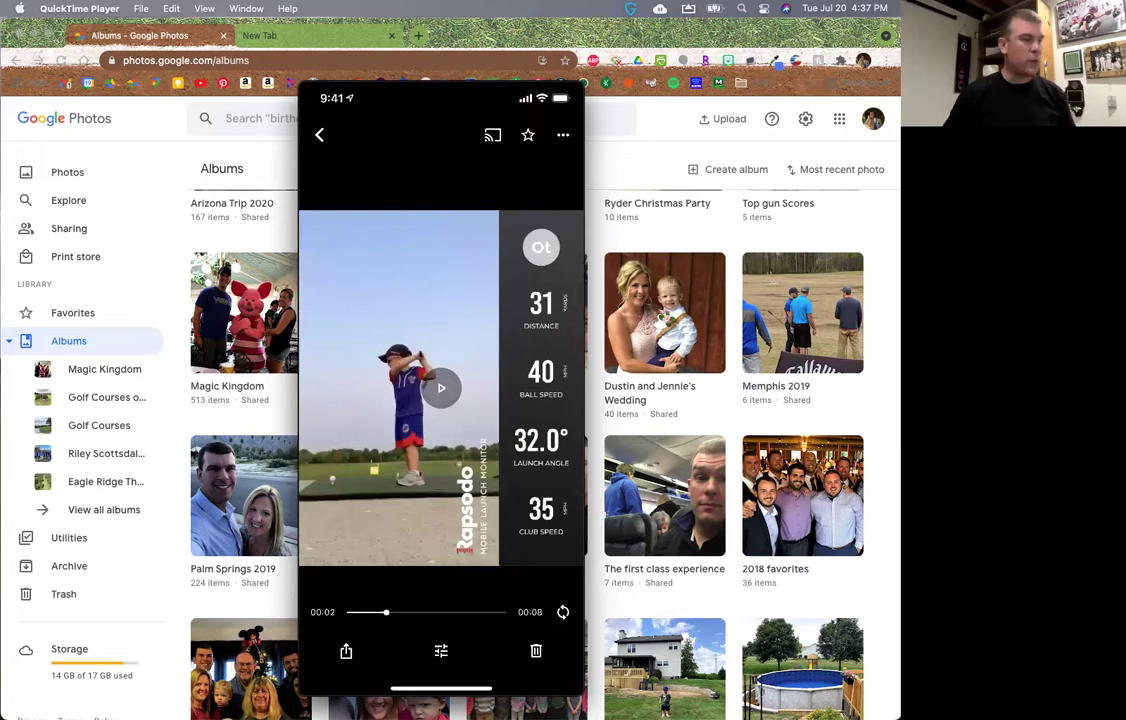
Leave the golf swing video and the MLM album for the Photos tab timeline.
mouse_move(440, 608)
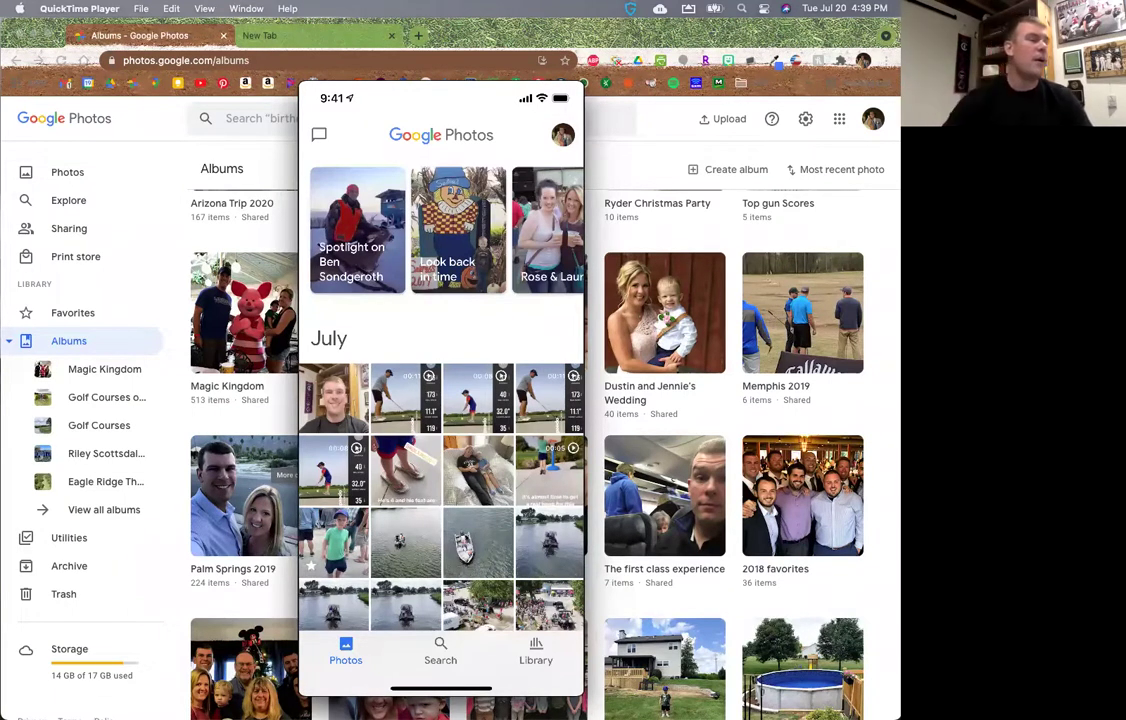
On the Search tab, choose View all next to People & Pets.
mouse_move(494, 398)
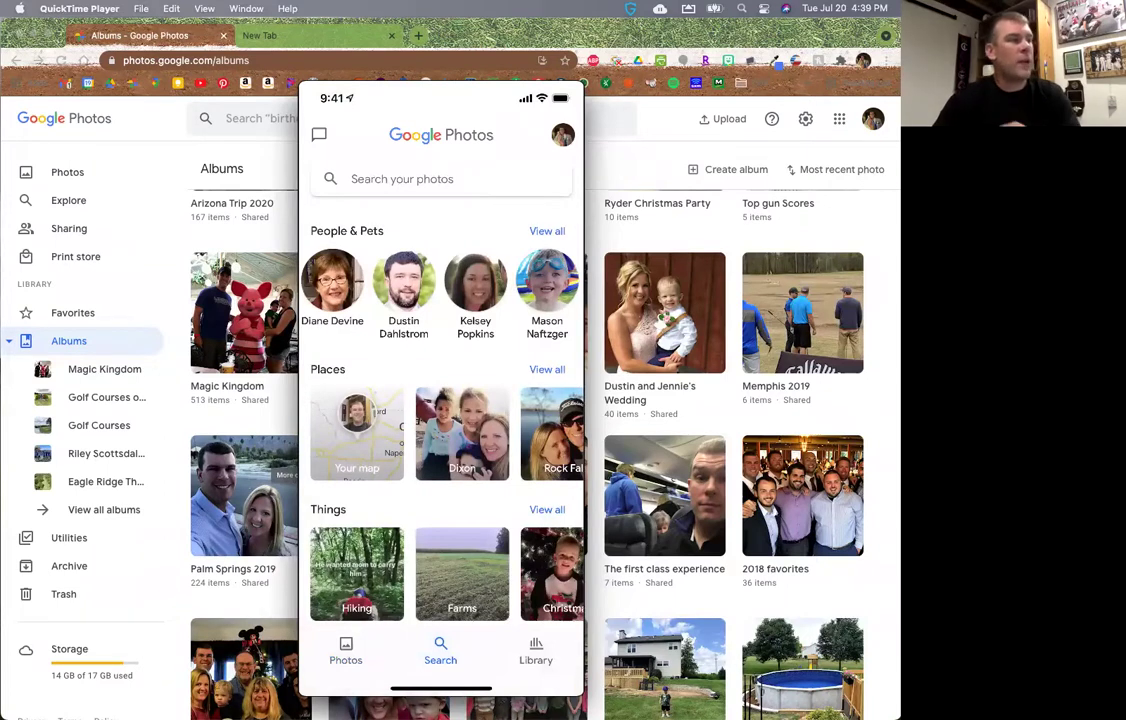
mouse_move(365, 240)
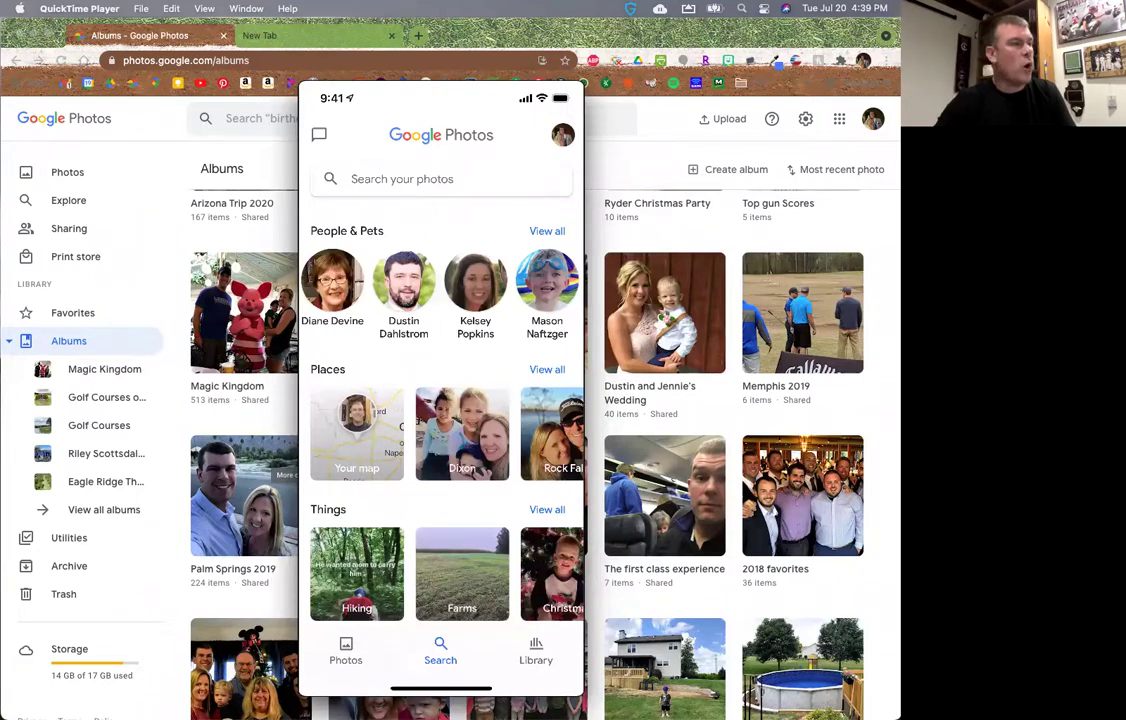
mouse_move(433, 203)
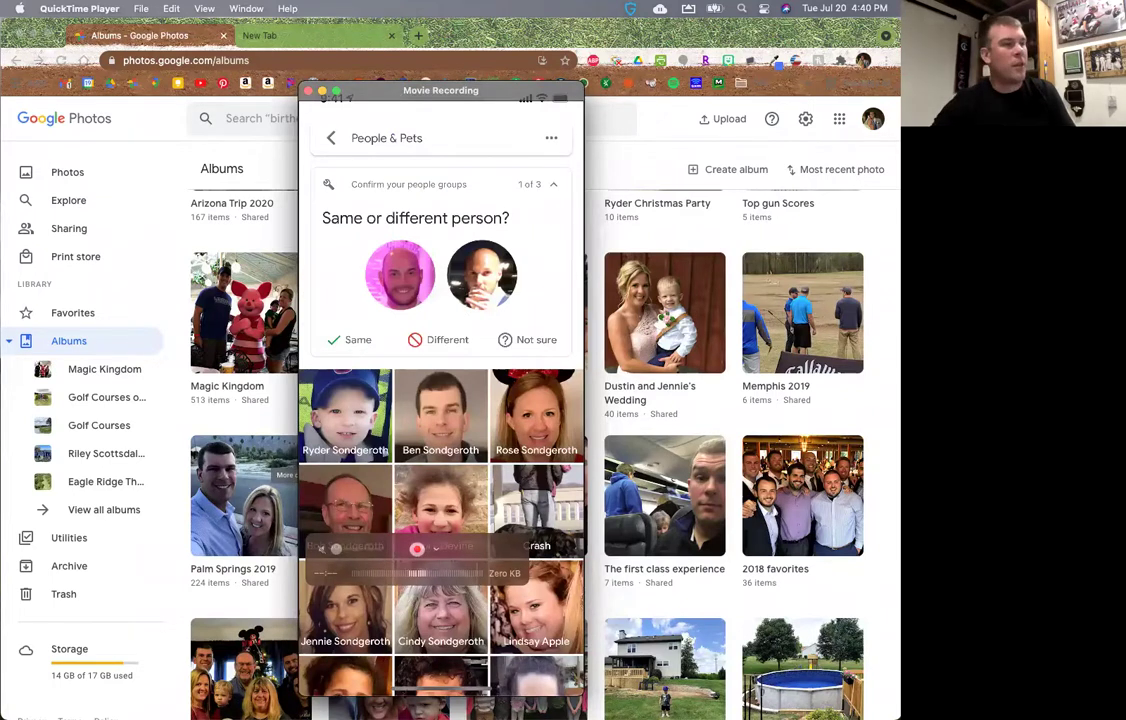
Scroll through the recognized faces and a pet's 30 photos, then go back to Search.
mouse_move(482, 668)
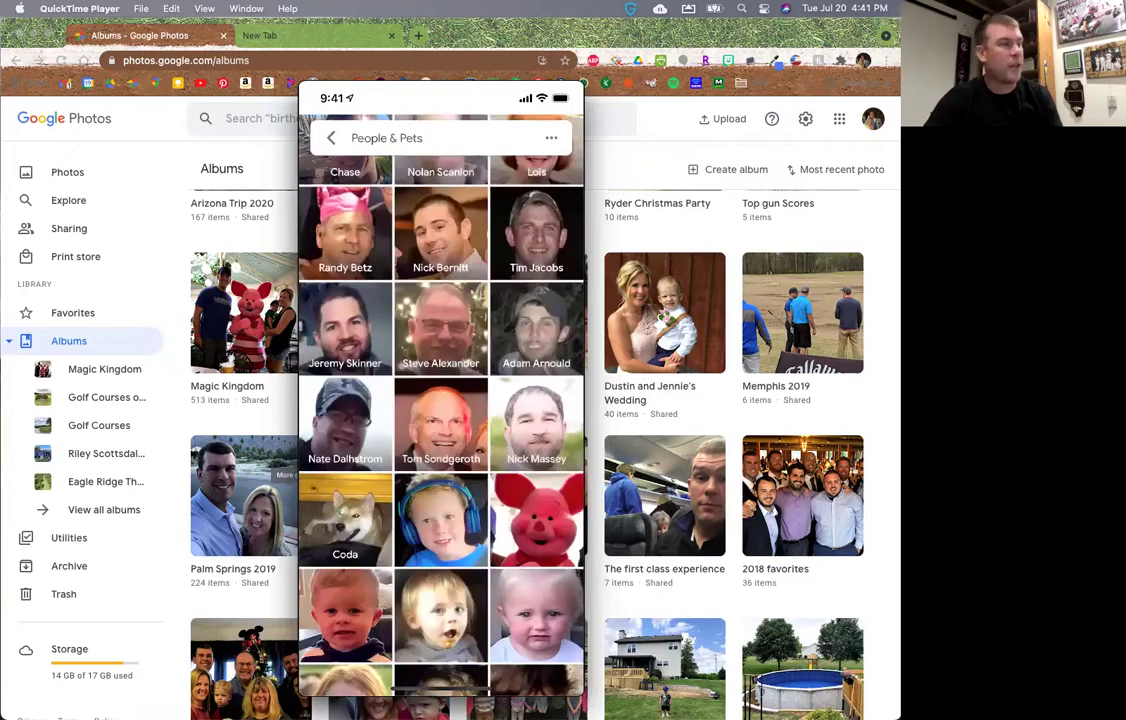
mouse_move(437, 181)
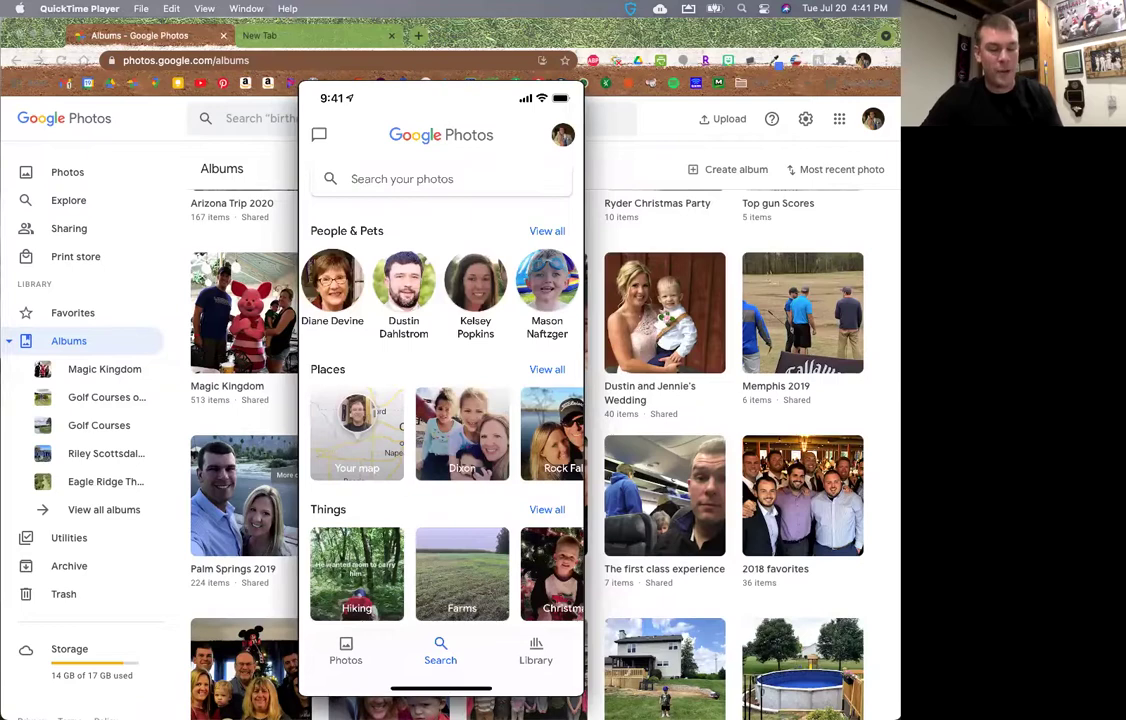
Search the phone library for 'crash' and scroll the pet's dated results back to November 2014.
text(crash)
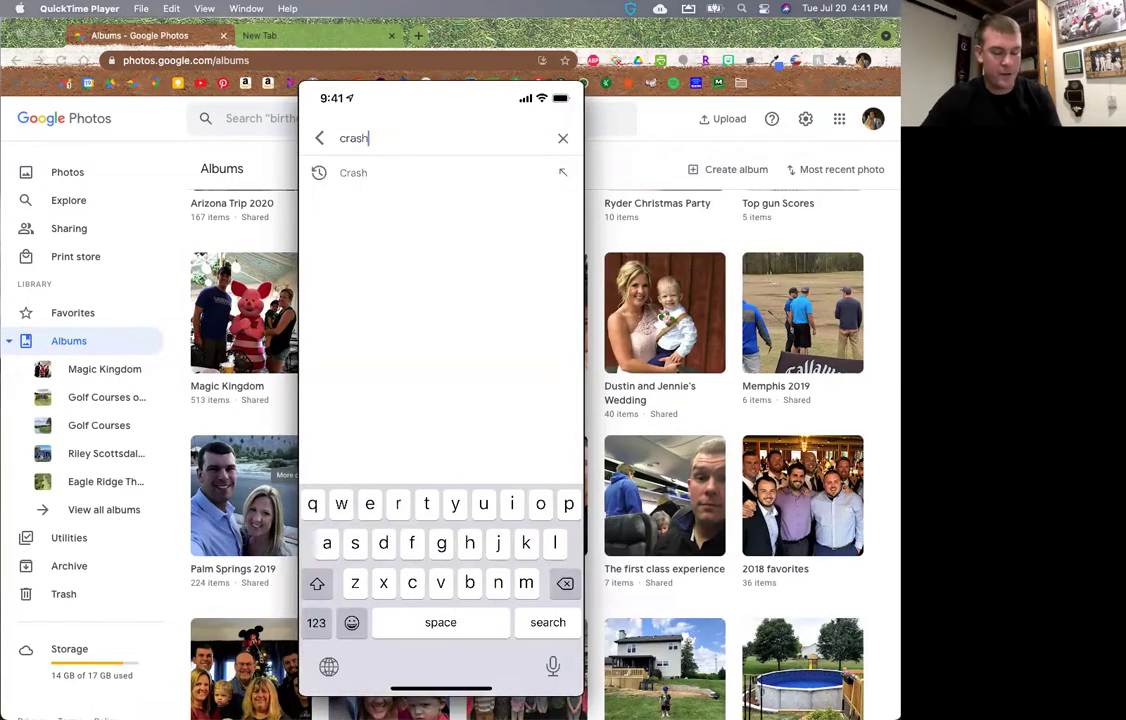
key(Return)
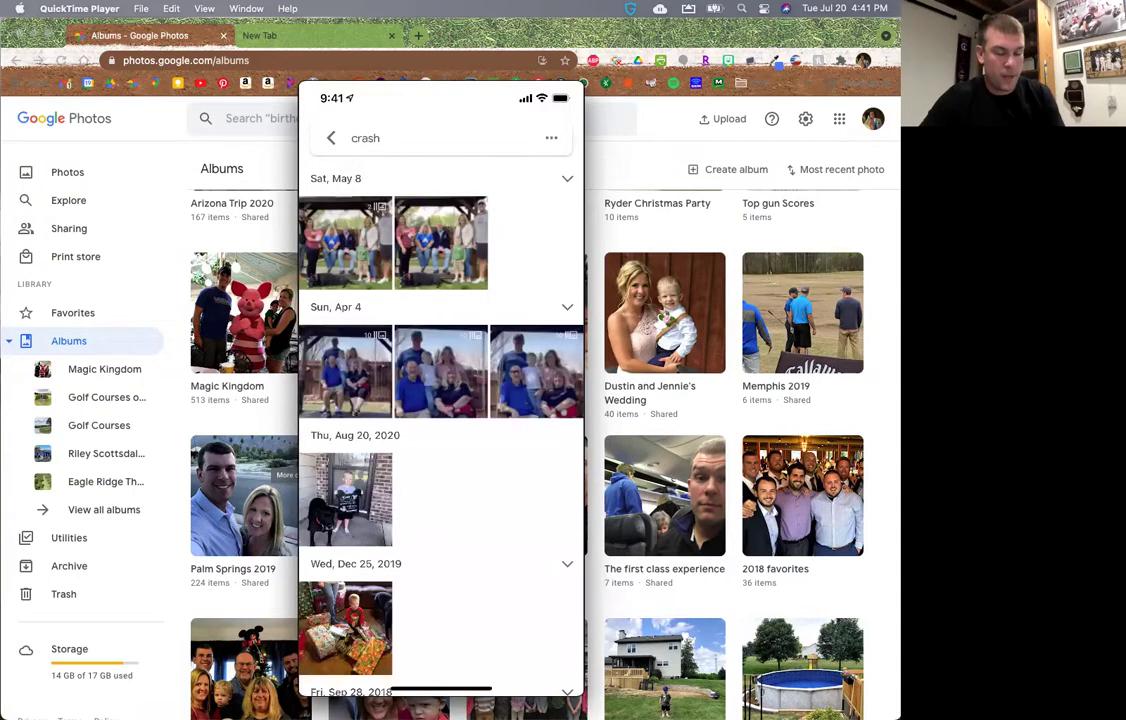
scroll(441, 400, down, 10)
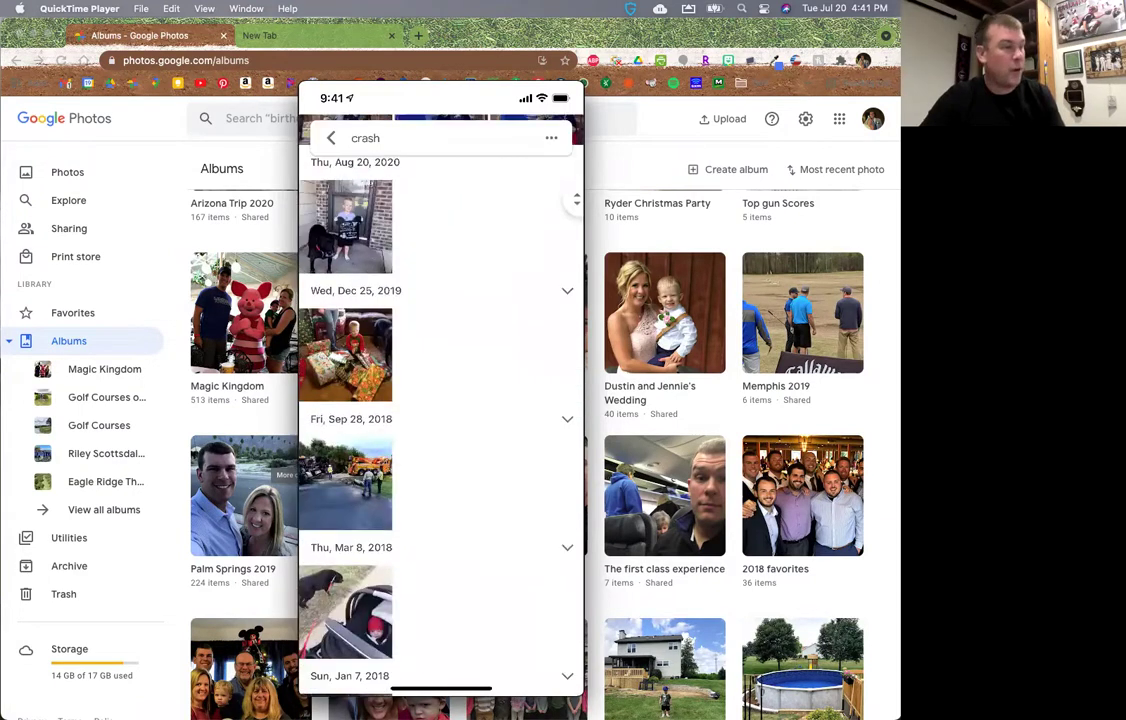
scroll(441, 400, down, 5)
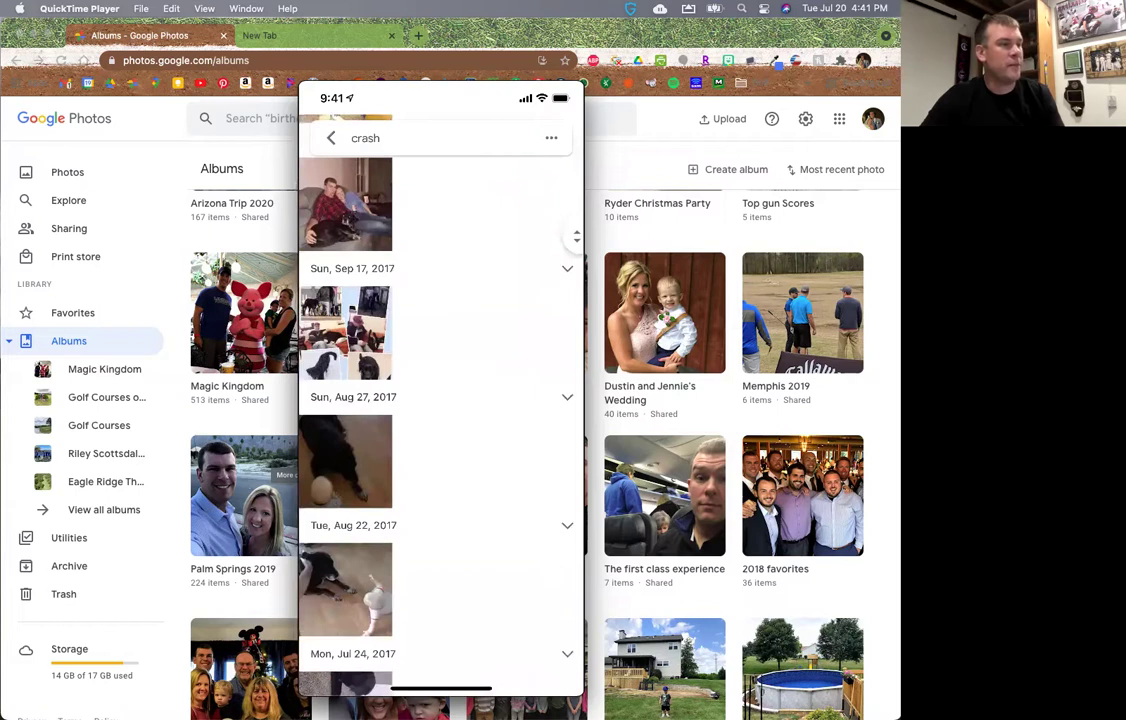
scroll(441, 400, down, 3)
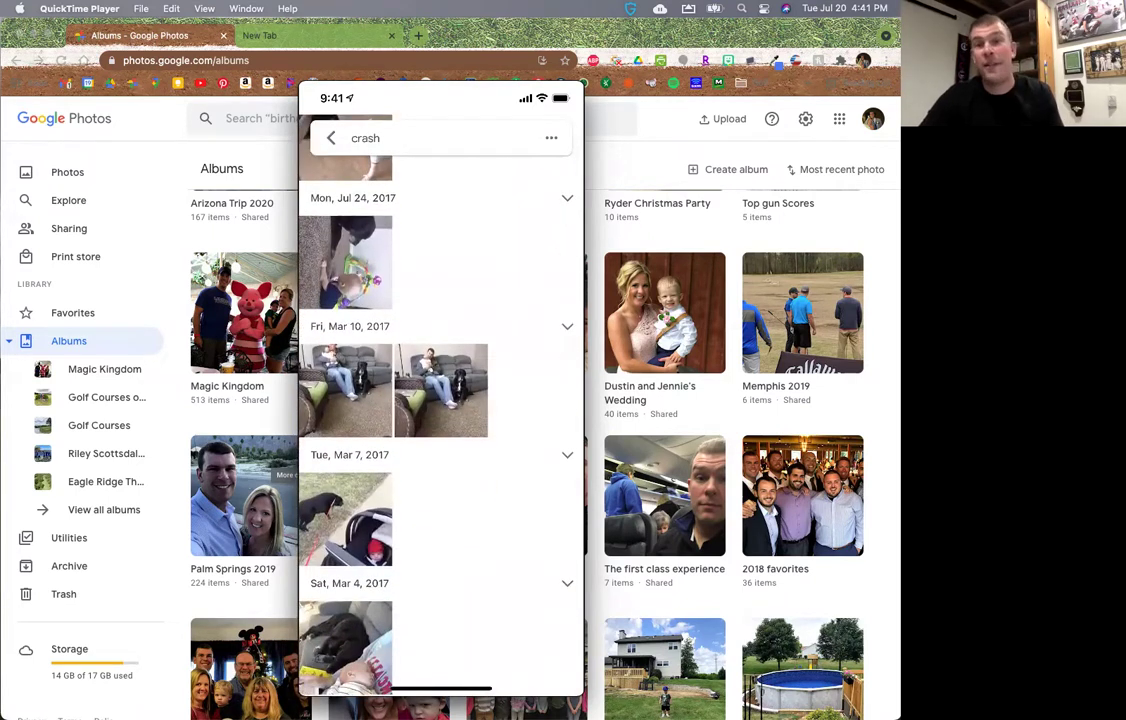
scroll(441, 400, down, 3)
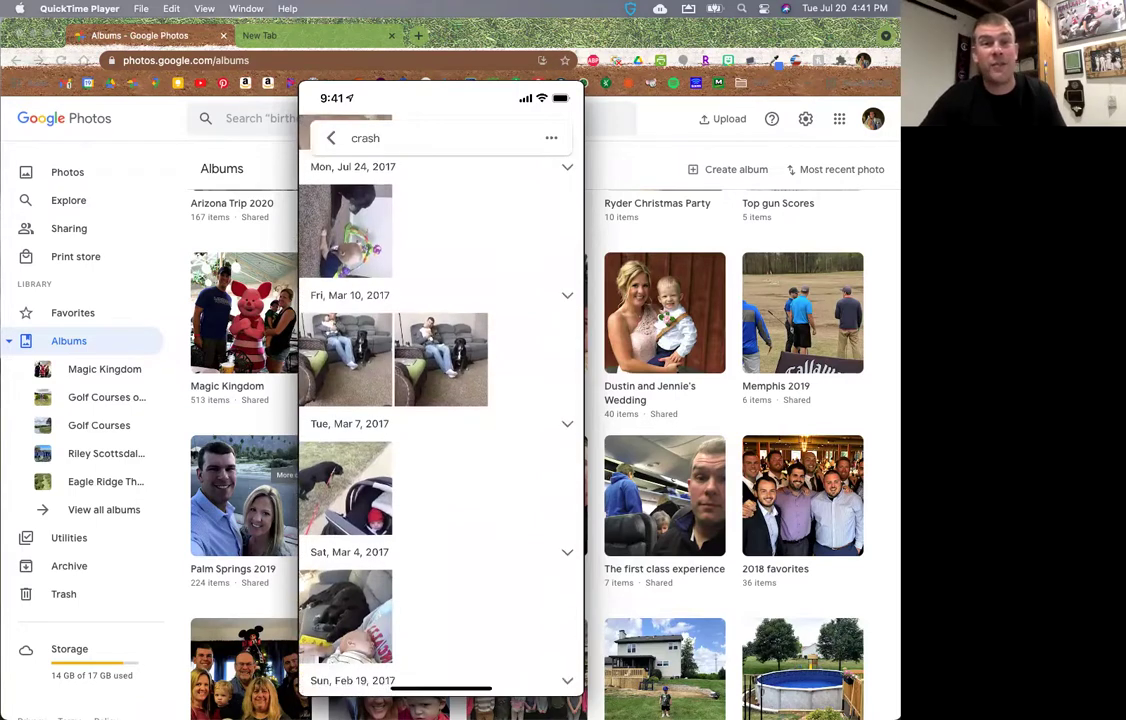
scroll(441, 400, down, 10)
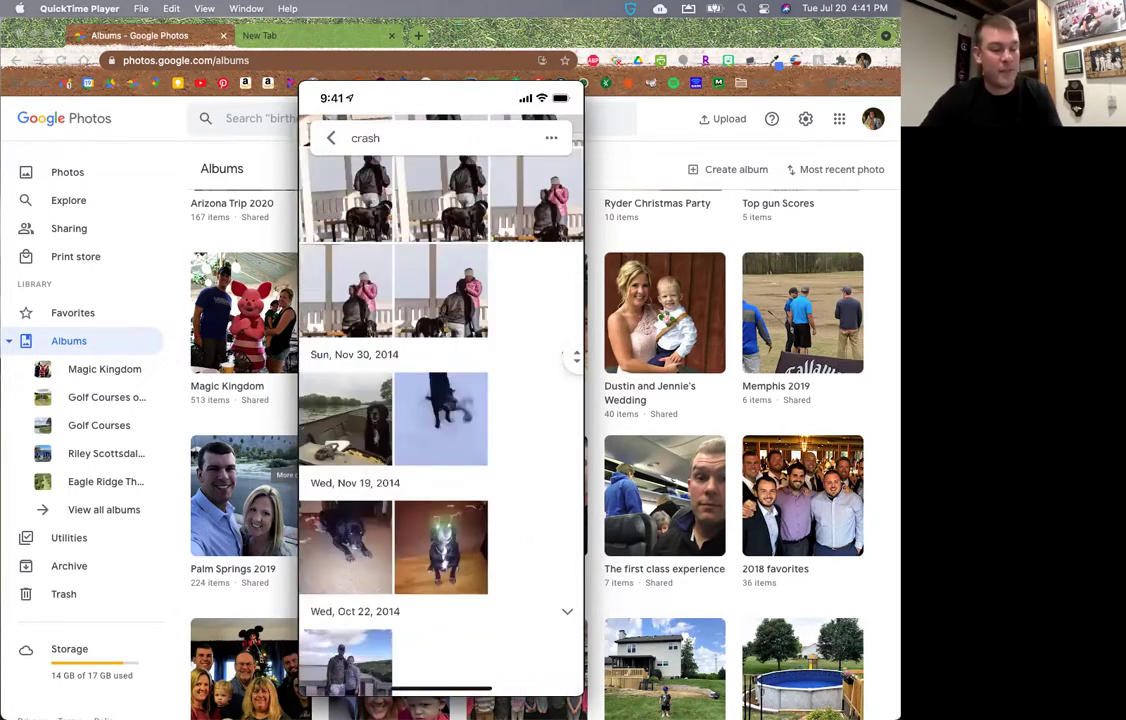
scroll(441, 400, up, 10)
Open the full People & Pets face list and pick the unnamed toddler's face group.
click(331, 138)
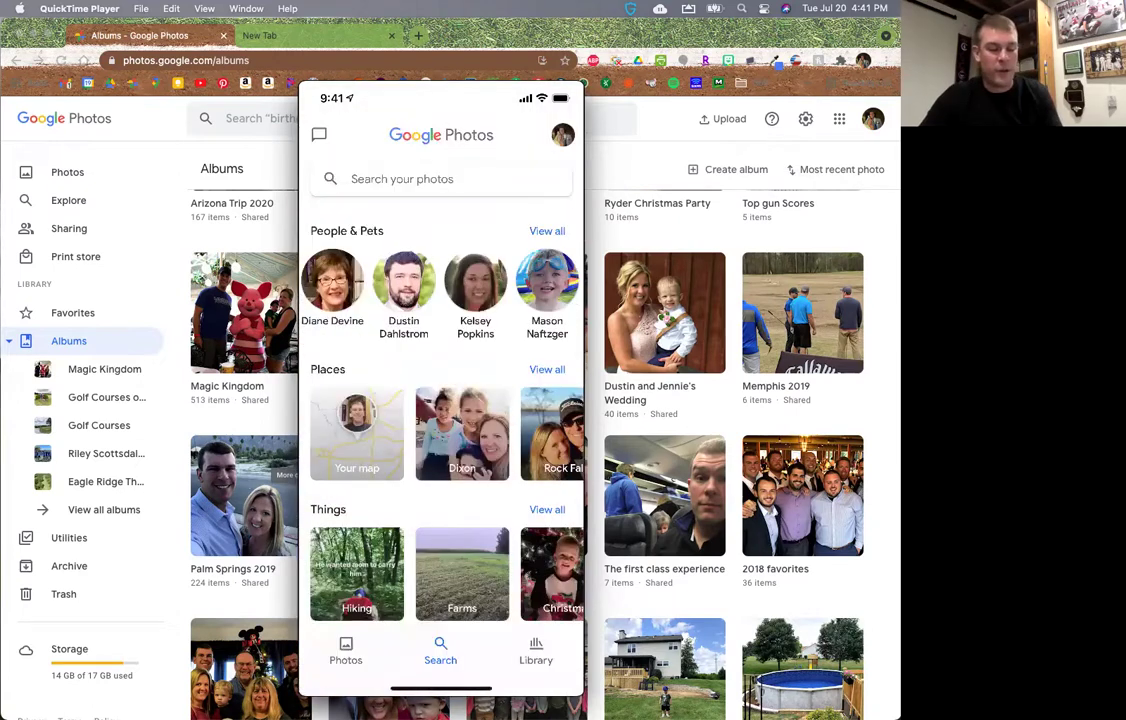
click(390, 138)
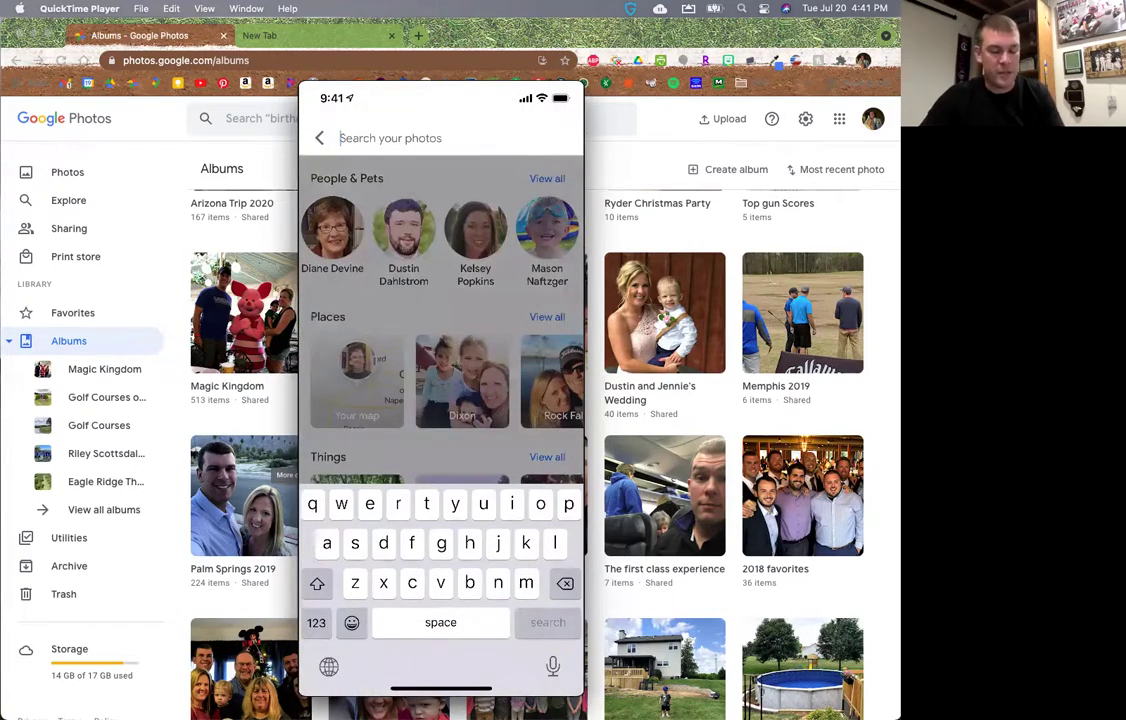
click(547, 178)
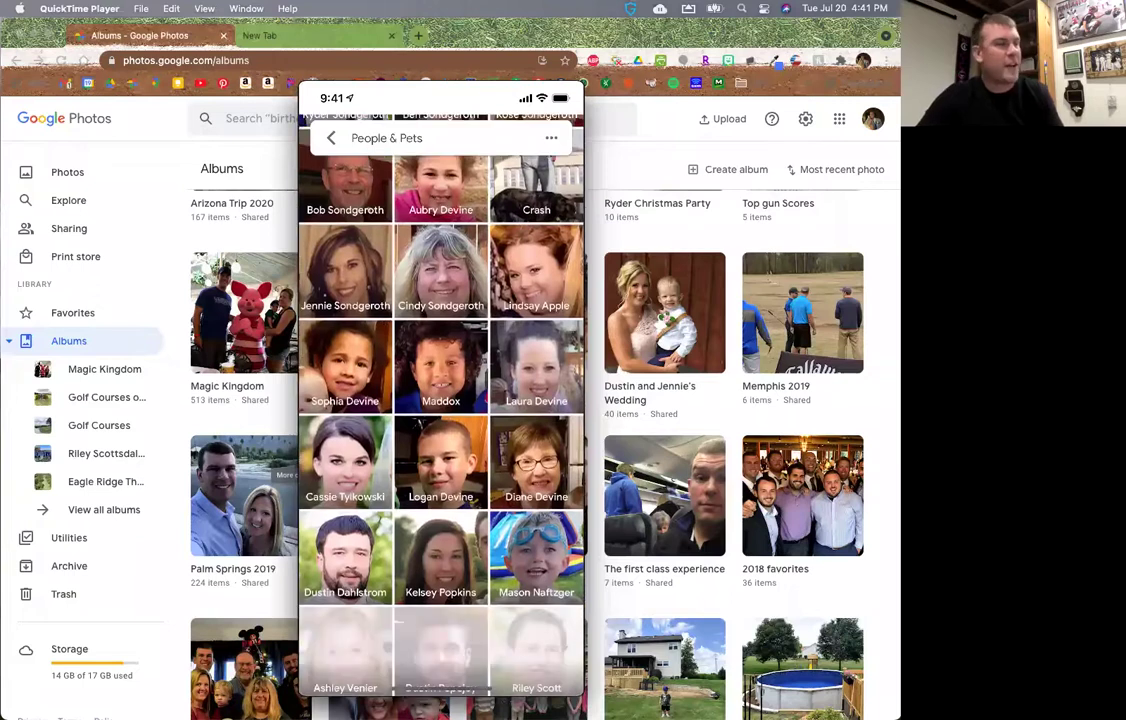
scroll(440, 400, down, 10)
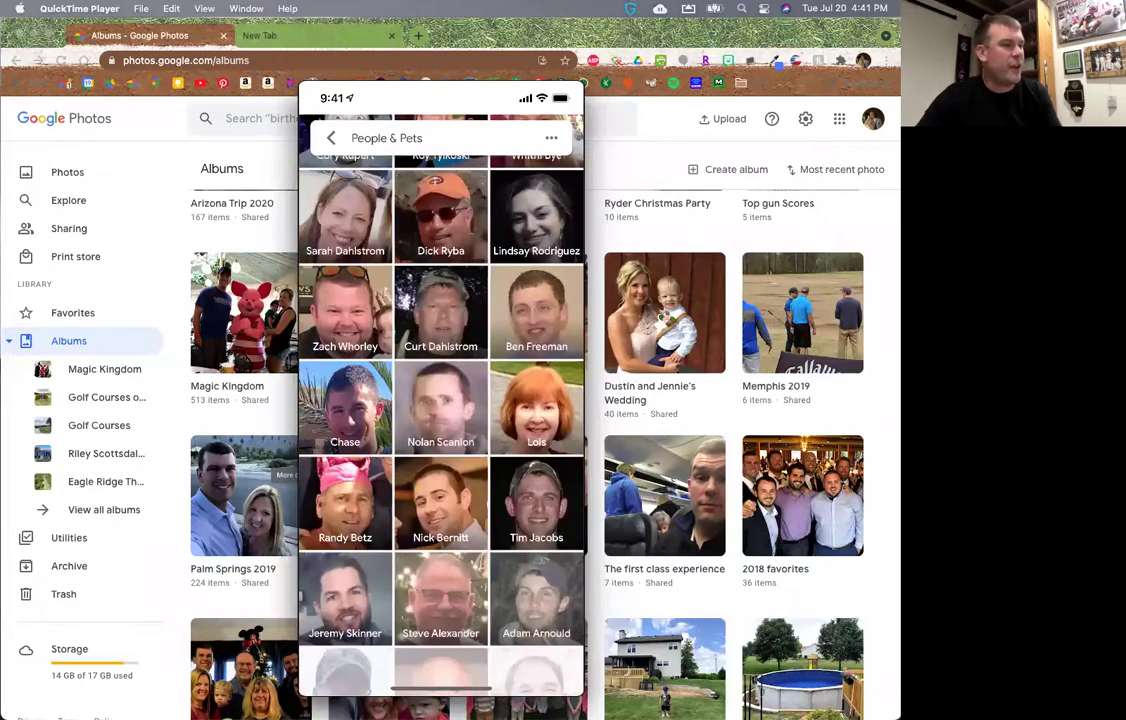
scroll(440, 400, down, 5)
scroll(440, 400, down, 2)
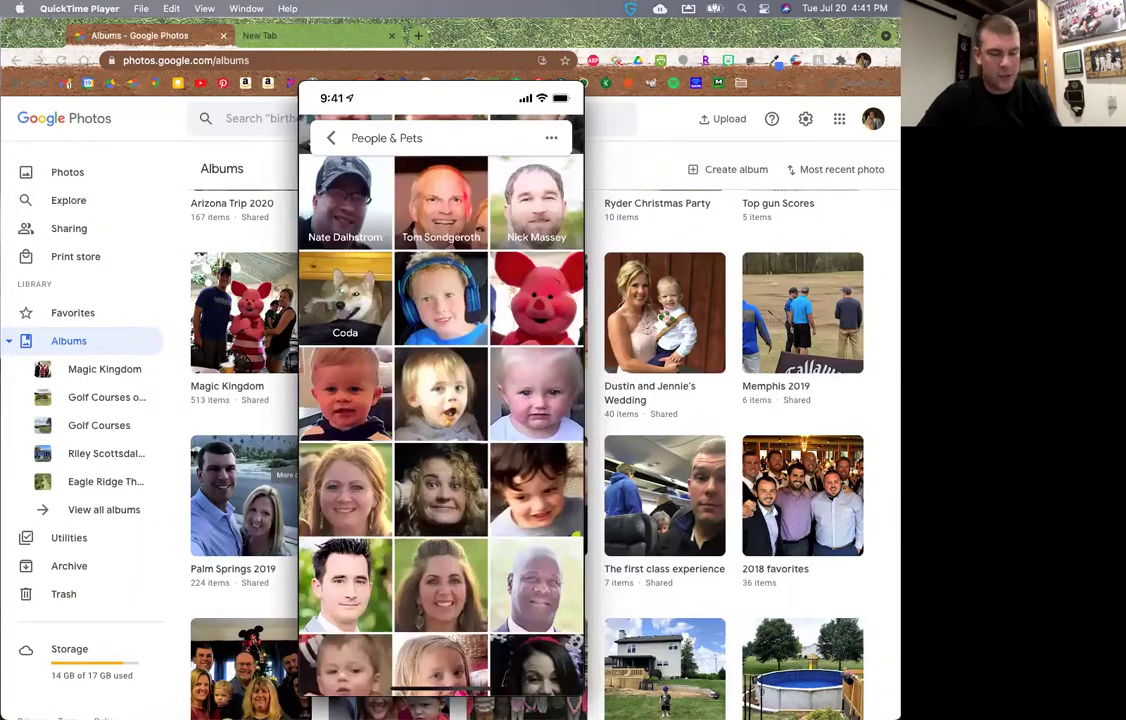
click(536, 389)
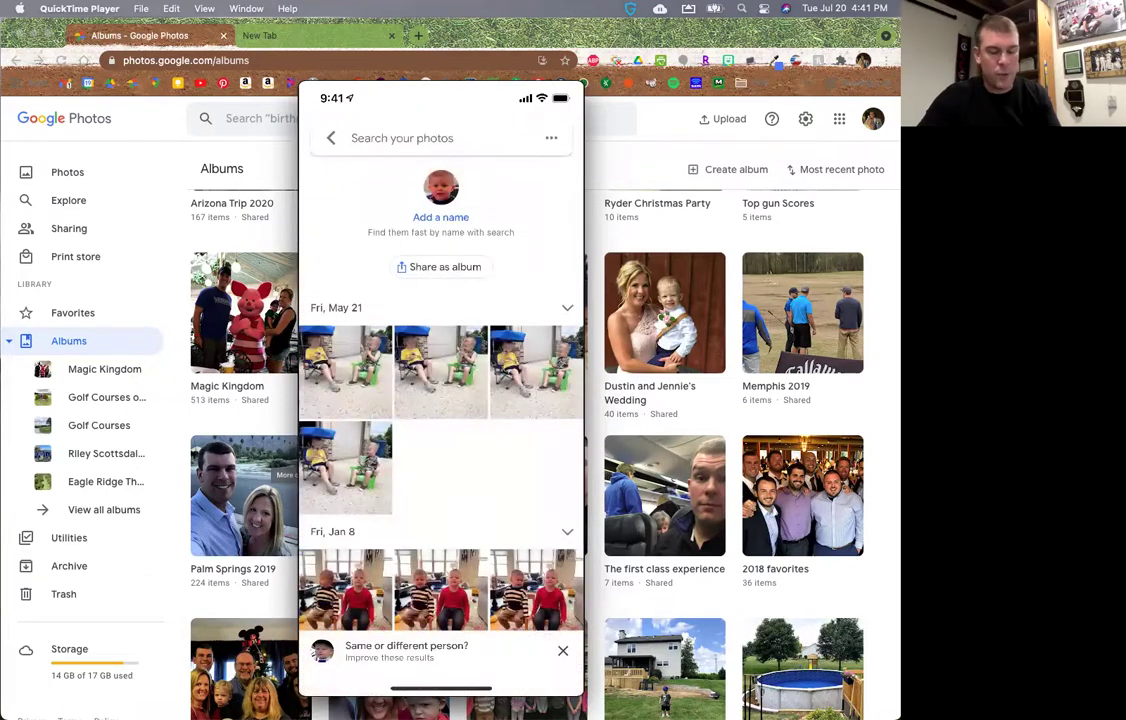
Name the toddler's face group with the child's name, browse his 35 photos, then go back.
click(440, 216)
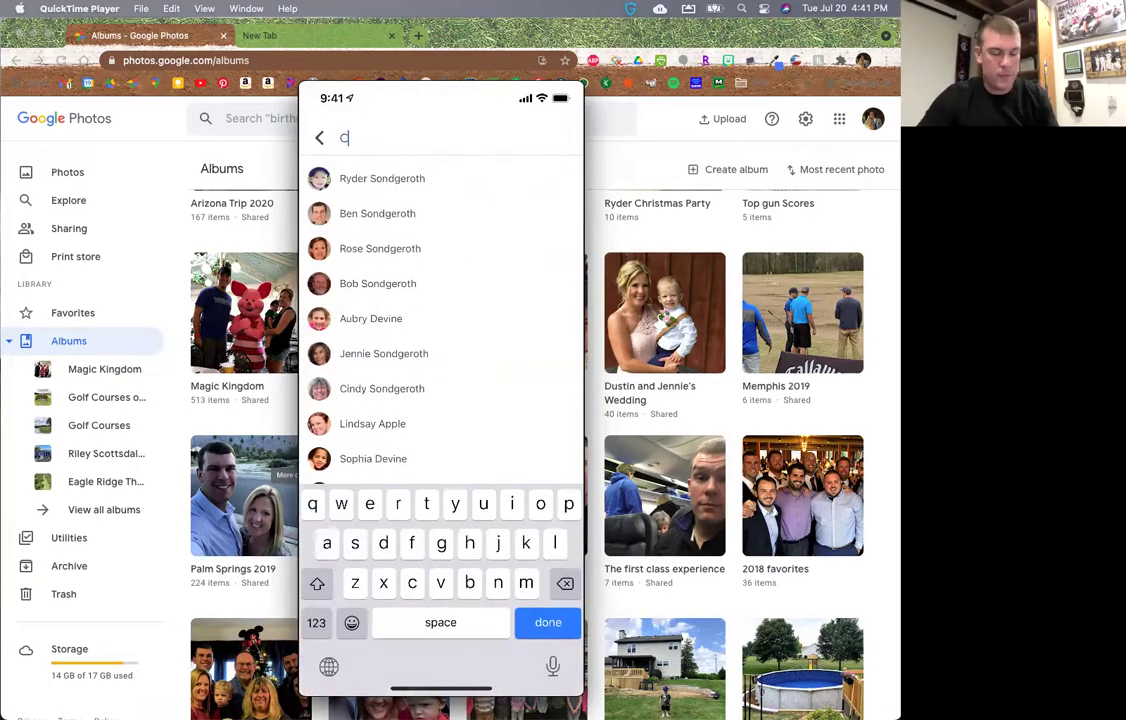
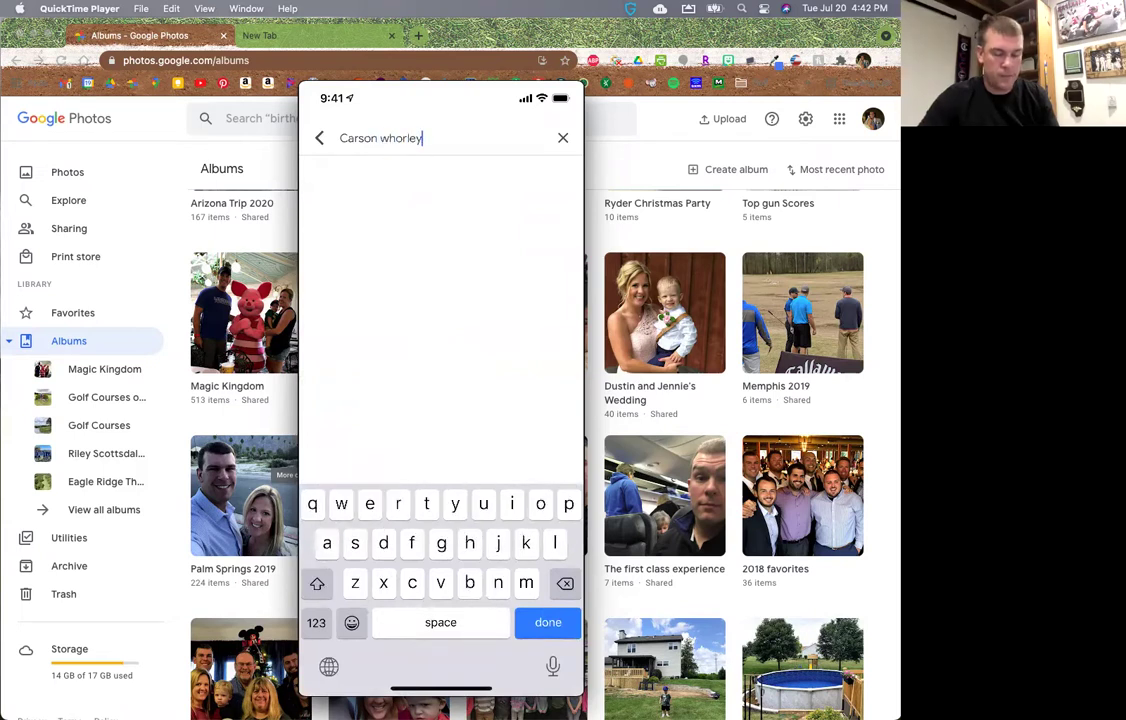
key(Return)
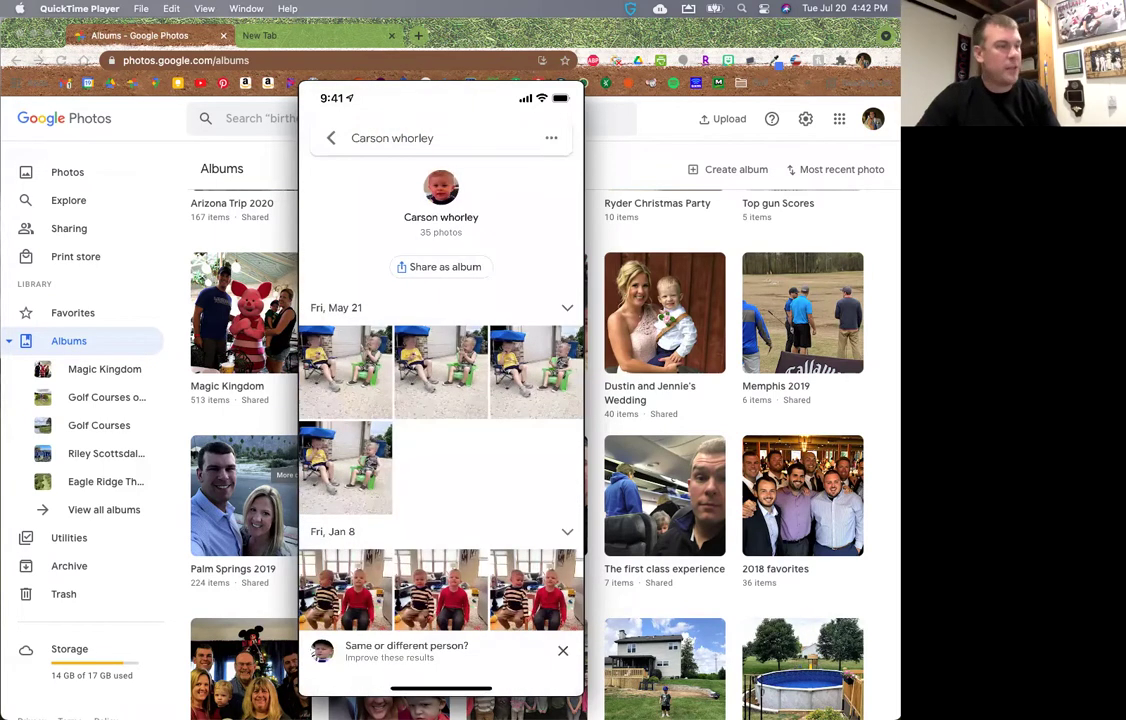
scroll(441, 400, down, 1)
scroll(441, 400, down, 10)
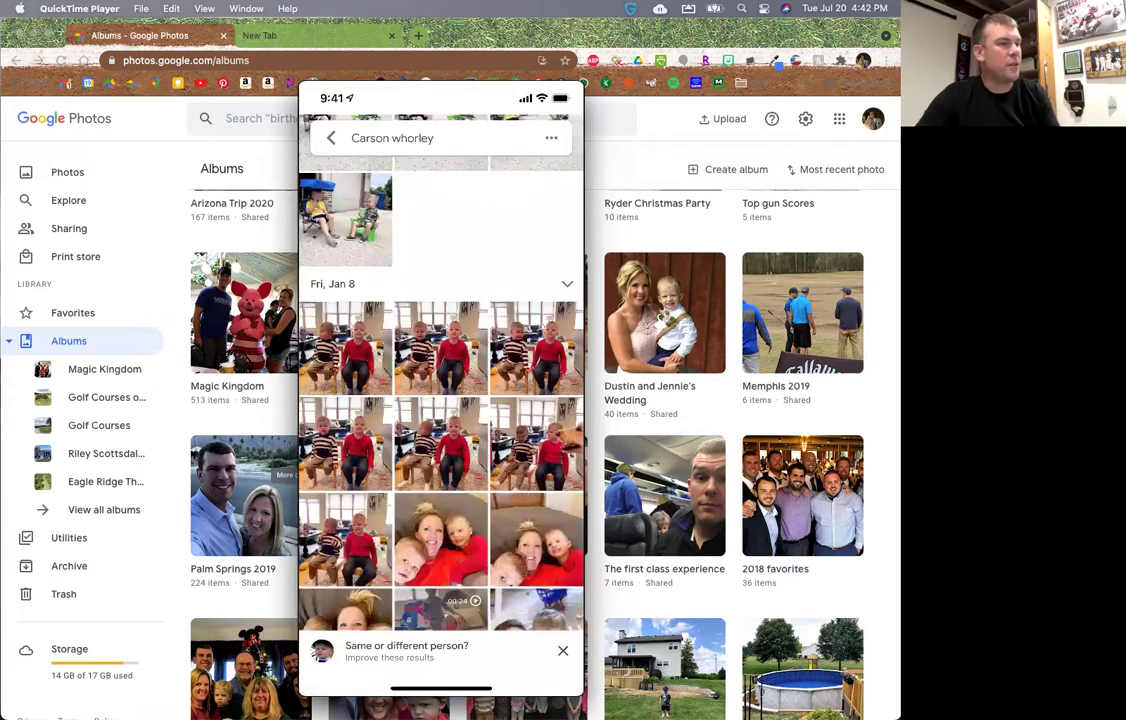
scroll(441, 400, down, 10)
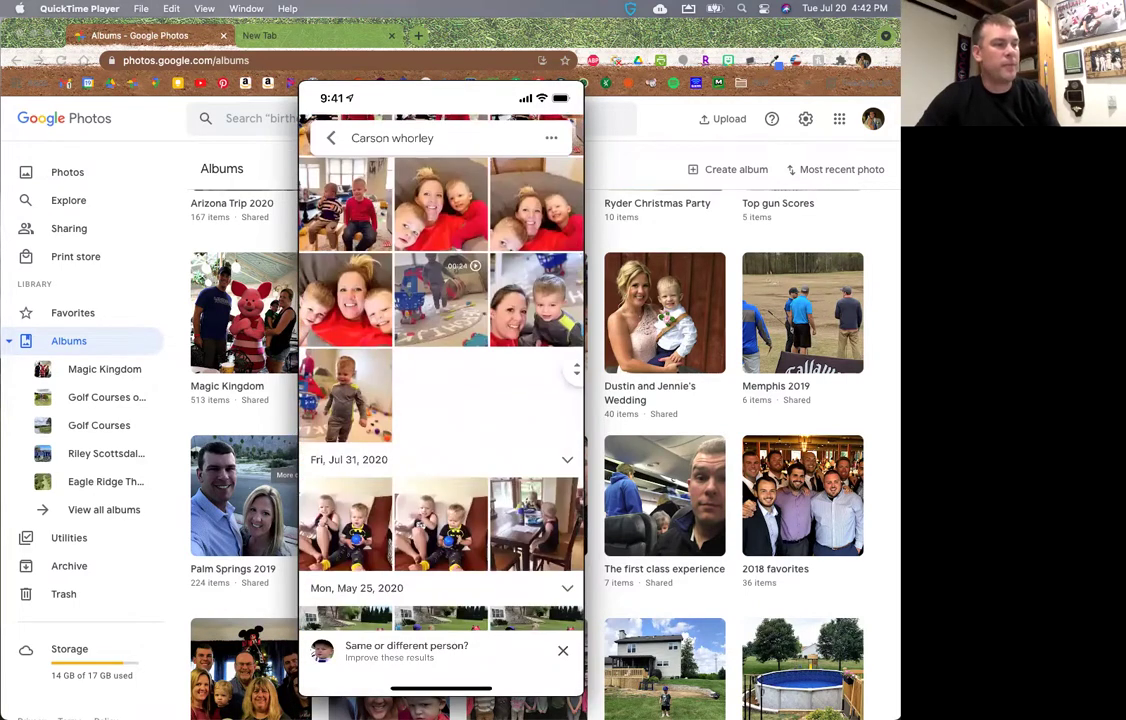
scroll(441, 400, up, 10)
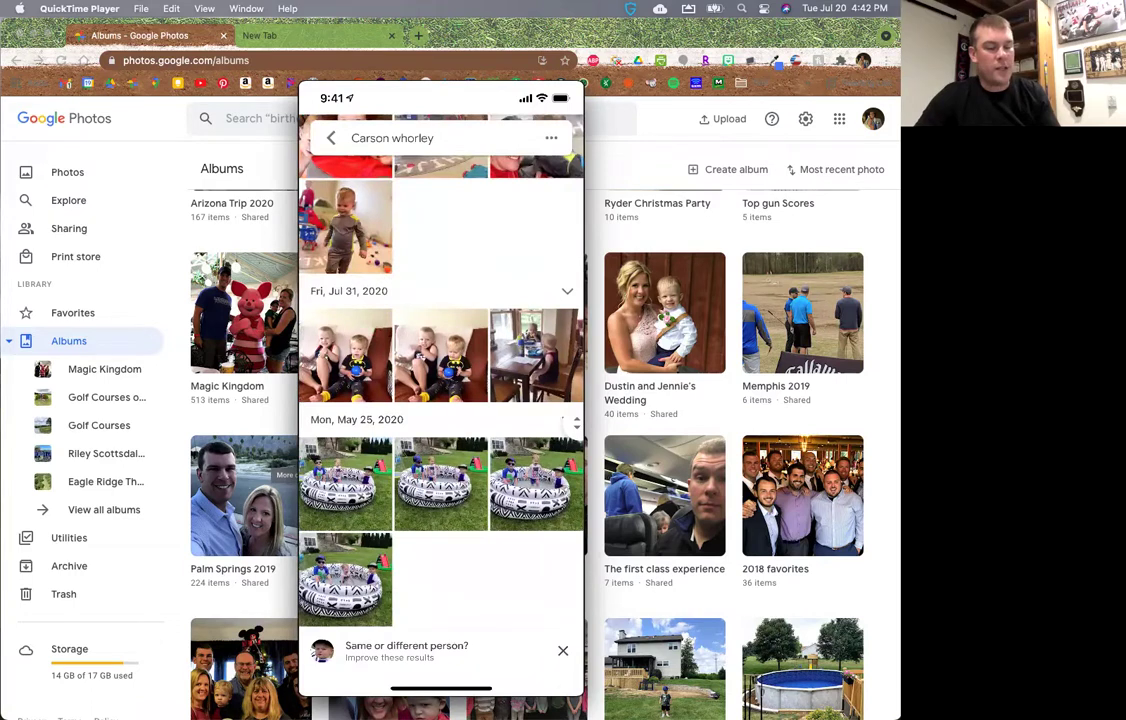
click(331, 138)
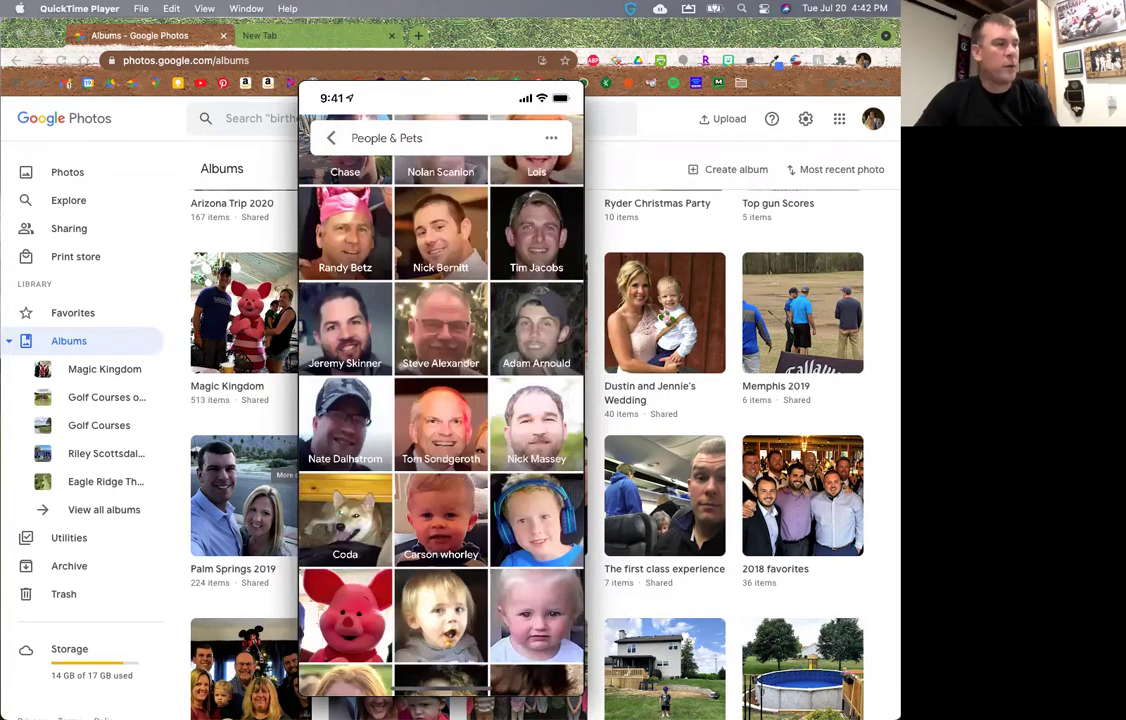
click(331, 138)
Search for the second child by name and open his photo page.
click(390, 178)
text(ryder)
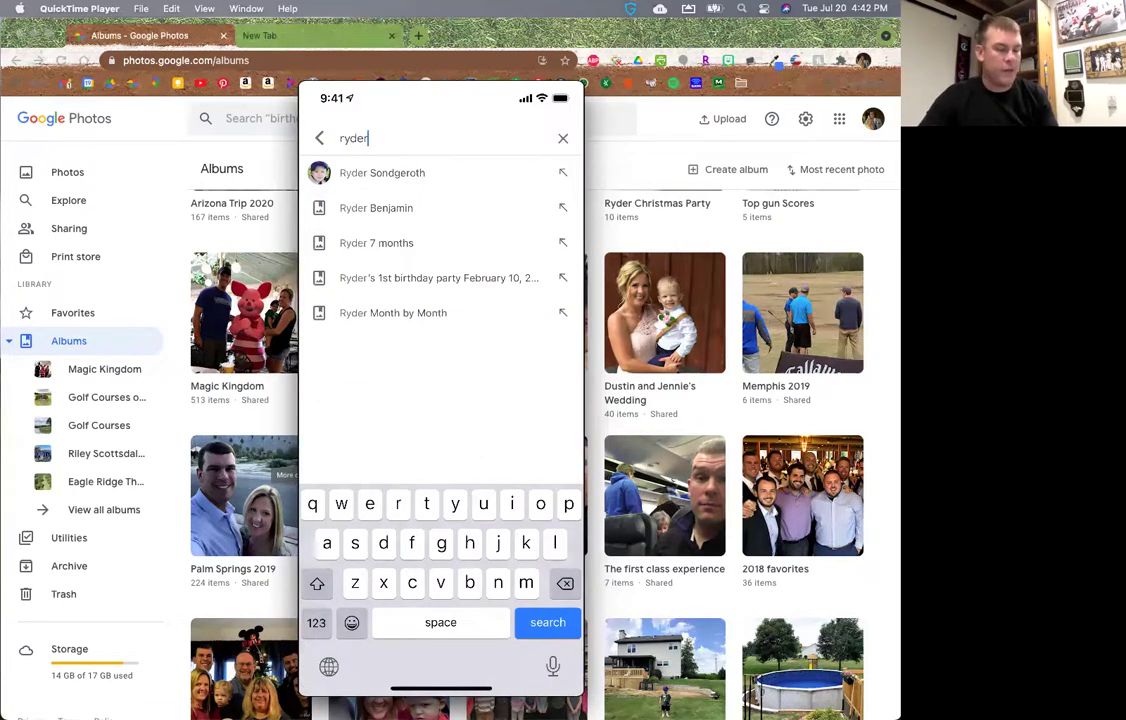
click(382, 172)
scroll(441, 400, down, 10)
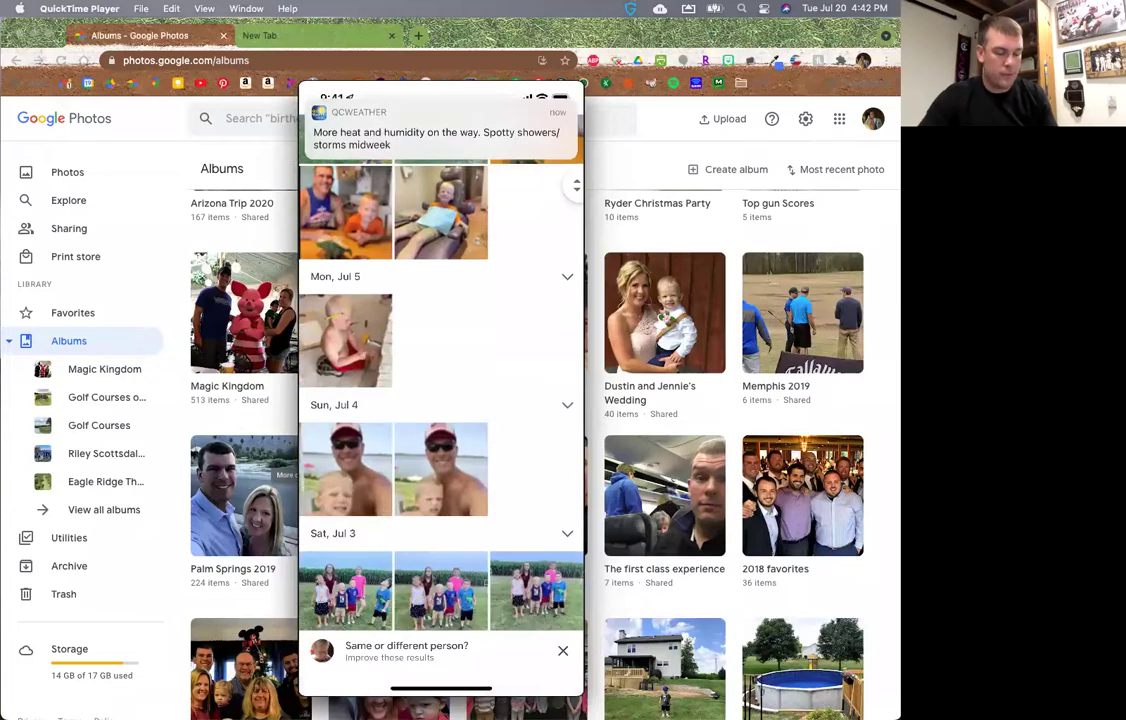
scroll(441, 400, down, 15)
Jump his timeline back to the 2016 newborn pictures, then forward to 2019.
drag(577, 222, 576, 645)
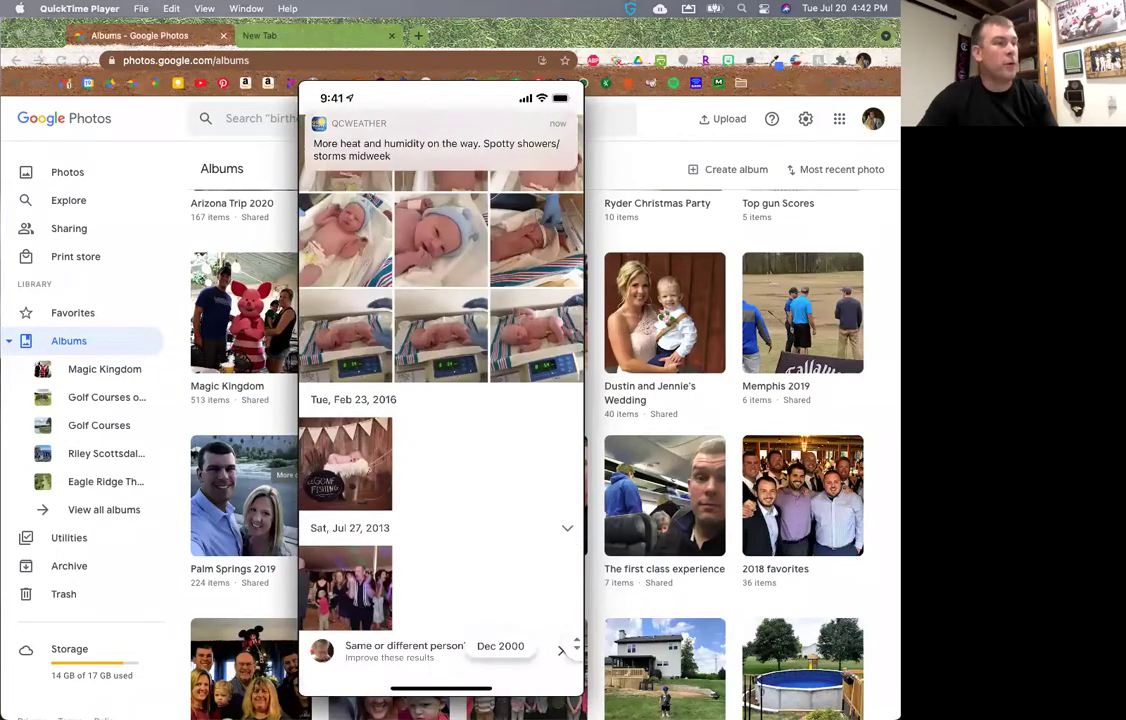
scroll(441, 400, up, 3)
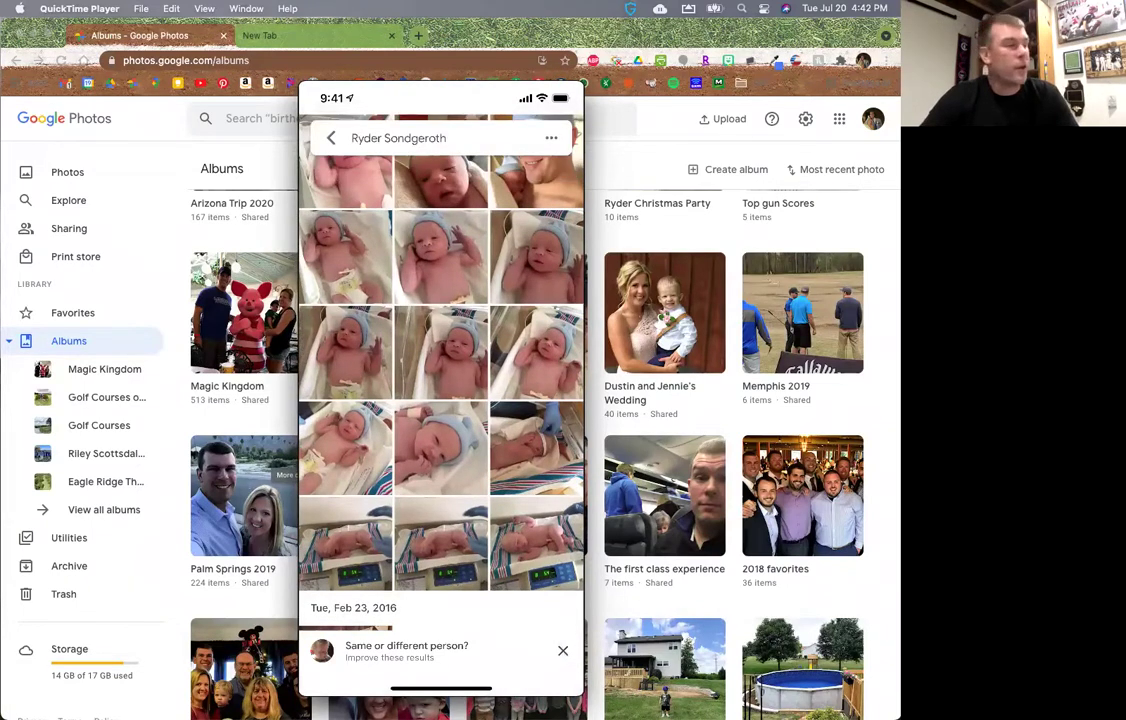
scroll(441, 400, down, 2)
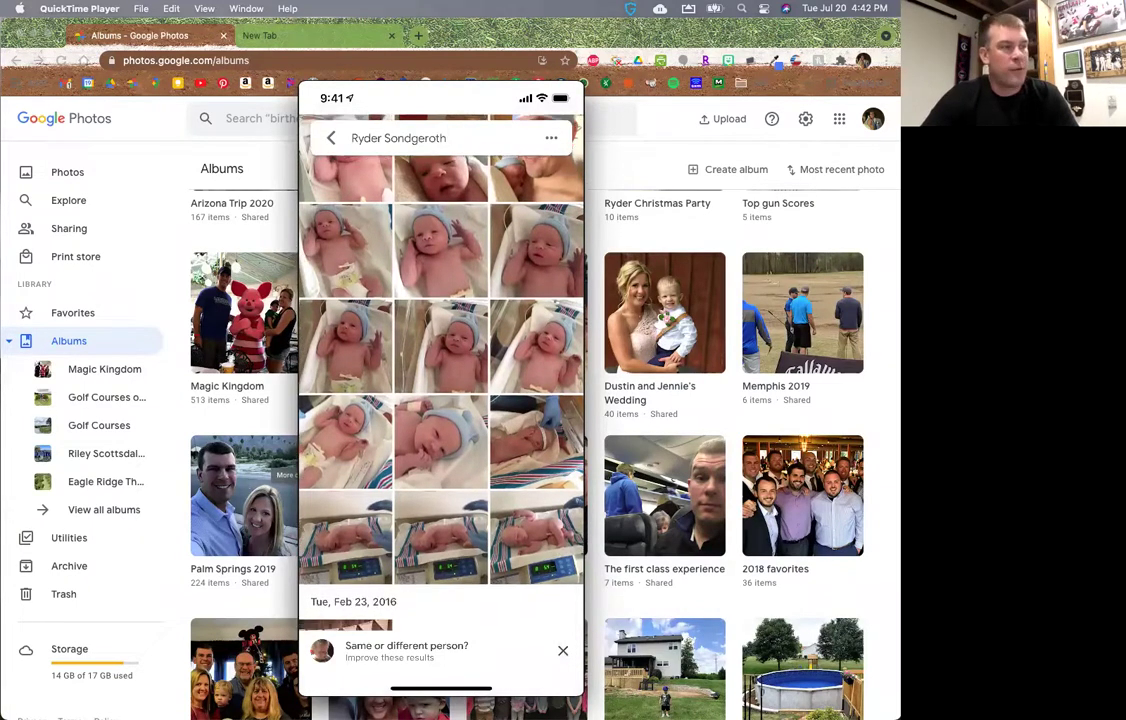
scroll(441, 400, up, 3)
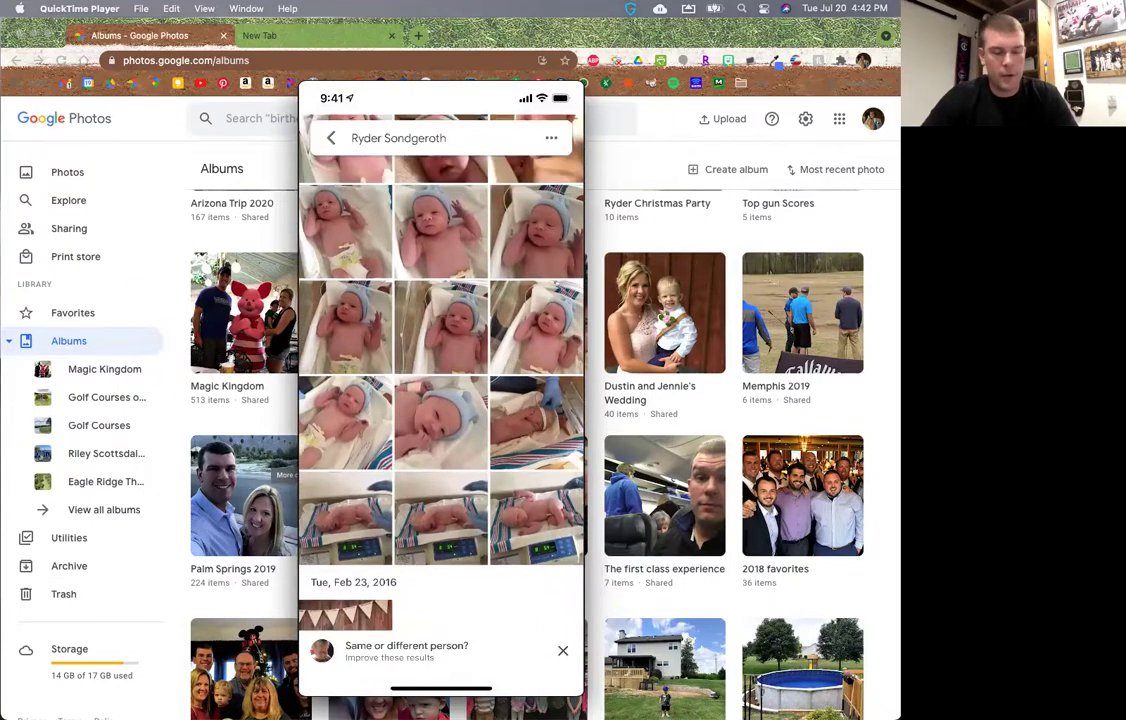
scroll(441, 400, up, 5)
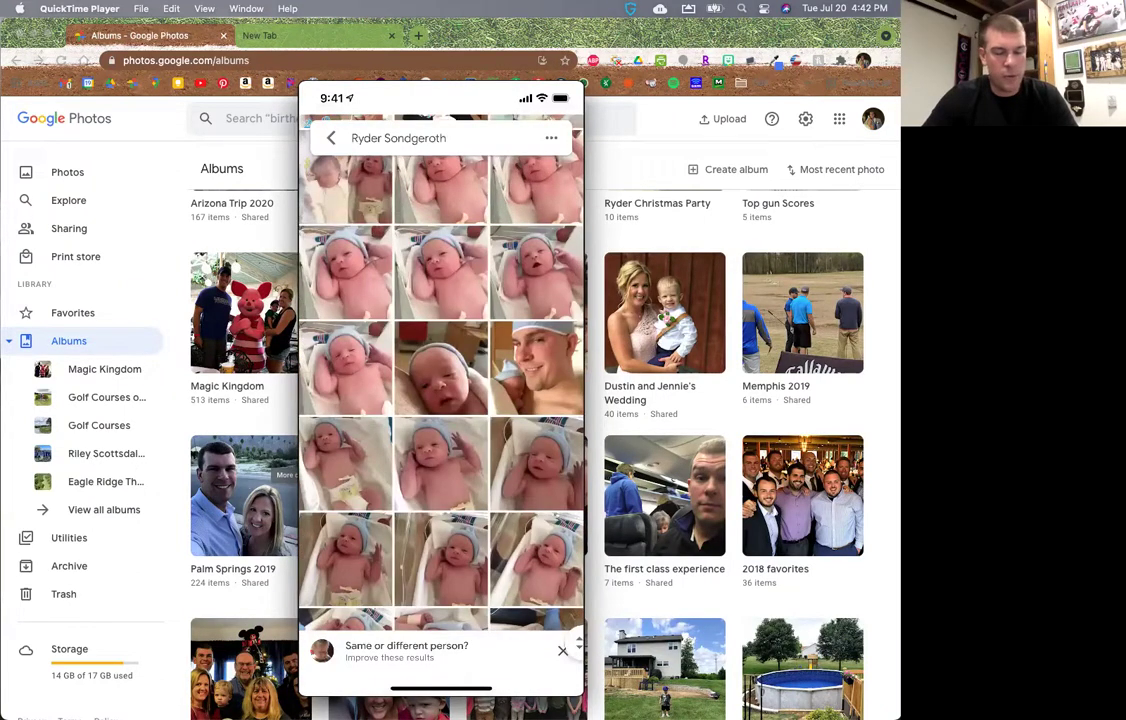
drag(576, 643, 576, 352)
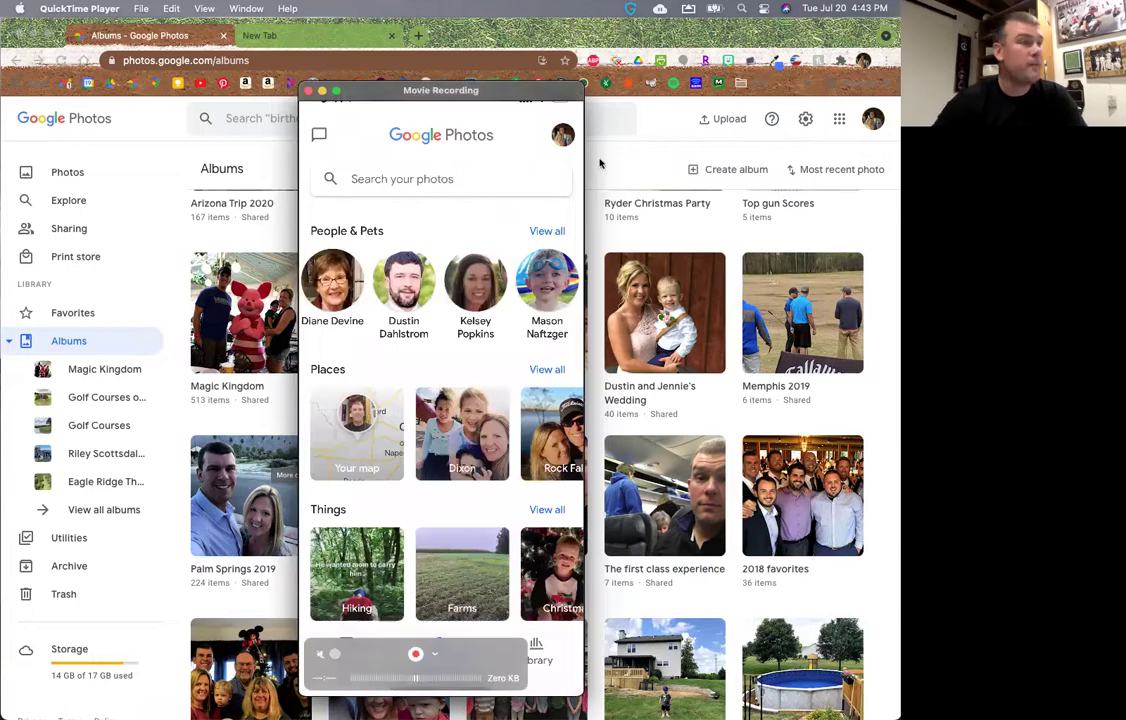
From the web Photos timeline, run a keyword search for 'lake'.
click(68, 173)
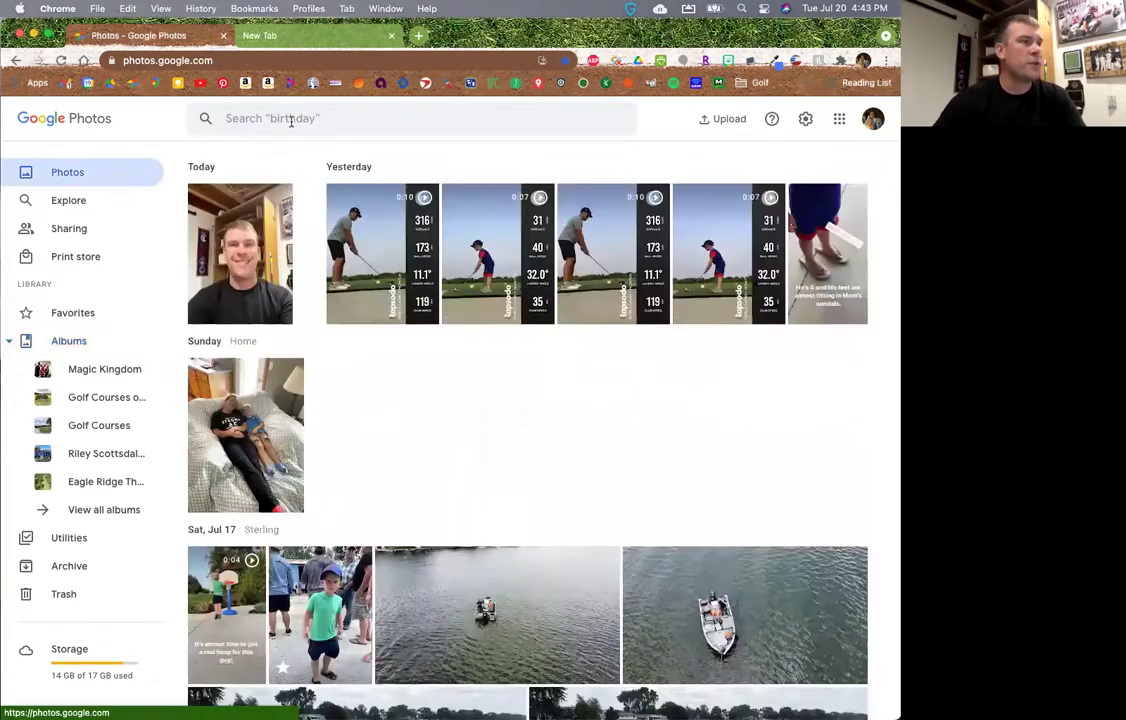
click(291, 121)
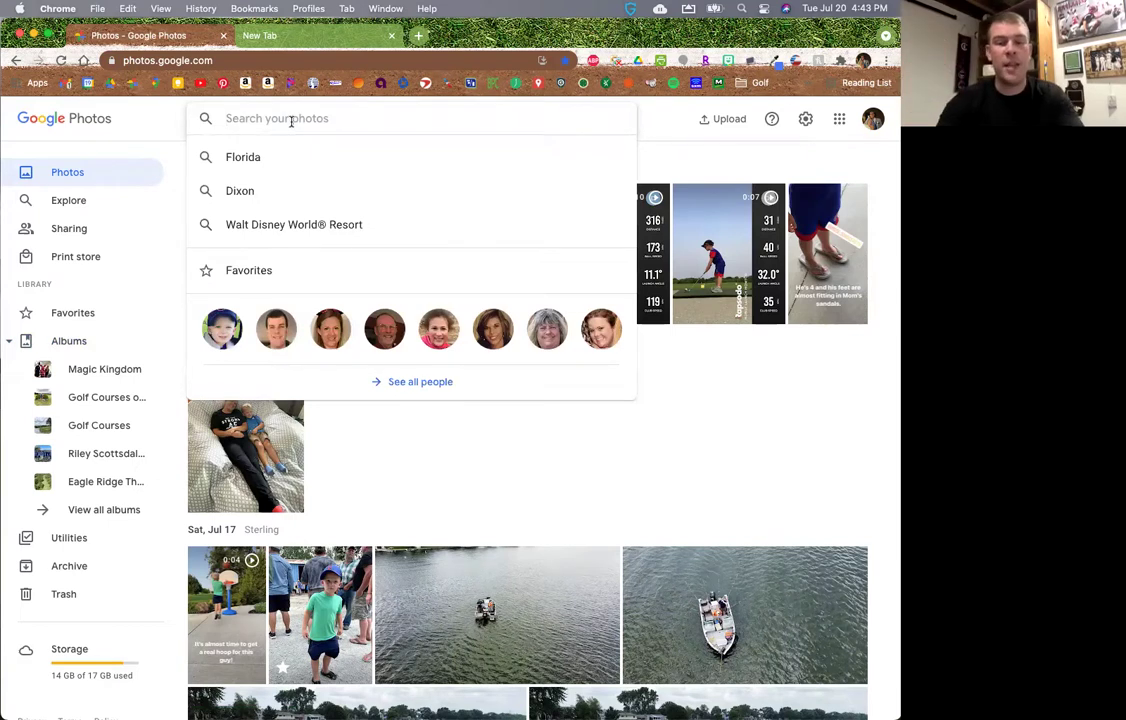
text(lake)
key(Return)
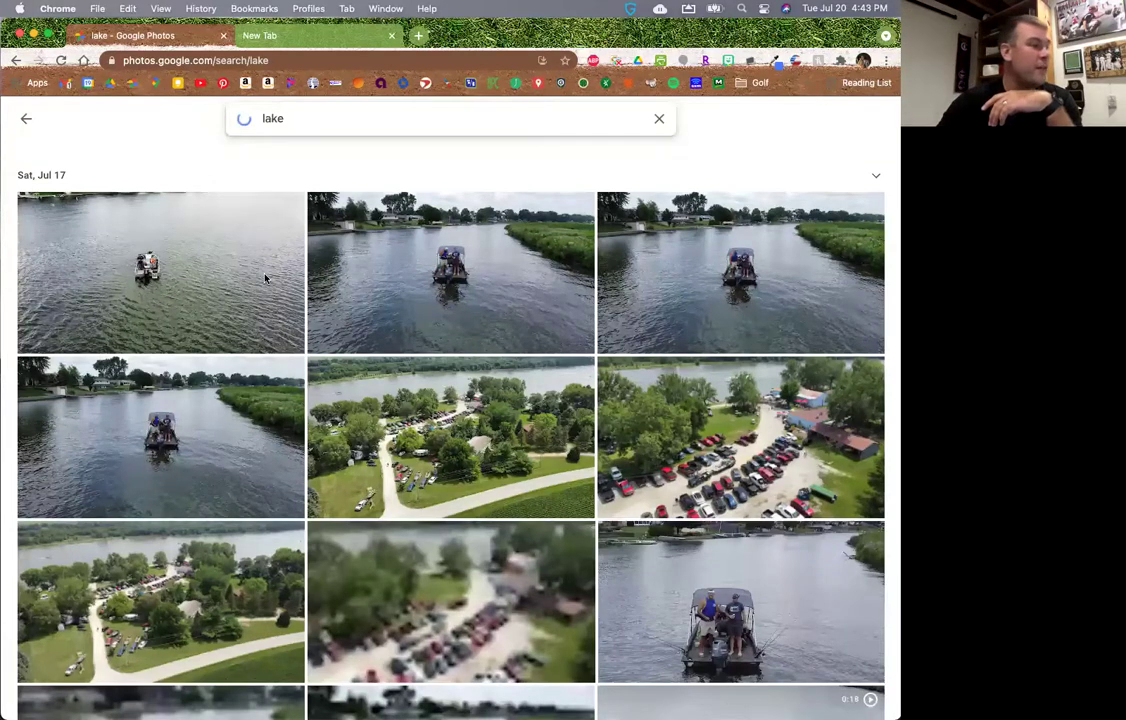
View the Jun 25 photo of the boys from the lake results, then close it.
scroll(265, 278, down, 10)
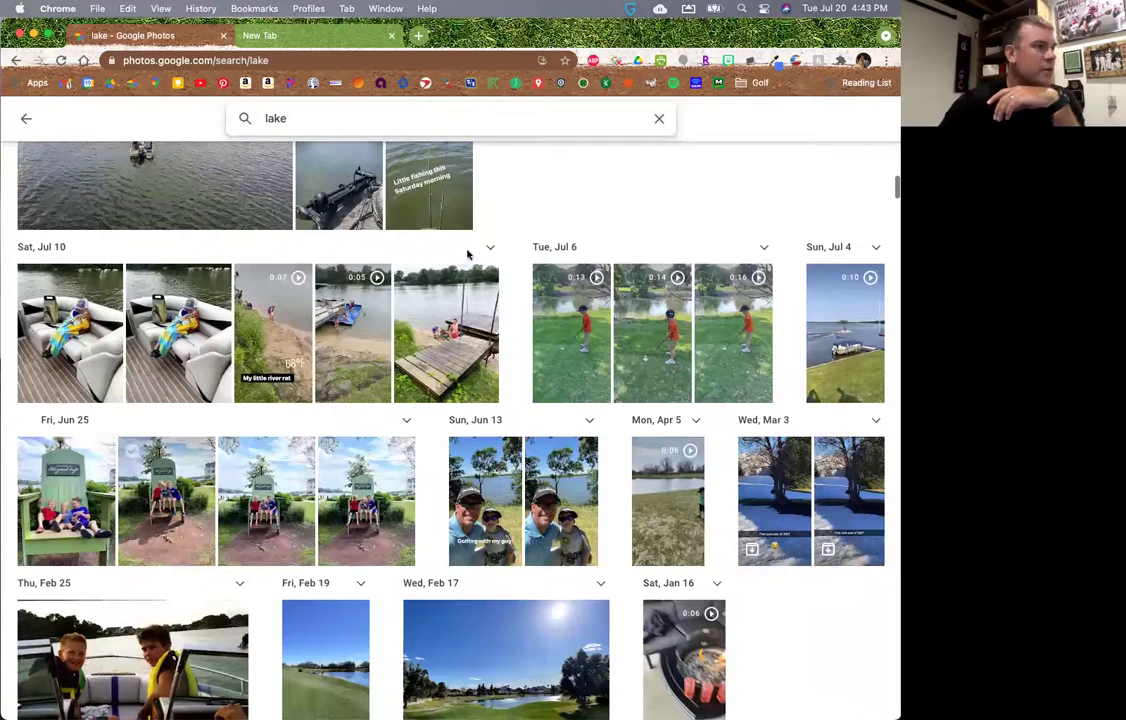
click(437, 256)
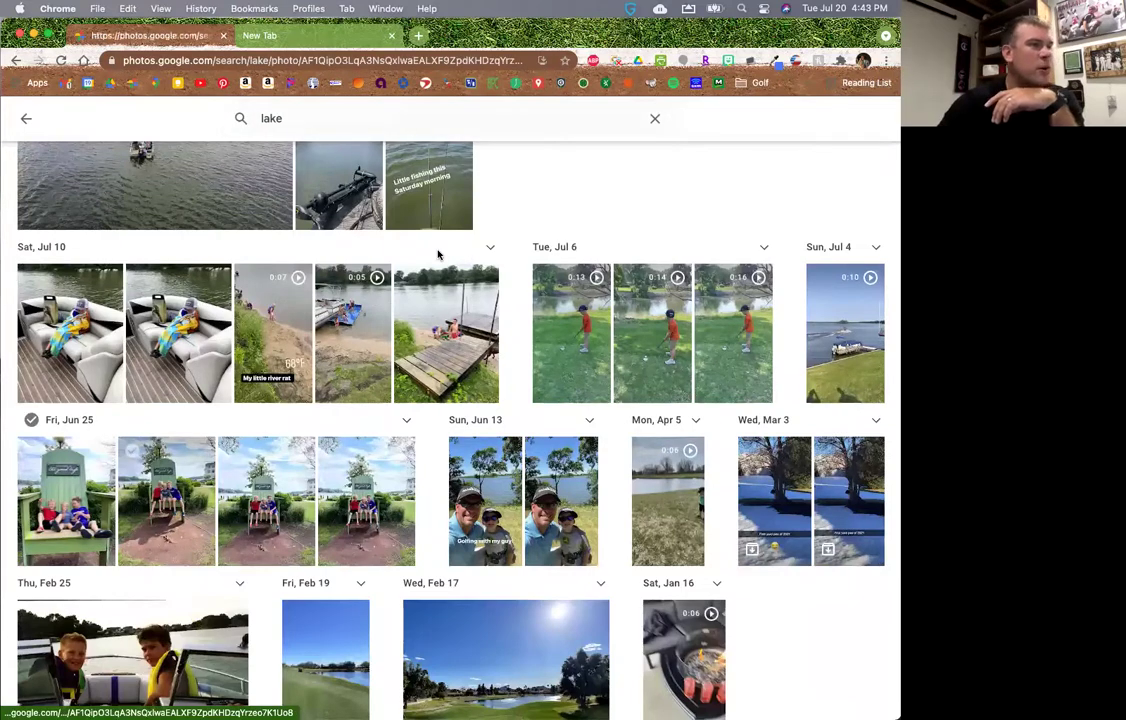
scroll(437, 254, up, 5)
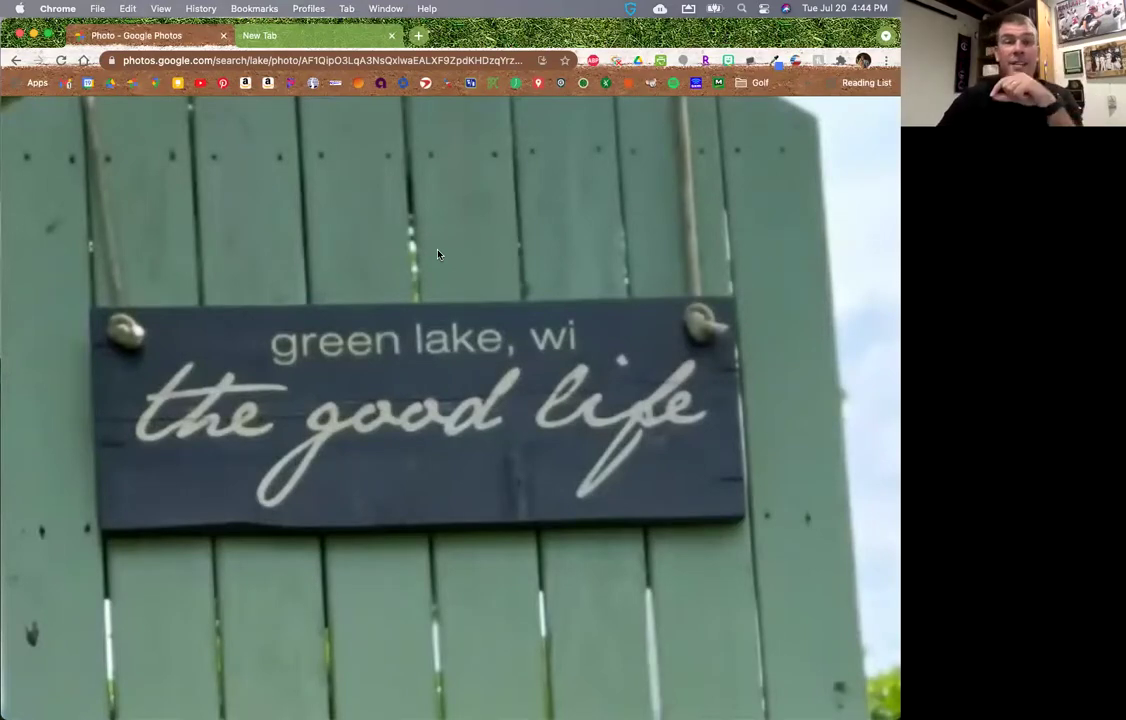
scroll(434, 251, down, 5)
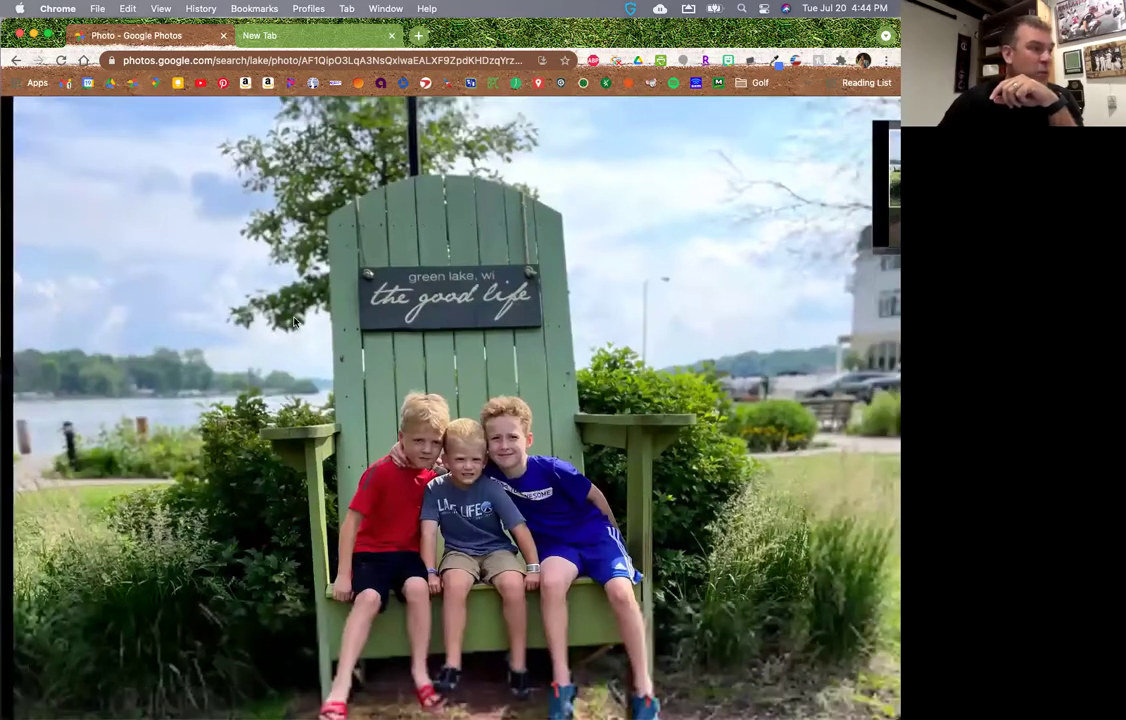
scroll(402, 247, down, 2)
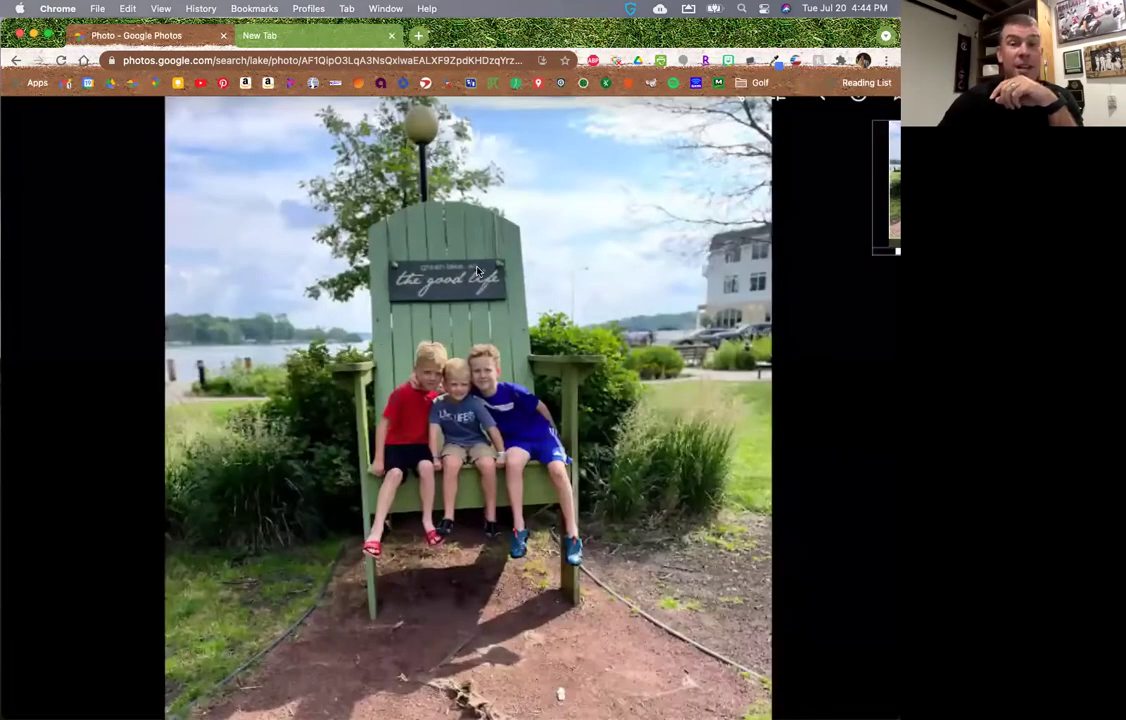
scroll(143, 153, down, 2)
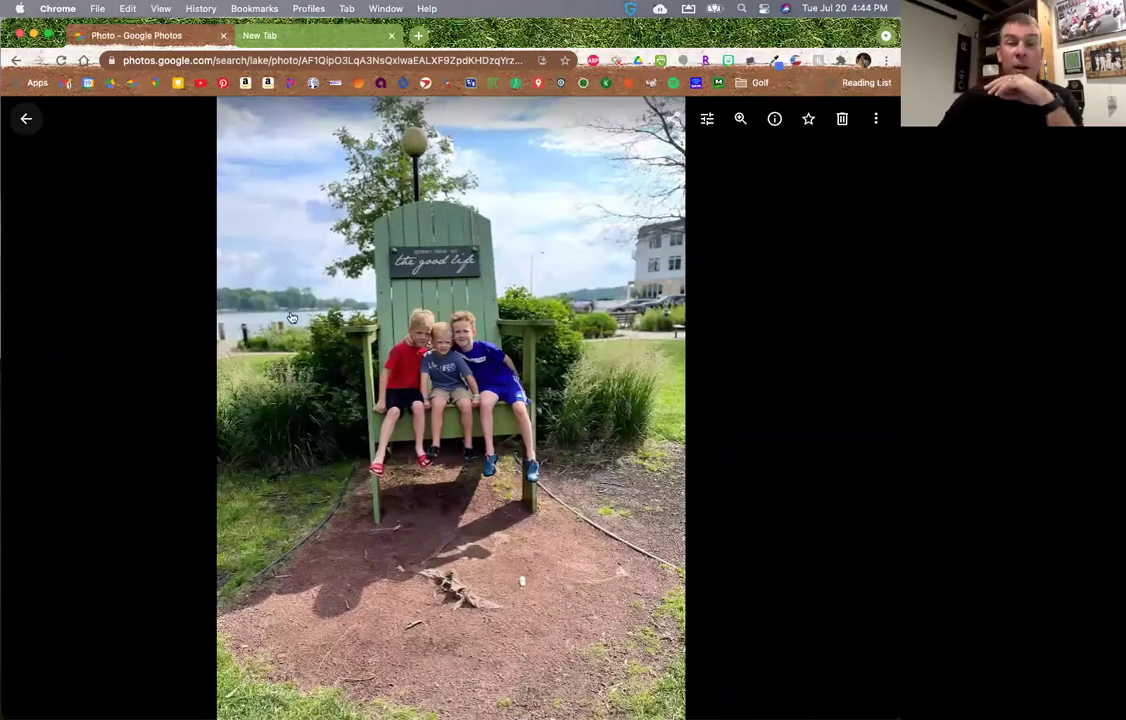
key(Escape)
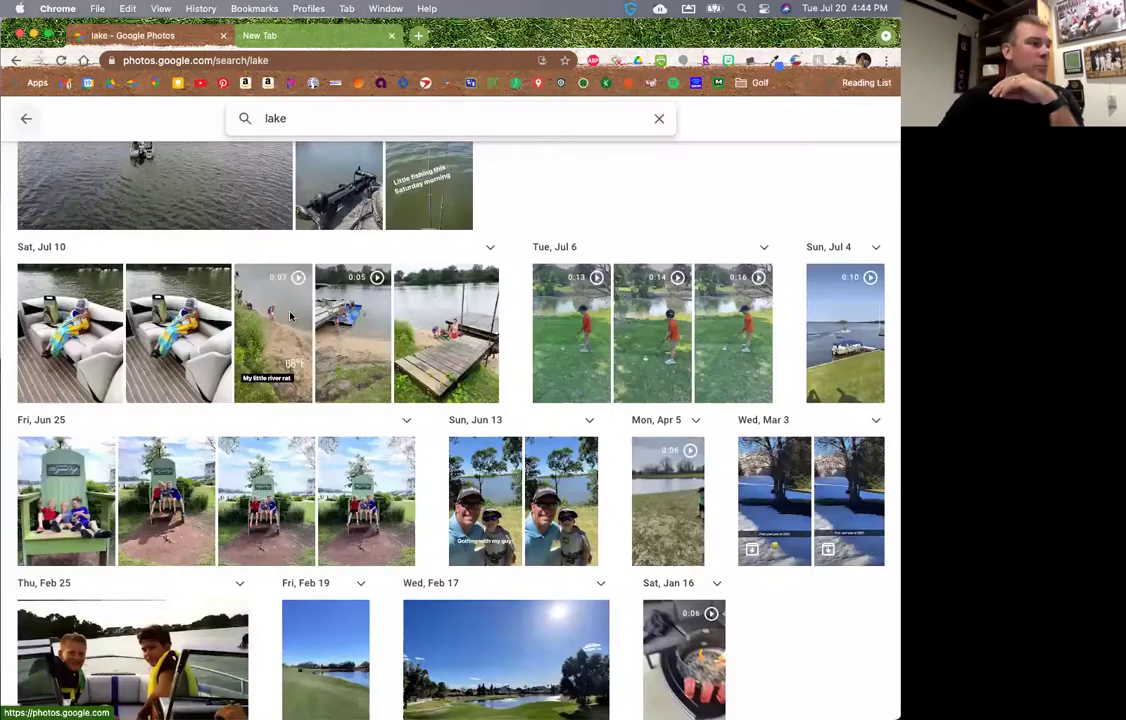
Delete 'lake' from the search box to bring back the default suggestions.
scroll(327, 118, up, 5)
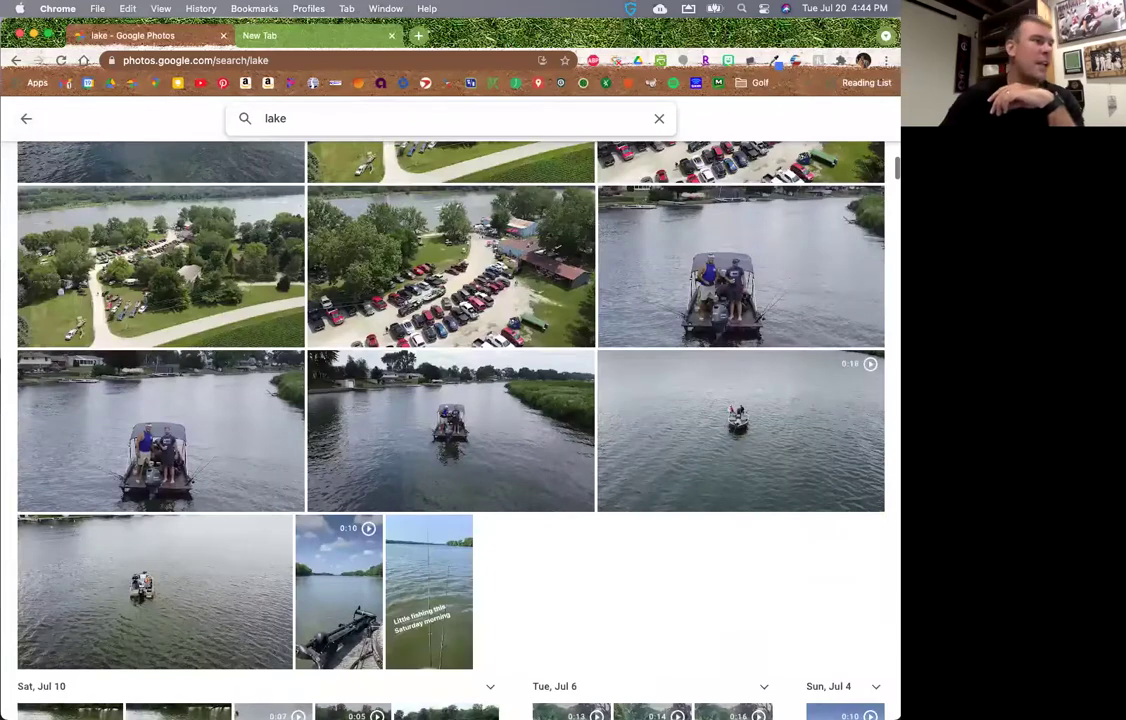
click(327, 118)
key(BackSpace)
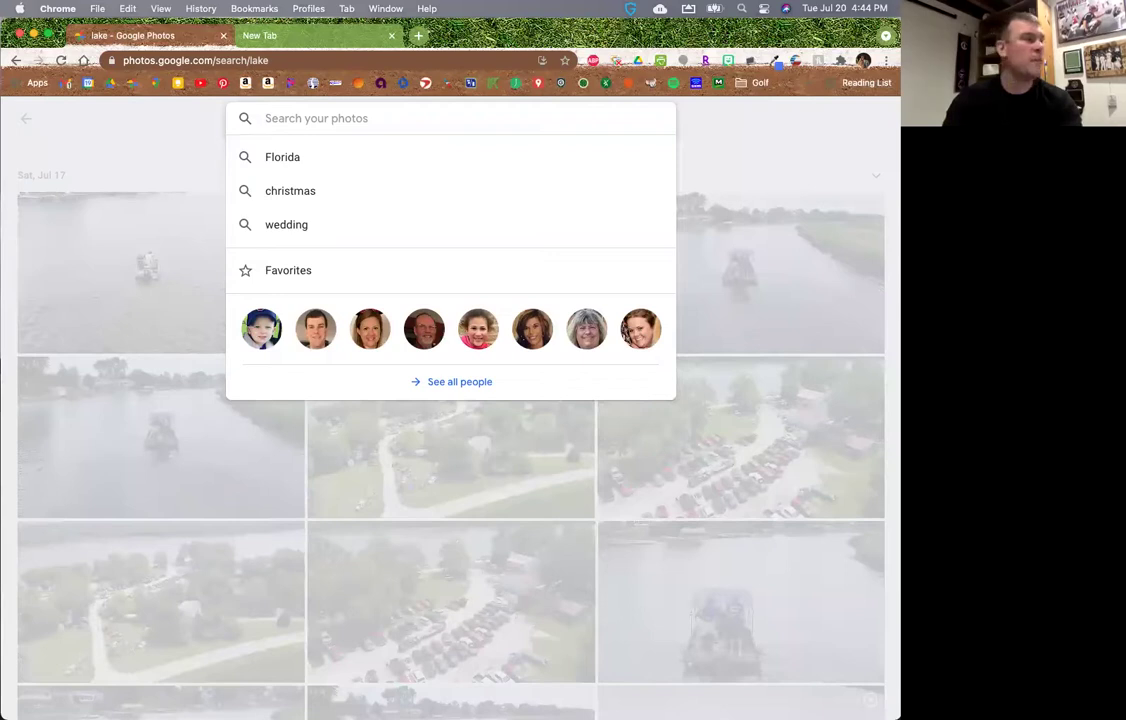
Search for 'baseball', view the Feb 1, 2020 group photo, then return from the results.
text(baseball)
key(Return)
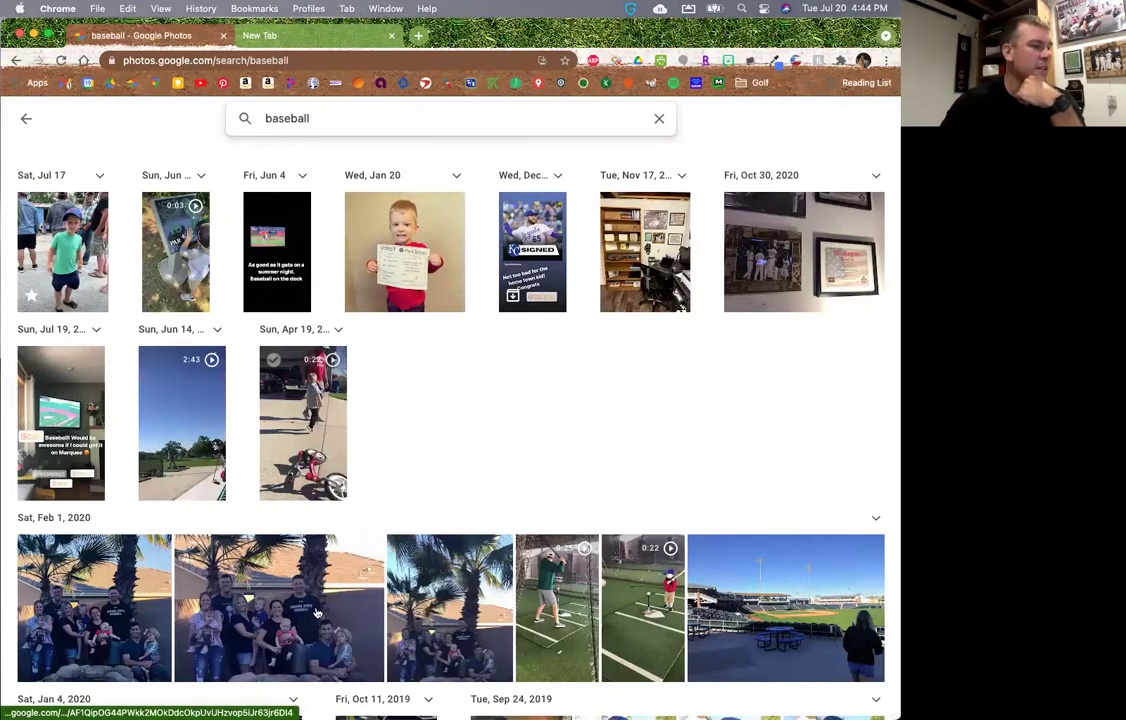
scroll(300, 570, down, 2)
click(291, 531)
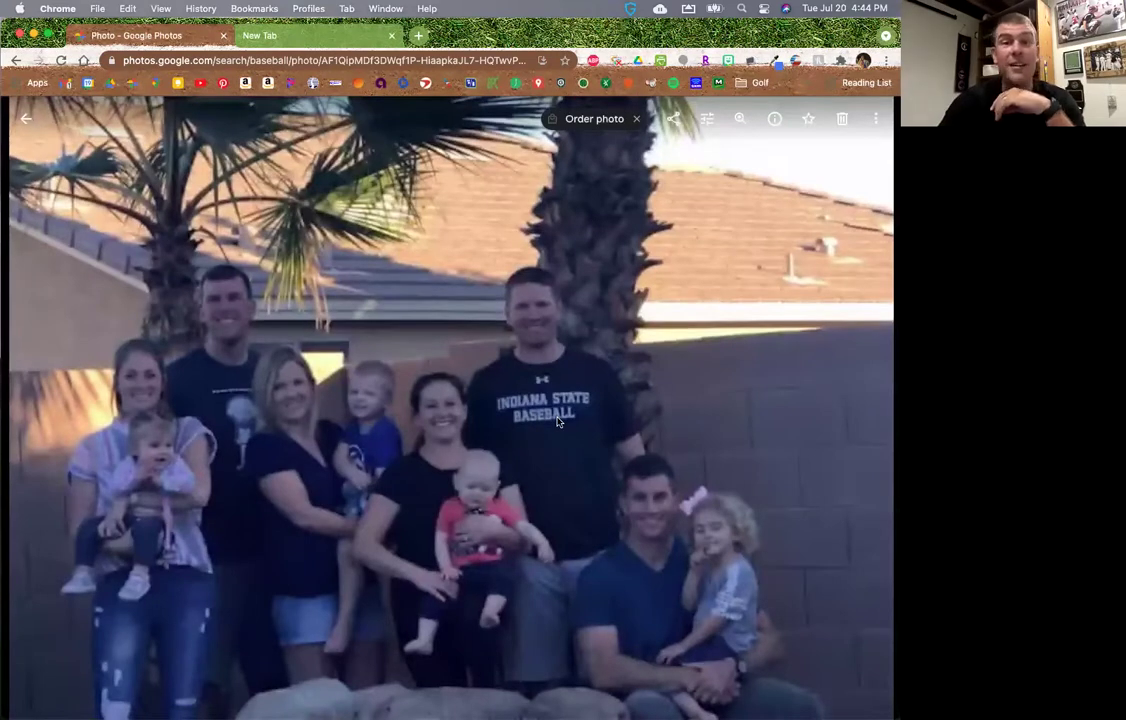
click(40, 122)
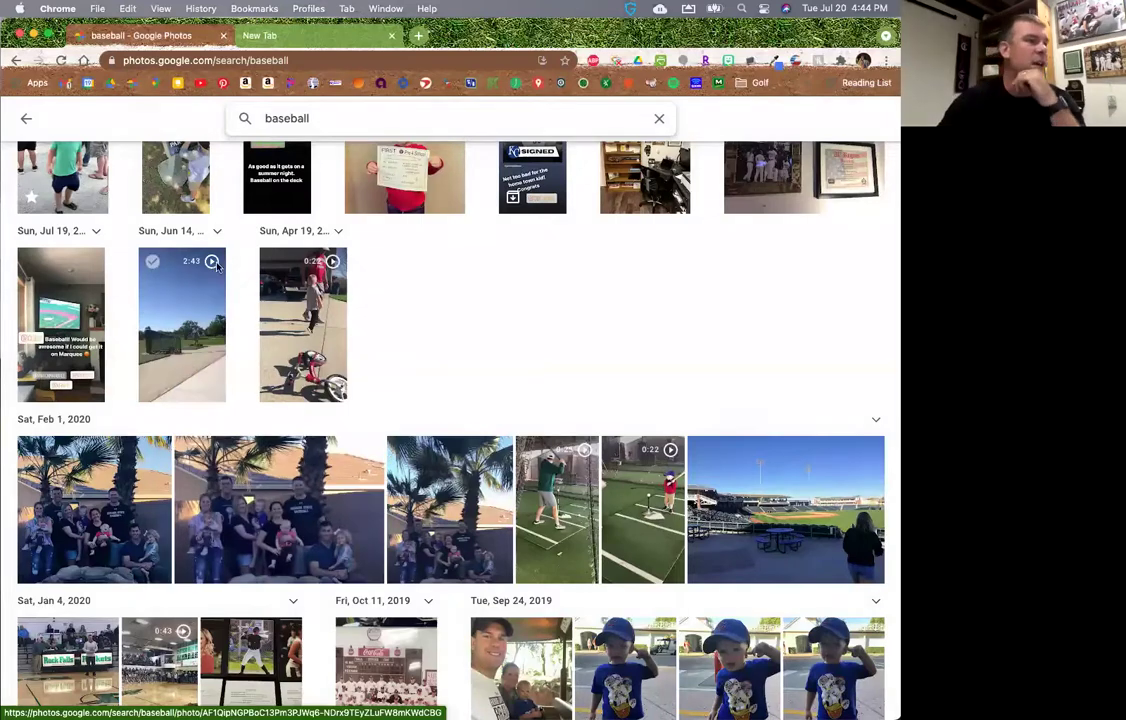
scroll(465, 306, up, 2)
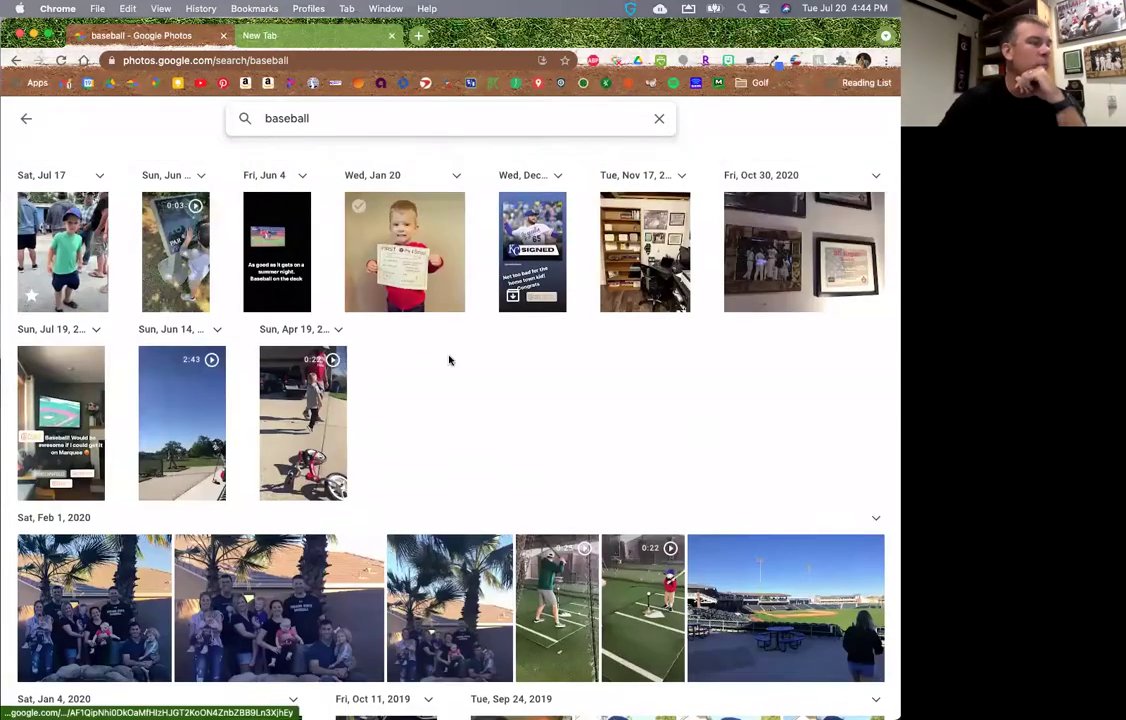
click(30, 120)
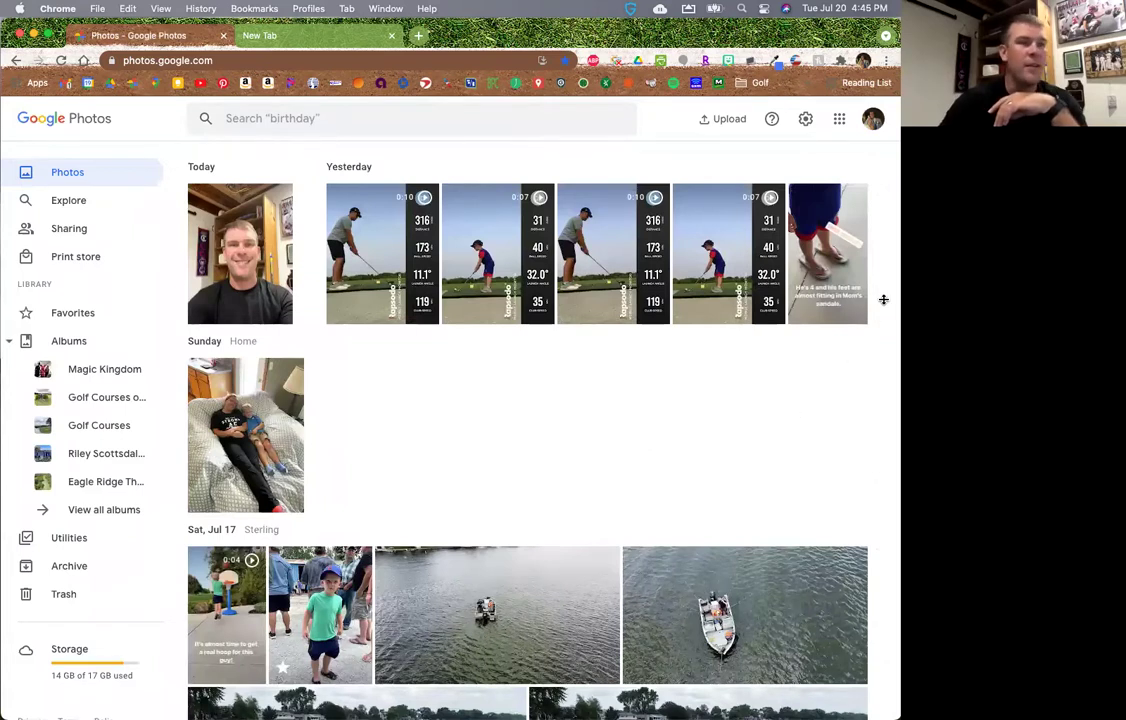
Jump the main library timeline to October 2015 with the date scrubber.
mouse_move(887, 388)
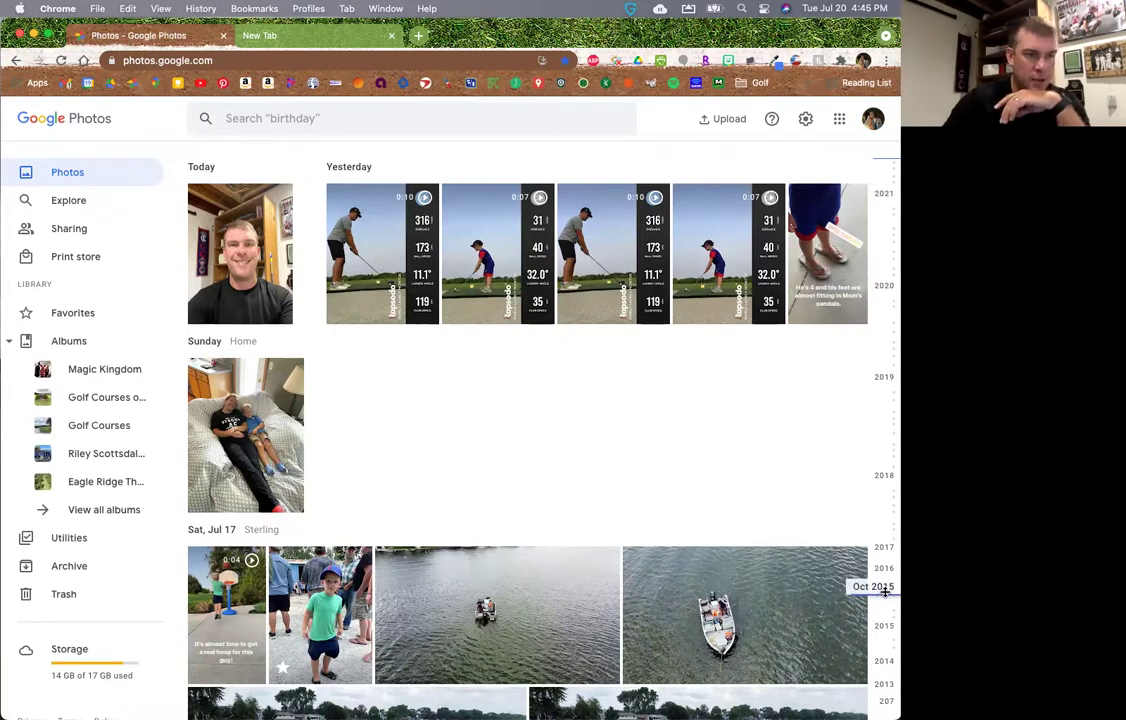
click(885, 589)
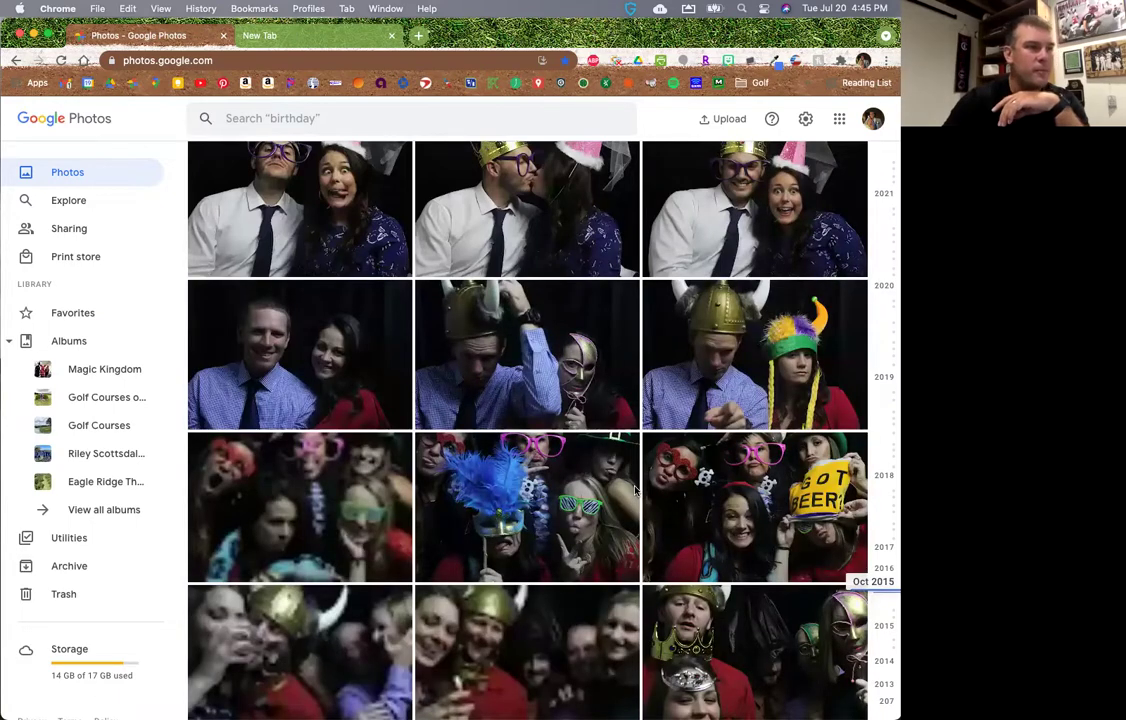
Scroll through the October 2015 wedding photos in the timeline.
scroll(634, 489, down, 5)
scroll(634, 489, down, 5)
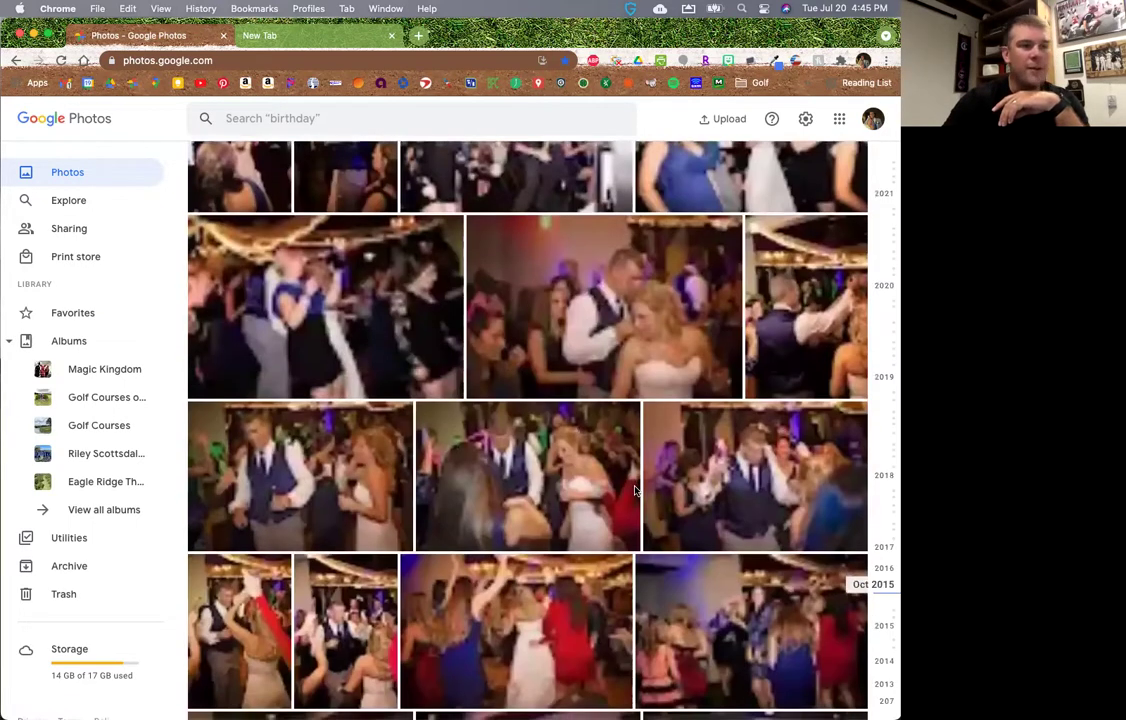
scroll(634, 489, down, 5)
scroll(634, 489, down, 5)
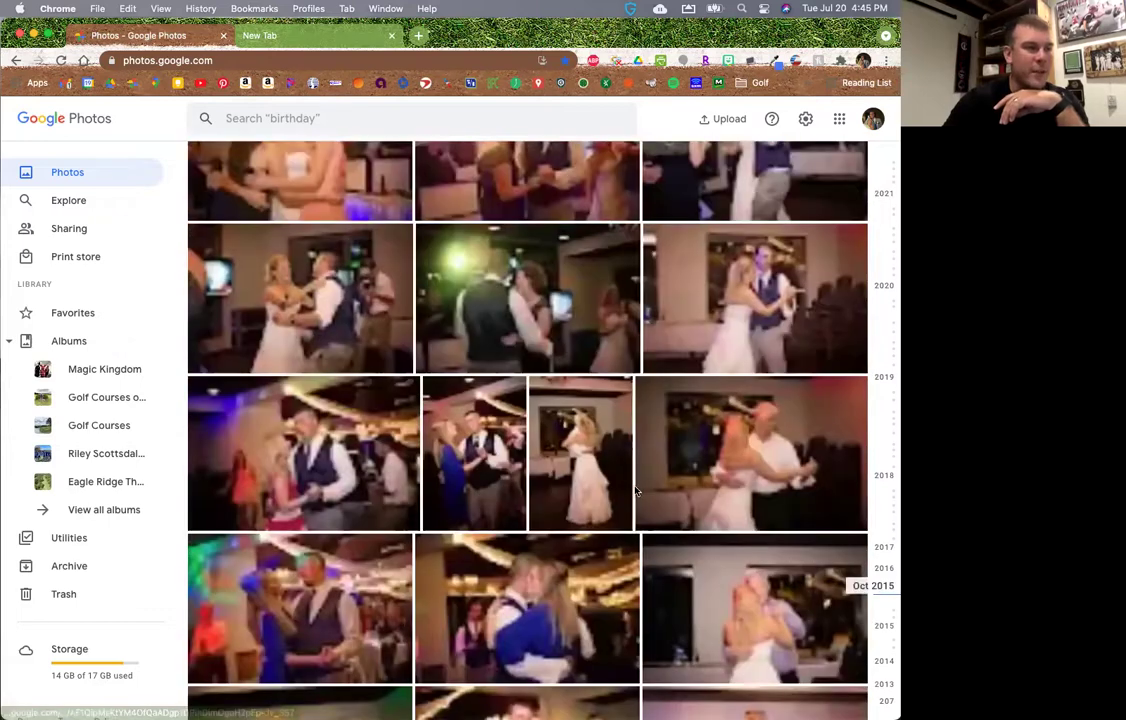
scroll(780, 525, down, 5)
scroll(886, 609, down, 5)
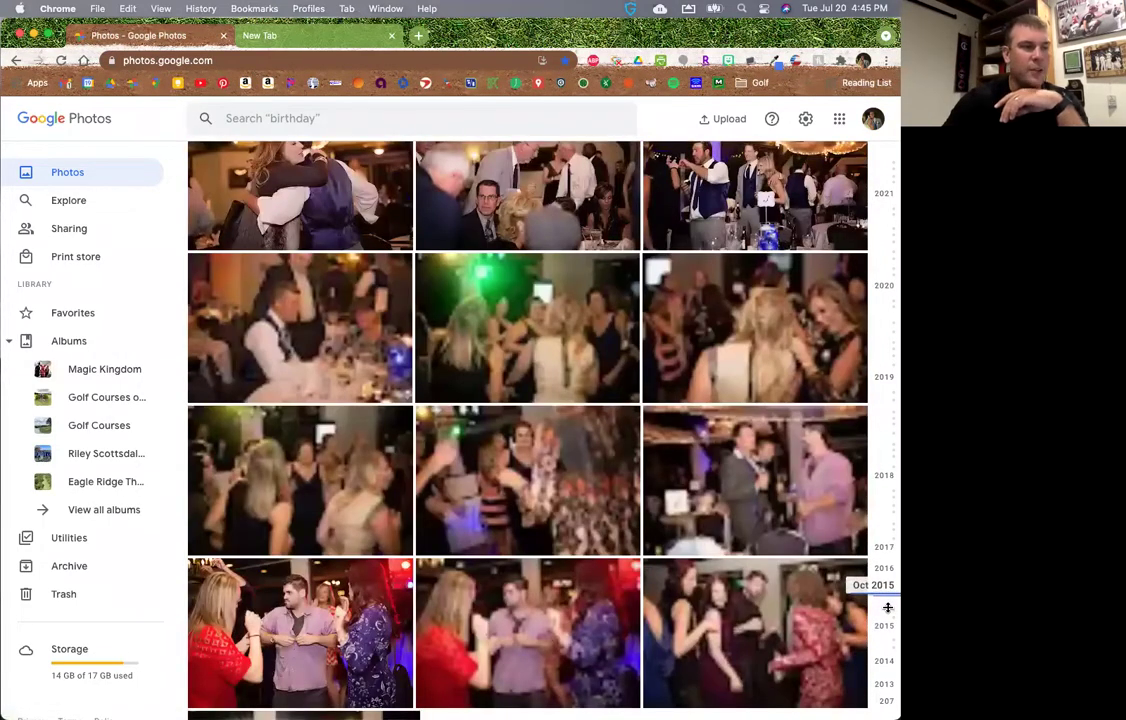
Jump to September 2019 and scroll to the Sep 20 Walt Disney World Resort photos.
click(887, 607)
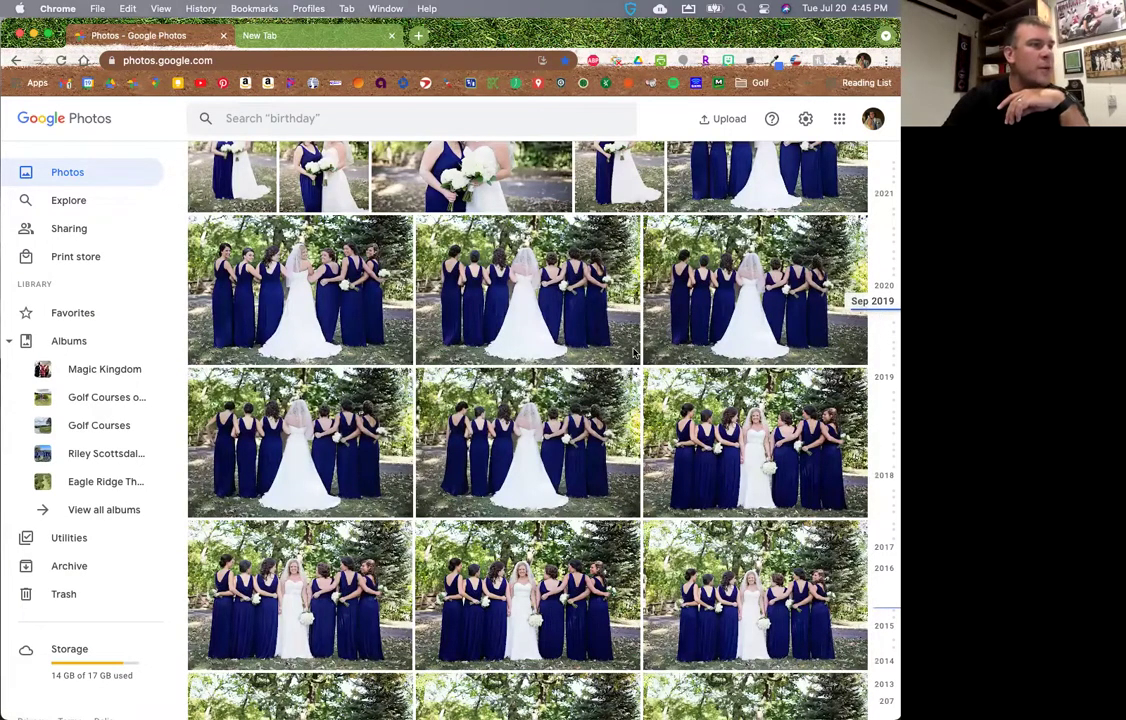
scroll(633, 352, down, 10)
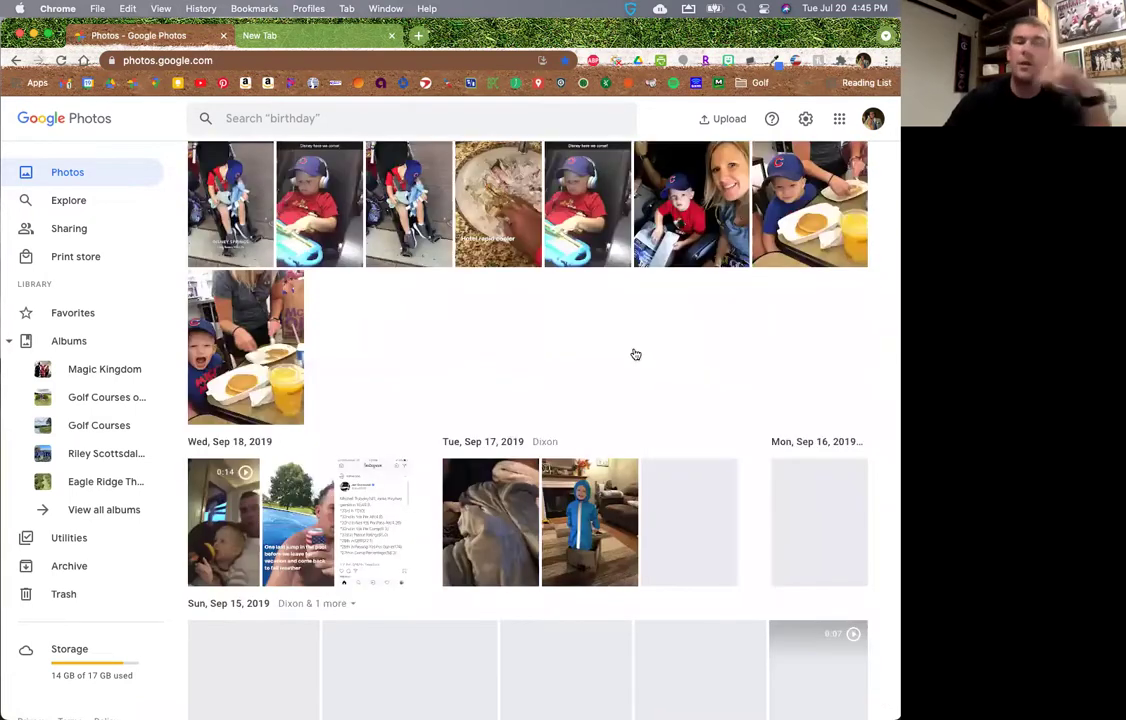
scroll(635, 354, up, 3)
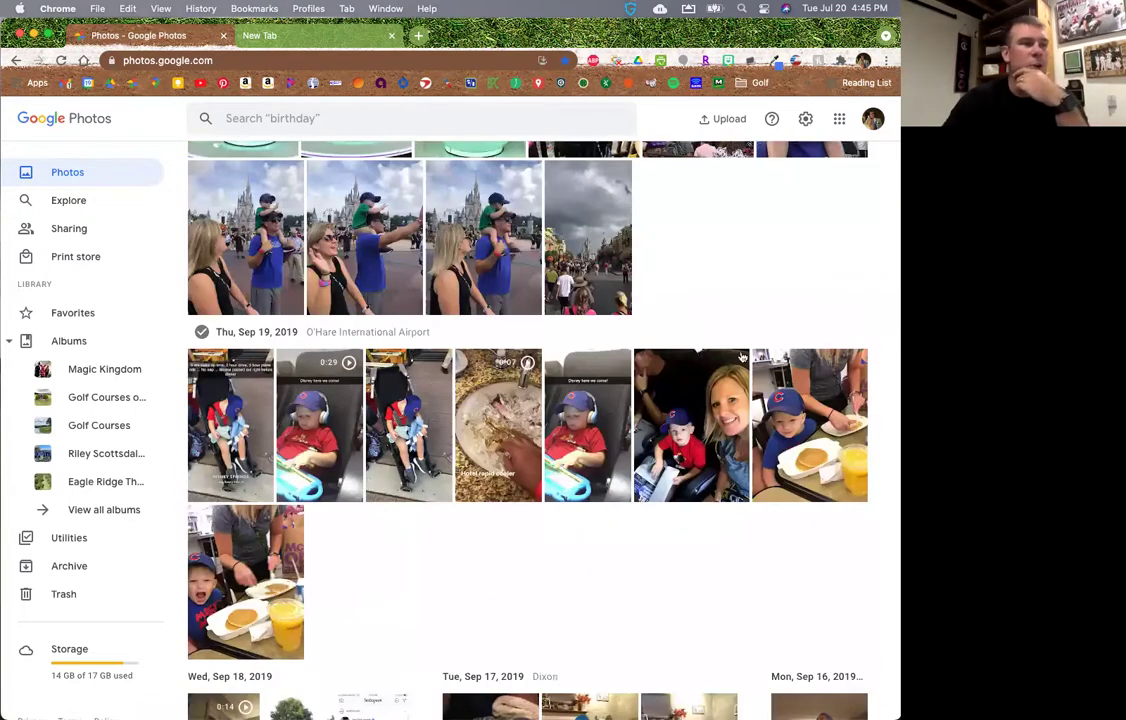
scroll(742, 357, up, 5)
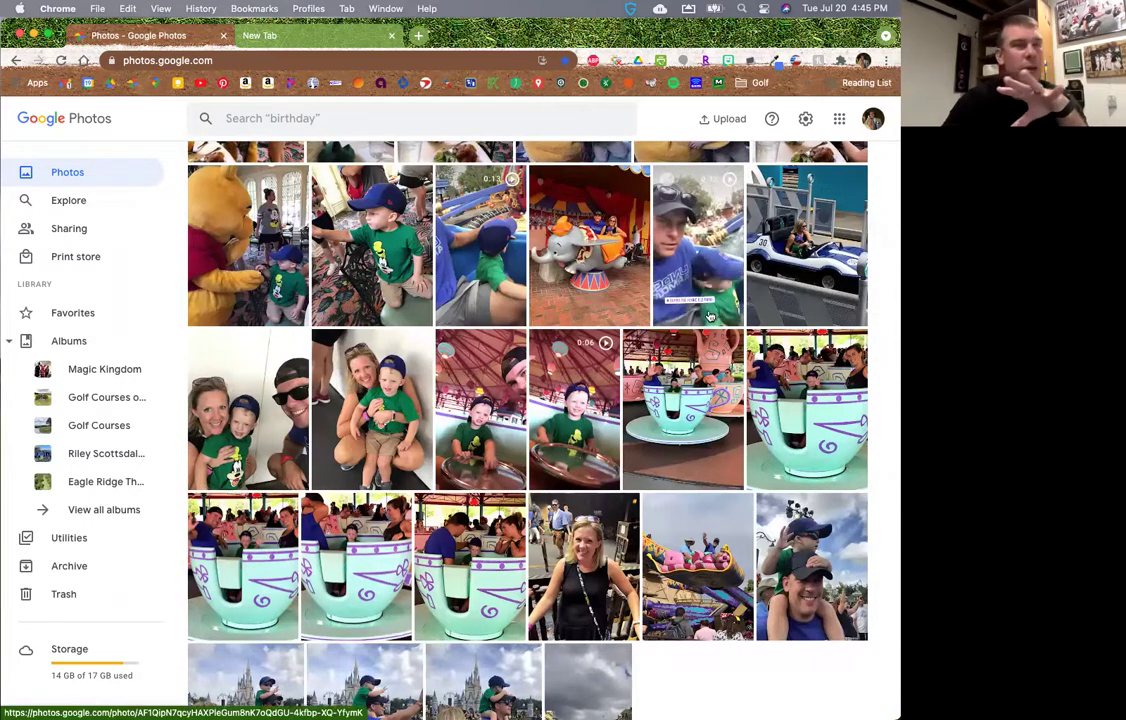
scroll(449, 398, up, 1)
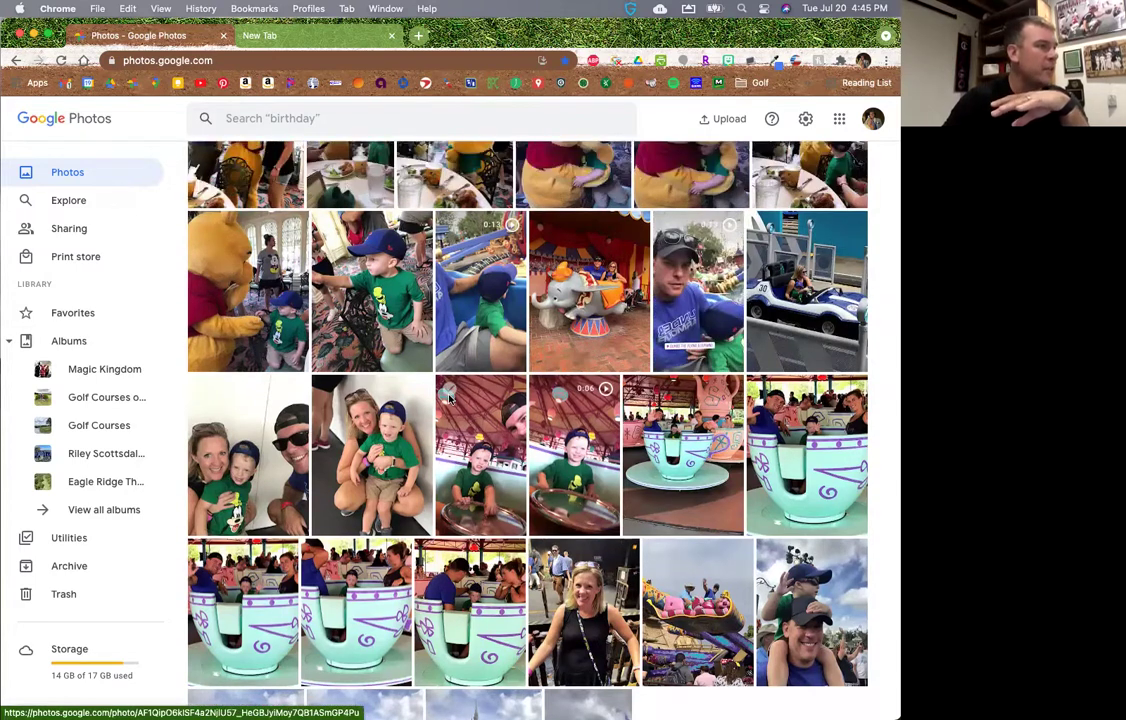
scroll(449, 398, up, 3)
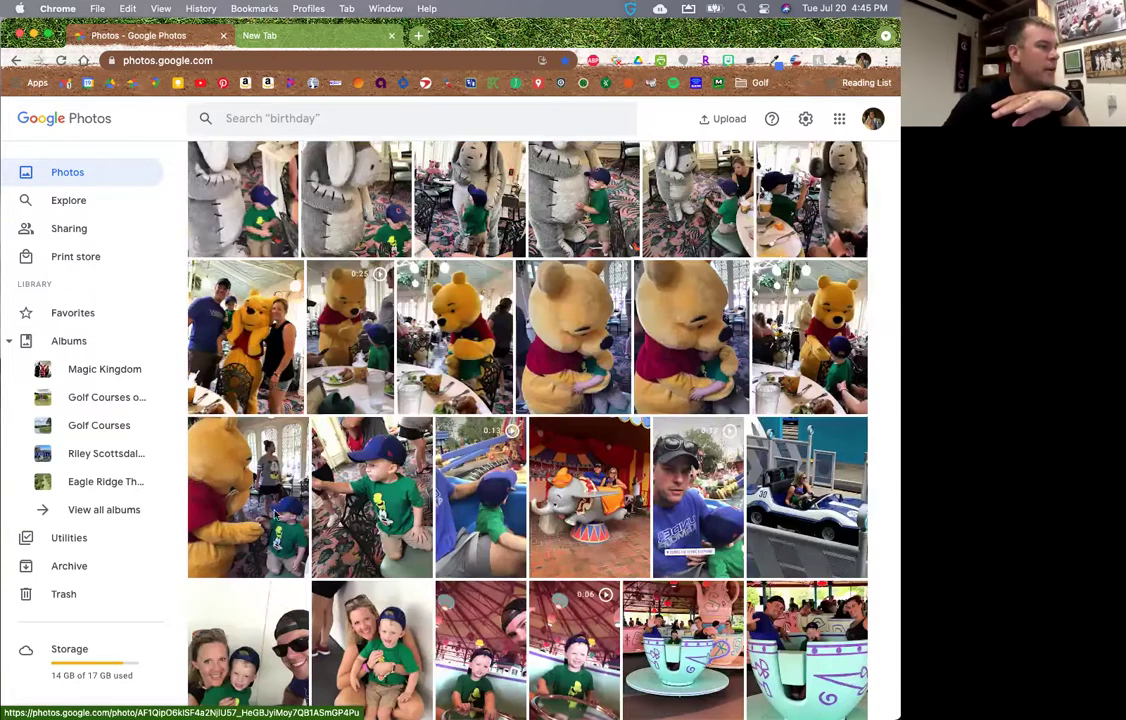
scroll(250, 445, down, 20)
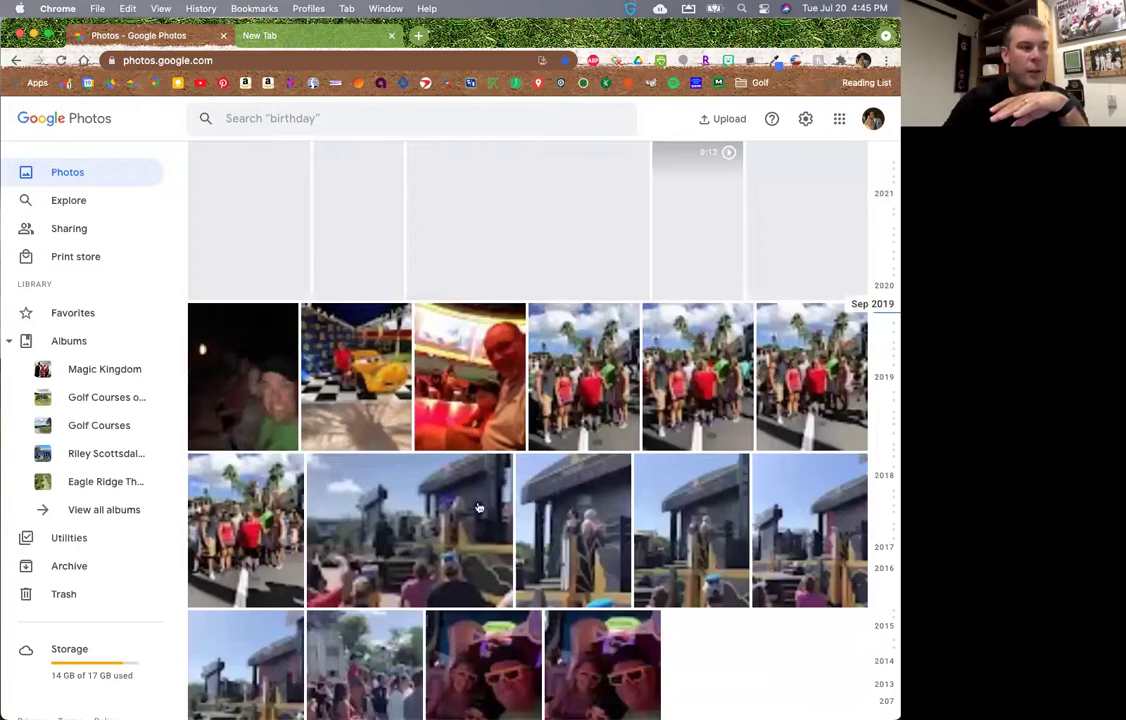
scroll(500, 498, down, 5)
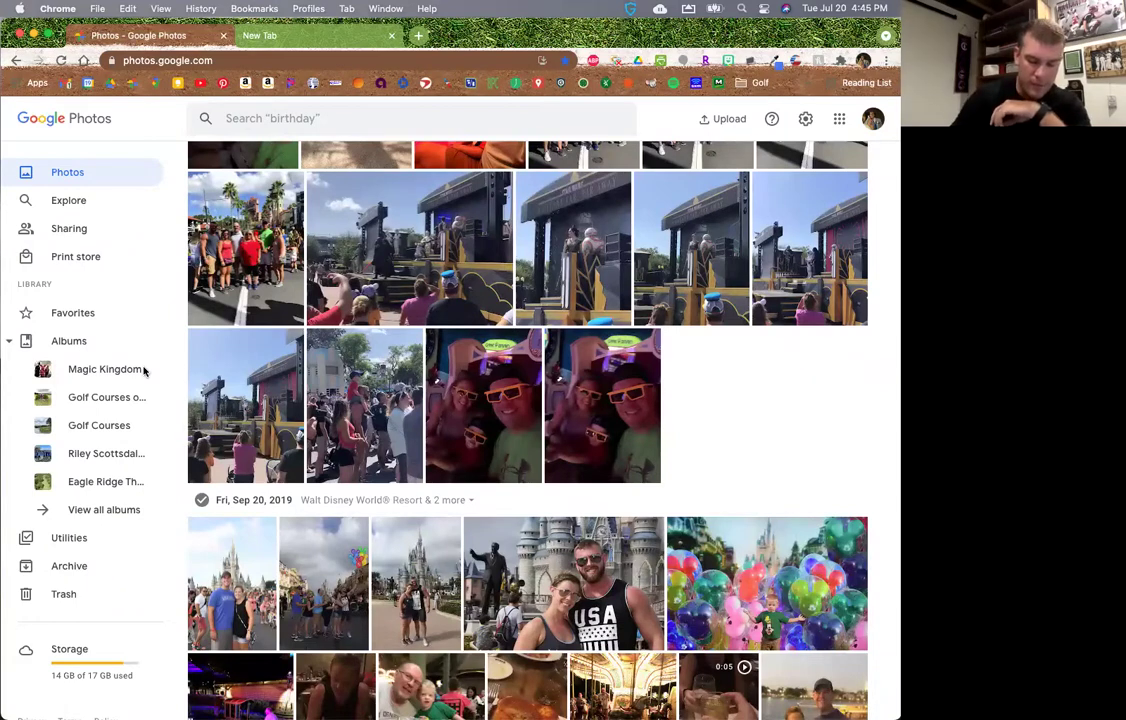
key(super+Tab)
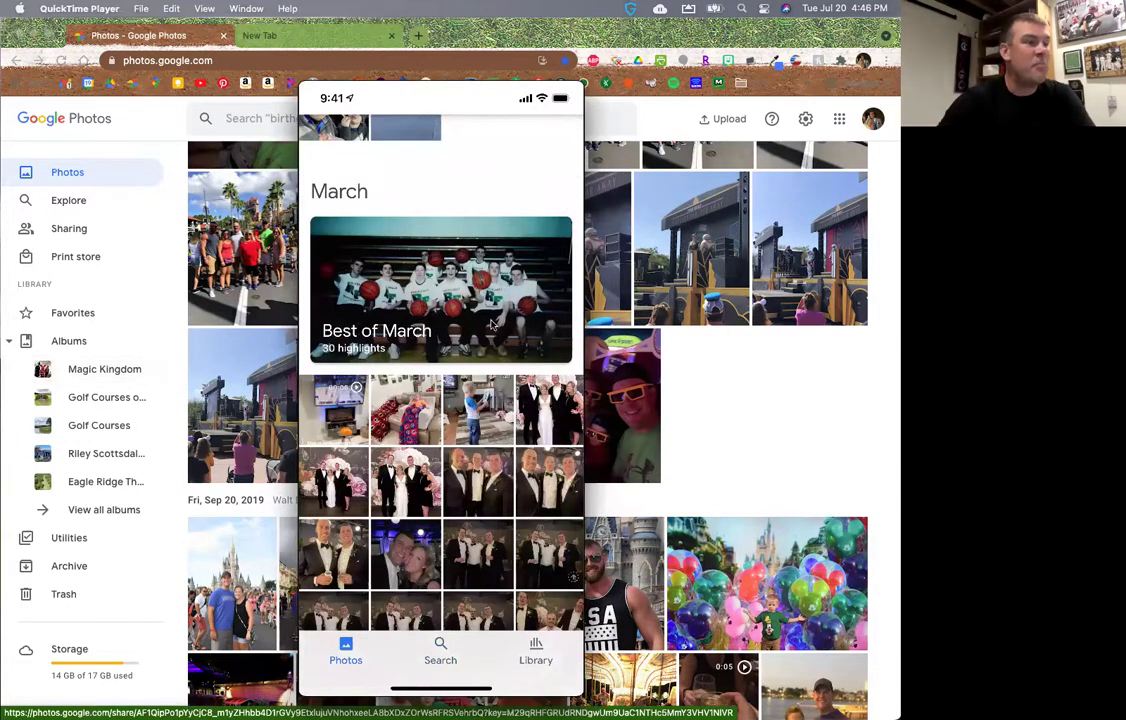
Show the mirrored iPhone Google Photos timeline with the 30-item Best of March highlights.
mouse_move(480, 323)
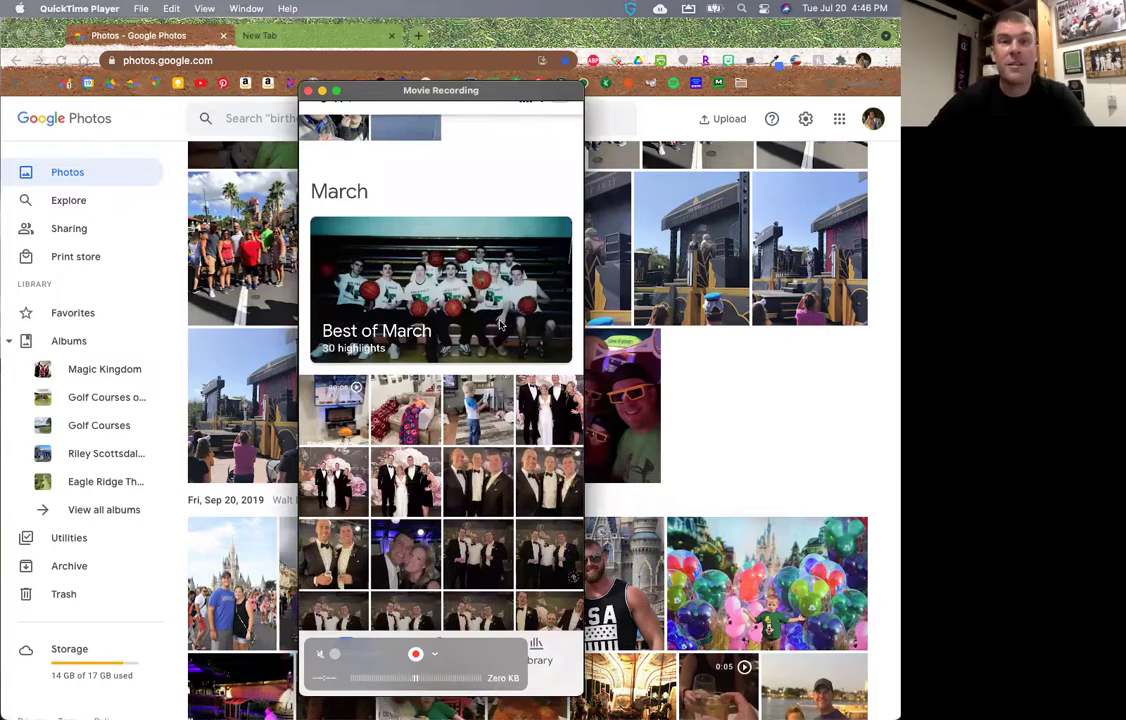
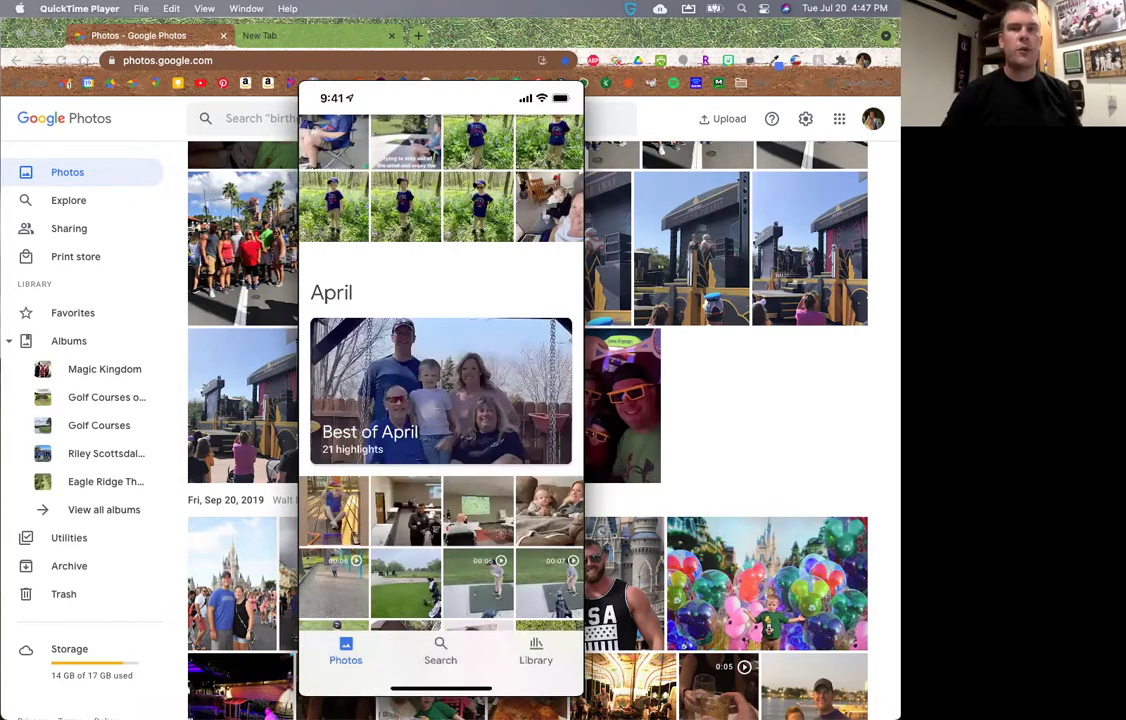
Move focus off the phone mirror and slide the Chrome window left to reveal the desktop screenshot.
click(593, 56)
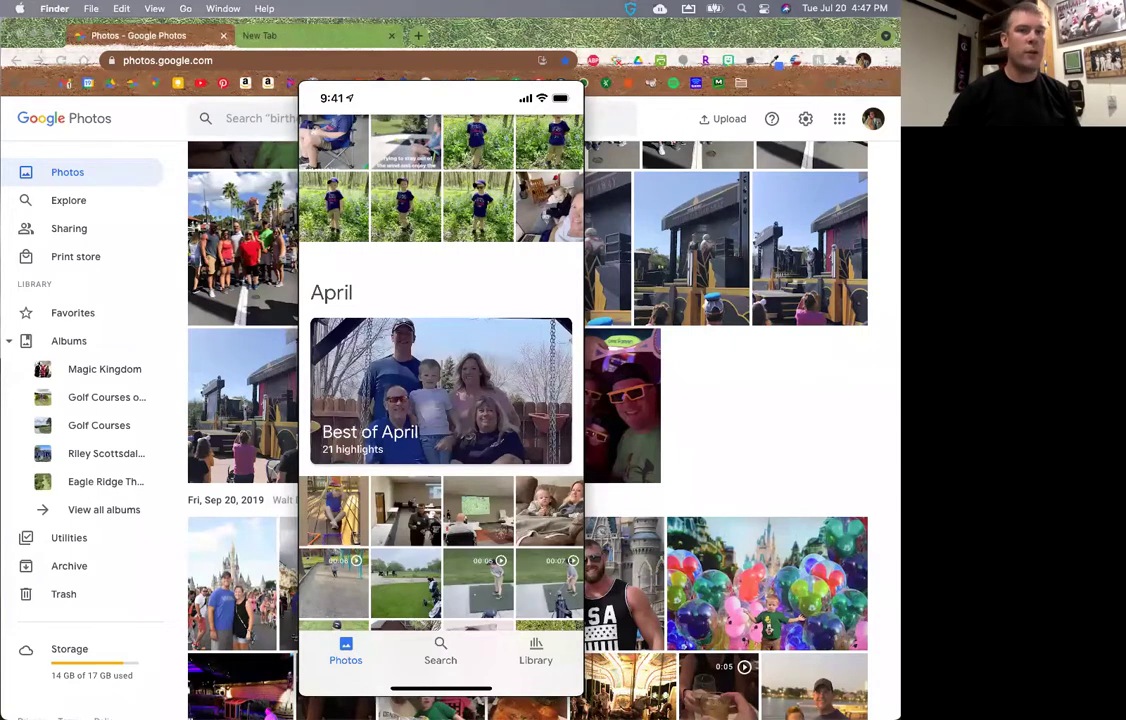
drag(593, 35, 433, 35)
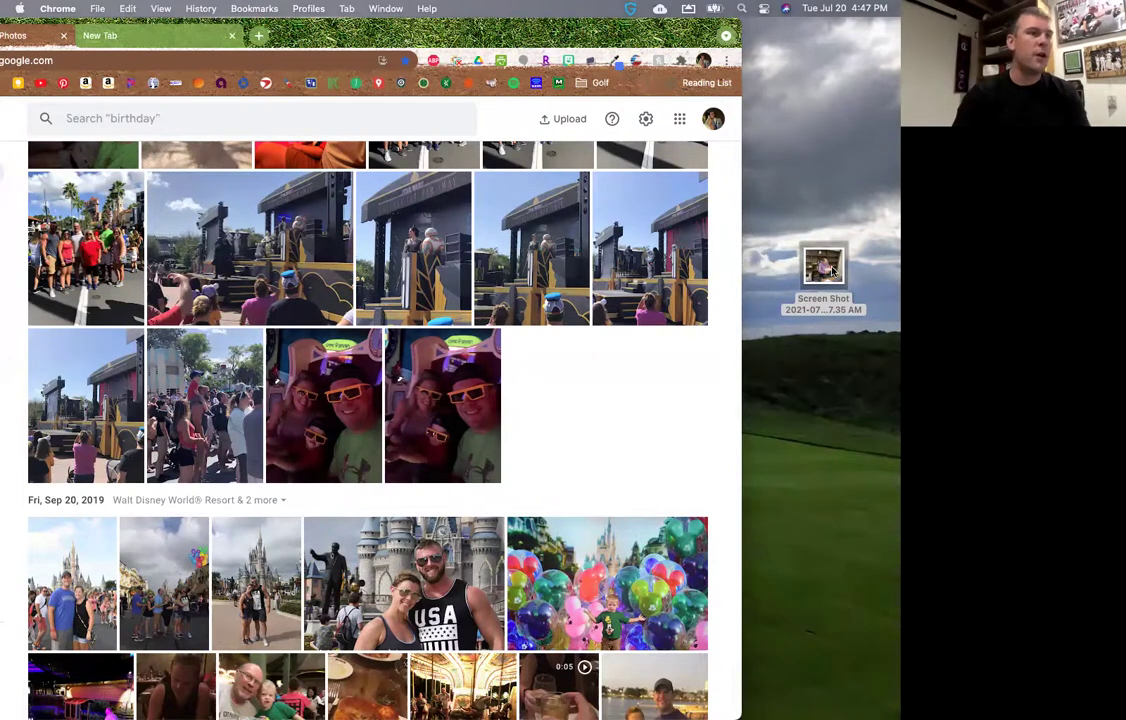
Preview the desktop Screen Shot in Preview, close it, and drop the file onto Google Photos to upload it.
double_click(832, 270)
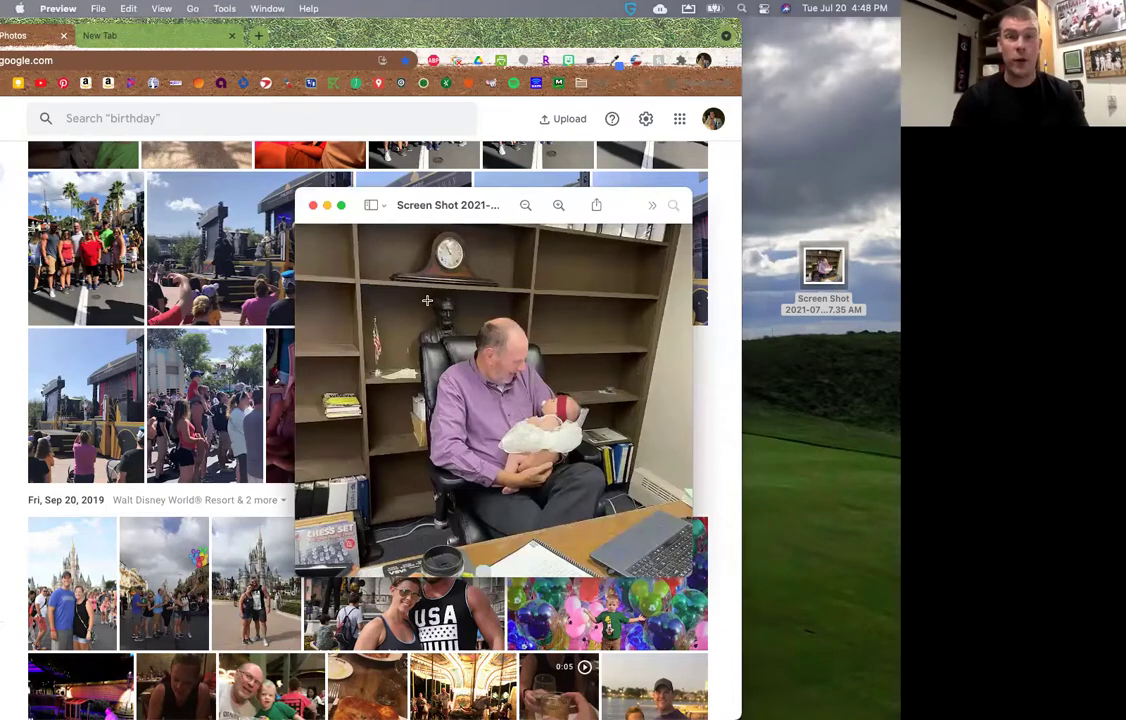
click(313, 206)
drag(830, 272, 630, 252)
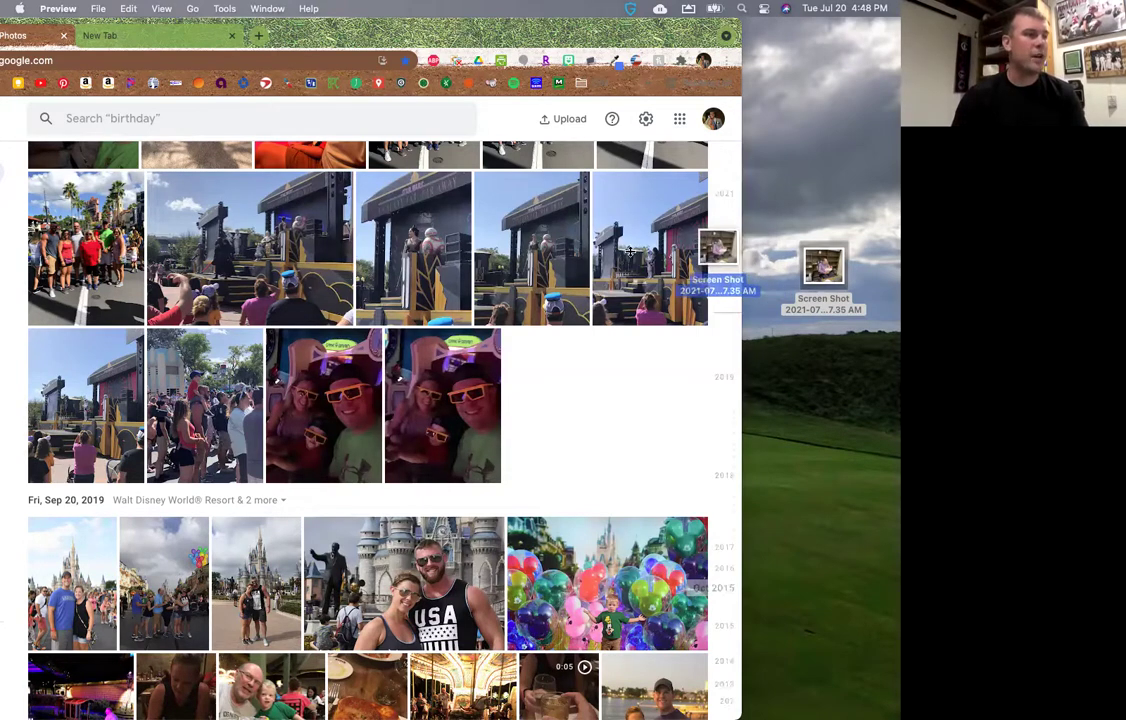
drag(628, 252, 628, 252)
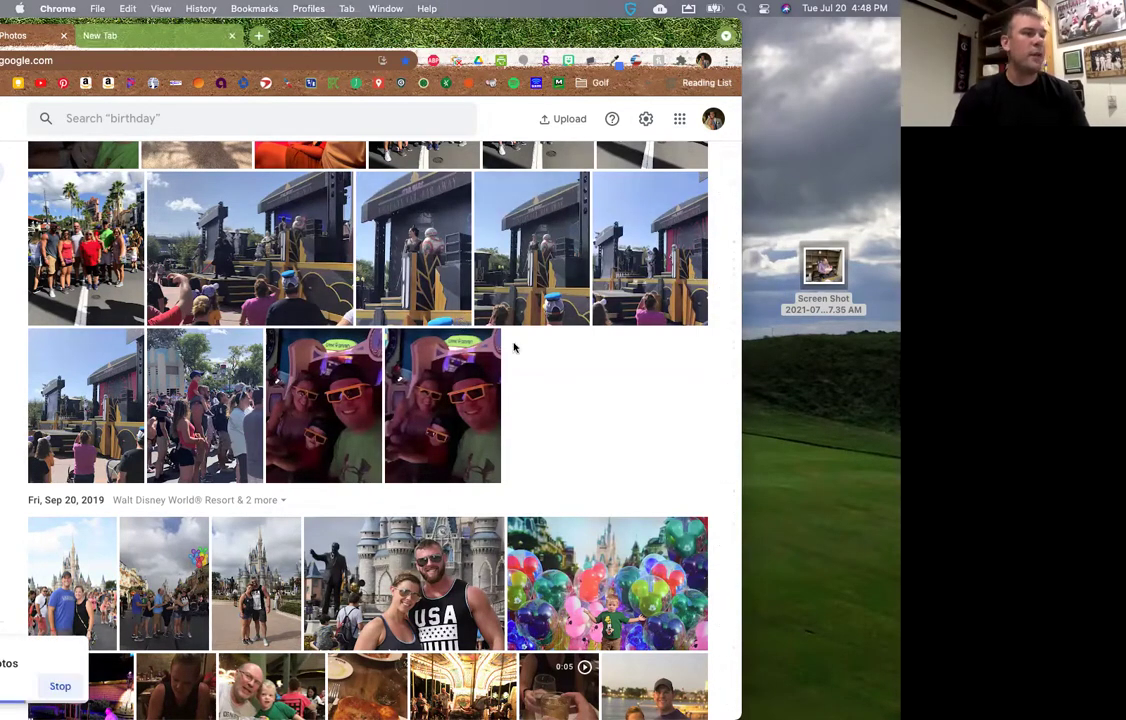
Scroll to the top of the grid until '1 item uploaded' appears, then reload the library.
scroll(729, 171, up, 3)
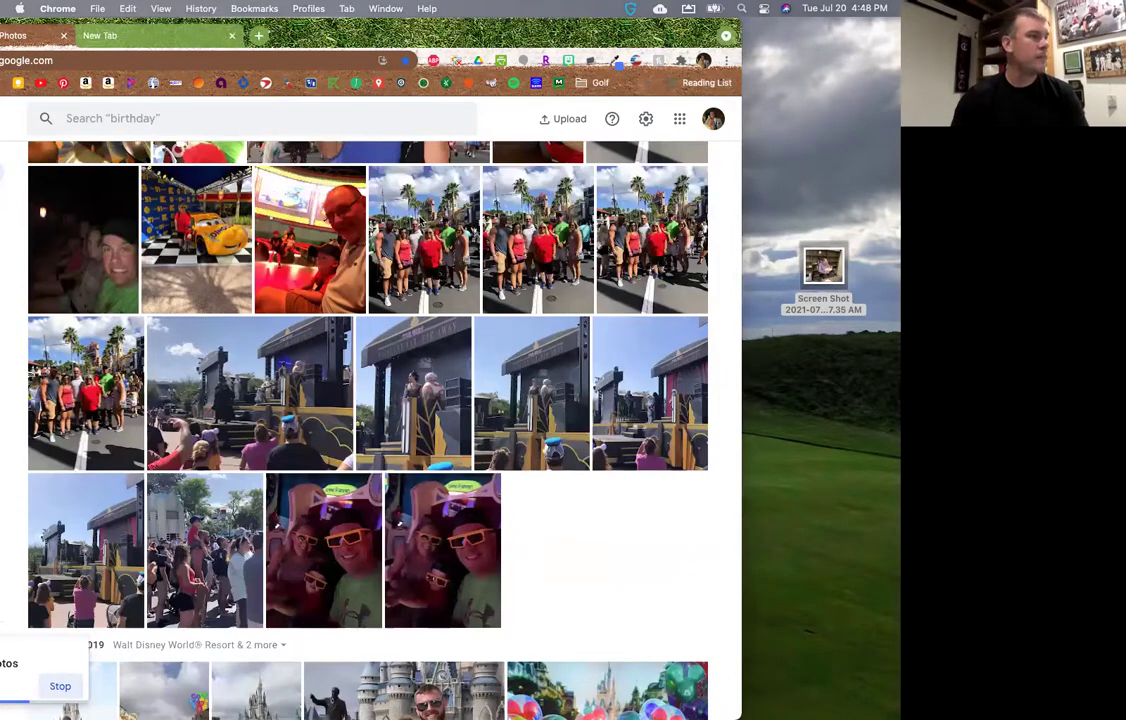
scroll(57, 397, up, 15)
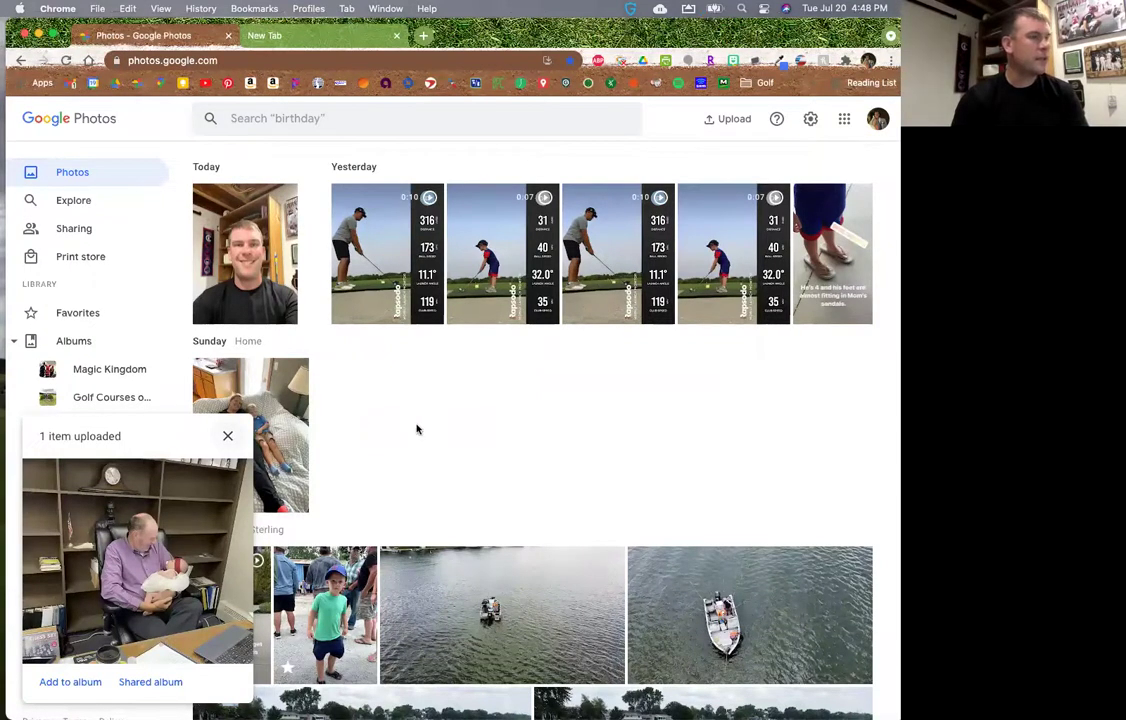
key(super+r)
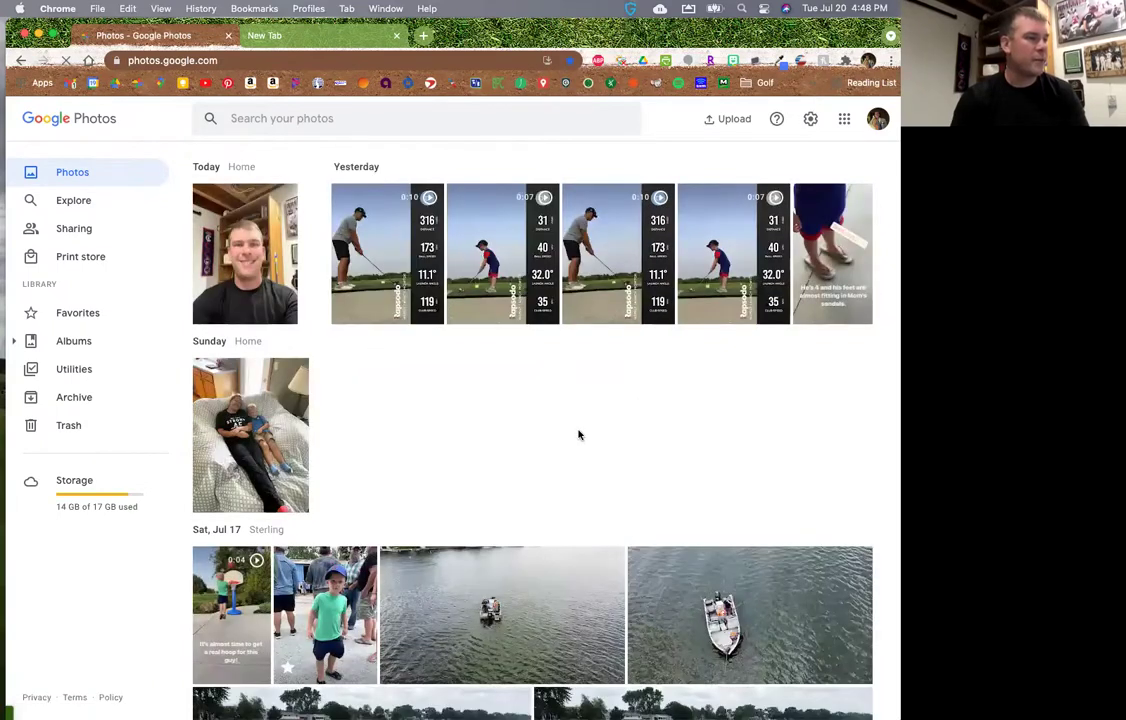
Scroll the timeline down to Thu, Jul 1 and open the uploaded office photo full-size.
scroll(578, 435, down, 3)
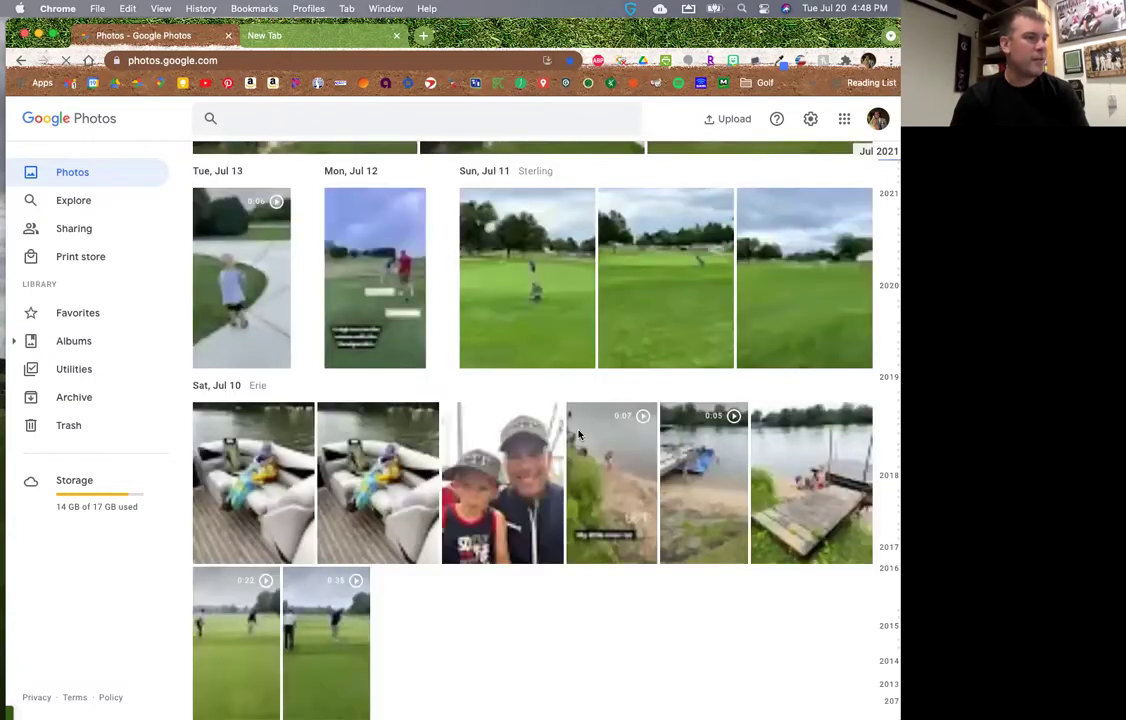
scroll(578, 435, up, 3)
scroll(578, 435, up, 5)
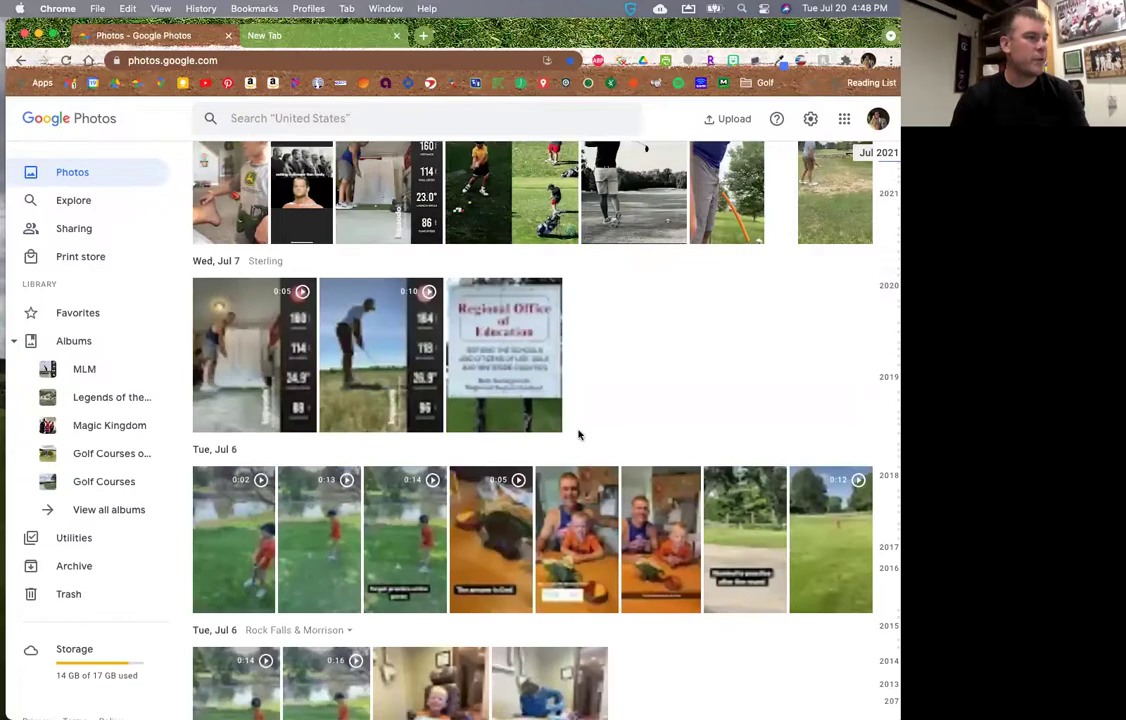
scroll(578, 435, down, 5)
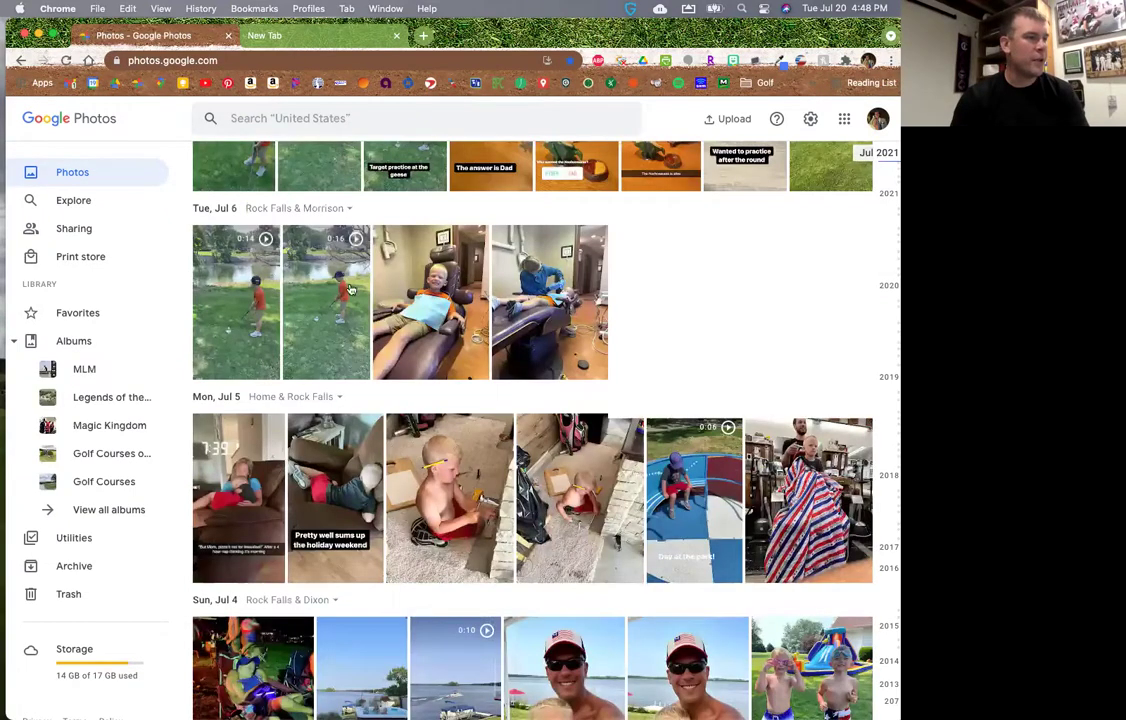
scroll(421, 327, down, 10)
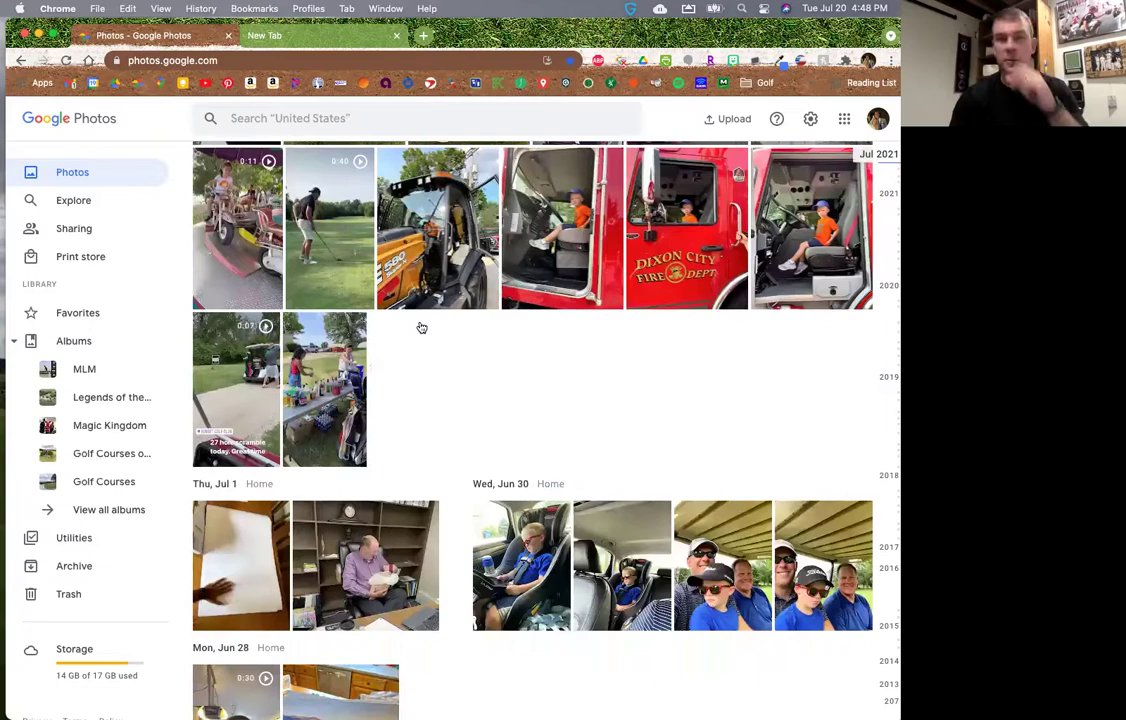
scroll(421, 327, down, 3)
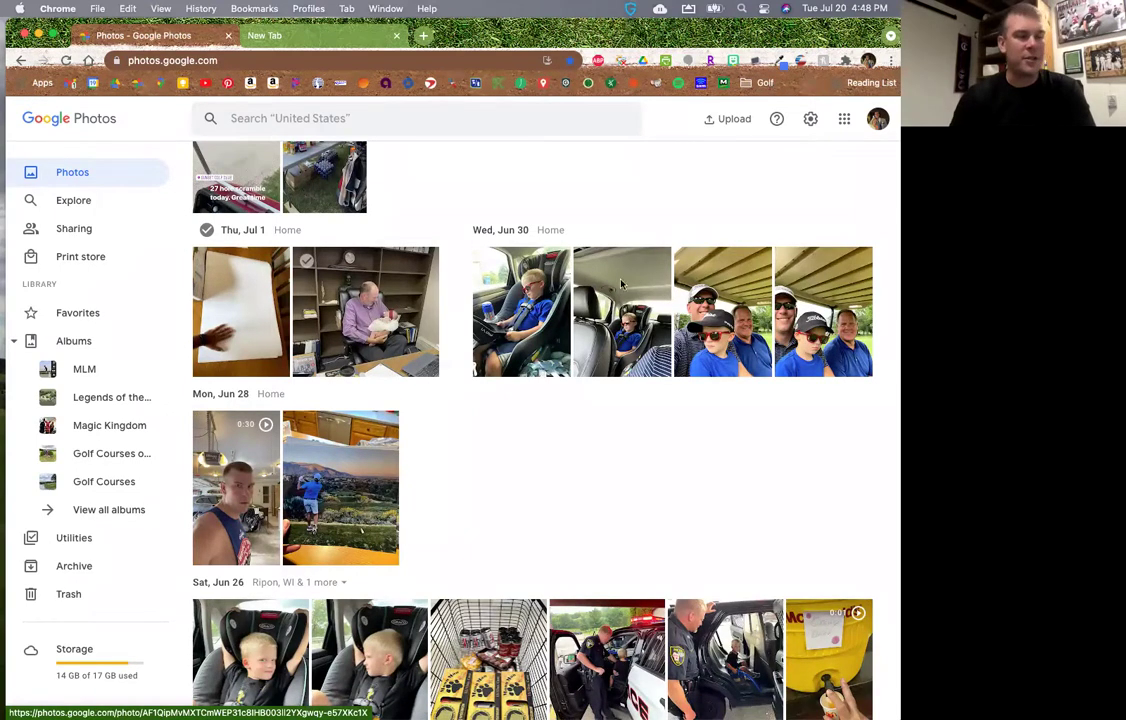
key(Return)
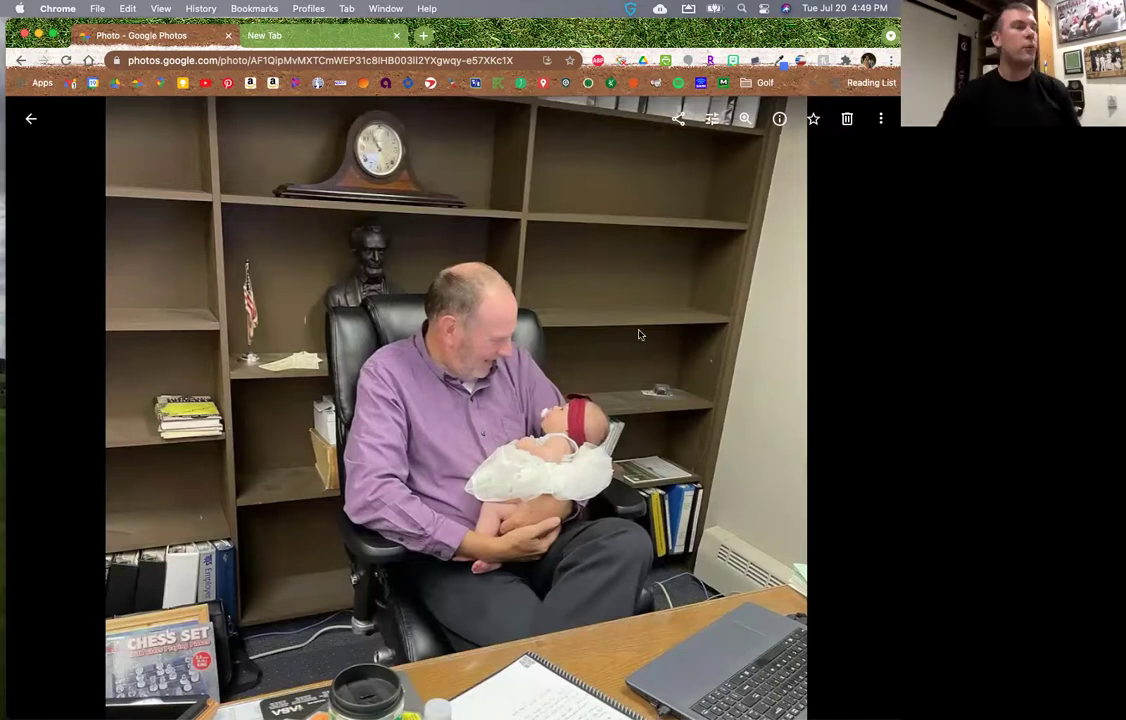
Edit the office photo's date in its info panel to June 27, 2021, save, and return to the library.
click(779, 120)
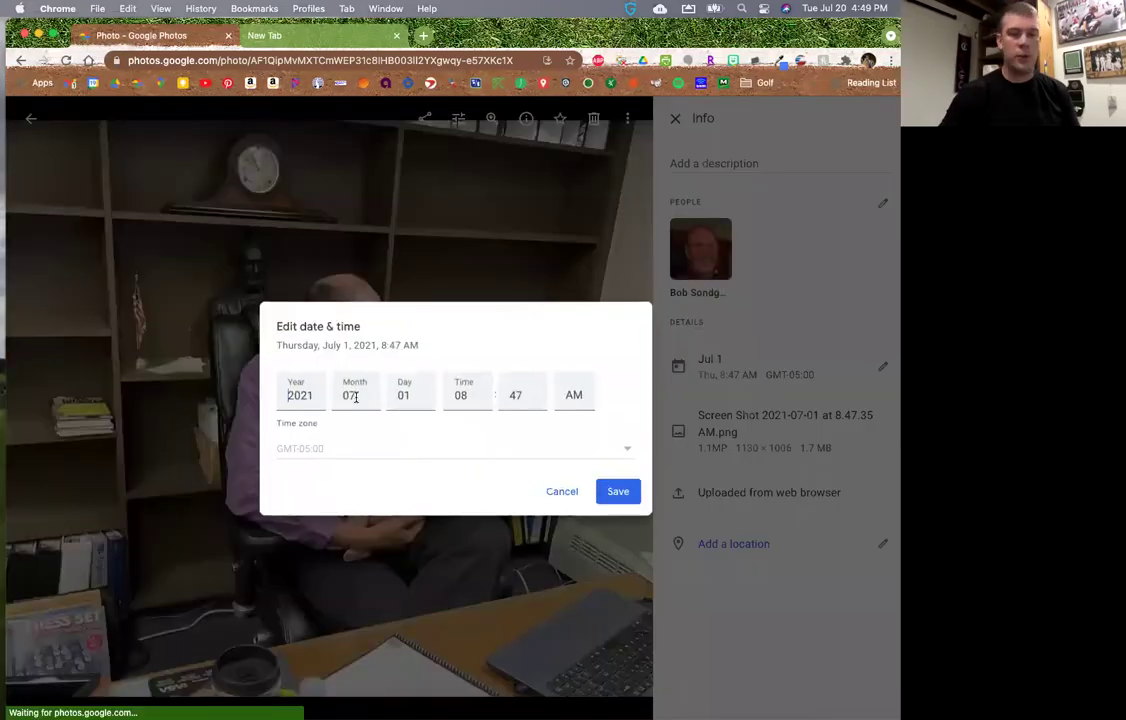
click(354, 395)
key(BackSpace)
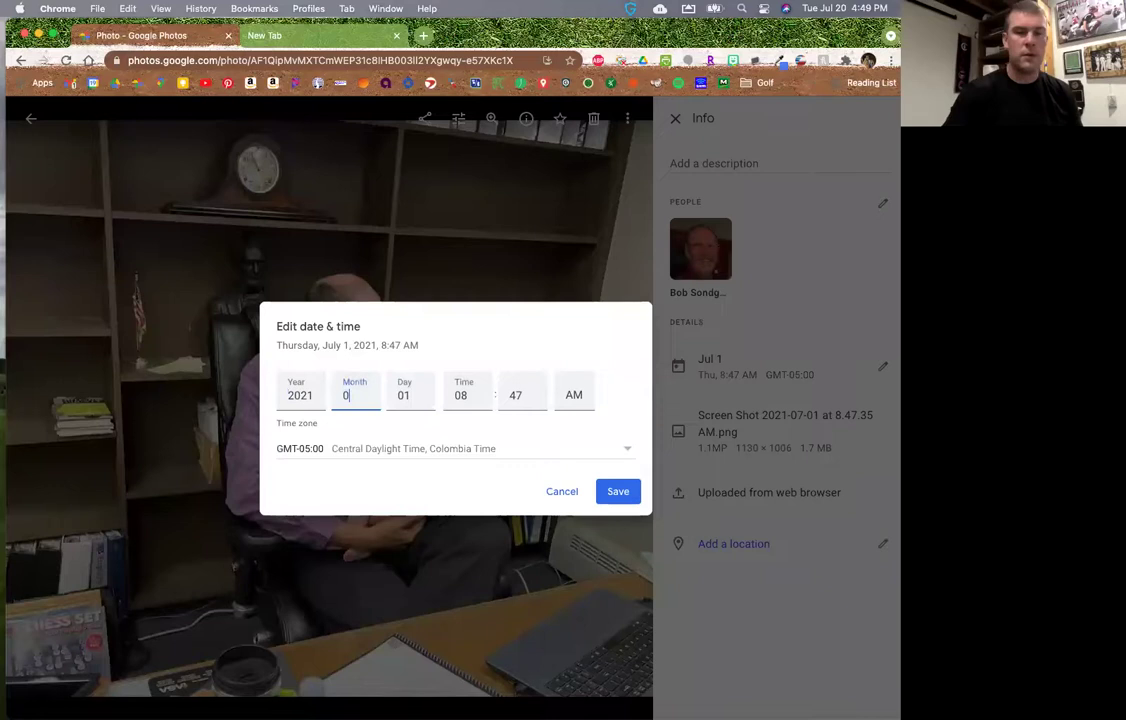
text(6)
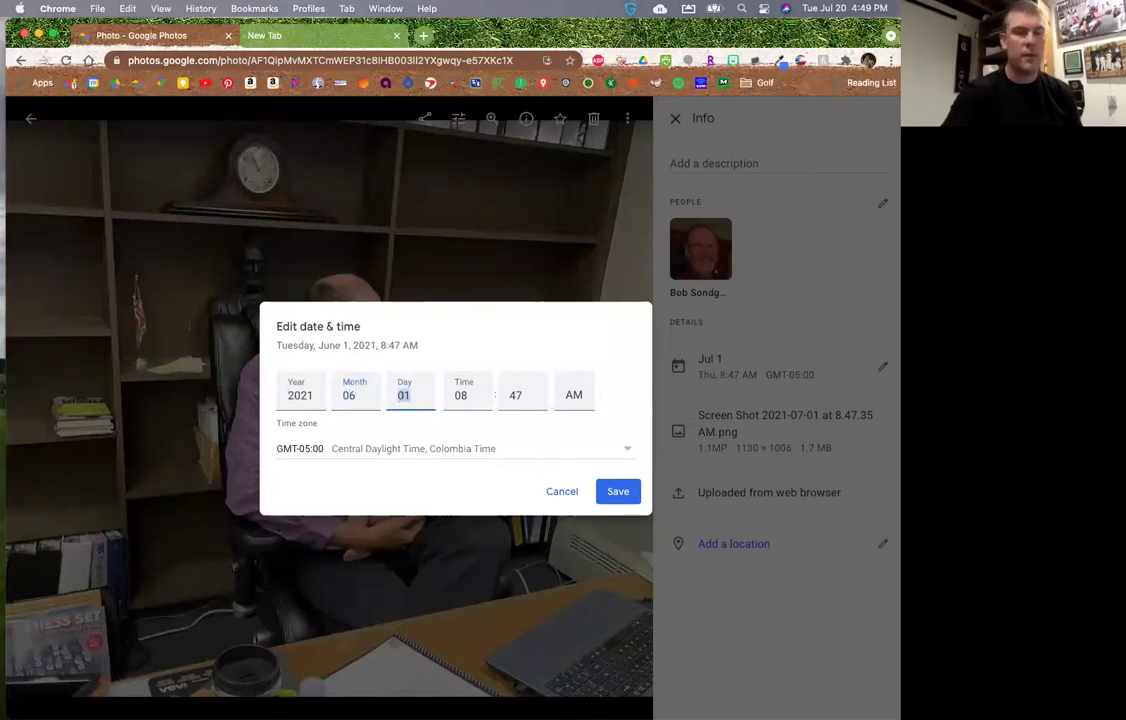
text(27)
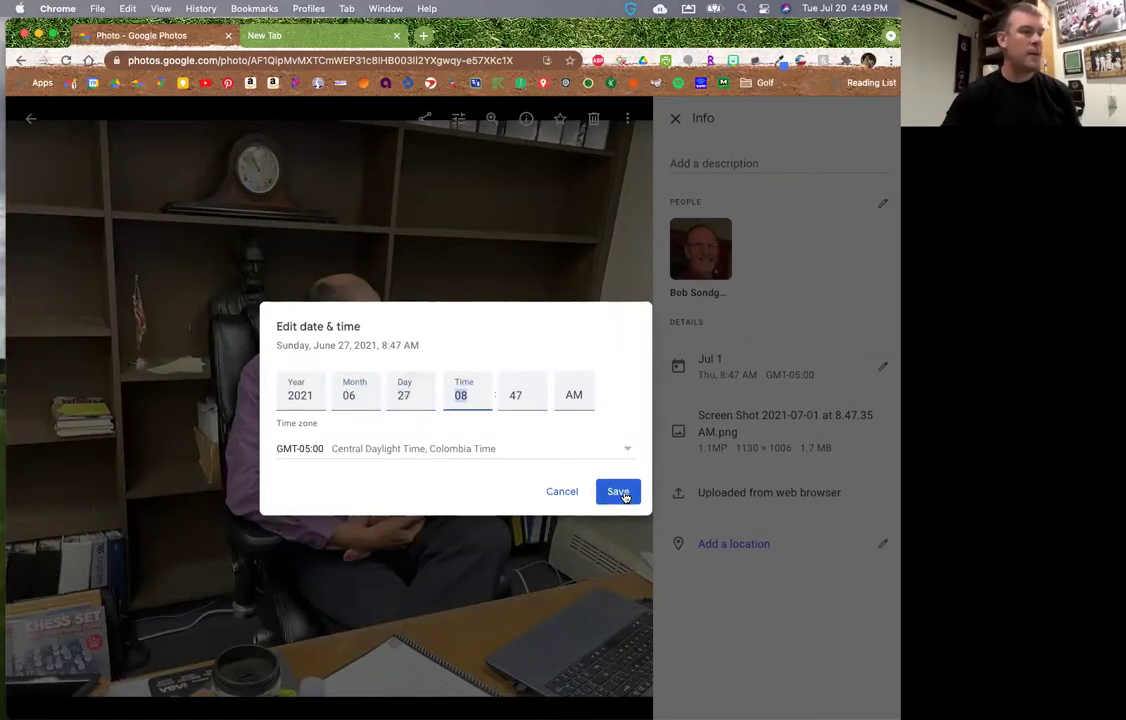
click(618, 491)
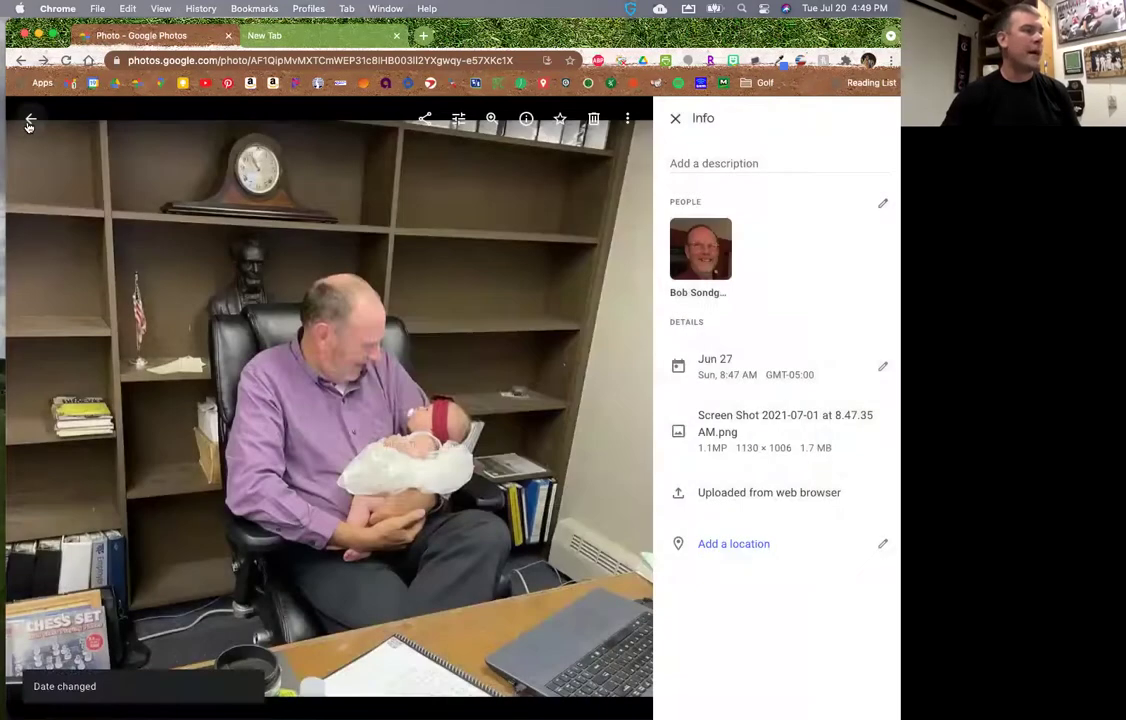
click(29, 121)
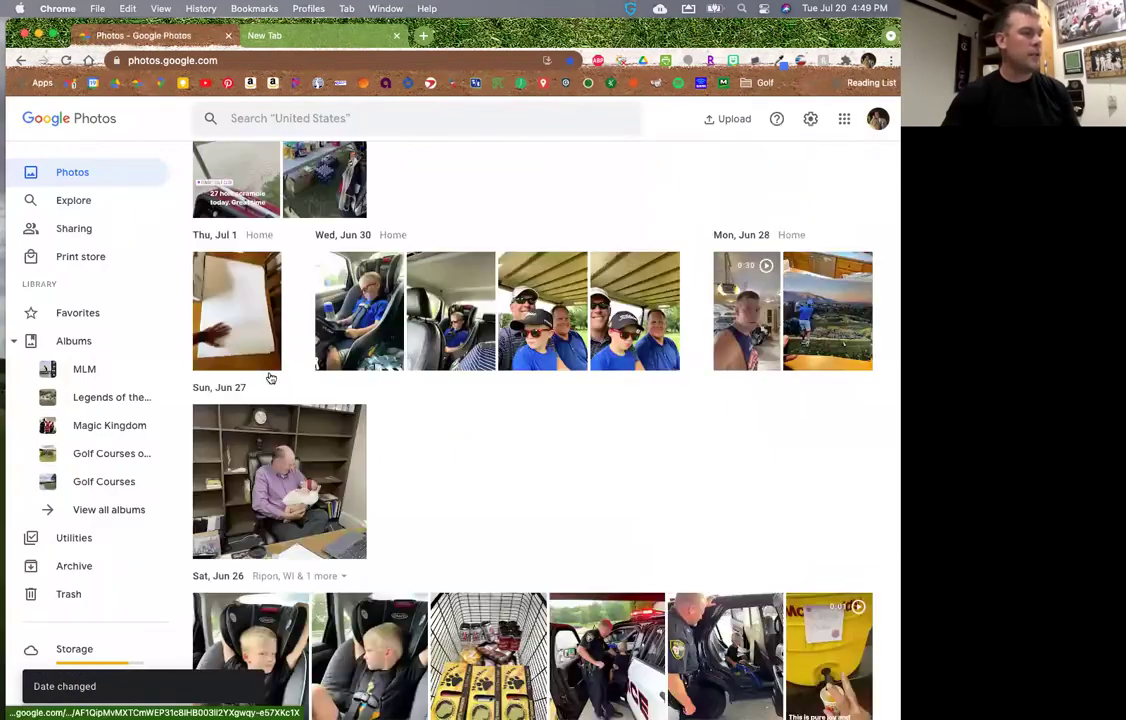
scroll(323, 395, down, 1)
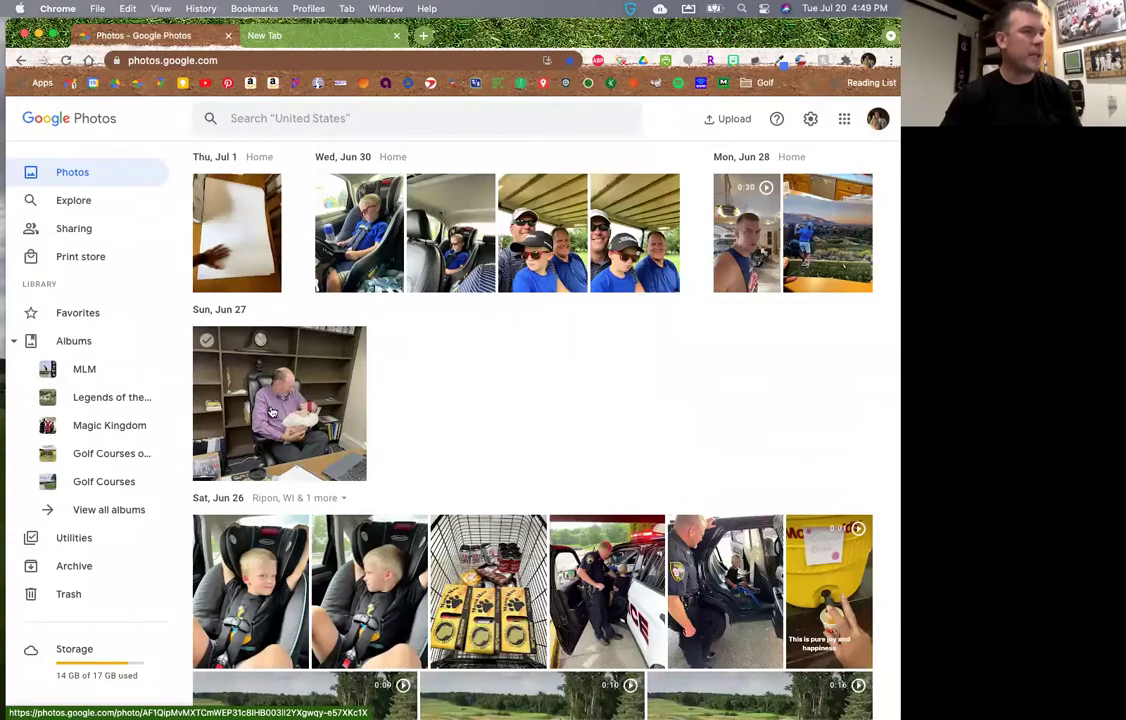
click(271, 412)
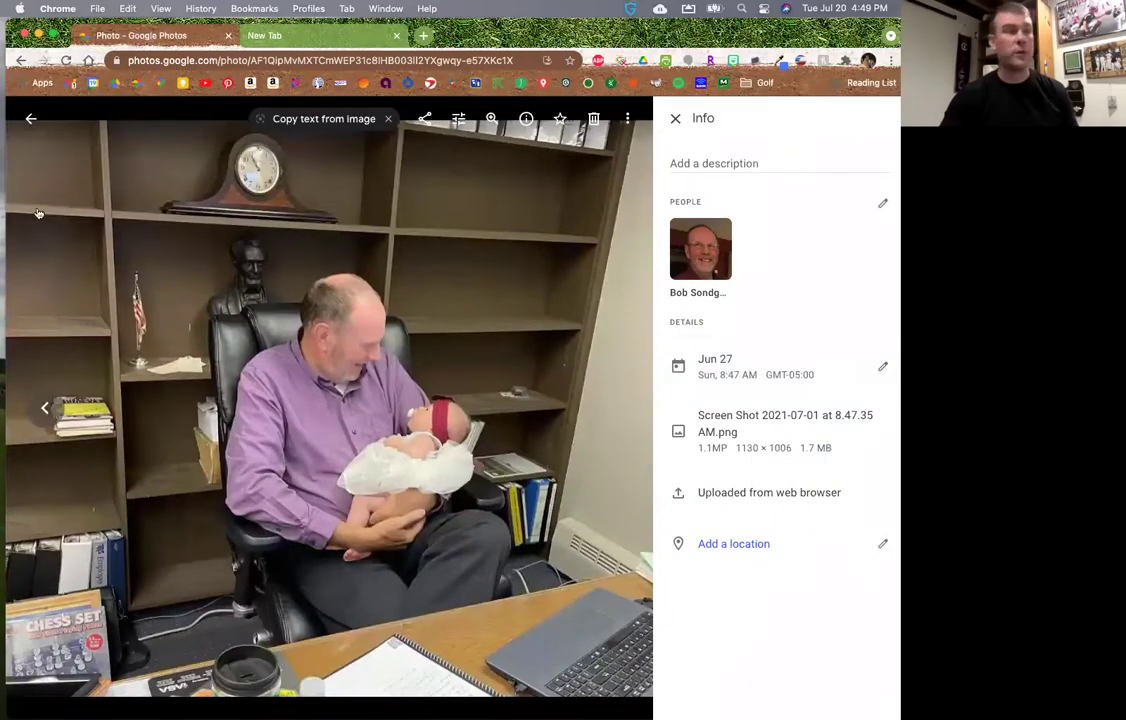
click(31, 118)
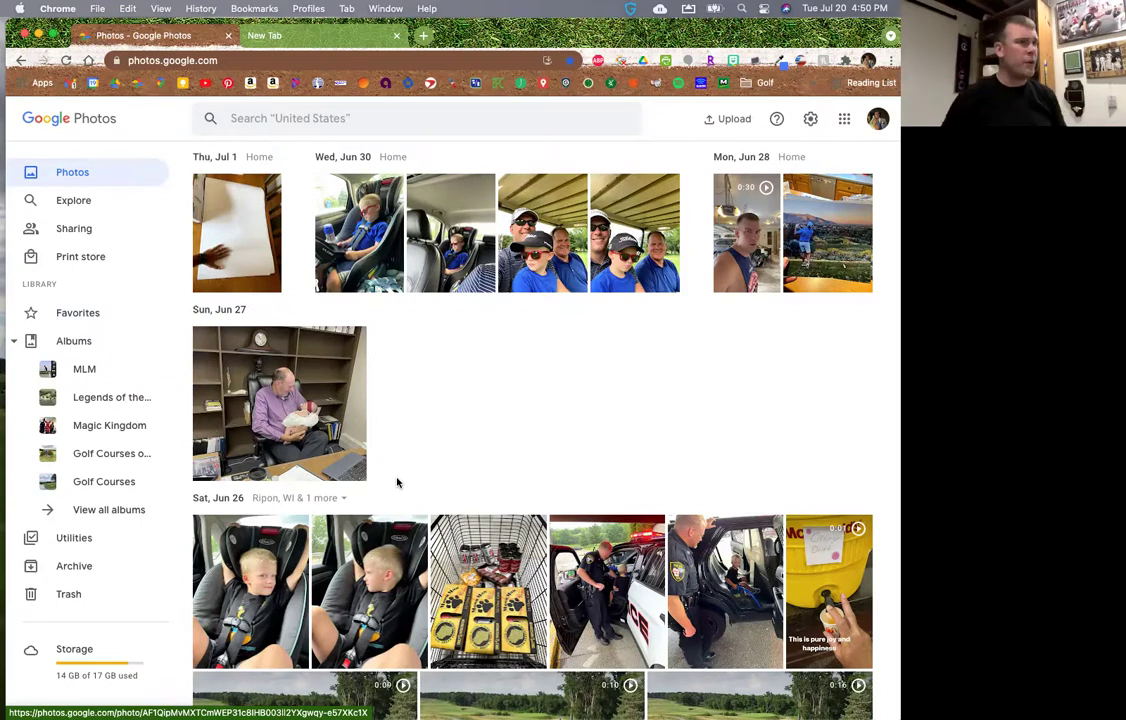
Open Google Photos Settings and scroll through it, noting Storage saver as the upload size.
click(811, 120)
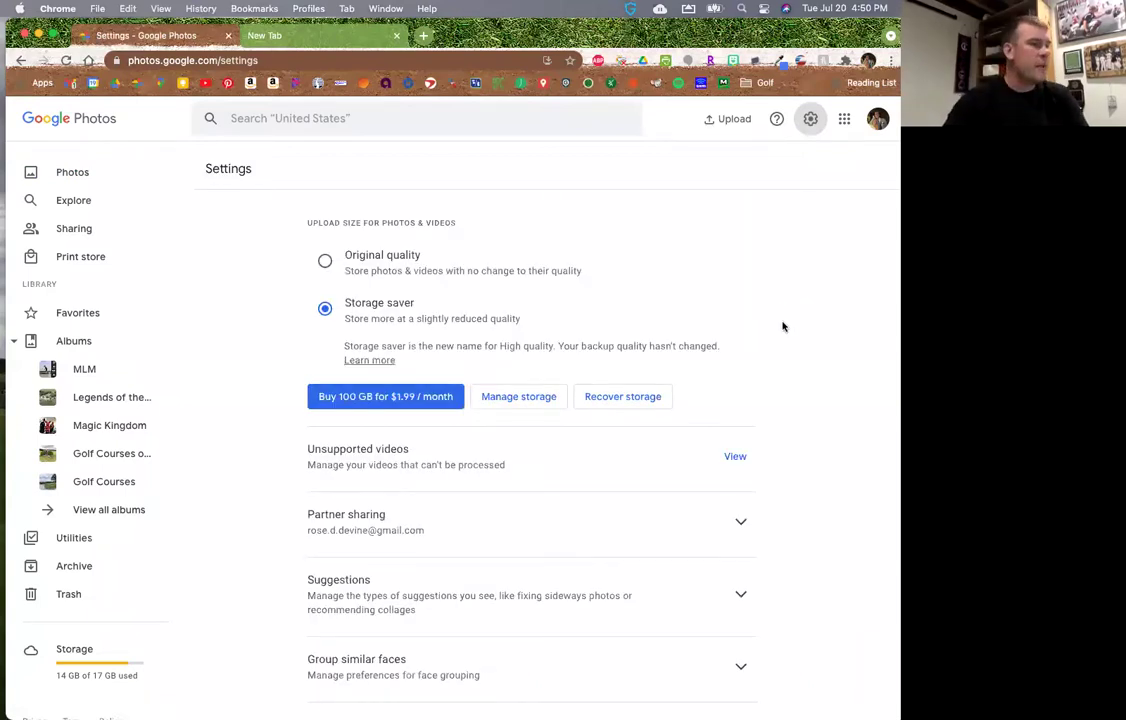
scroll(783, 326, down, 5)
scroll(783, 326, down, 5)
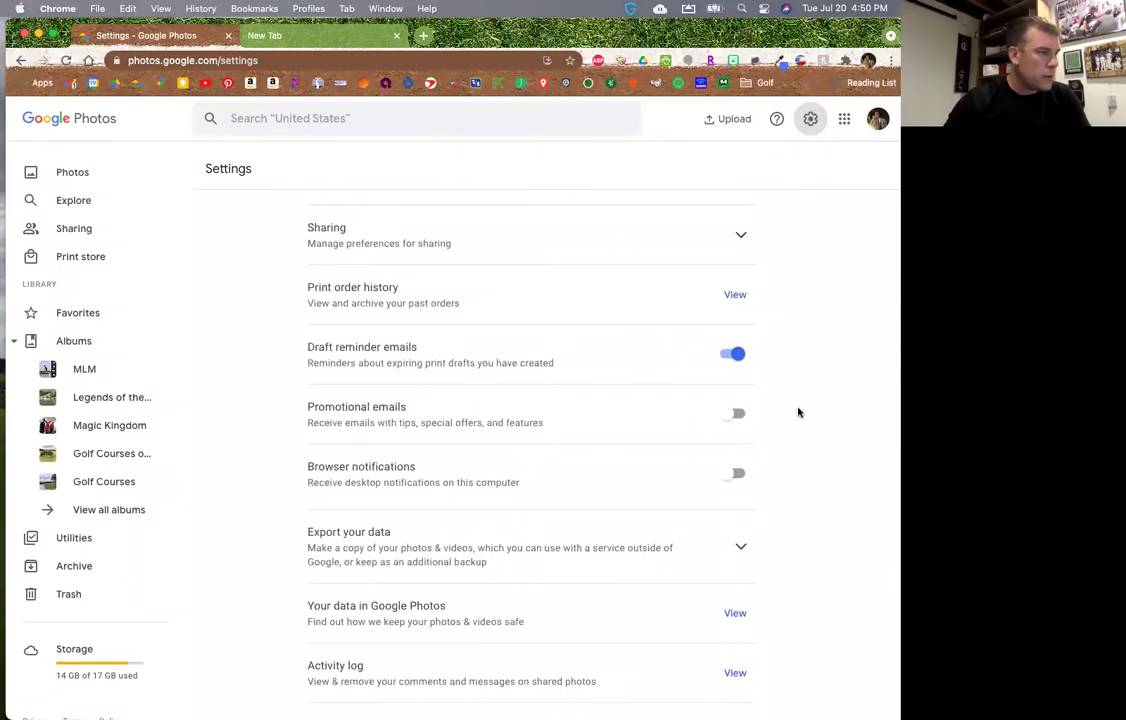
scroll(477, 493, up, 10)
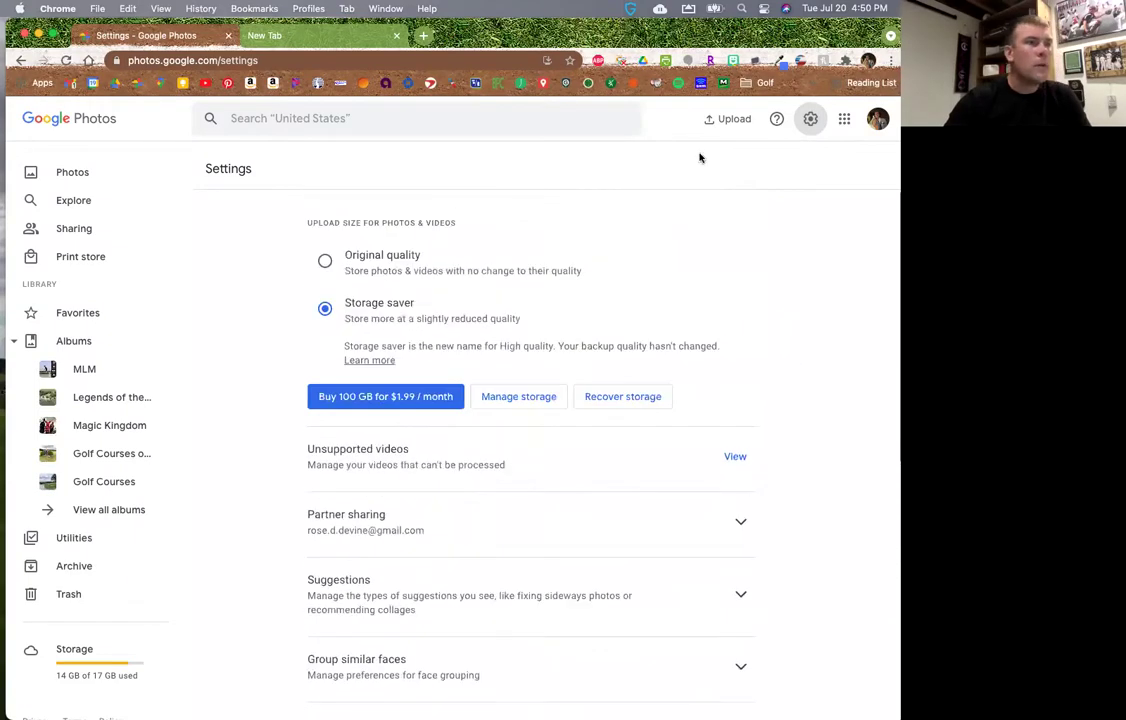
Show the Upload from source menu, glance at the Google apps launcher, reopen Upload, then go to Sharing.
click(731, 118)
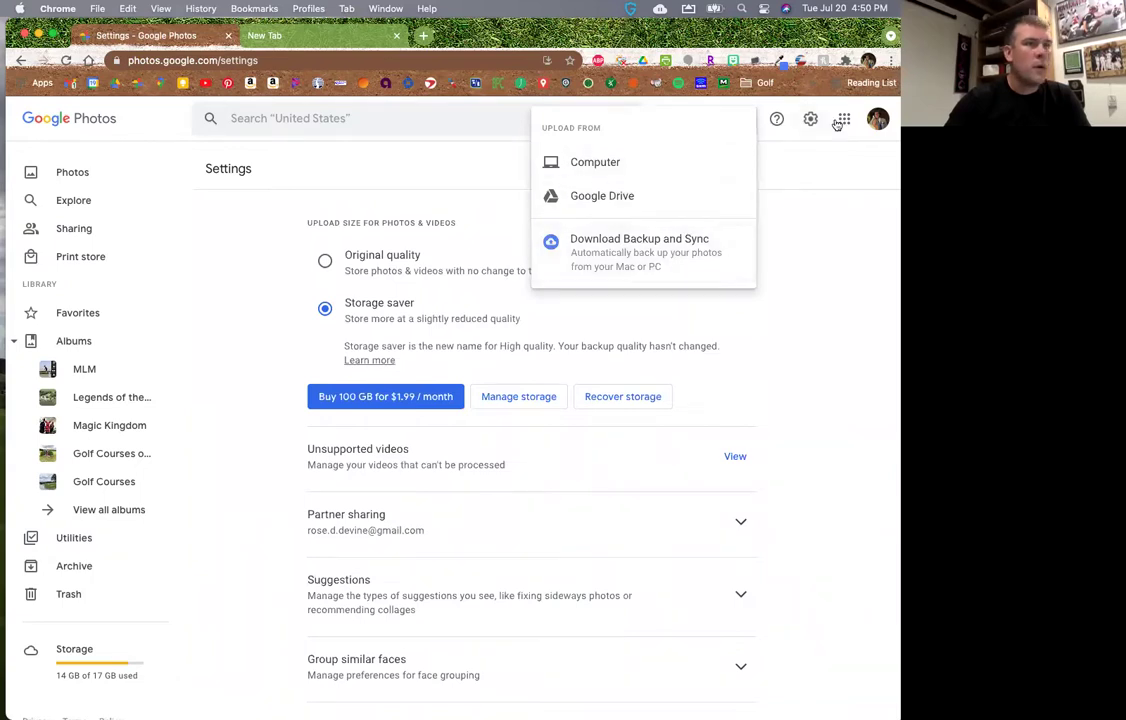
click(844, 118)
click(718, 119)
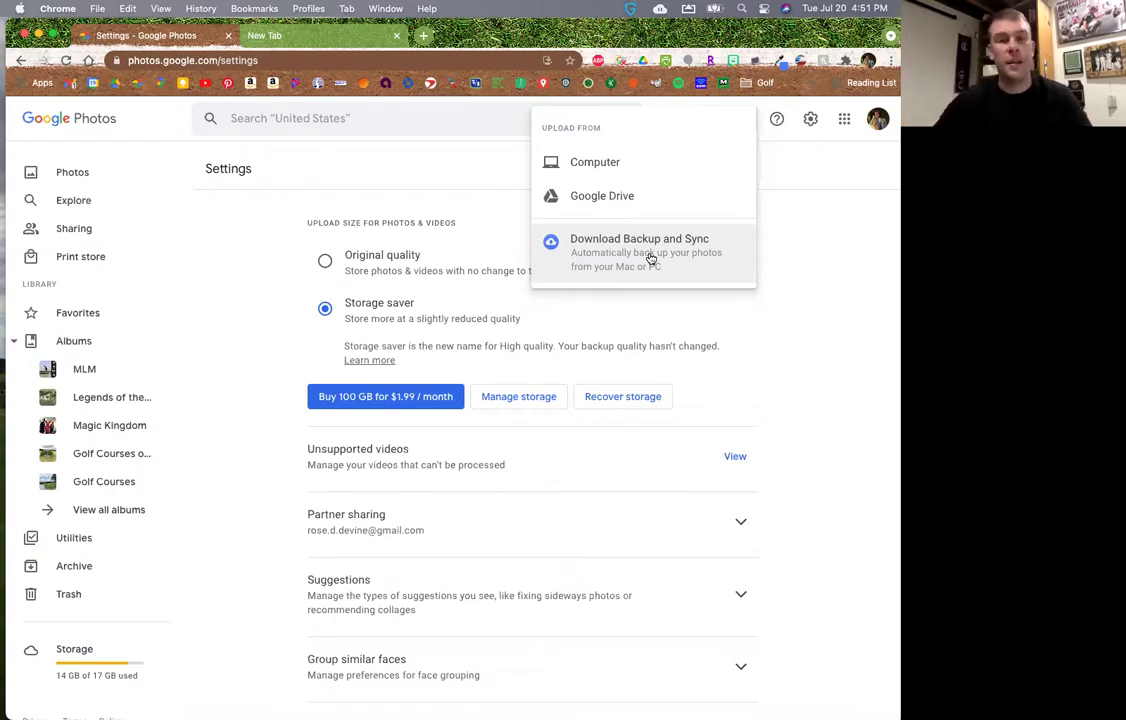
click(76, 230)
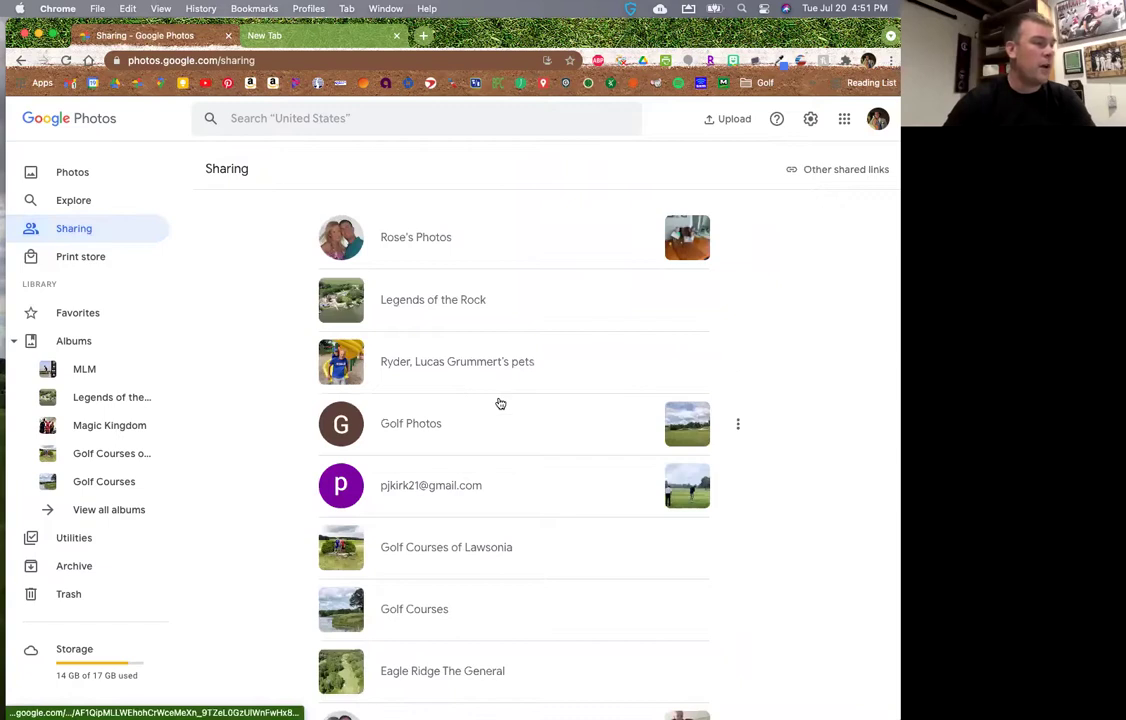
Scroll through shared albums like Rose's Photos, Legends of the Rock and Golf Photos, then switch to Albums.
scroll(500, 403, down, 5)
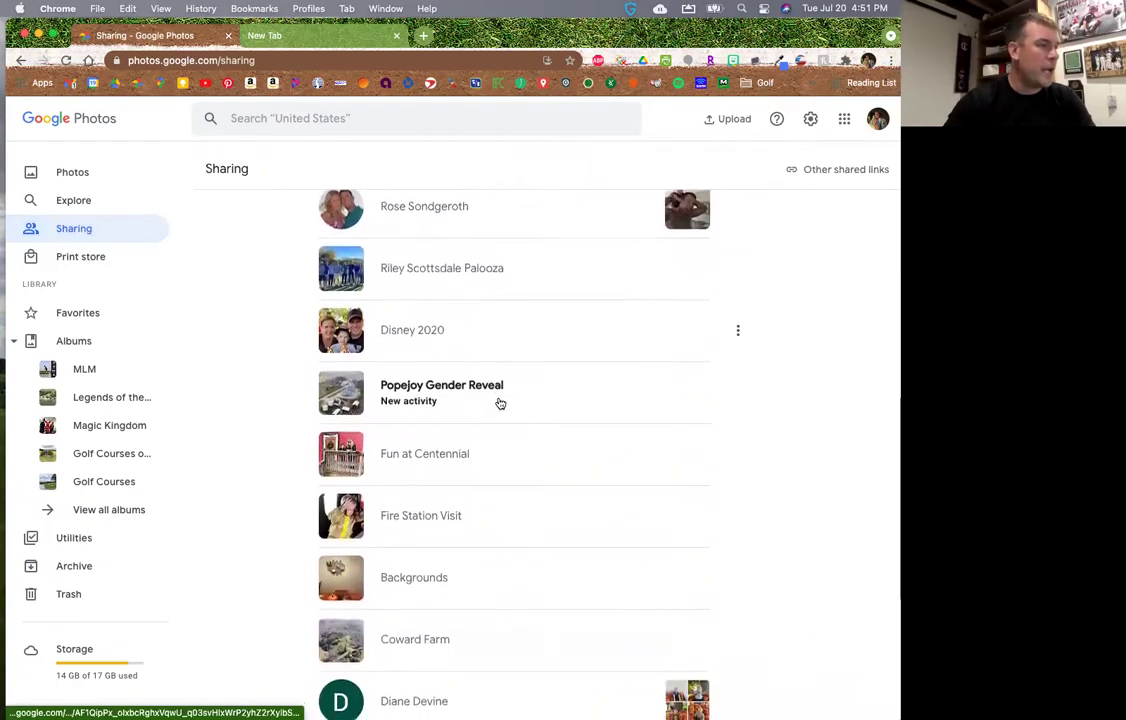
scroll(500, 403, down, 4)
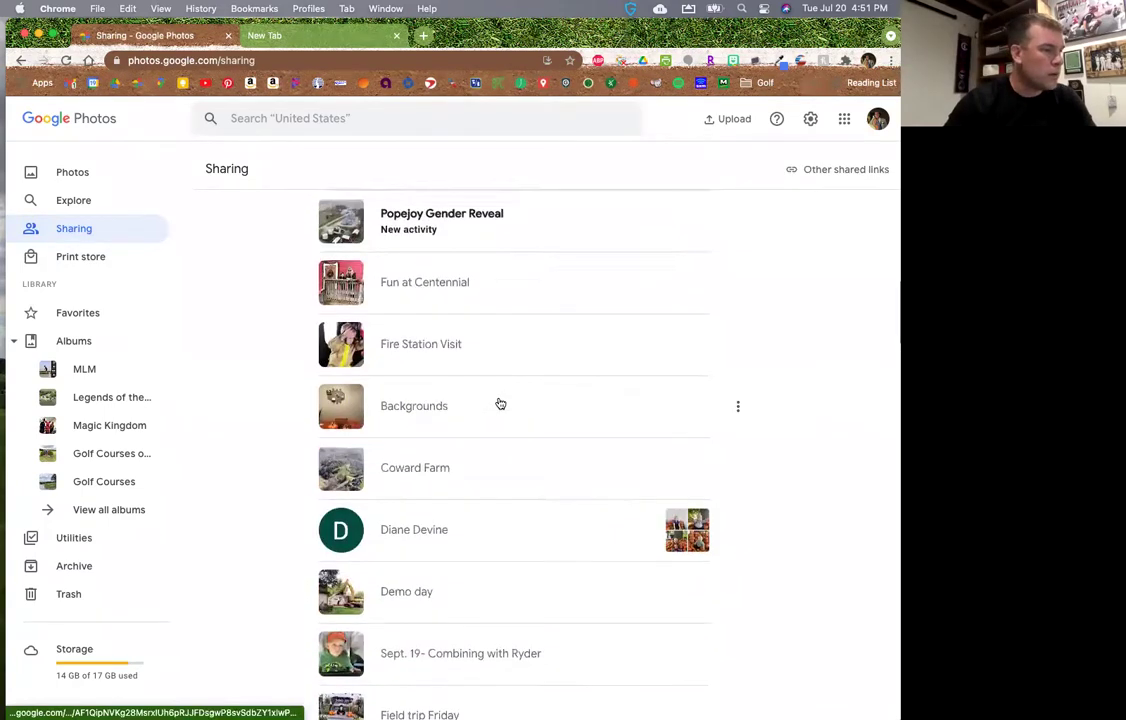
scroll(500, 403, up, 6)
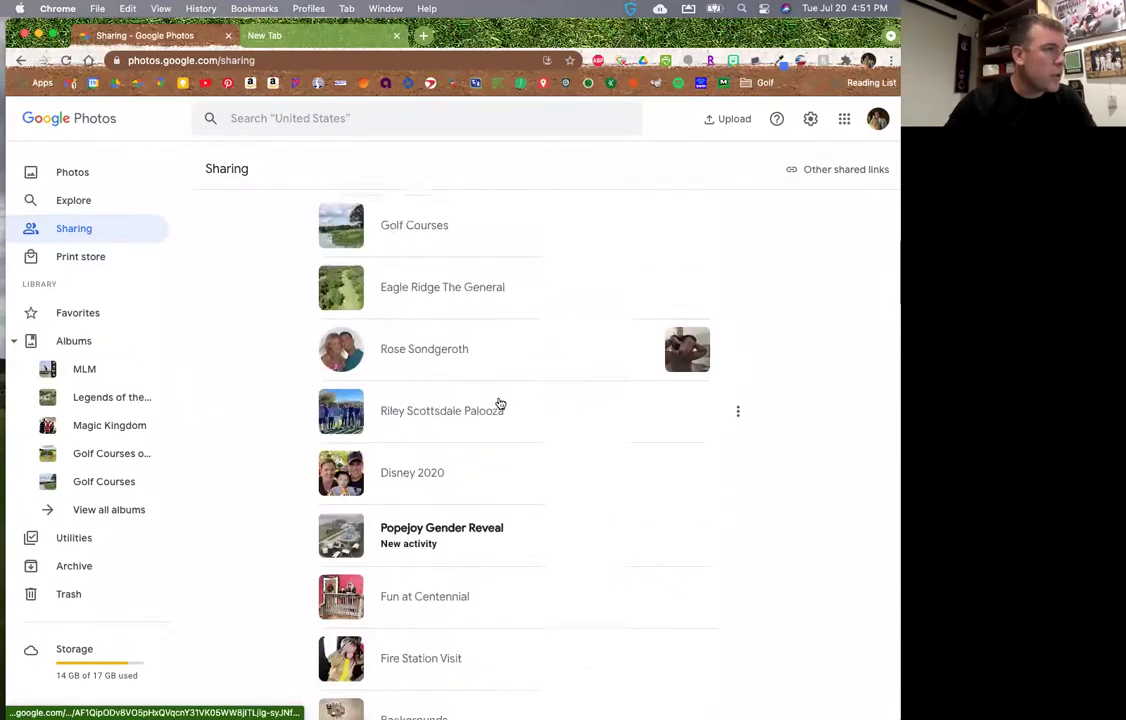
scroll(500, 403, up, 1)
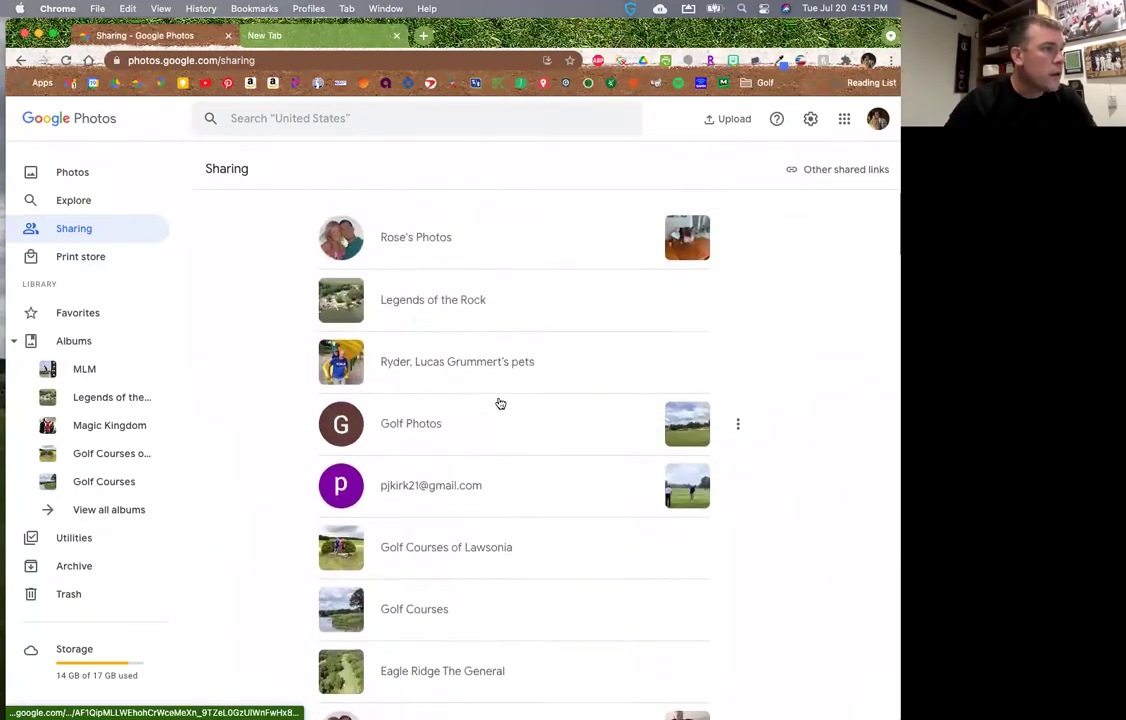
click(83, 341)
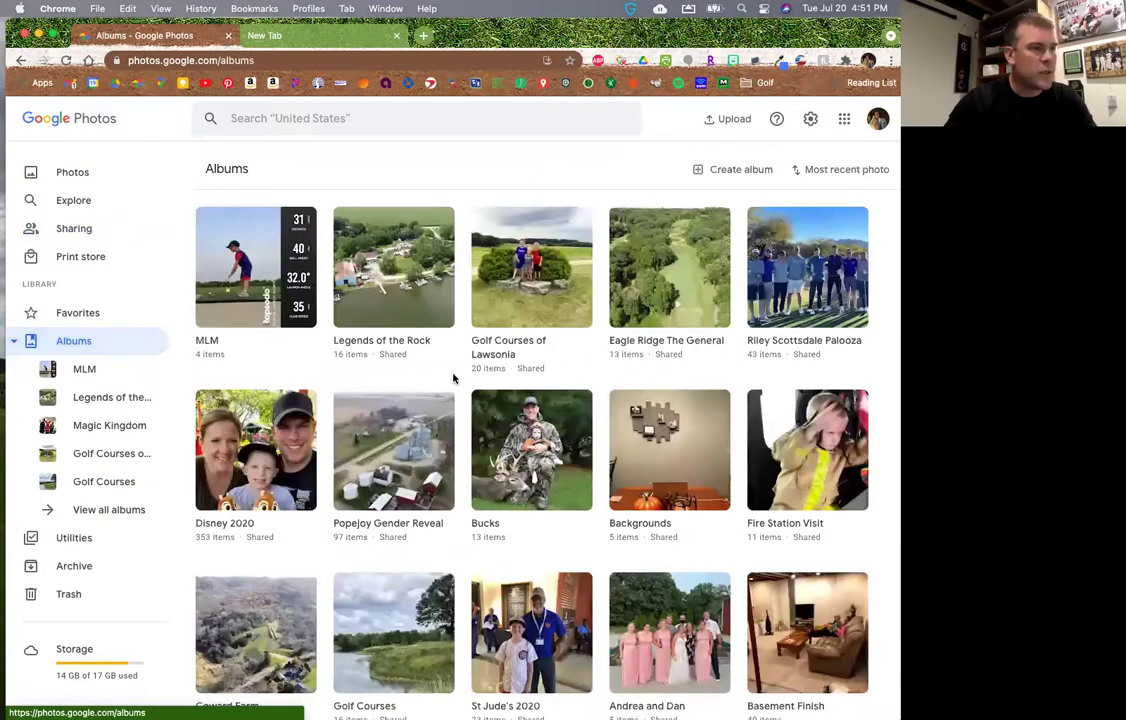
Scroll through the album grid, including MLM, Disney 2020 and Golf Courses with their item counts.
scroll(455, 380, down, 3)
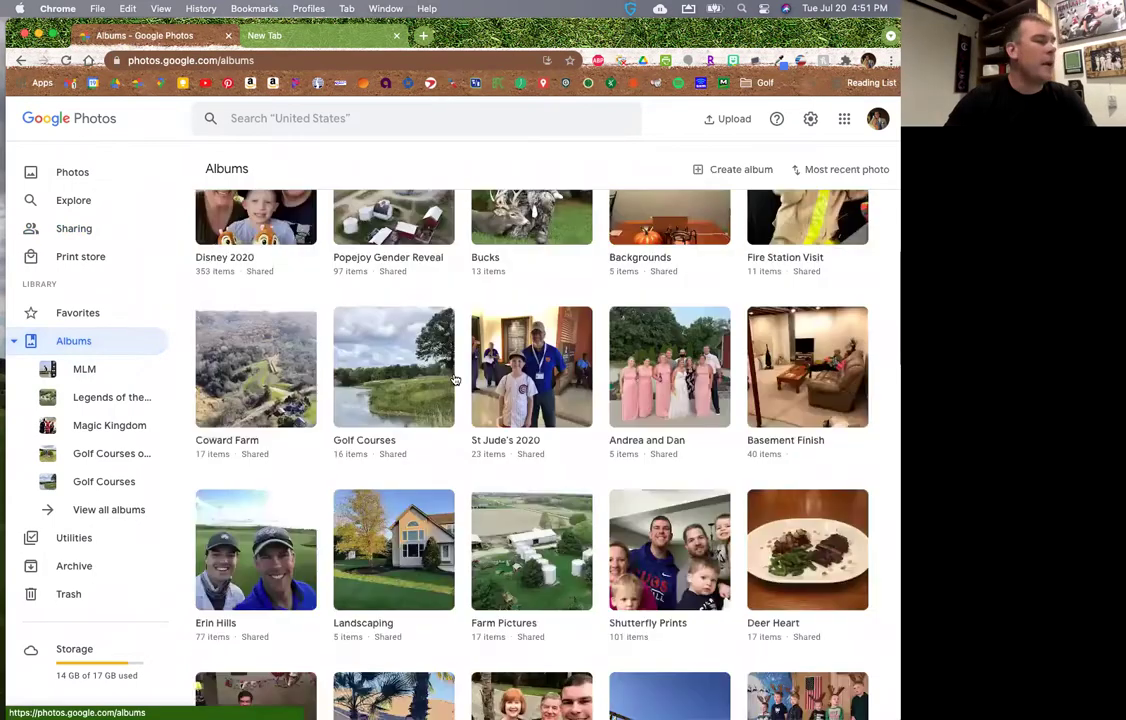
scroll(453, 378, down, 1)
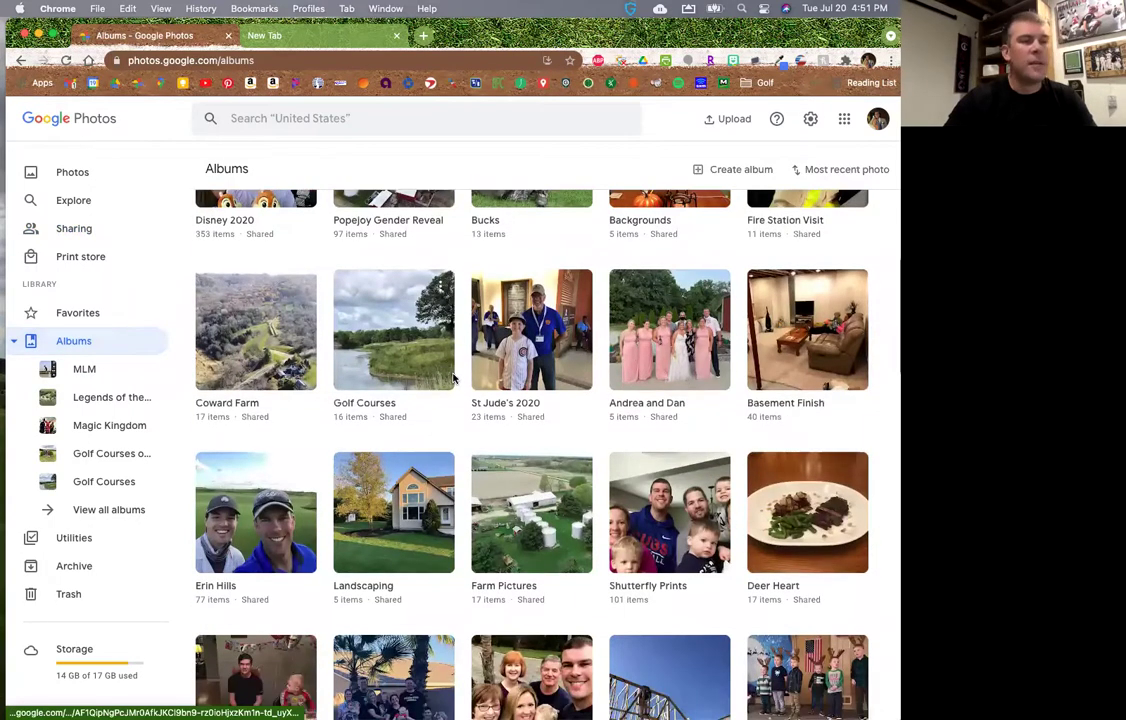
scroll(453, 378, down, 3)
scroll(453, 378, up, 6)
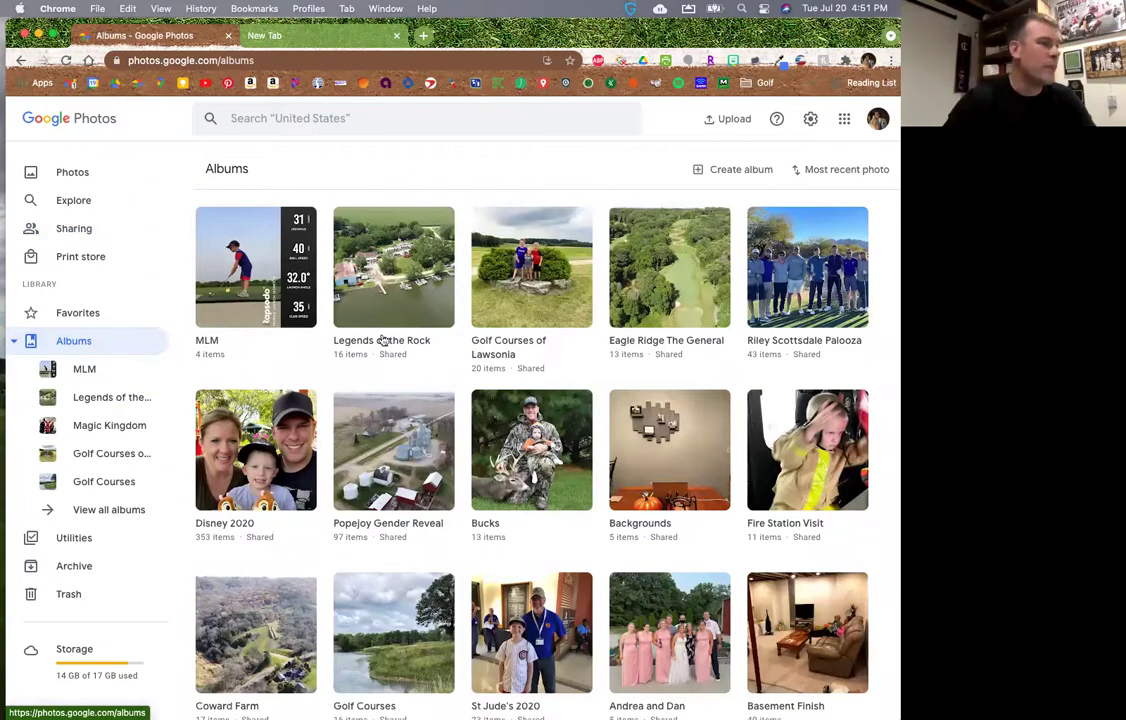
Return to the Sharing page and scroll down the shared albums list.
click(70, 230)
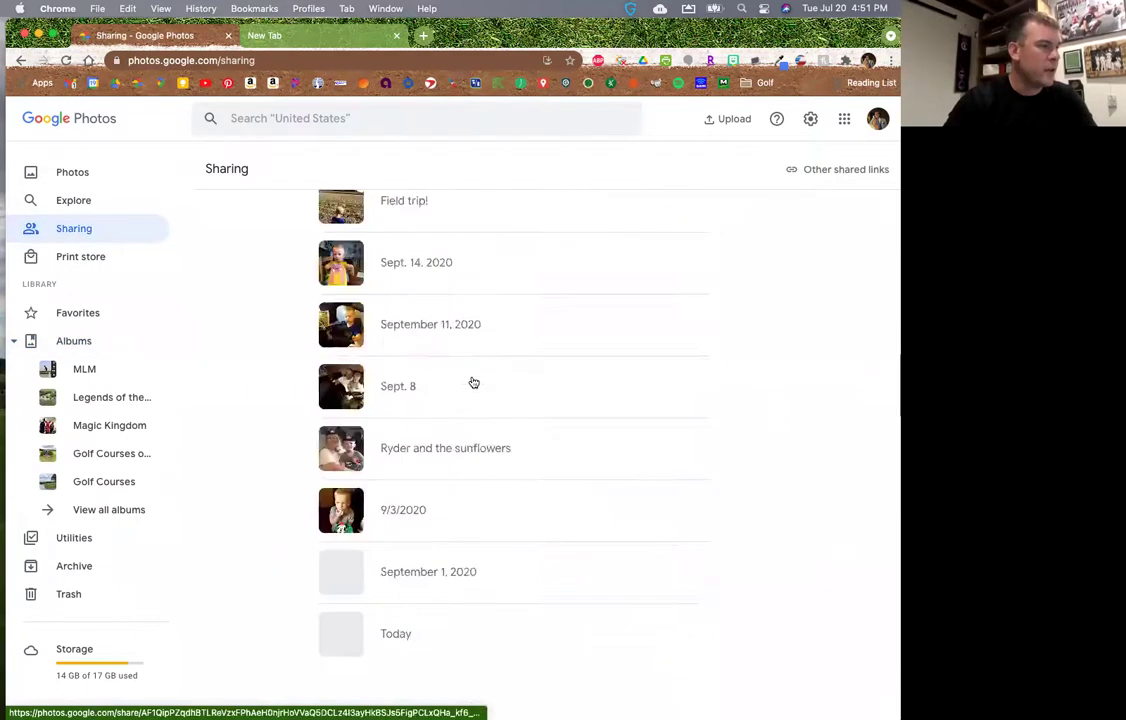
scroll(474, 383, down, 10)
scroll(474, 383, down, 5)
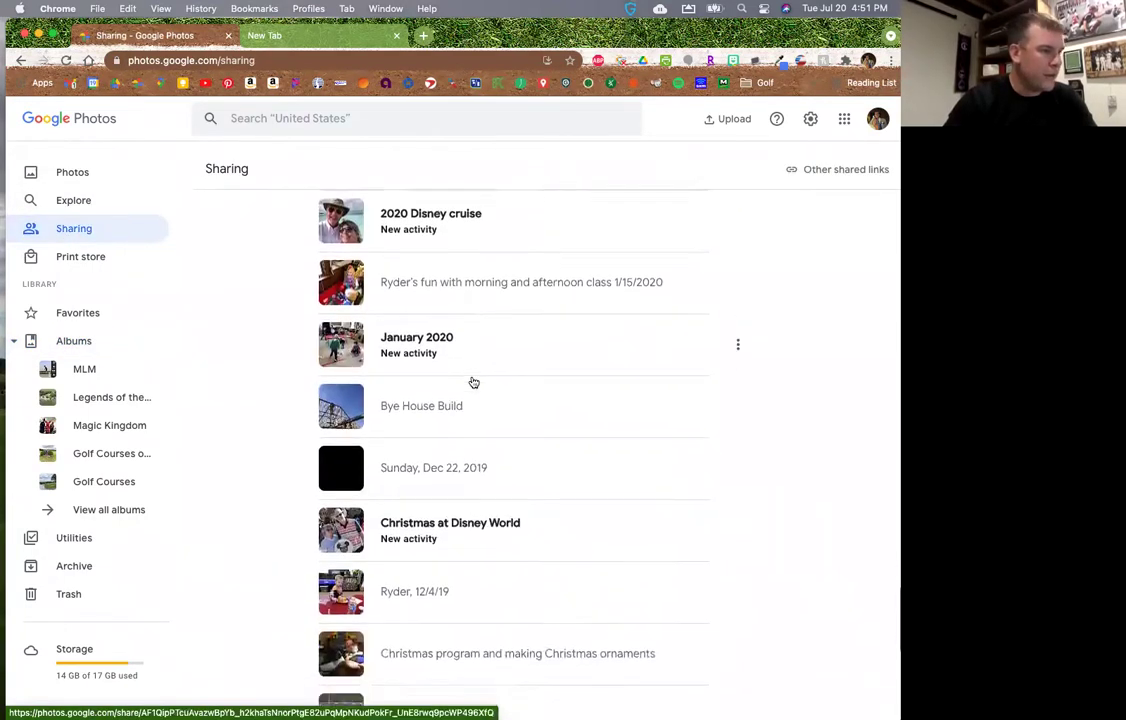
scroll(433, 445, down, 4)
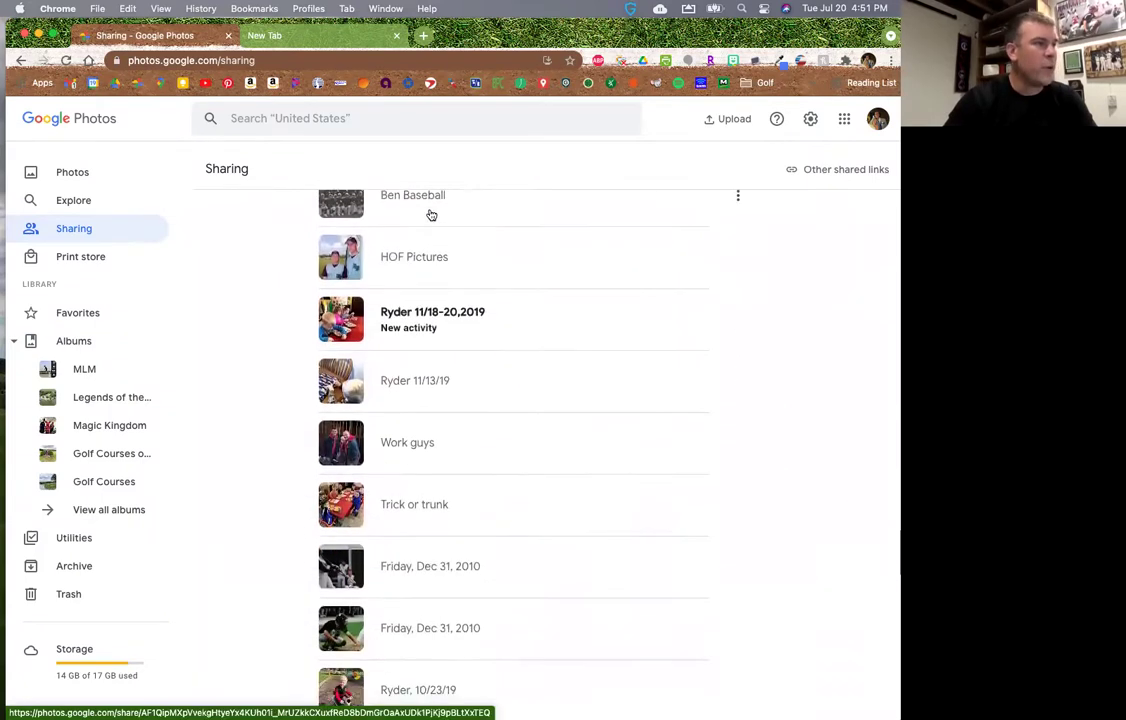
scroll(440, 250, up, 1)
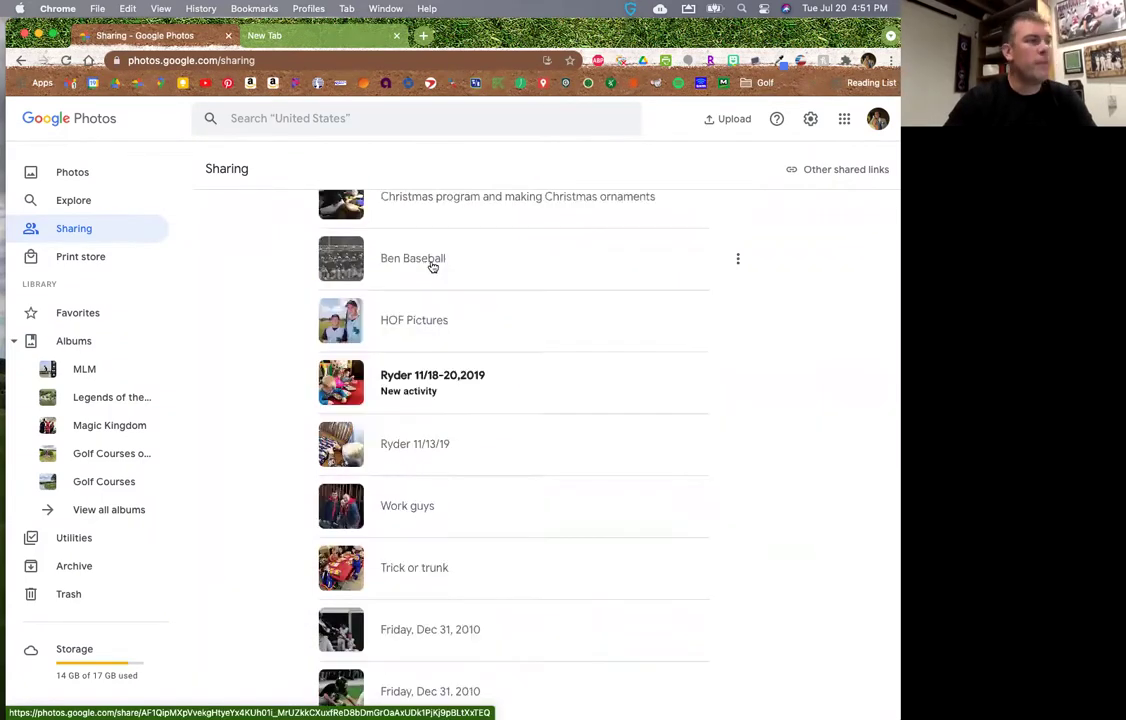
Open the Ben Baseball shared album and scroll through its Apr 2003–May 2009 photos.
click(432, 262)
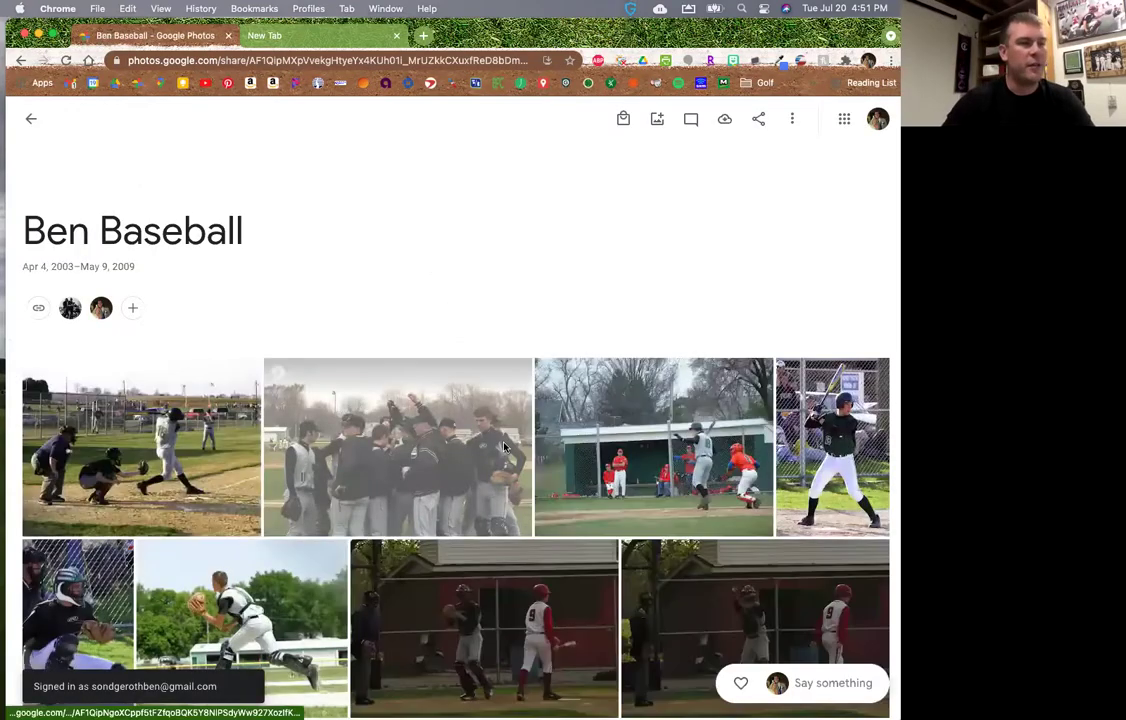
scroll(505, 447, down, 5)
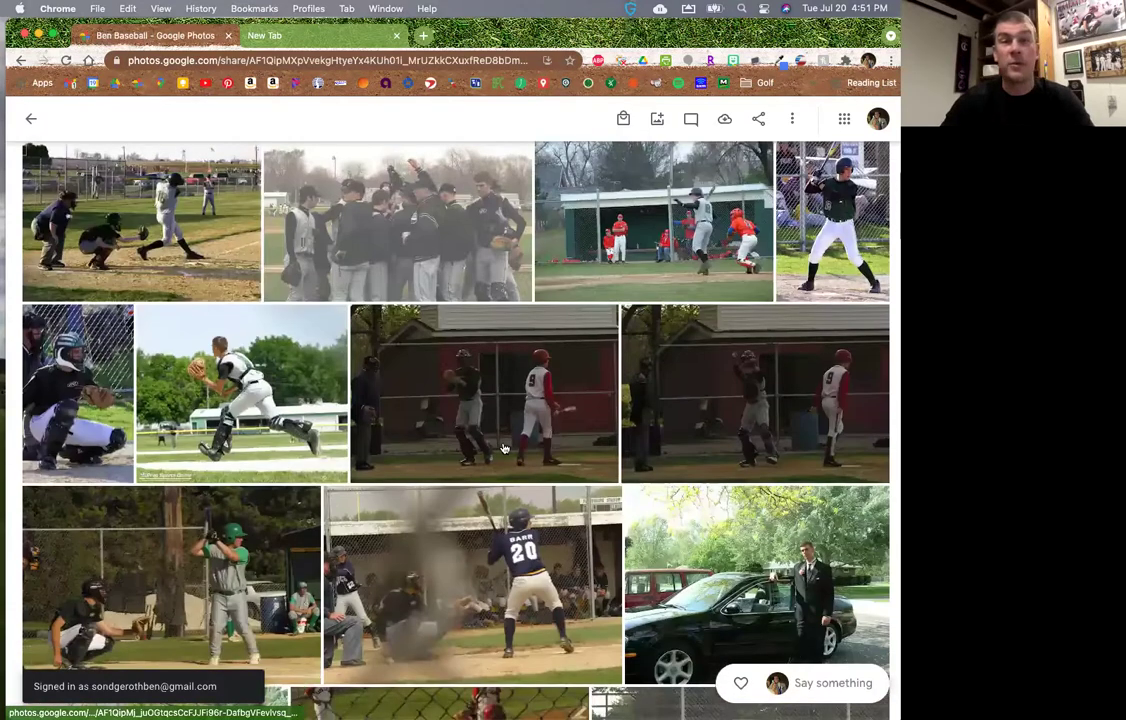
scroll(505, 447, down, 10)
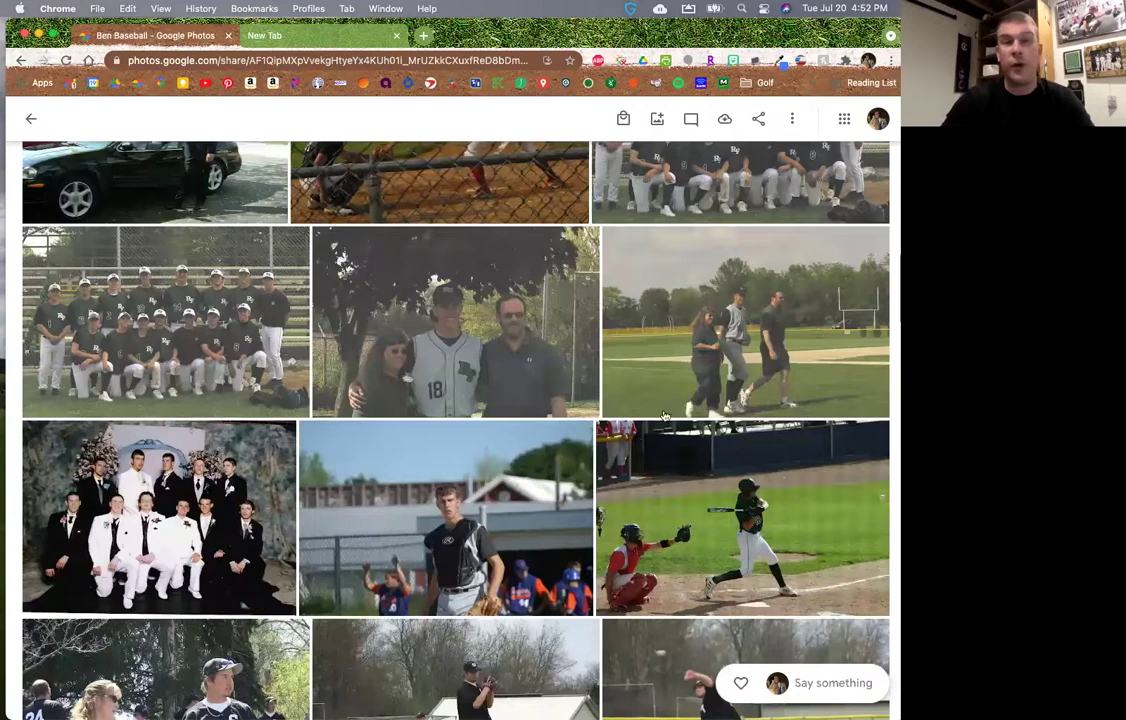
scroll(30, 125, up, 5)
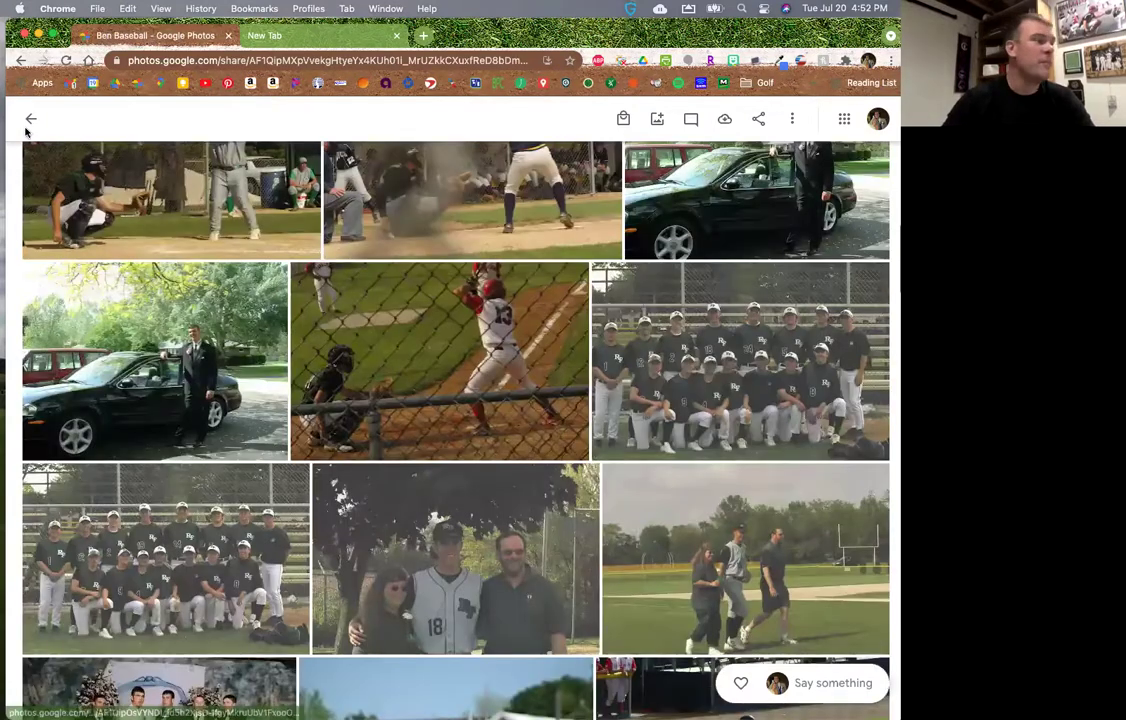
scroll(27, 128, up, 1)
scroll(89, 173, up, 10)
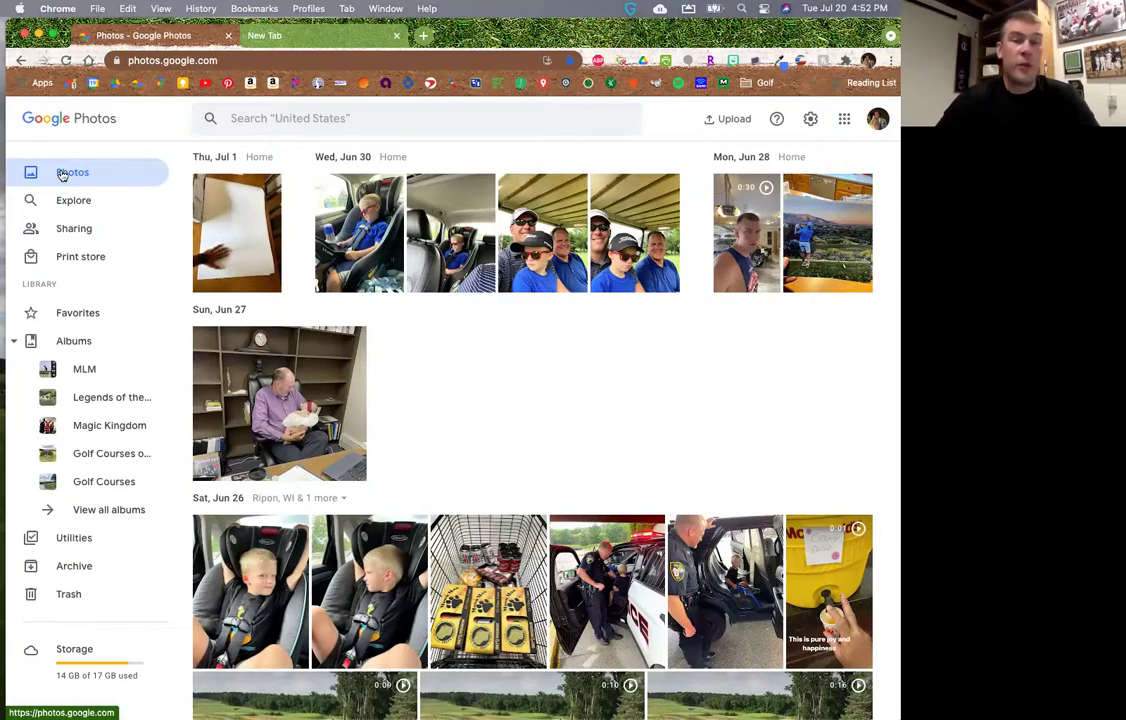
Go to the main library's newest photos under Today, then show all open windows in Mission Control.
click(62, 175)
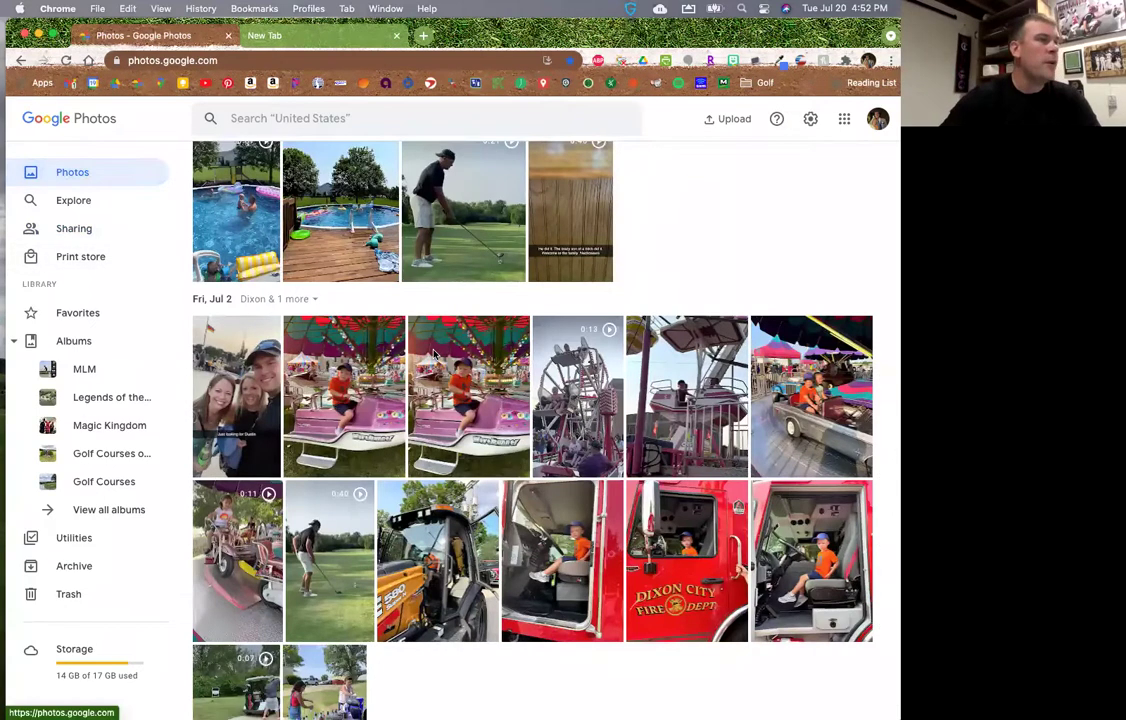
scroll(433, 354, up, 10)
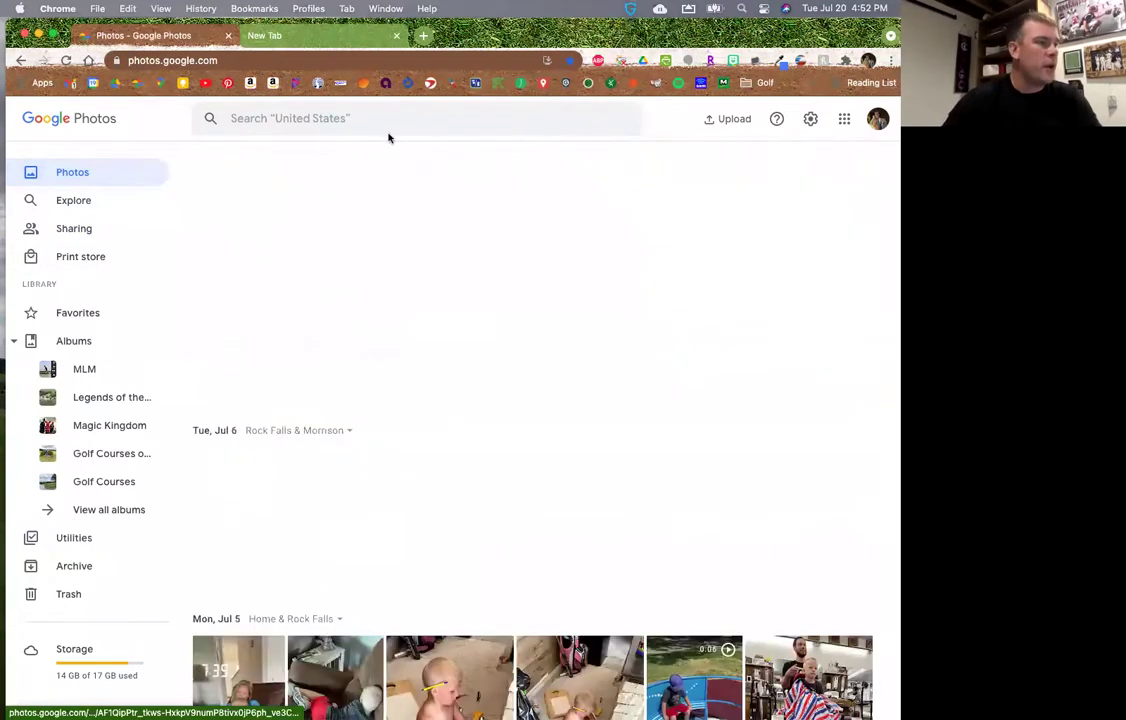
scroll(540, 290, up, 10)
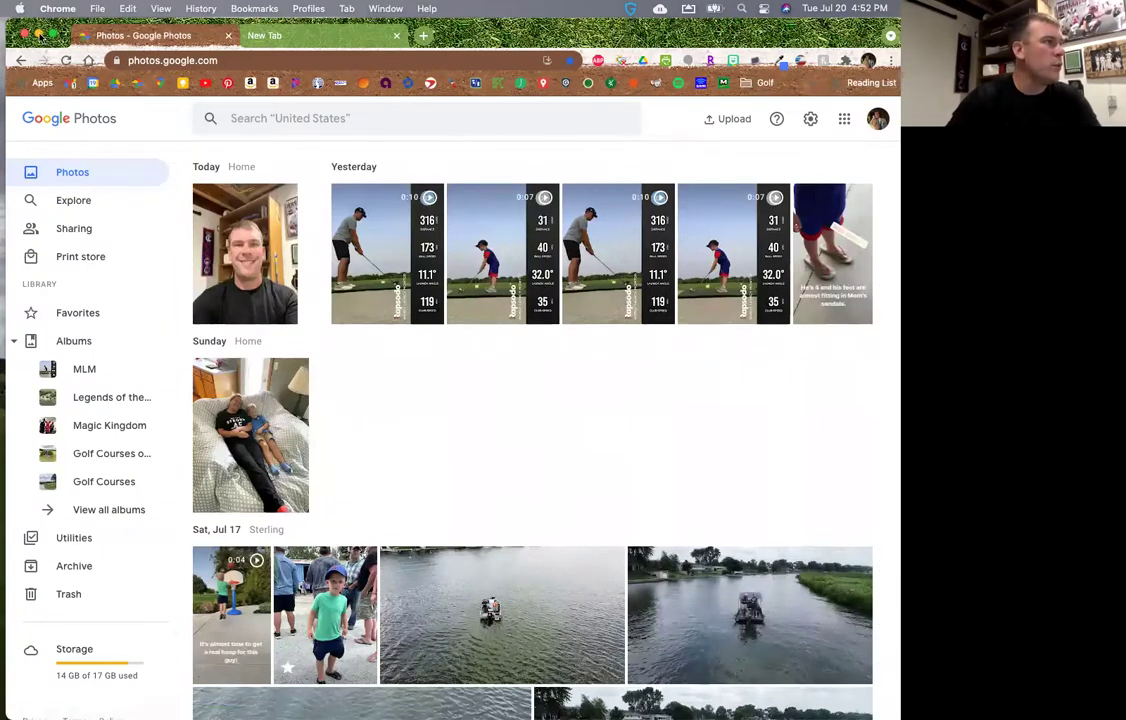
key(ctrl+Up)
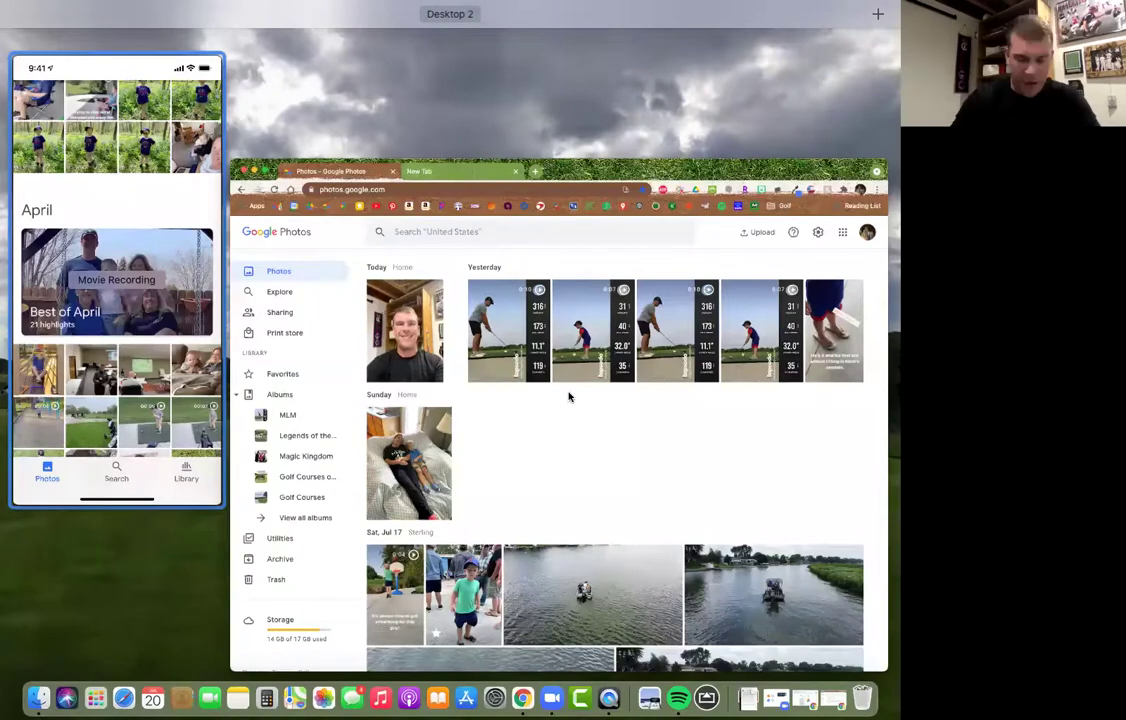
Switch to the mirrored iPhone and select five baby photos to create from.
click(568, 397)
key(super+m)
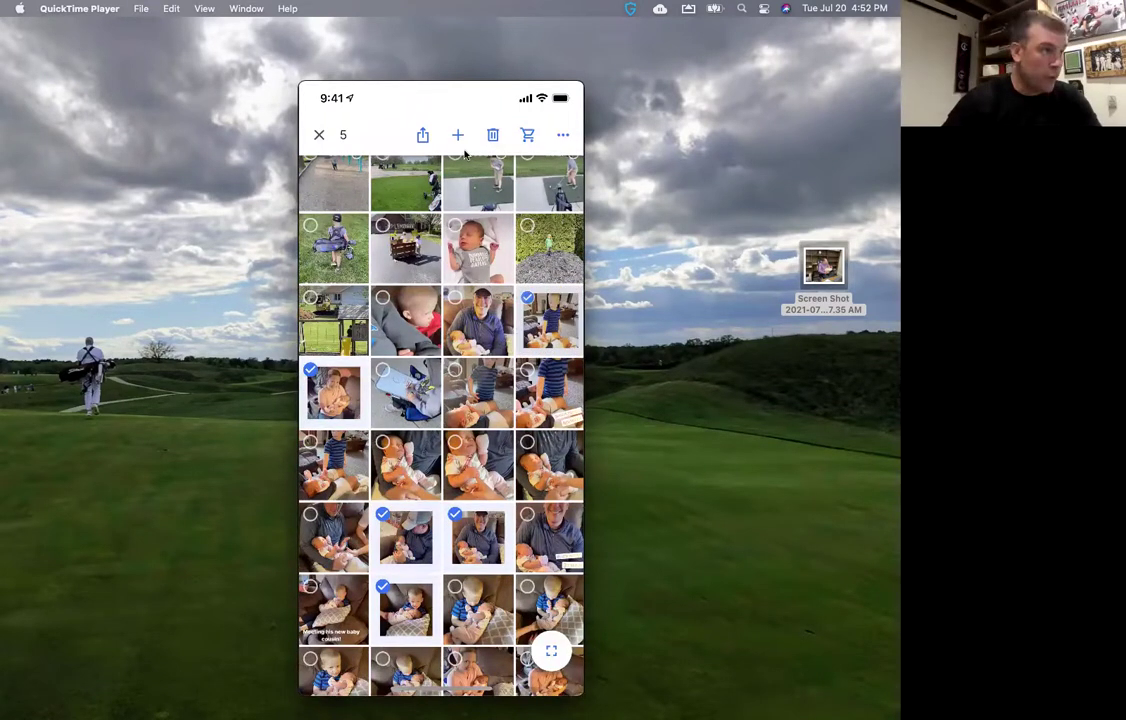
mouse_move(565, 118)
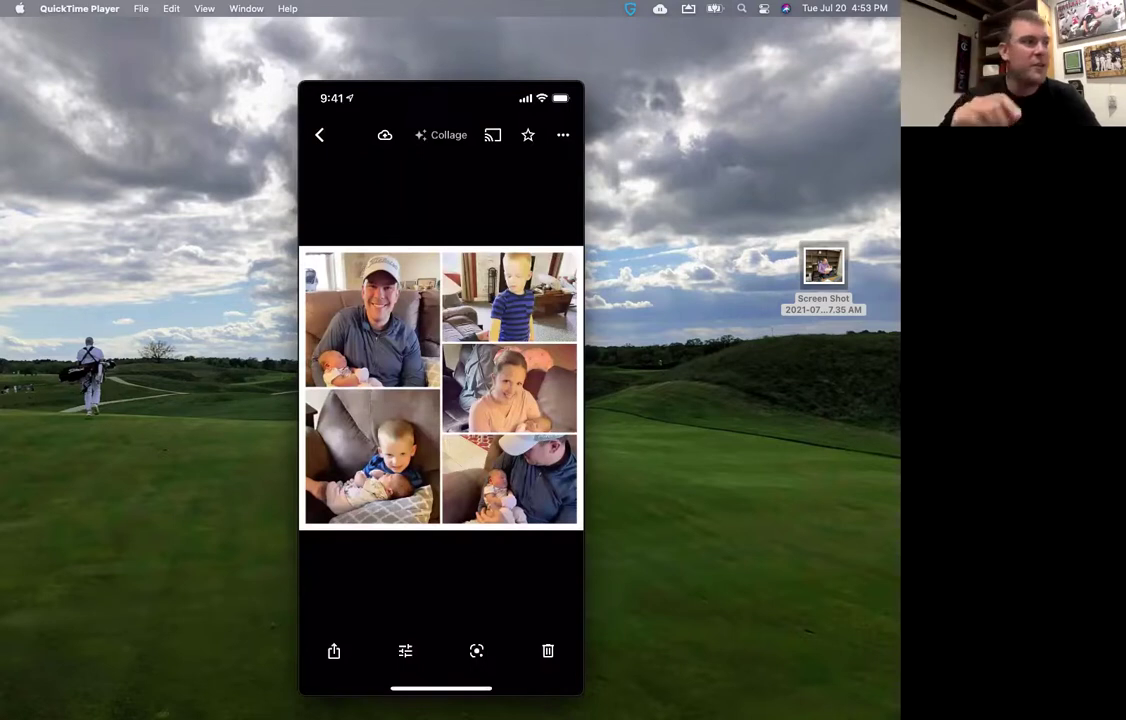
Make a collage from the five photos, then select three photos in the library grid.
mouse_move(460, 262)
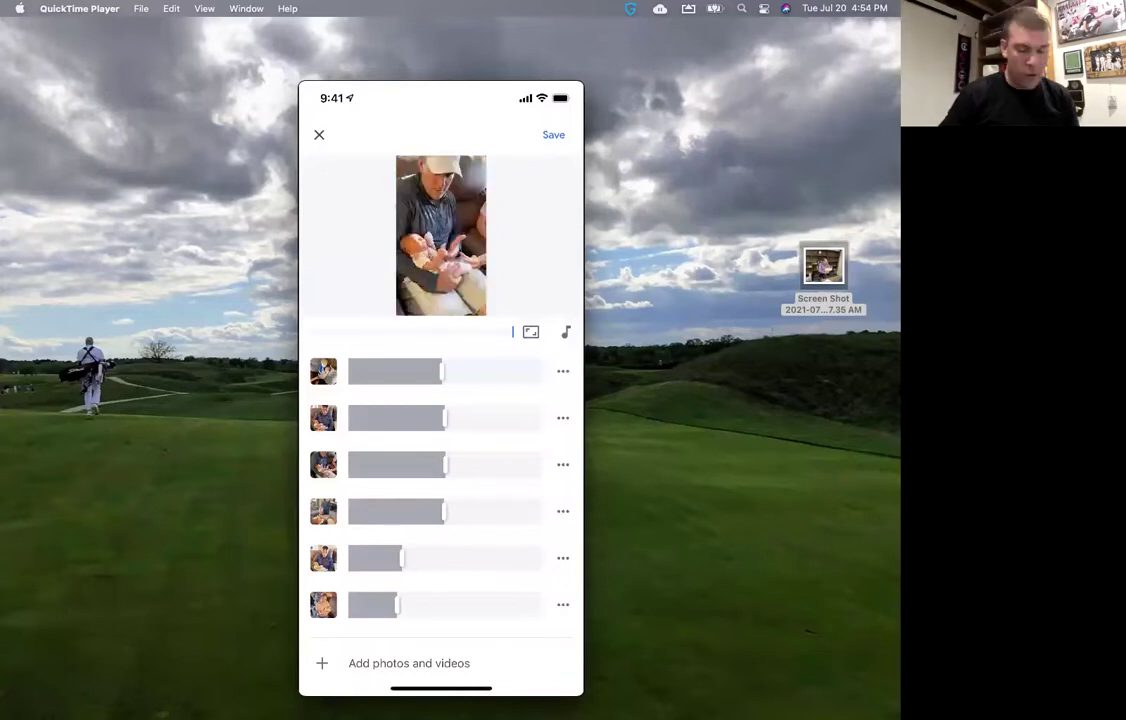
Select the movie draft's second clip and bring up the music source choices.
scroll(440, 490, up, 1)
click(395, 421)
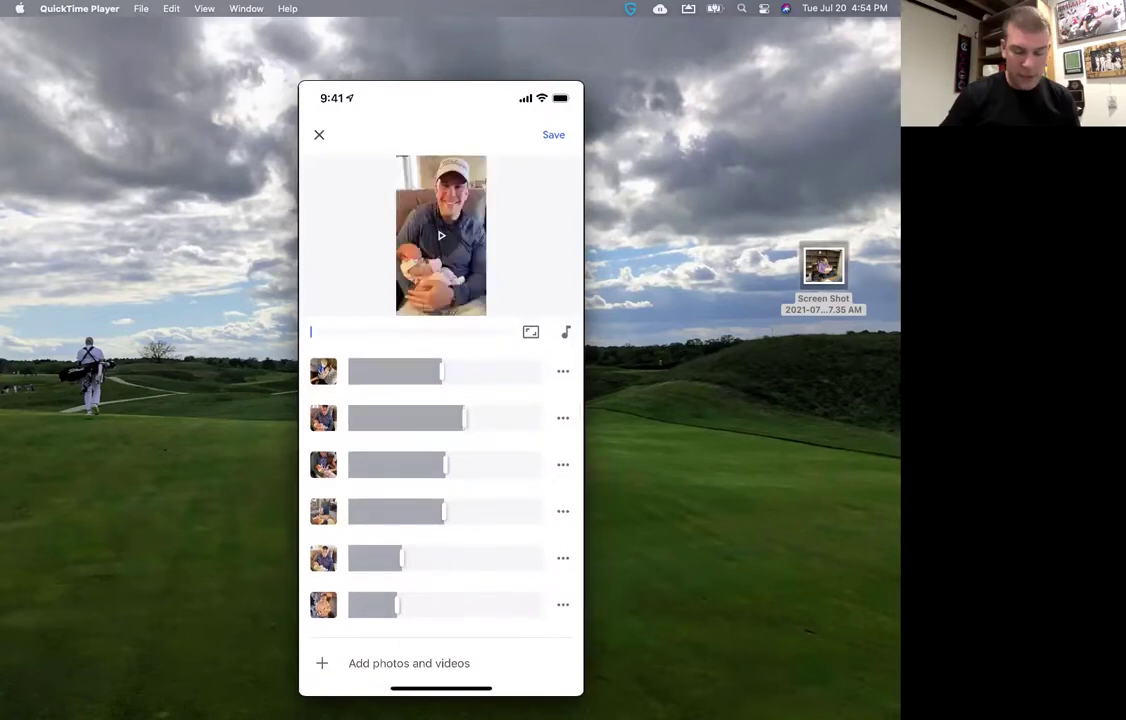
click(565, 331)
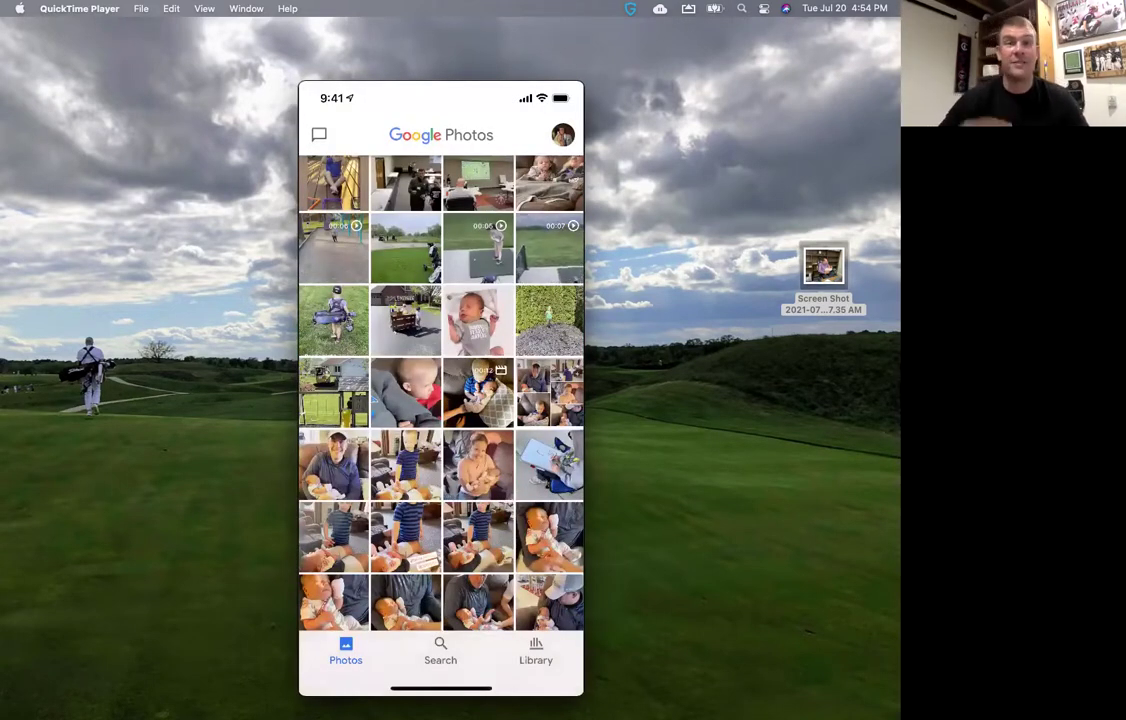
Leave the movie editor, return to the top of the Photos tab, and show Mission Control.
mouse_move(443, 402)
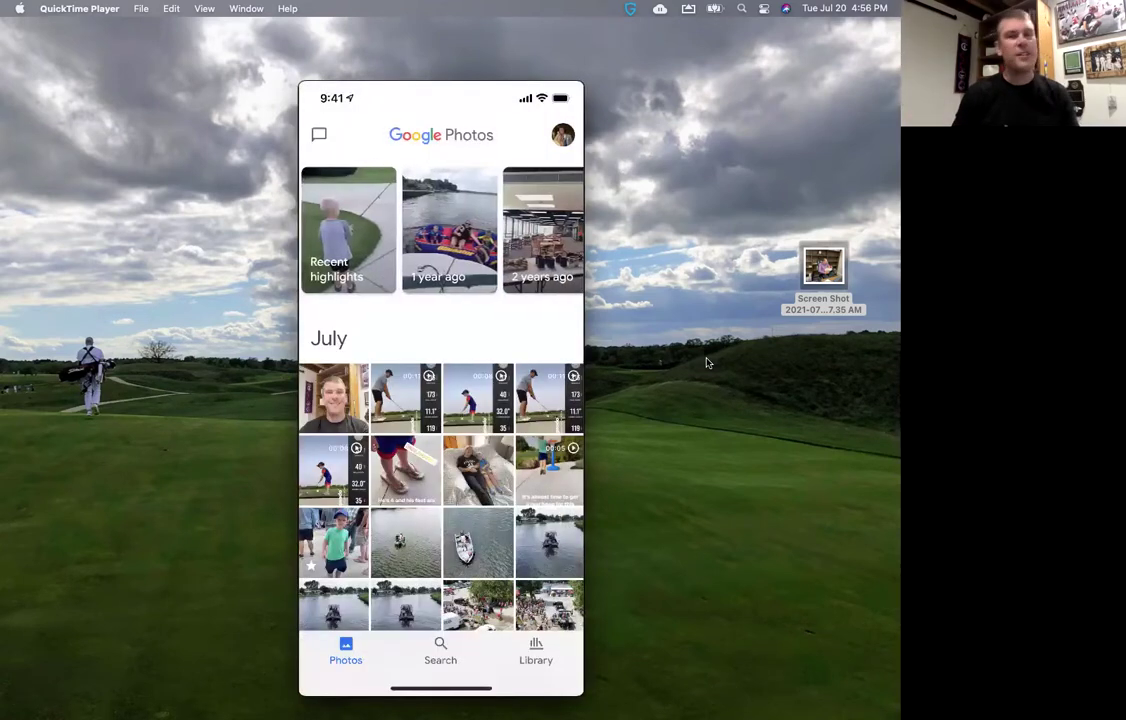
mouse_move(563, 507)
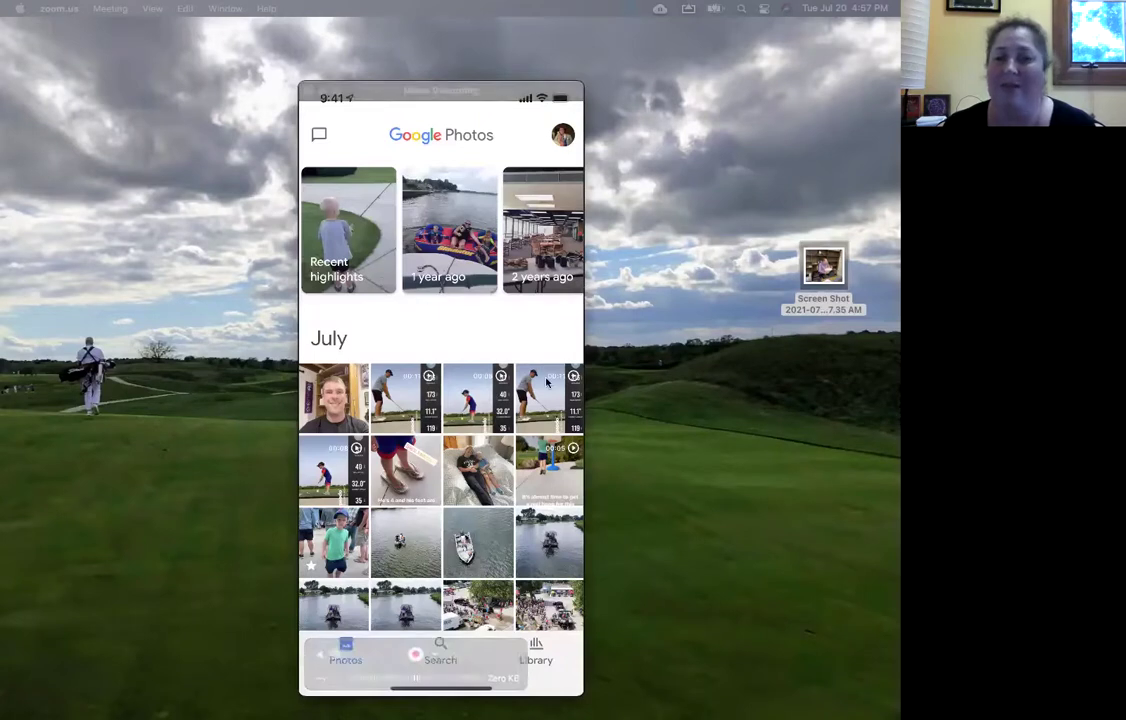
key(ctrl+Up)
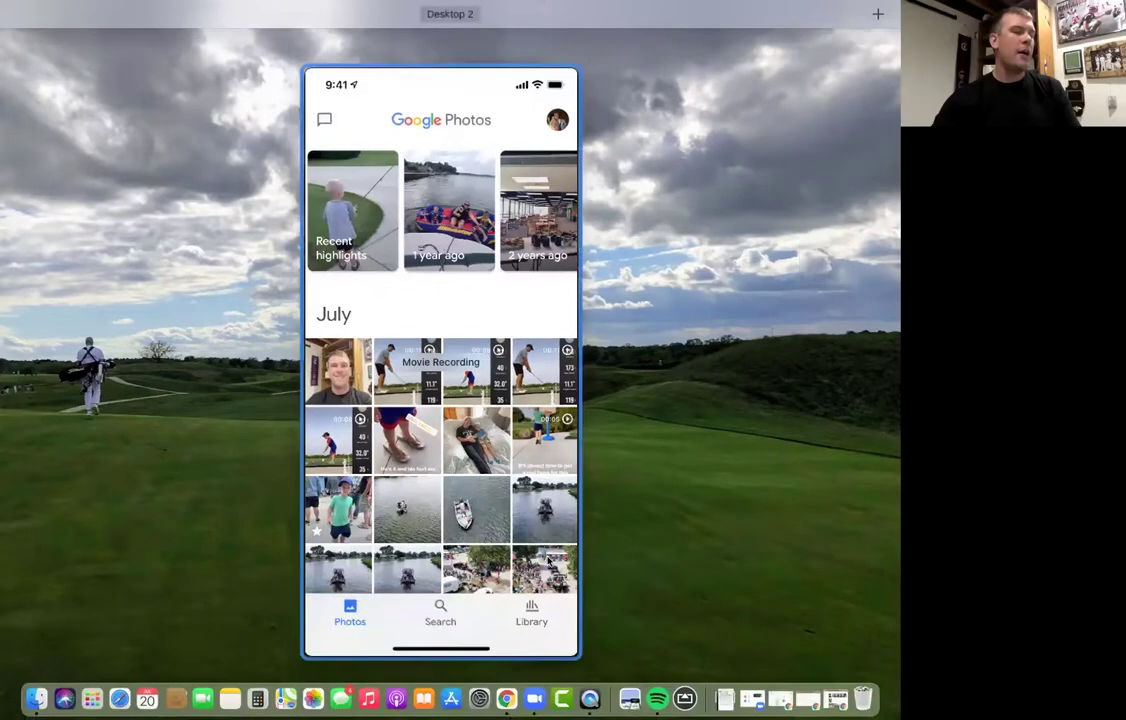
click(720, 611)
Restore the minimized Chrome window showing the Google Photos web library.
click(810, 700)
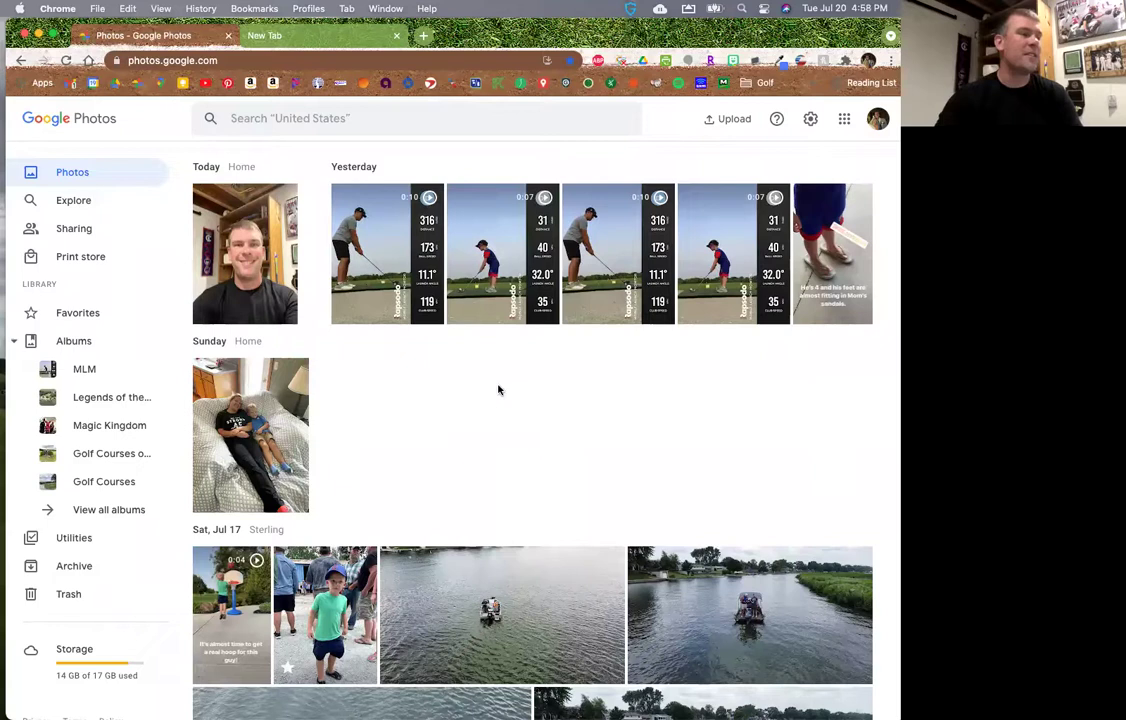
View the boat photo with its details, then close it back to the grid.
click(534, 593)
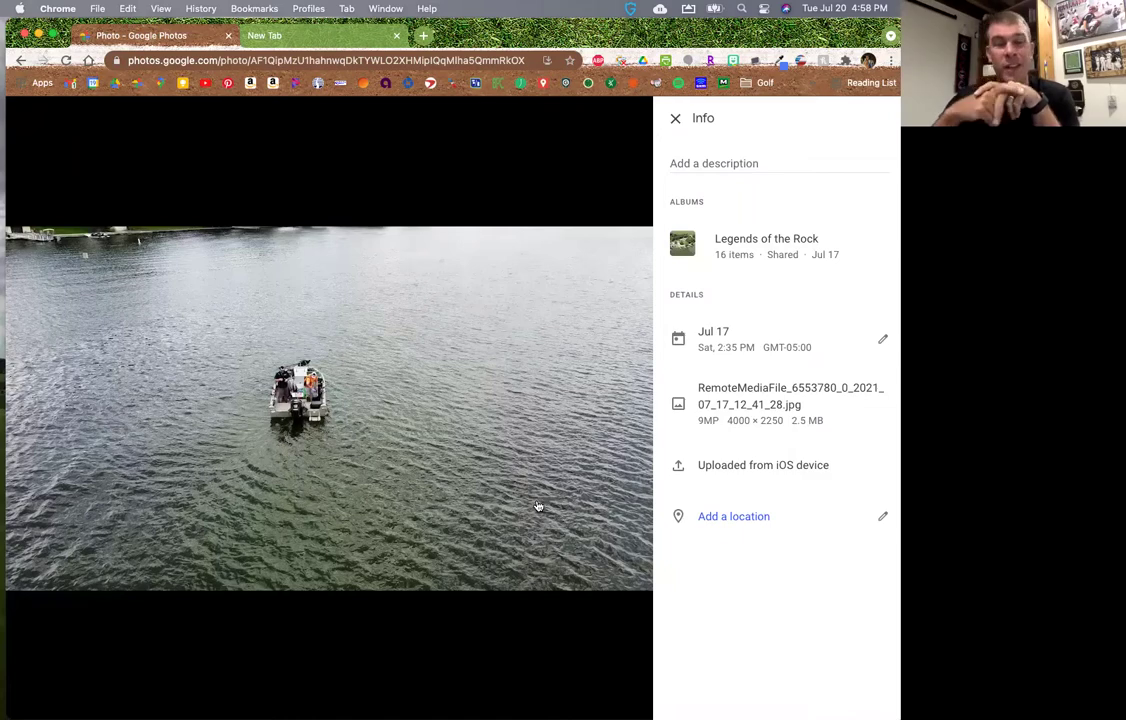
click(675, 118)
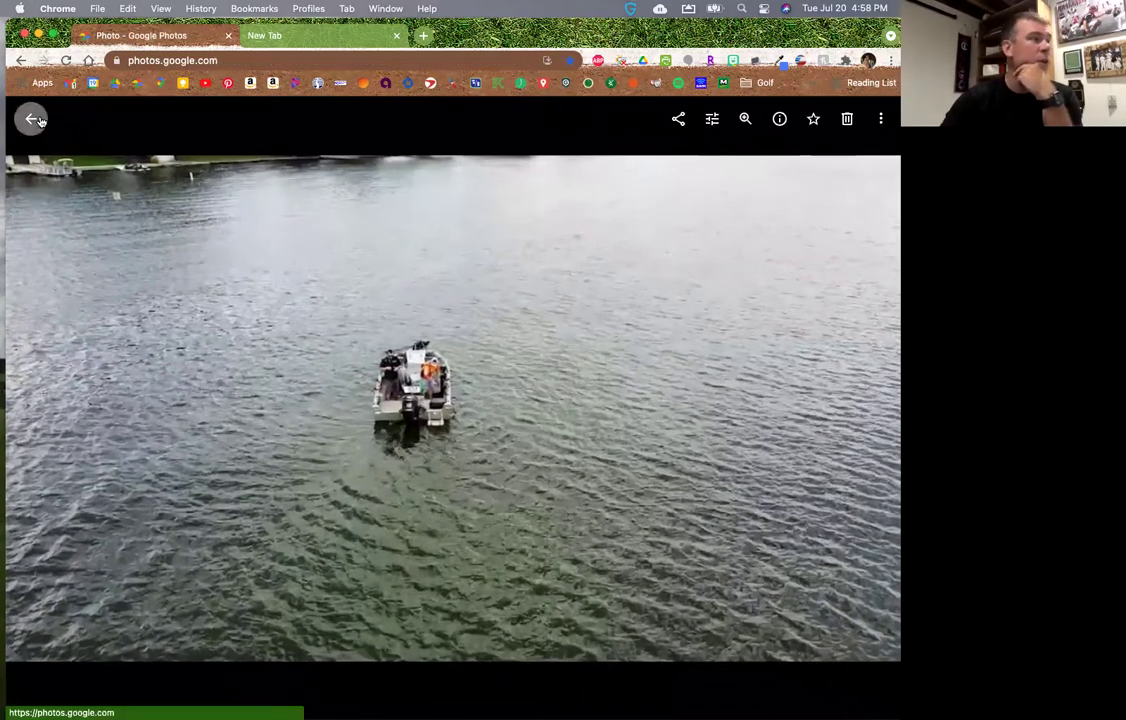
key(Escape)
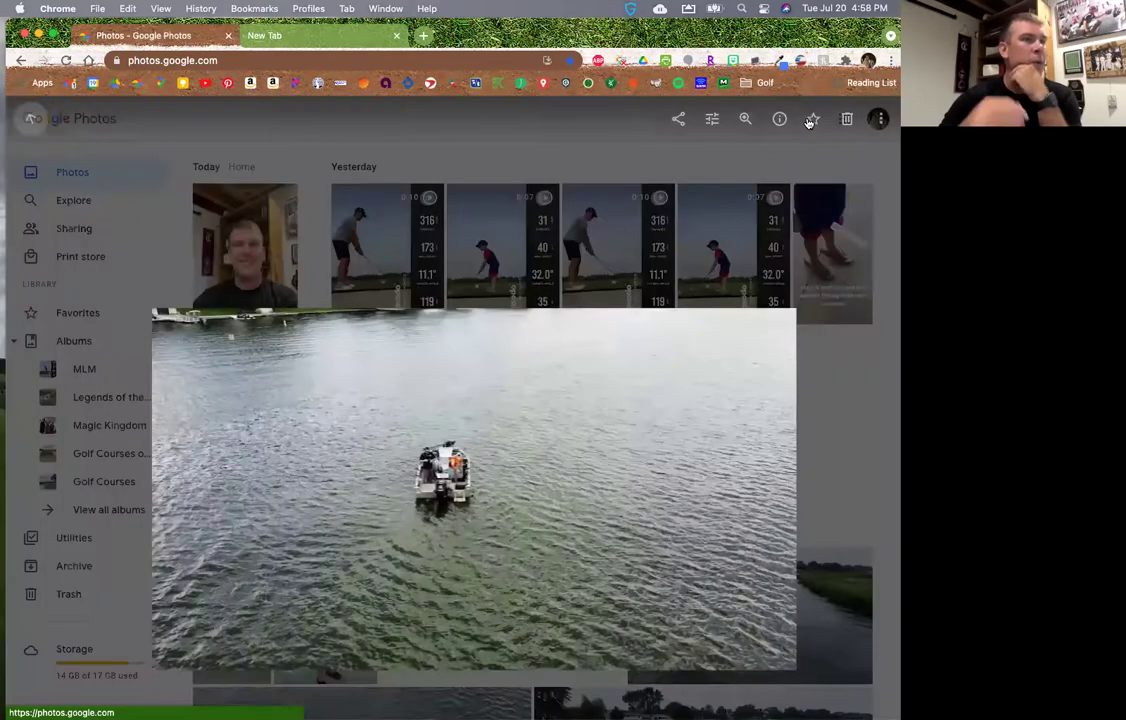
Check Settings at normal zoom (Storage saver, 14 GB of 17 GB used), then open Trash.
click(810, 118)
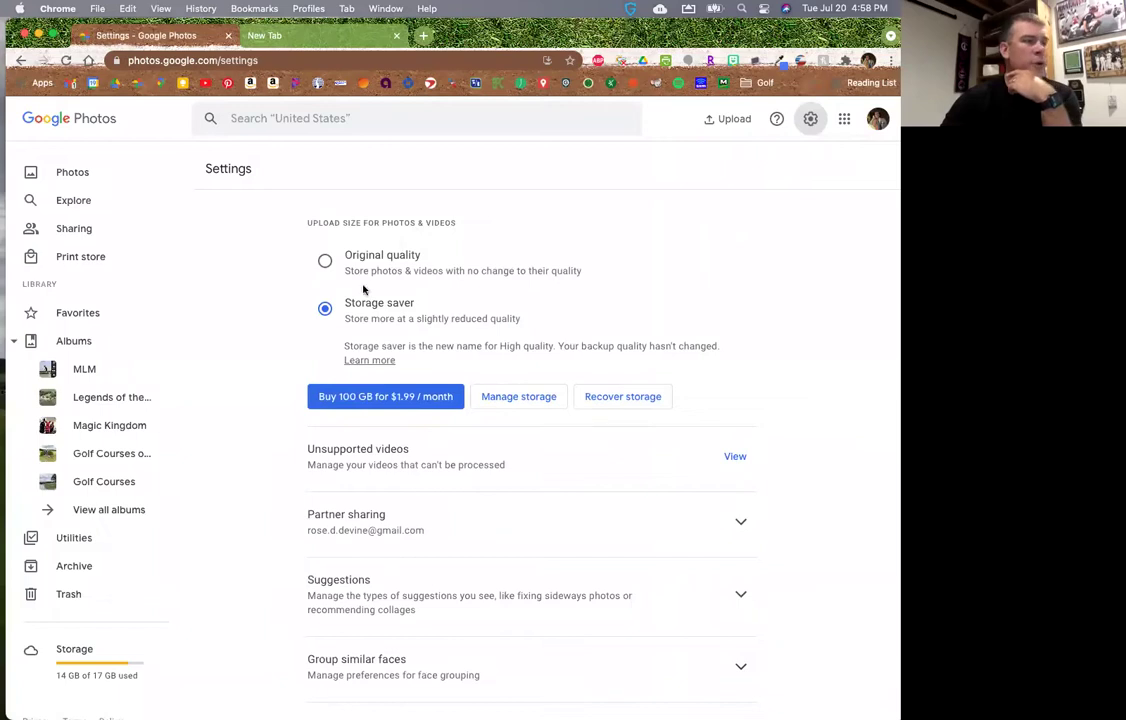
scroll(459, 296, up, 3)
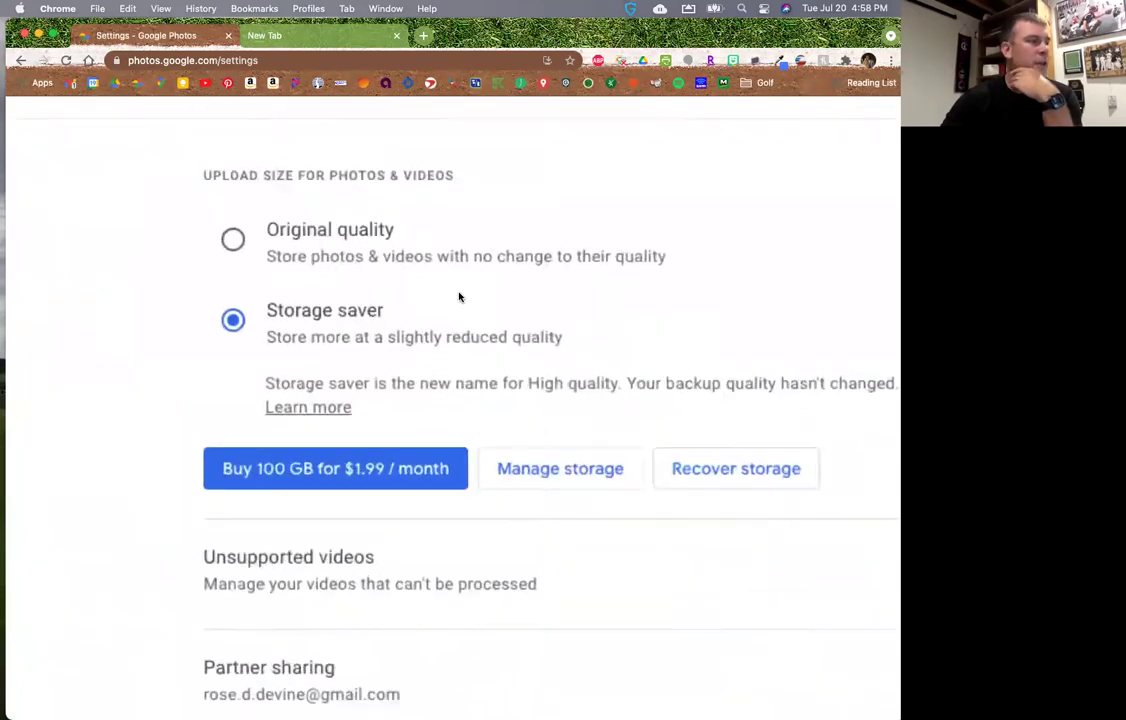
scroll(459, 296, right, 3)
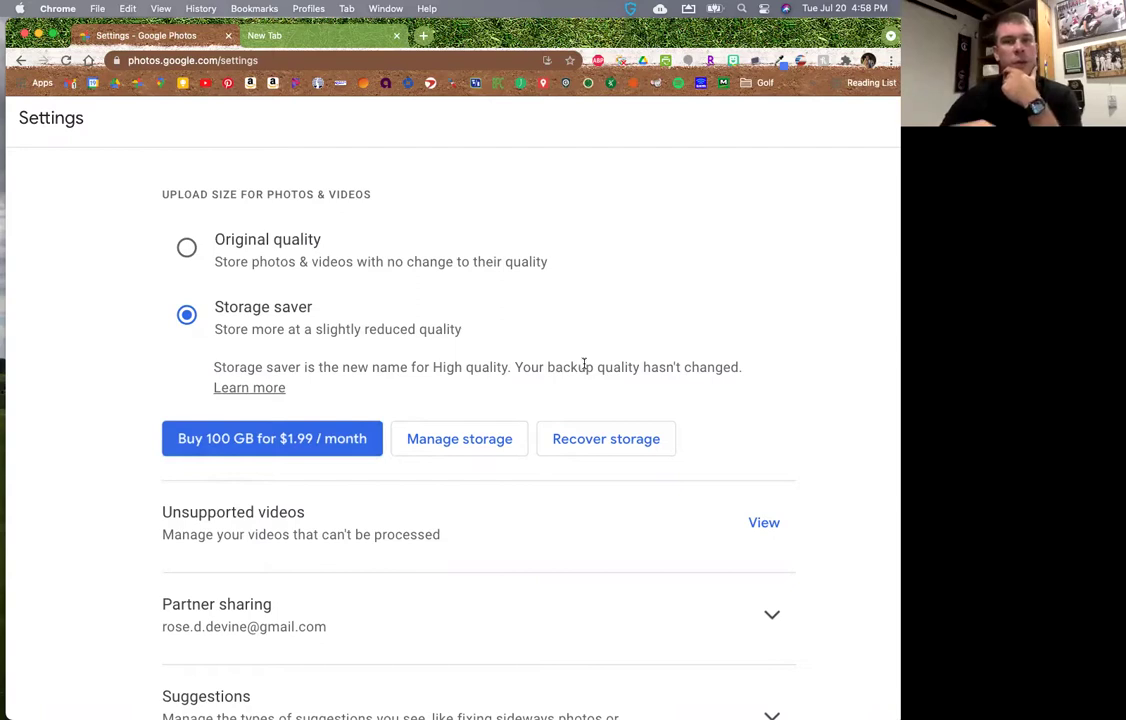
key(super+0)
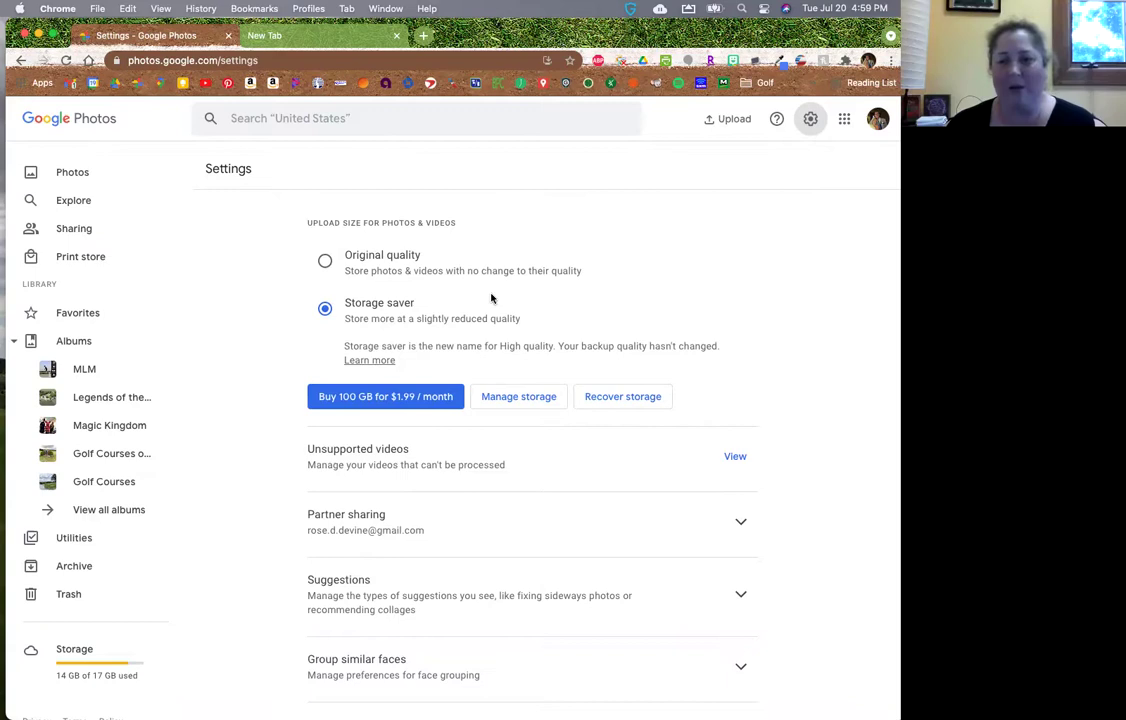
scroll(491, 298, down, 2)
scroll(491, 298, up, 2)
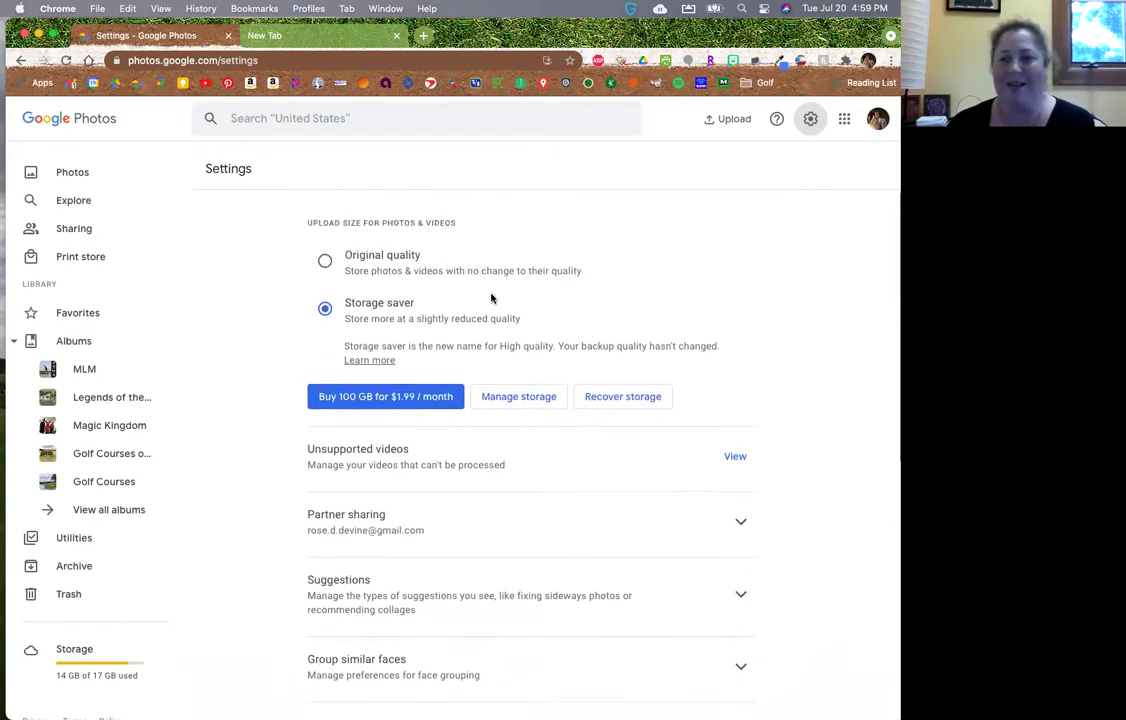
click(68, 594)
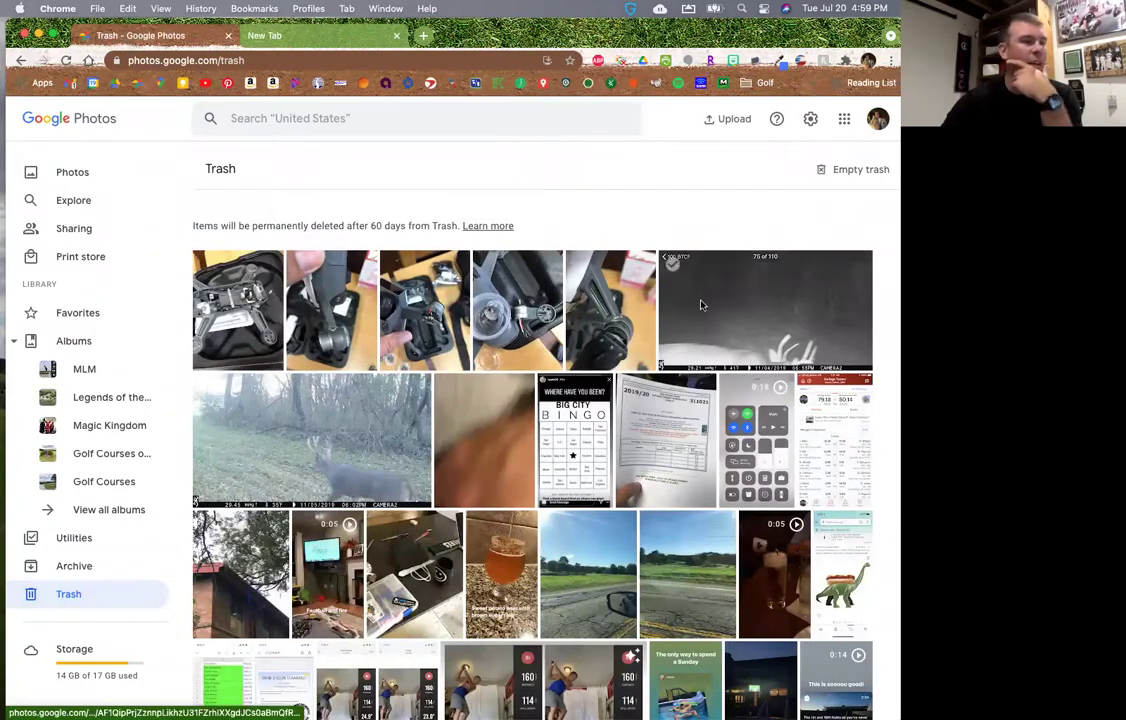
View the fantasy football screenshot in Trash at full size, then return to the grid.
scroll(701, 305, down, 10)
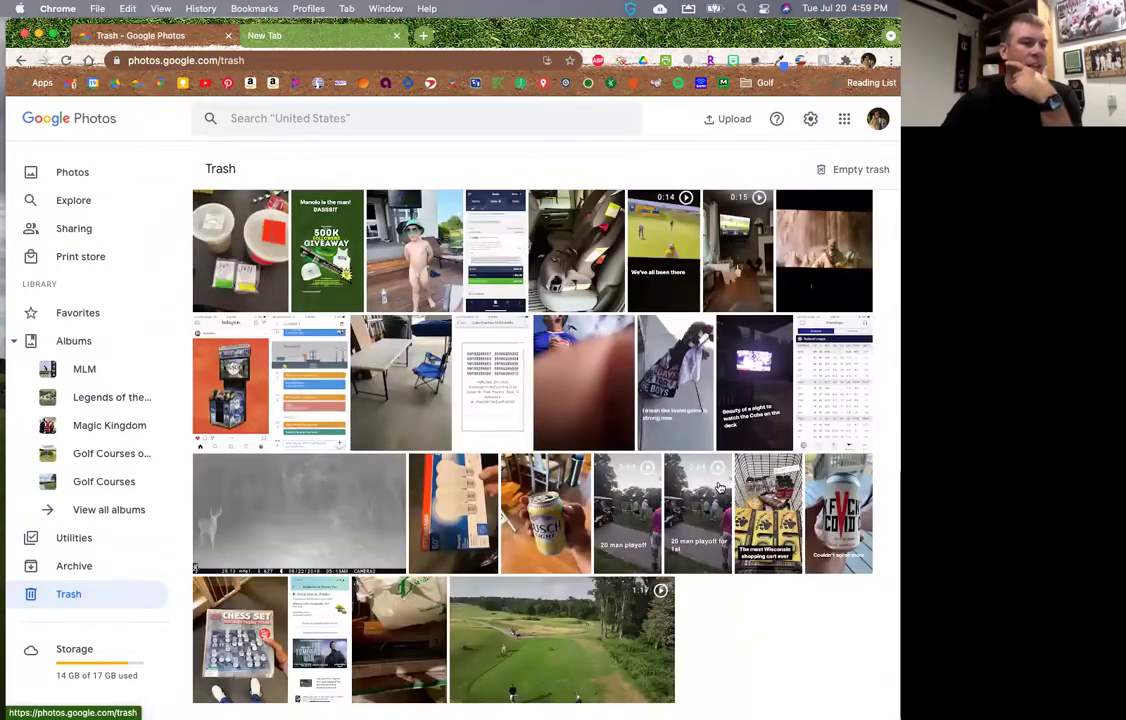
scroll(718, 487, up, 10)
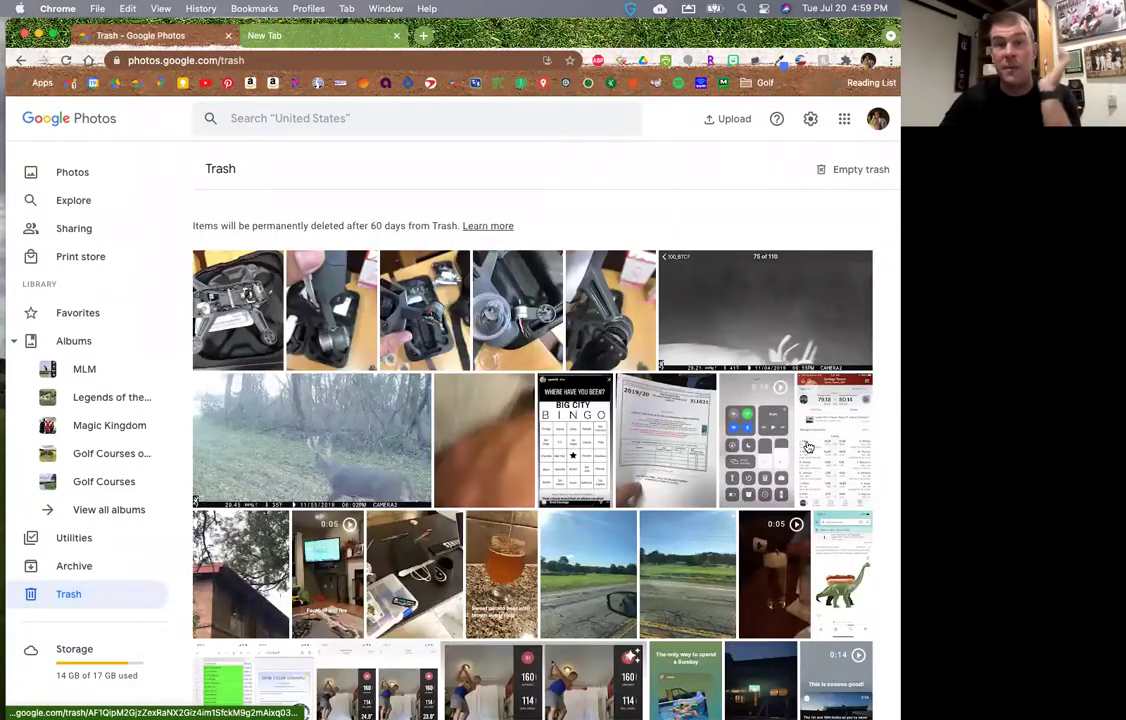
click(813, 443)
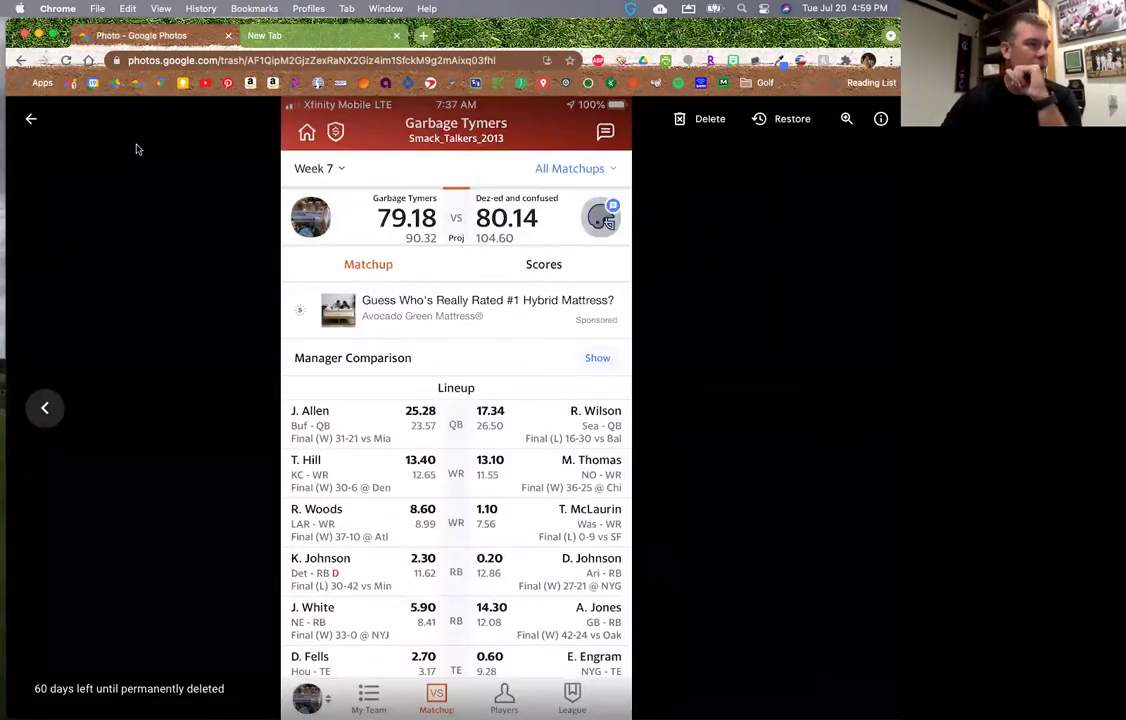
click(40, 120)
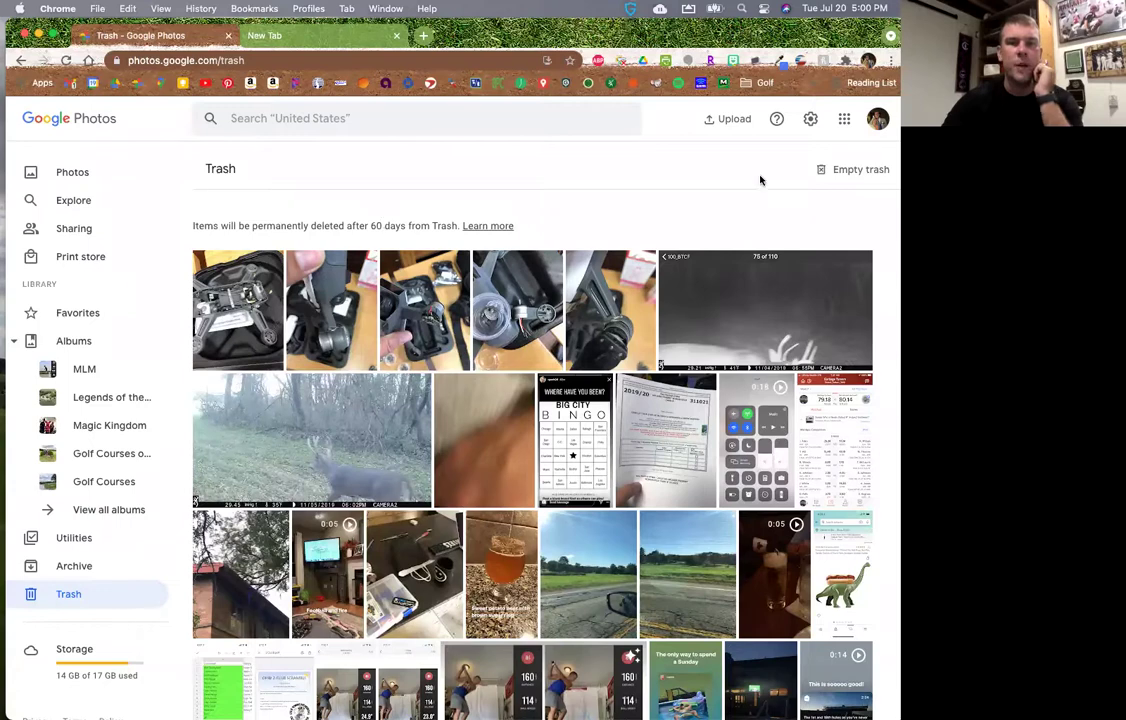
Permanently empty the trash and return to the main photo library.
click(850, 172)
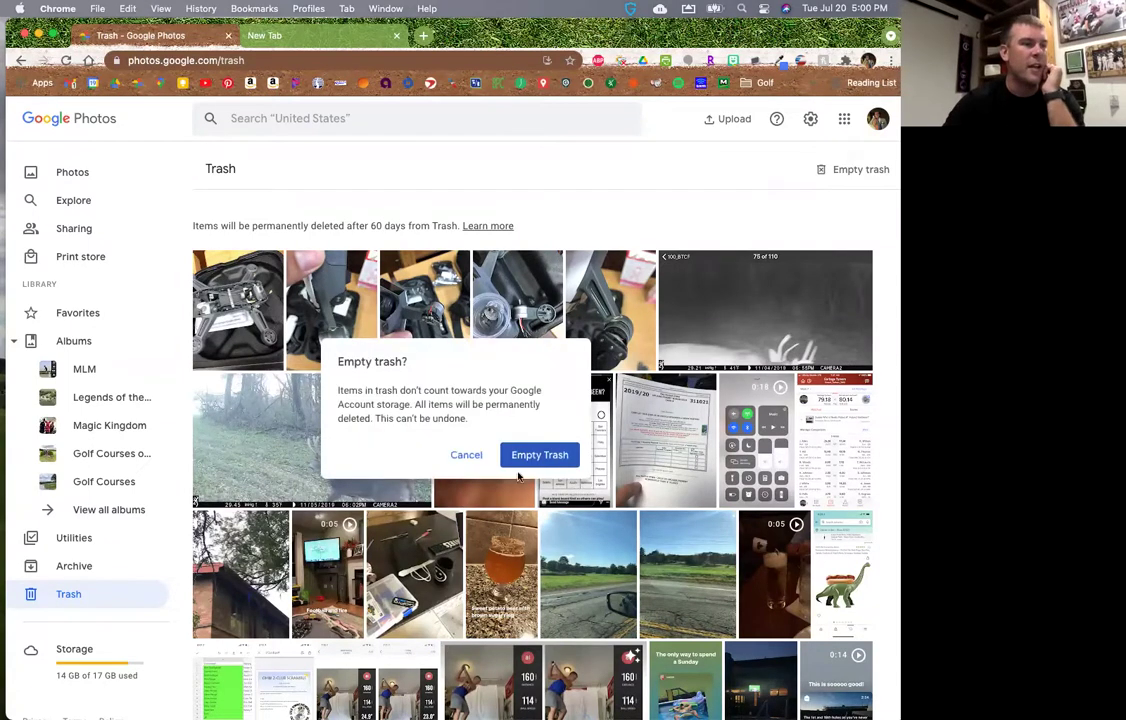
click(545, 456)
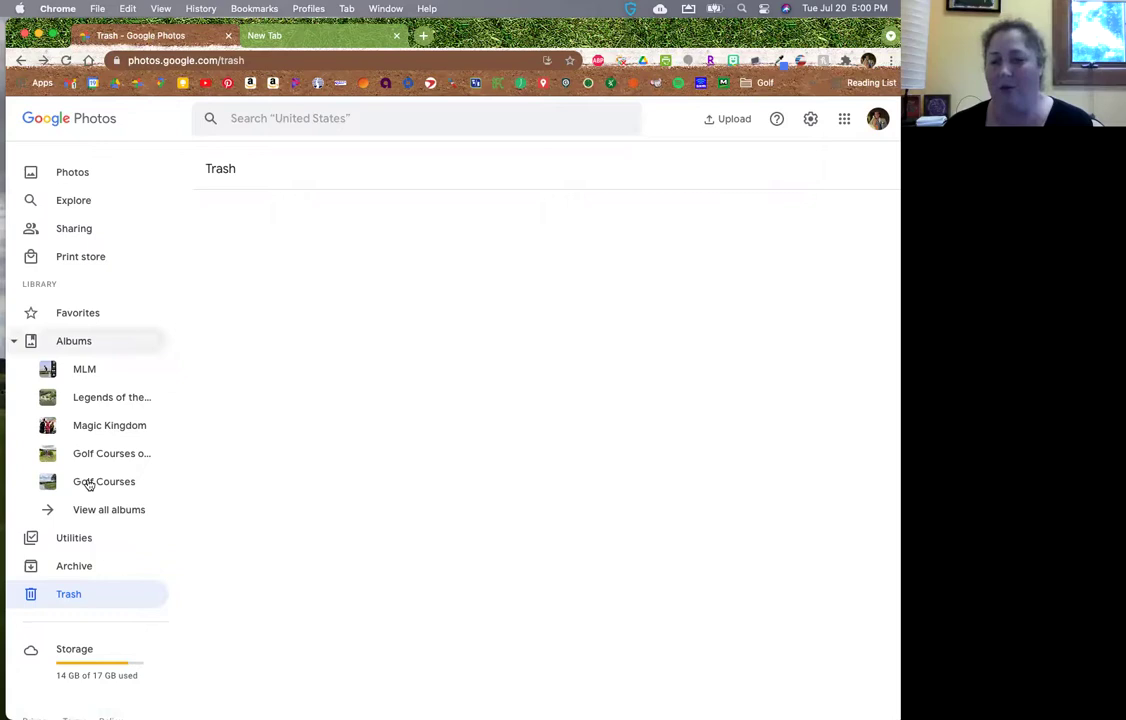
click(85, 176)
Archive today's office selfie from its More options menu and return to the timeline.
click(244, 256)
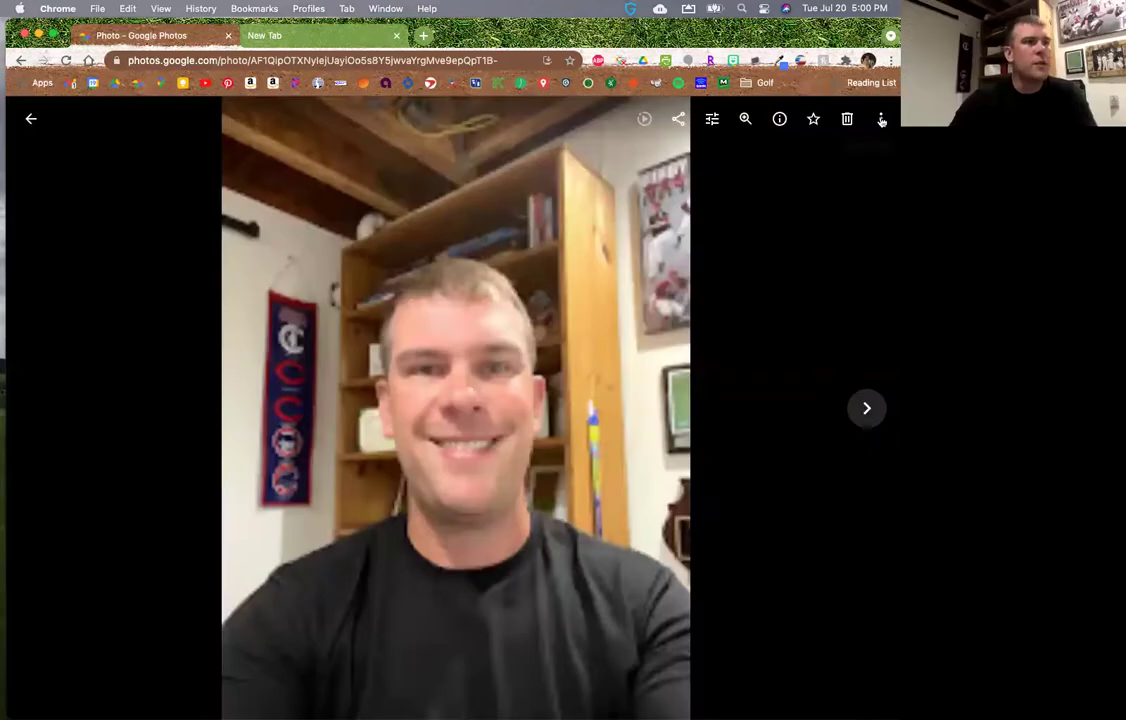
click(881, 119)
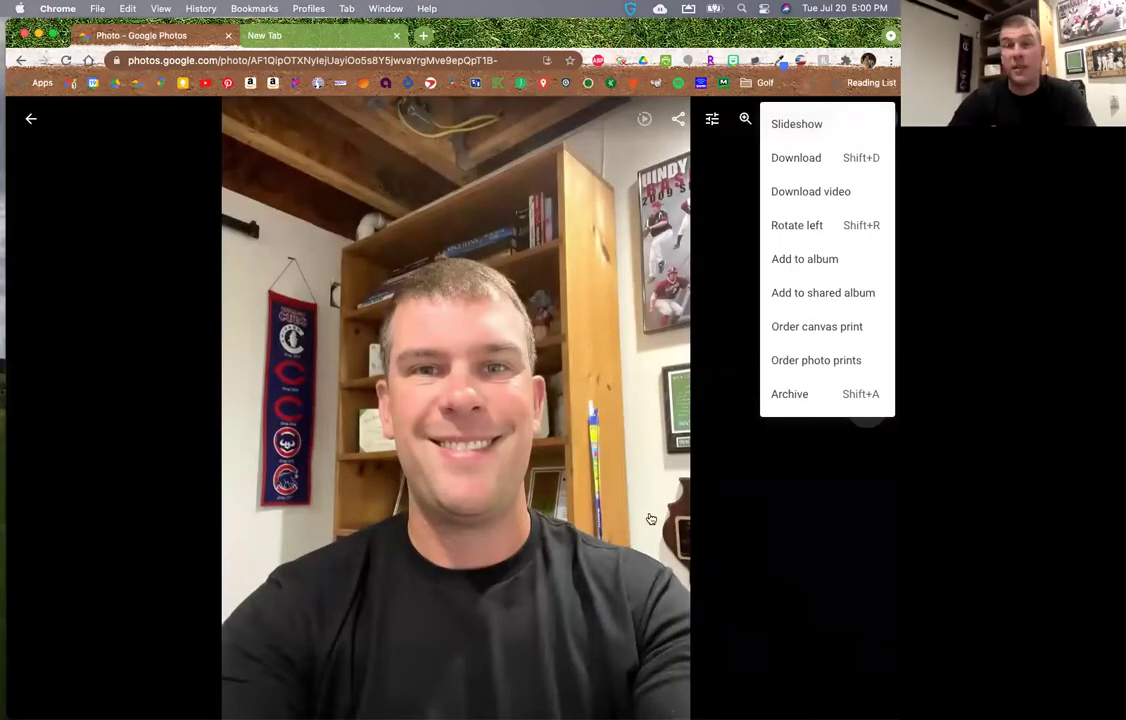
click(31, 118)
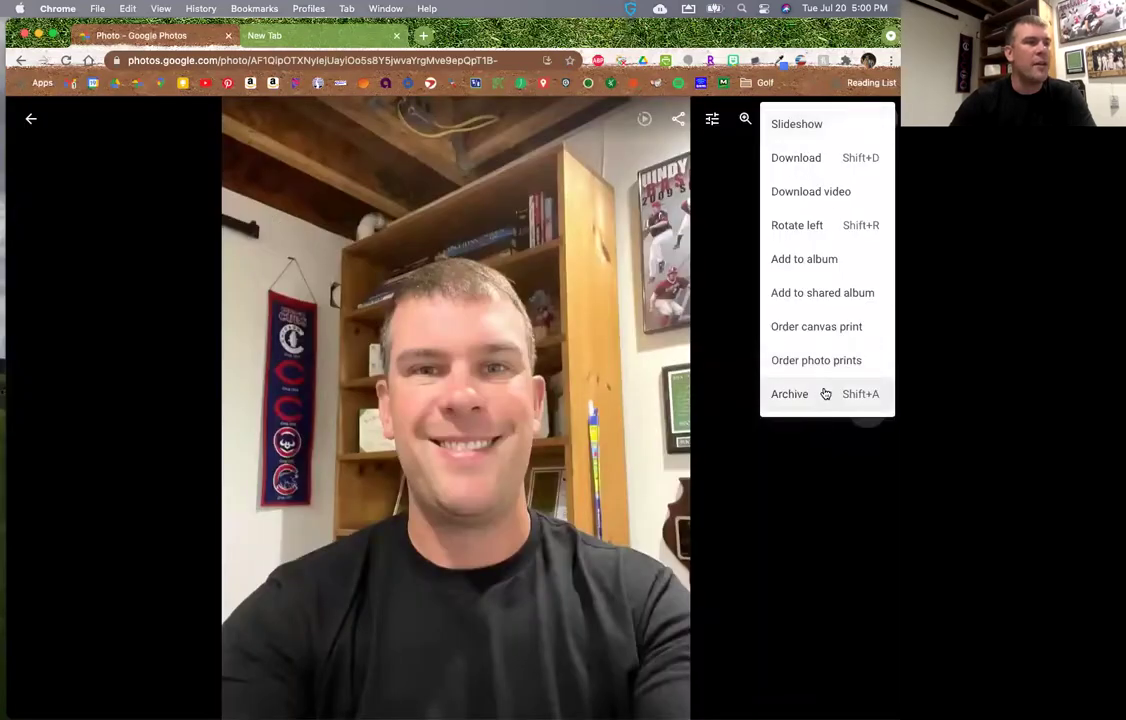
click(825, 394)
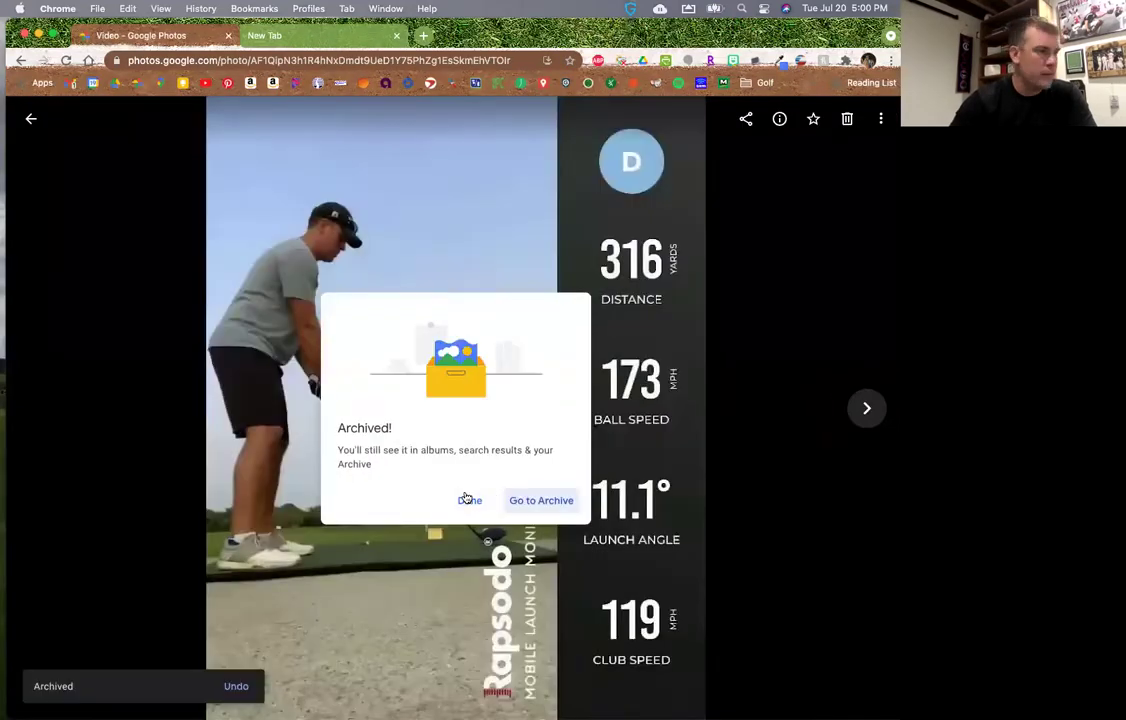
click(84, 135)
click(33, 120)
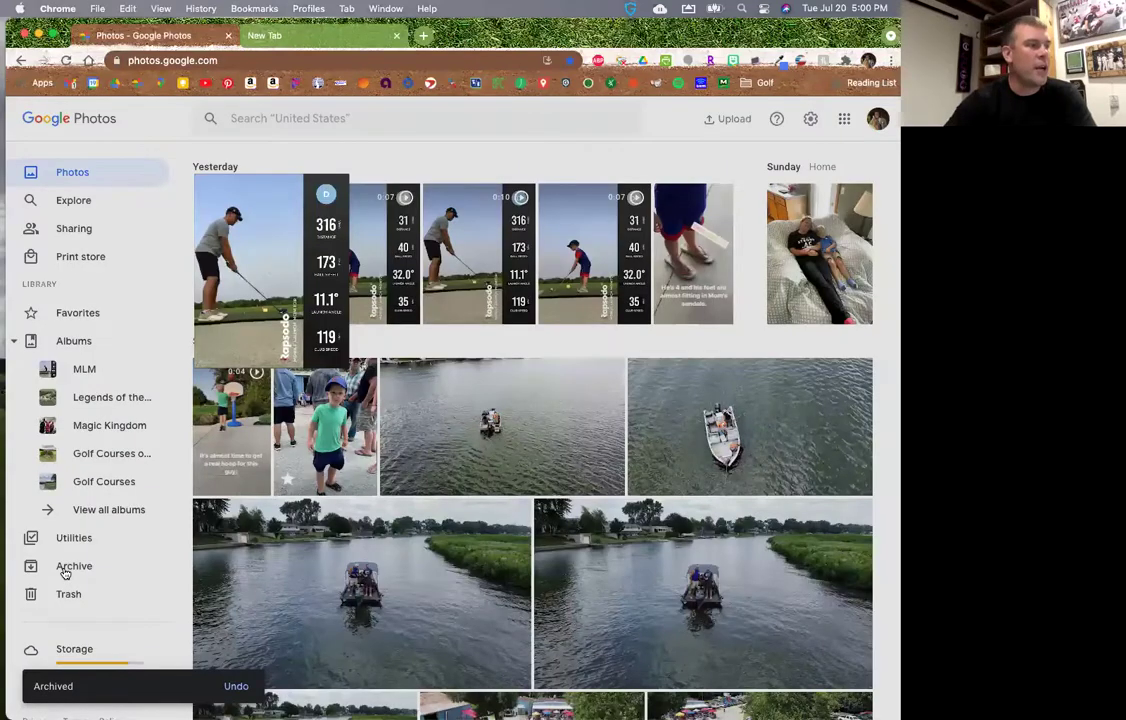
click(65, 570)
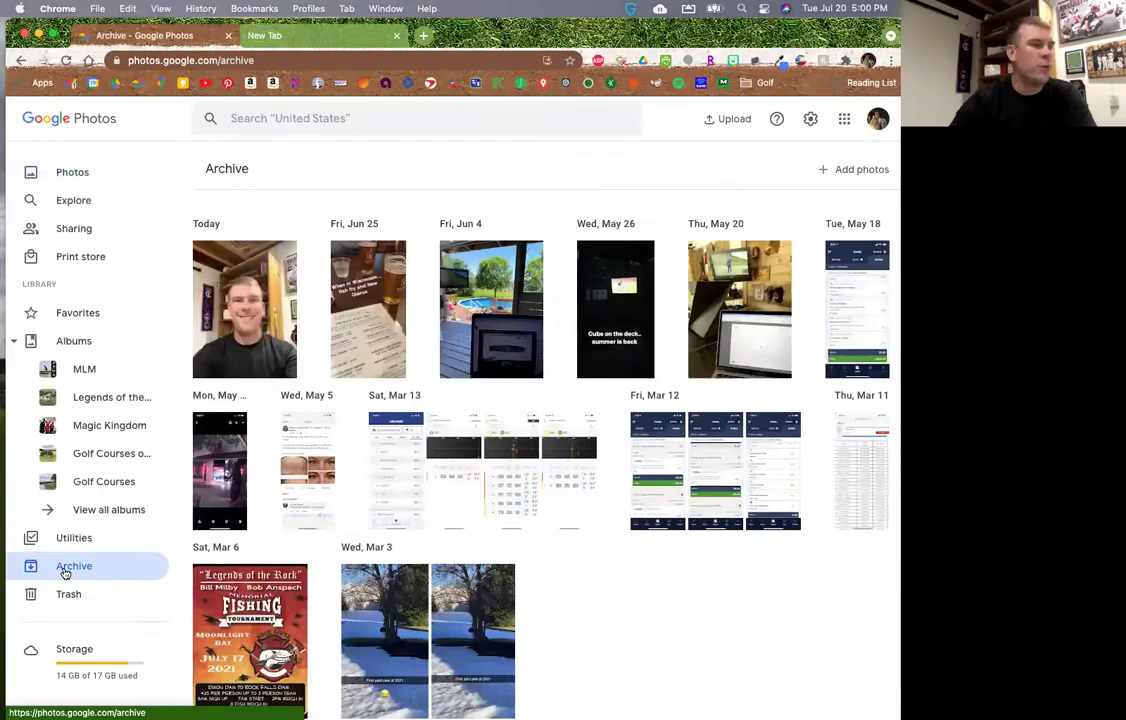
Scroll the Archive to confirm the selfie is there, then return to the main library.
scroll(647, 513, down, 10)
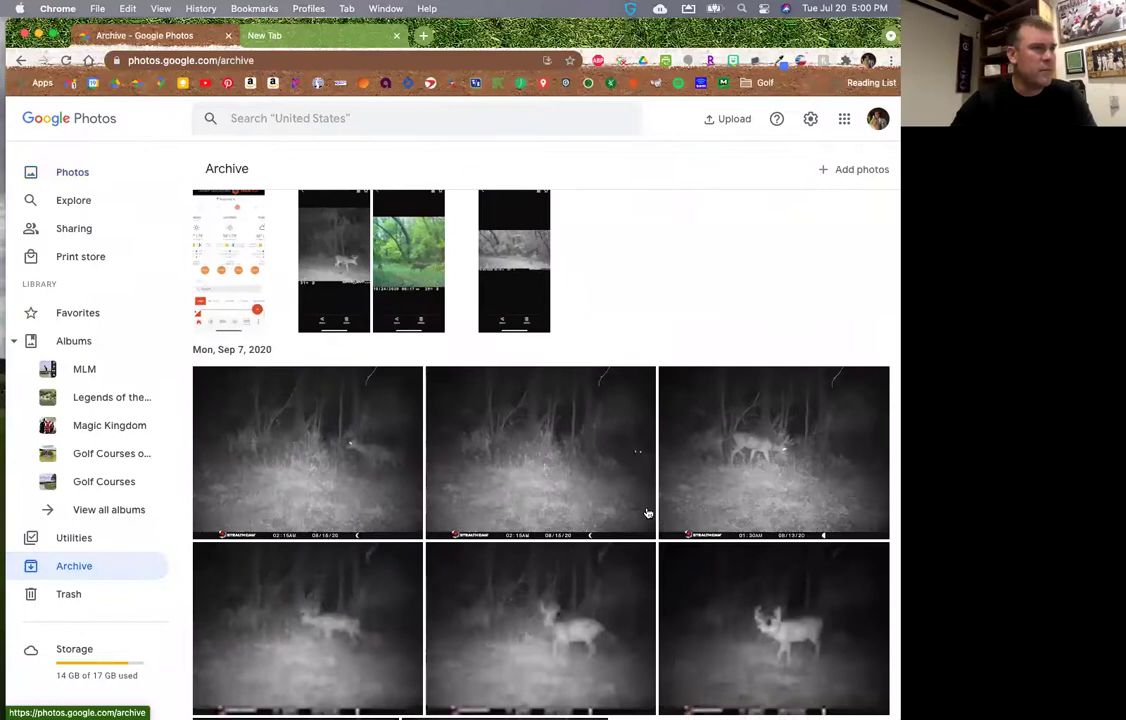
scroll(647, 513, up, 10)
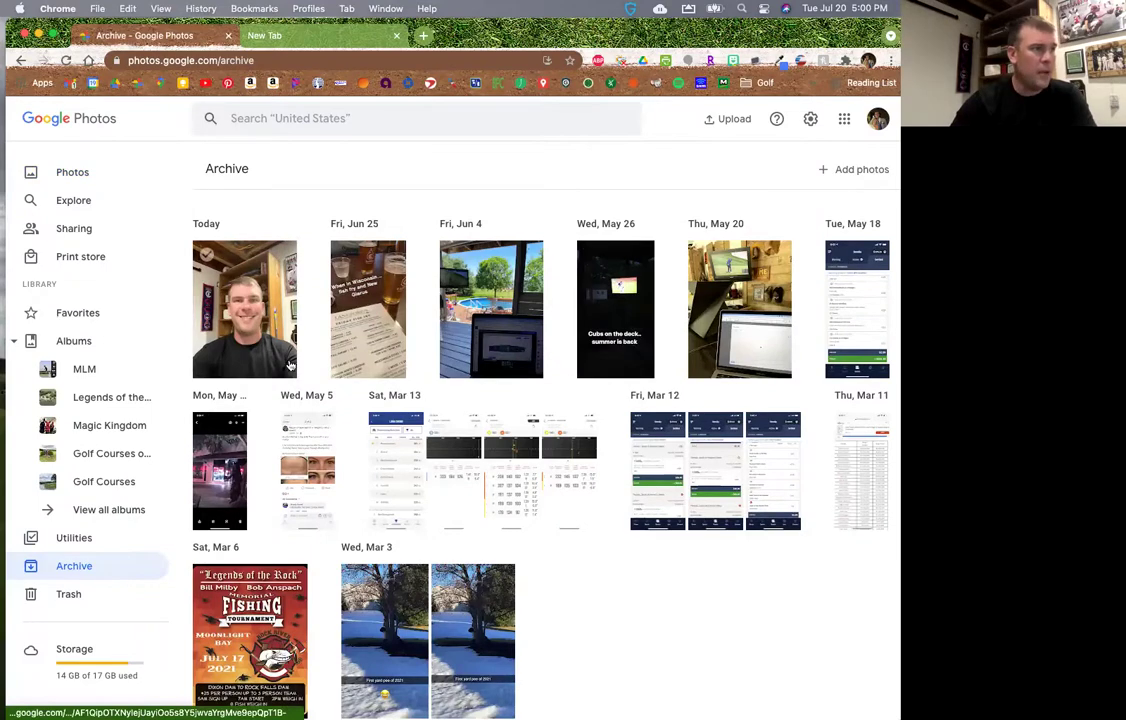
click(73, 180)
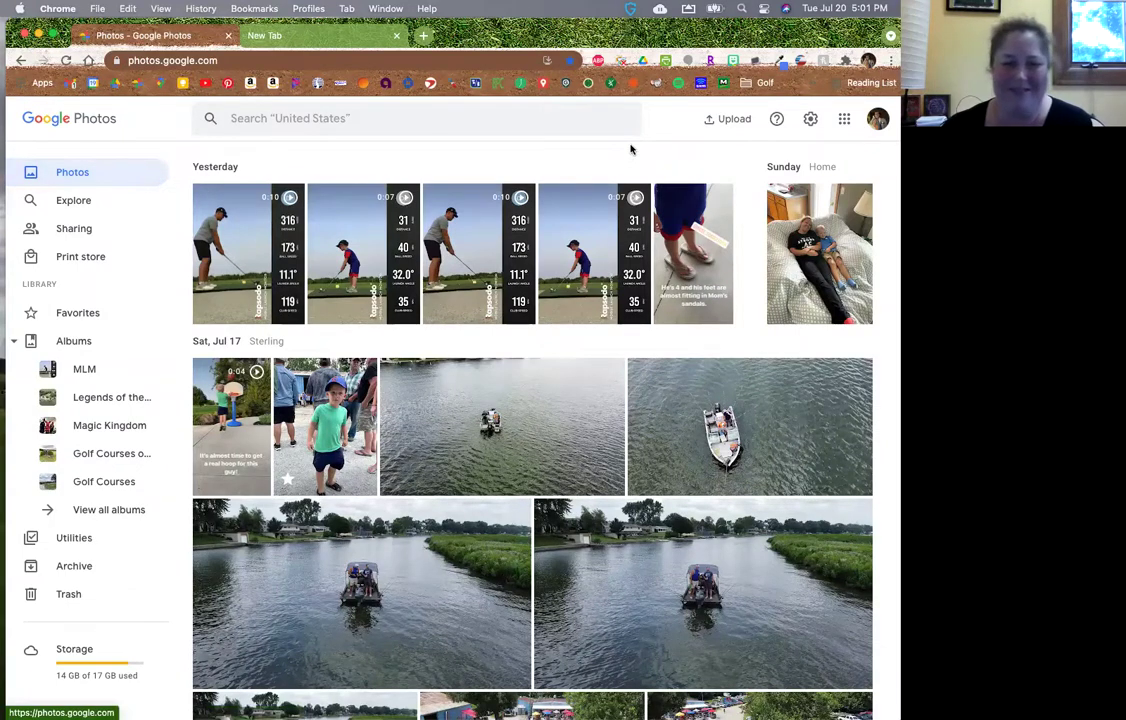
click(810, 118)
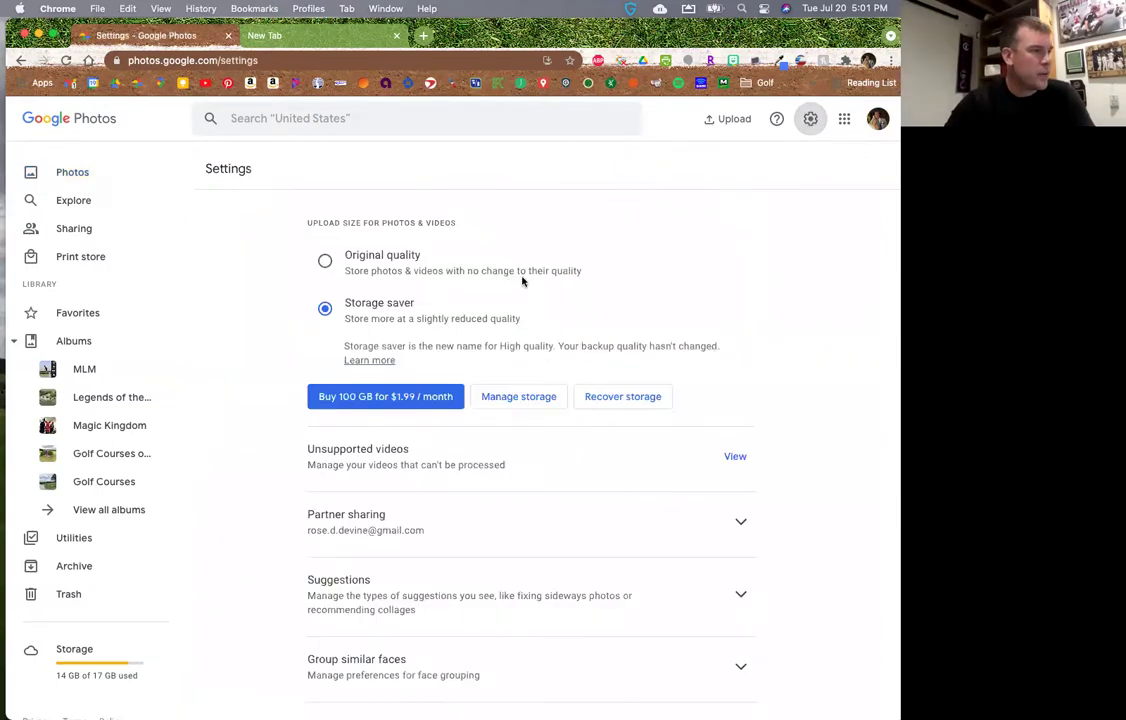
Open Manage storage from Settings, showing 3 GB remaining and 733 MB of large items.
scroll(521, 281, down, 3)
scroll(521, 281, down, 6)
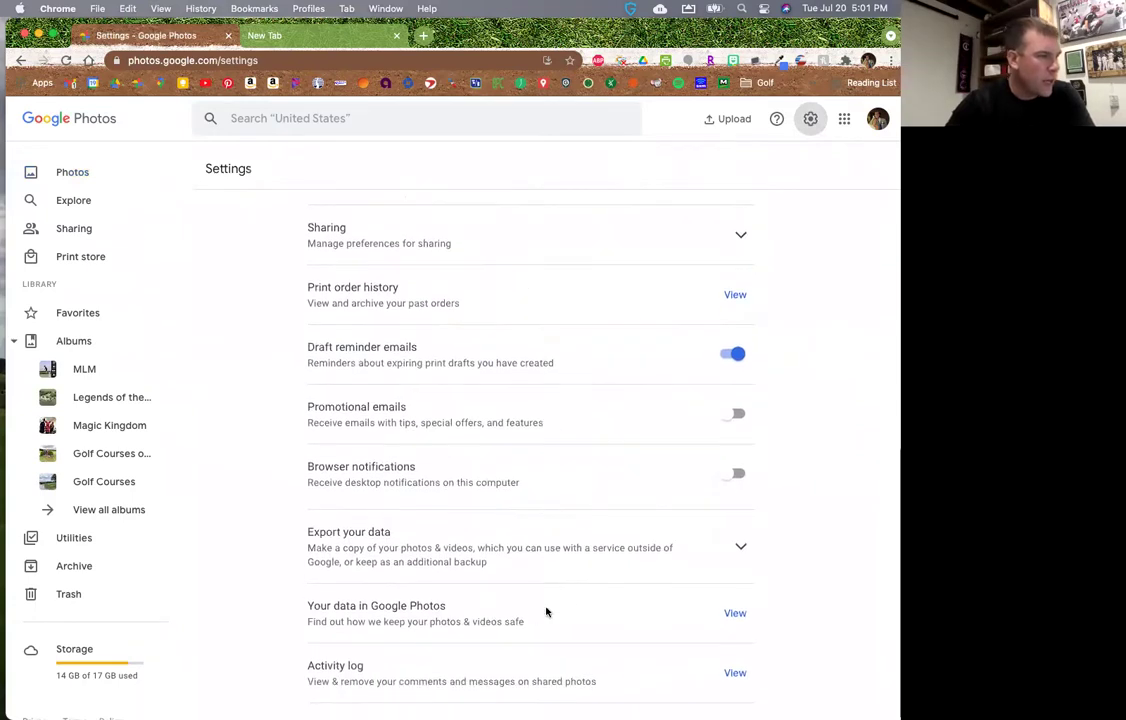
scroll(597, 553, up, 10)
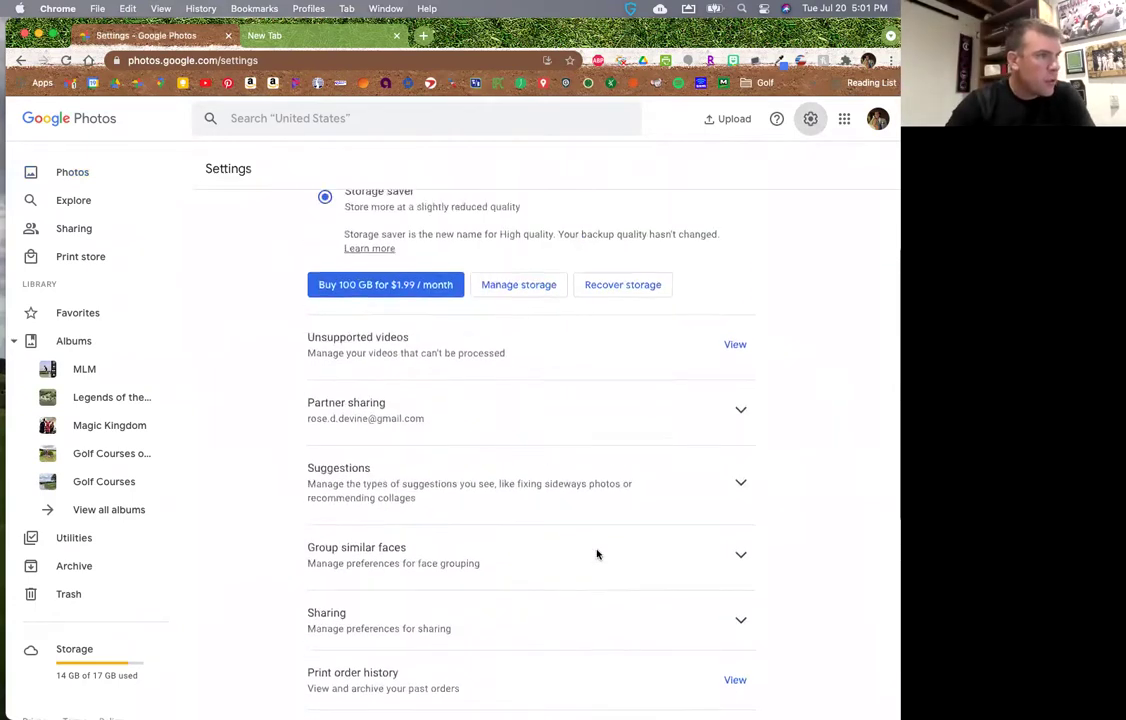
click(537, 400)
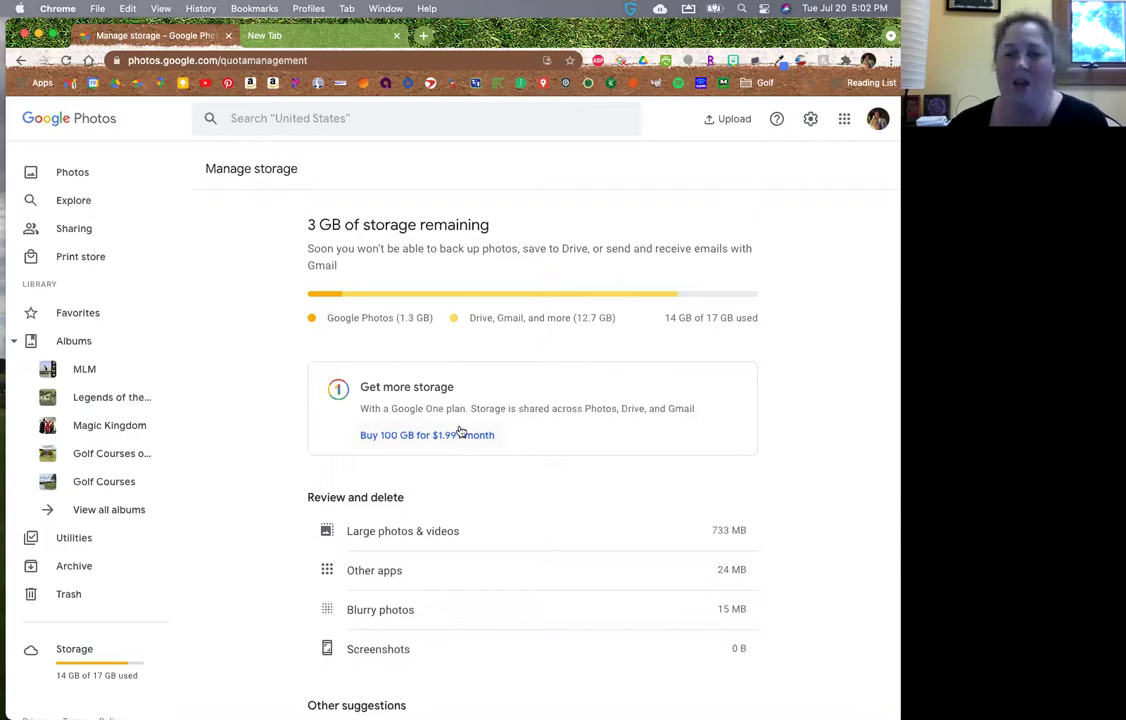
scroll(533, 444, down, 1)
scroll(535, 443, up, 1)
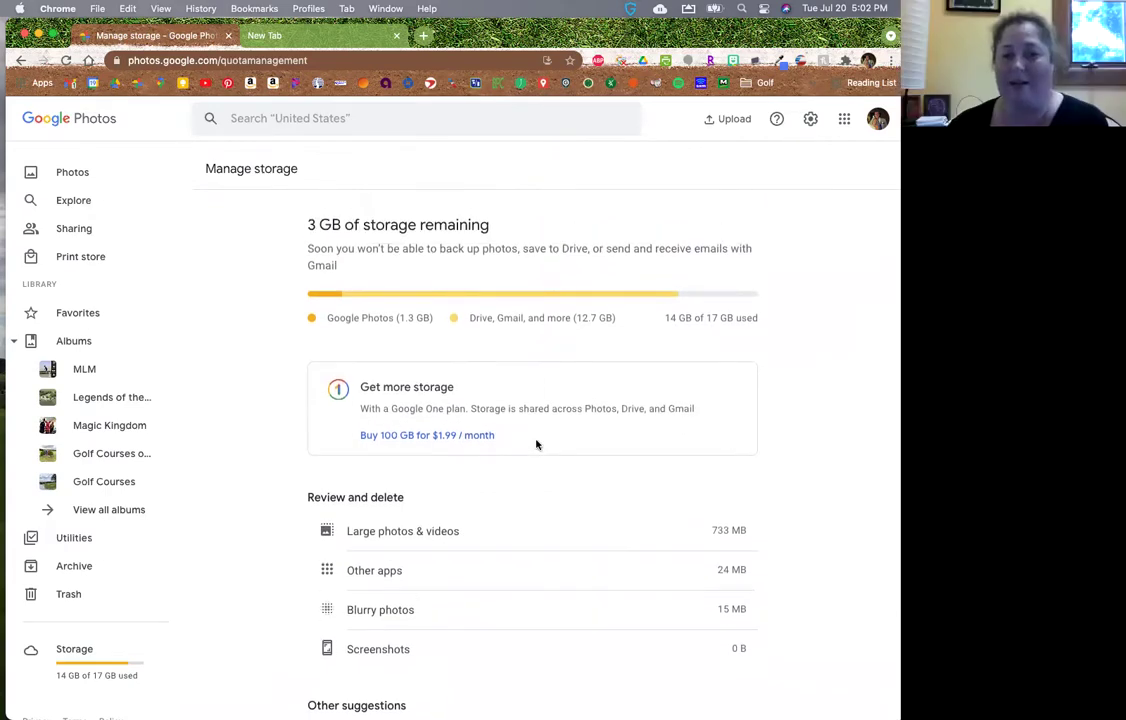
scroll(536, 444, down, 3)
scroll(536, 444, up, 3)
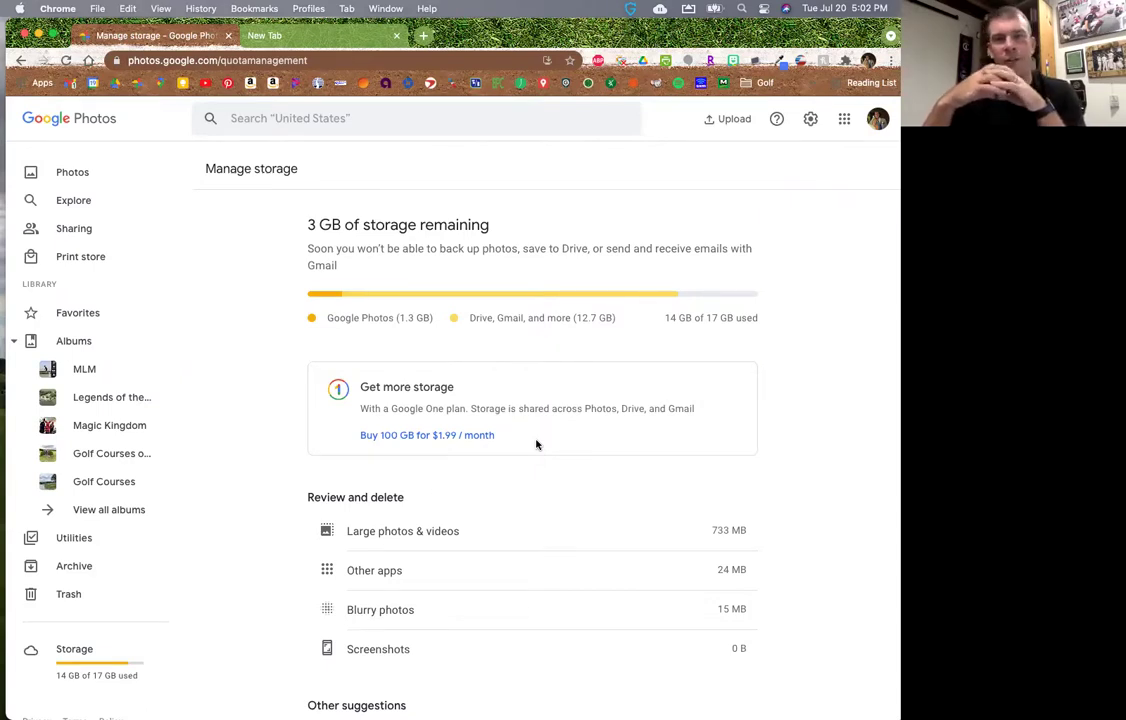
click(315, 12)
Open the second Chrome profile's Google Photos sign-in page, minimize it, and return to Photos.
click(322, 104)
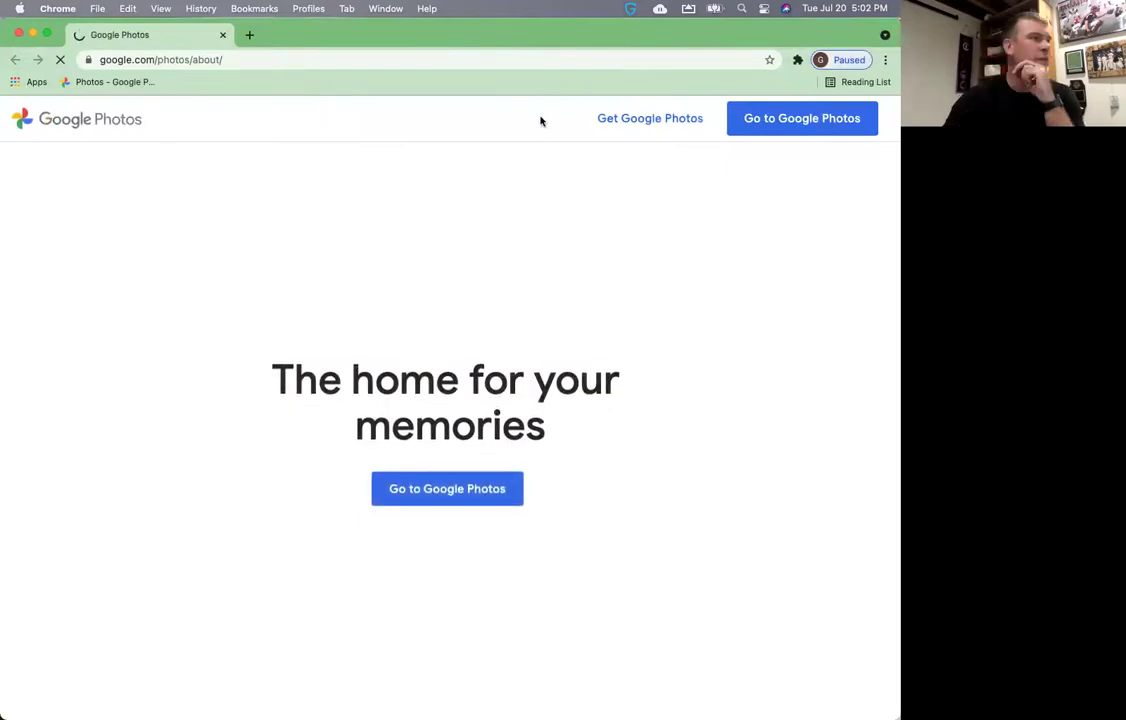
click(784, 120)
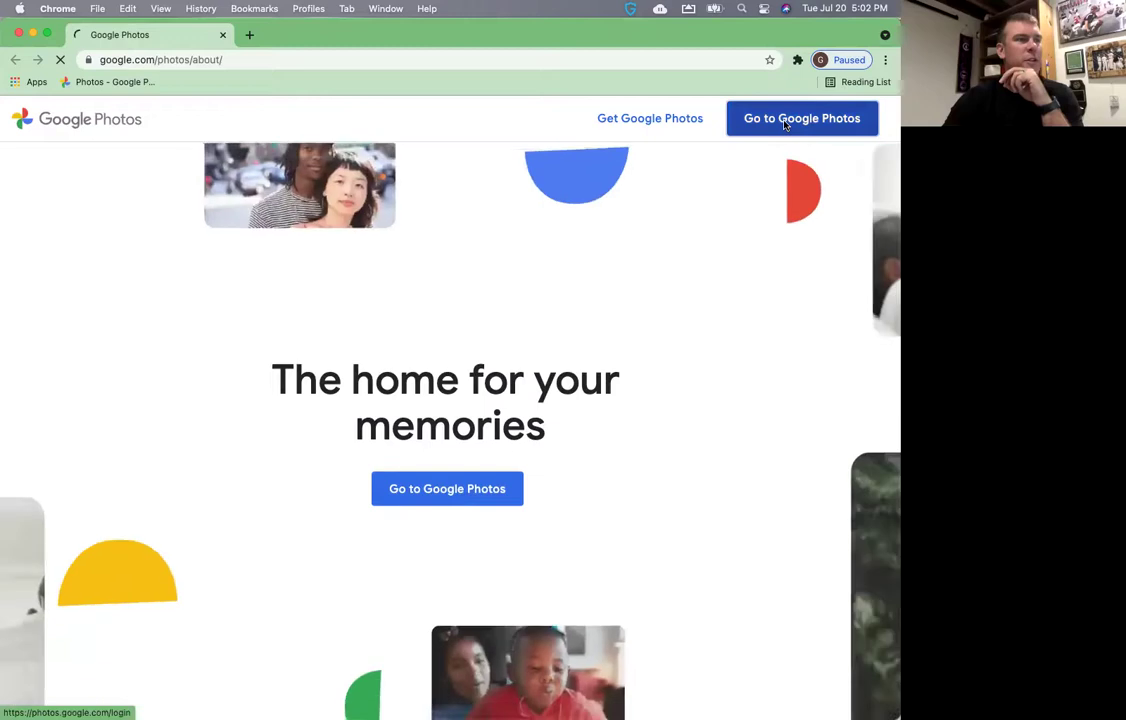
click(551, 421)
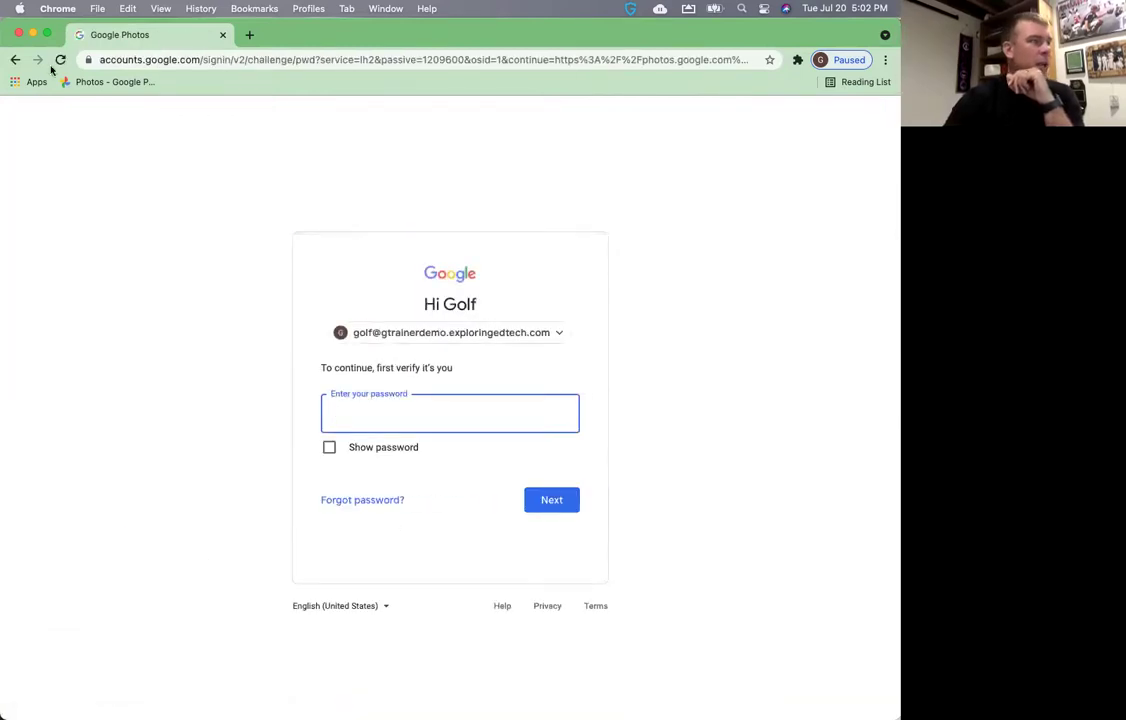
click(33, 34)
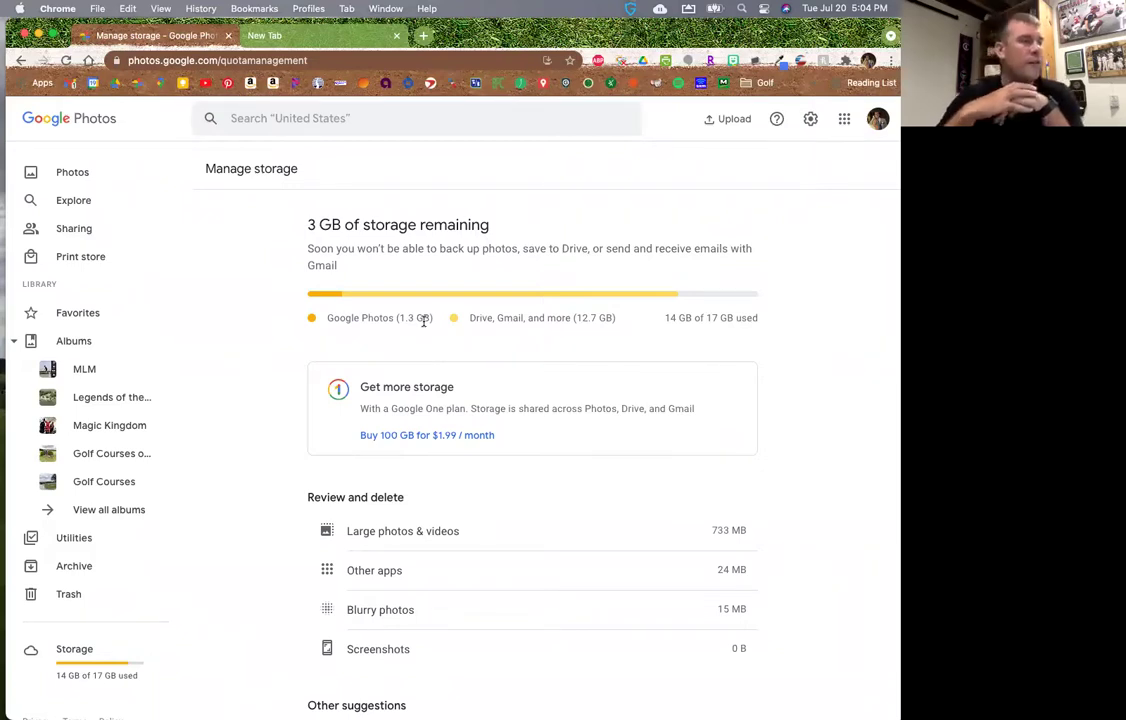
click(87, 176)
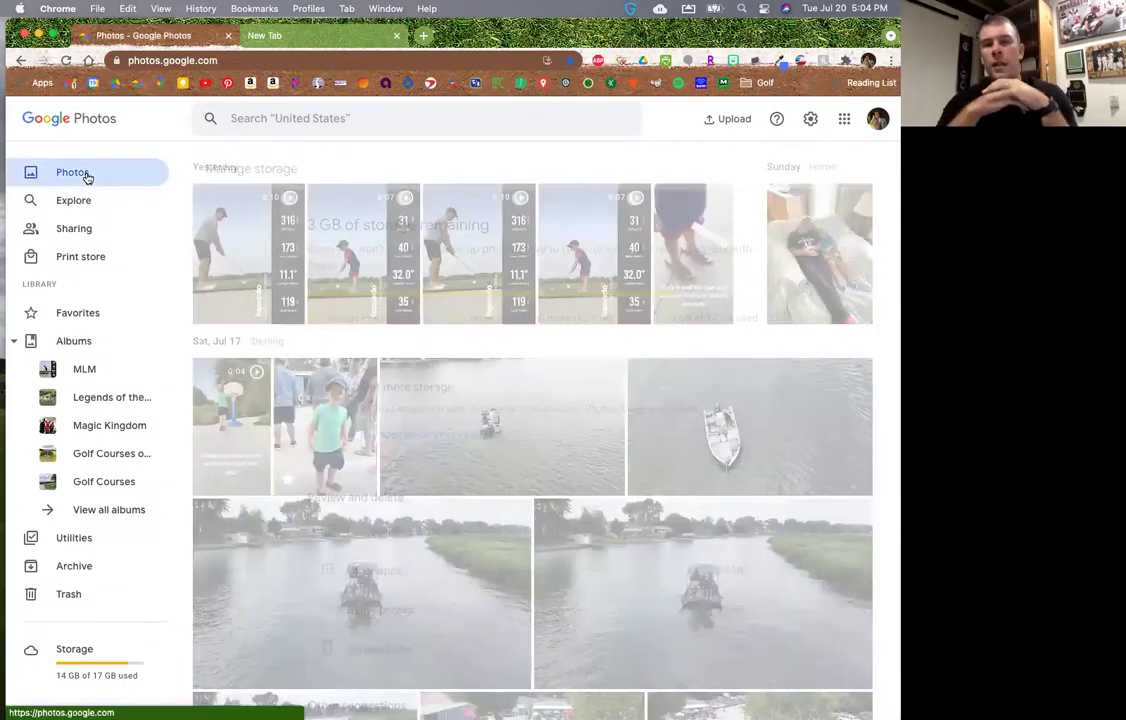